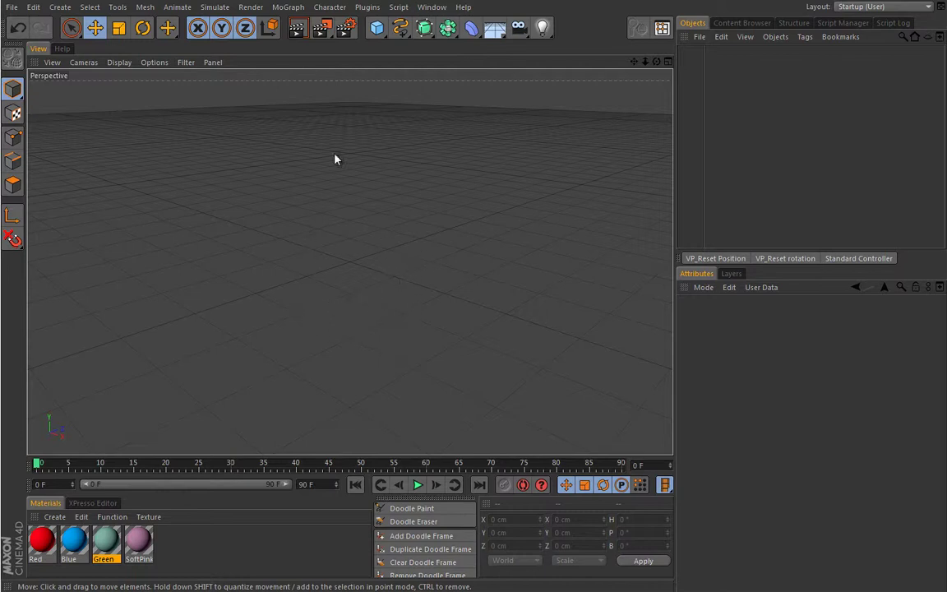
Add a Plane primitive, then a MoGraph Plain effector with P.Y at 100 cm.
left_click_drag(377, 28, 492, 74)
key("c")
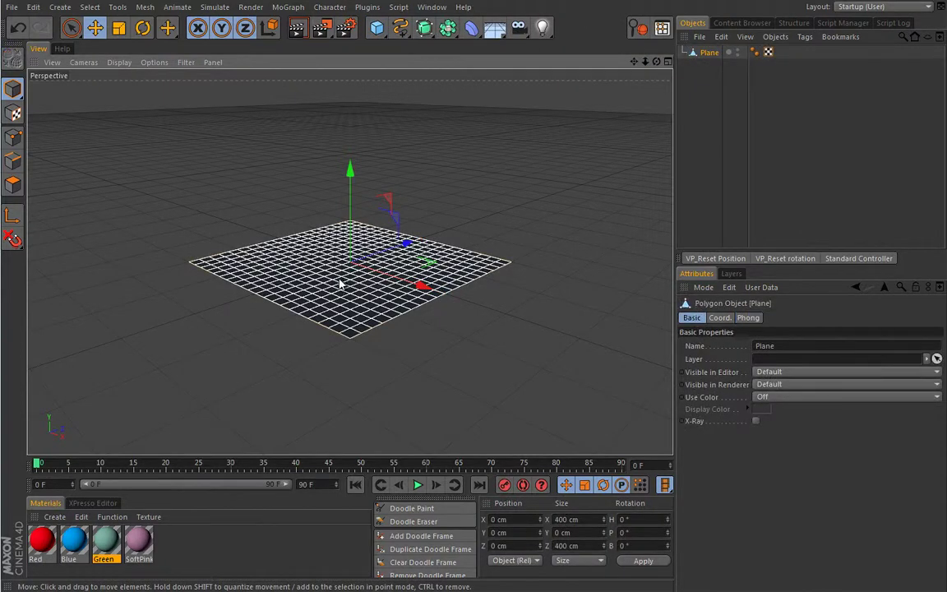
scroll(309, 283, "up", 3)
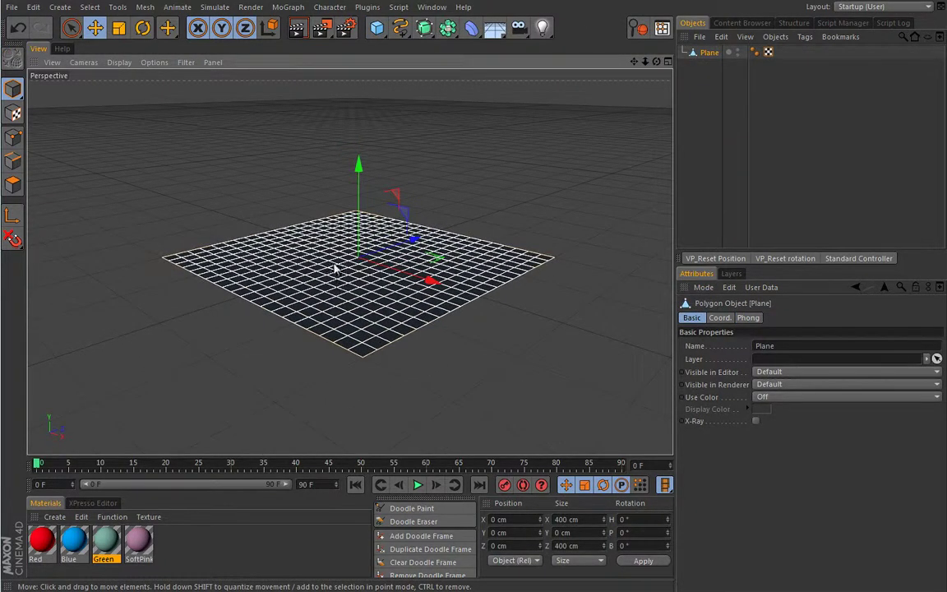
left_click(288, 6)
mouse_move(314, 31)
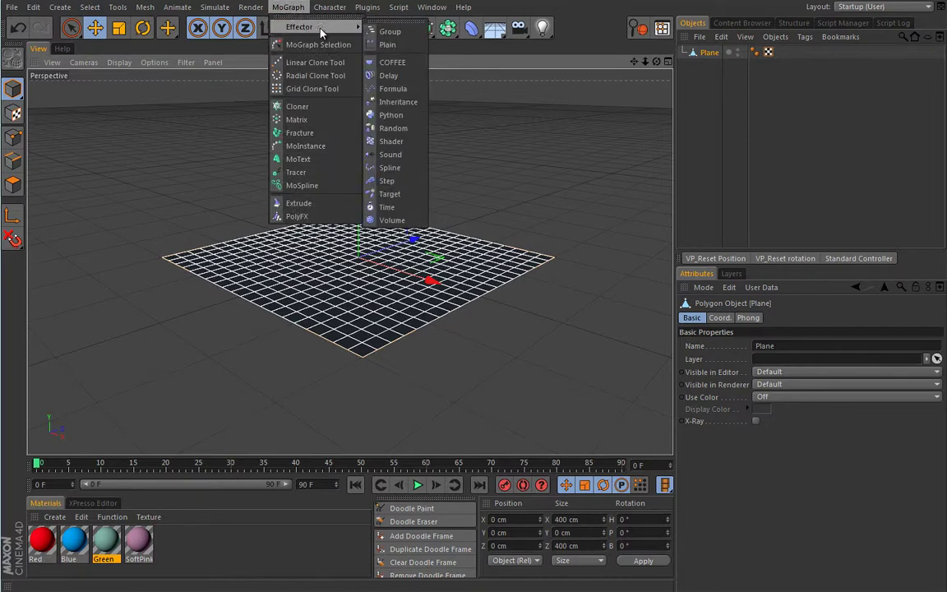
left_click(386, 46)
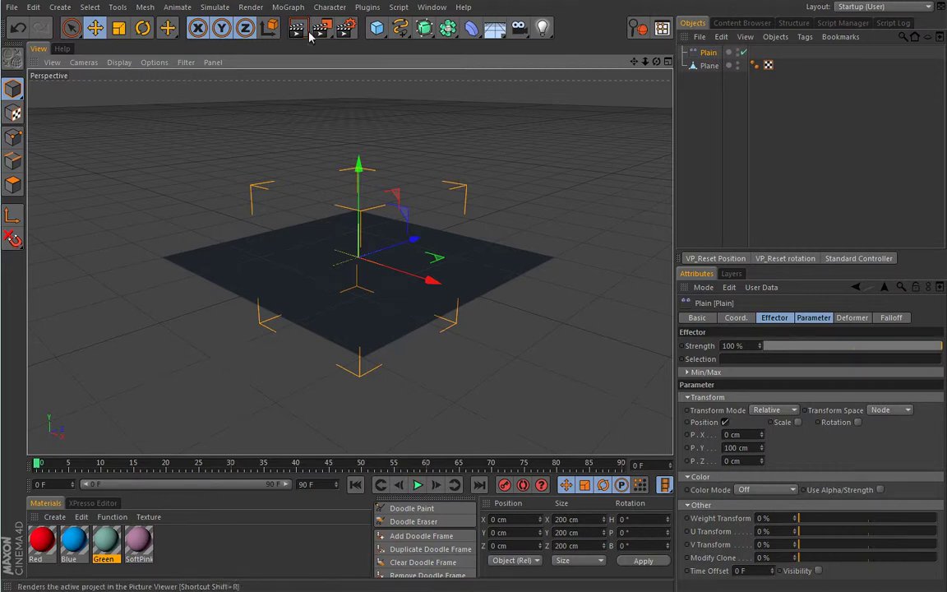
In the Objects manager, parent the Plain effector under the Plane.
left_click(288, 7)
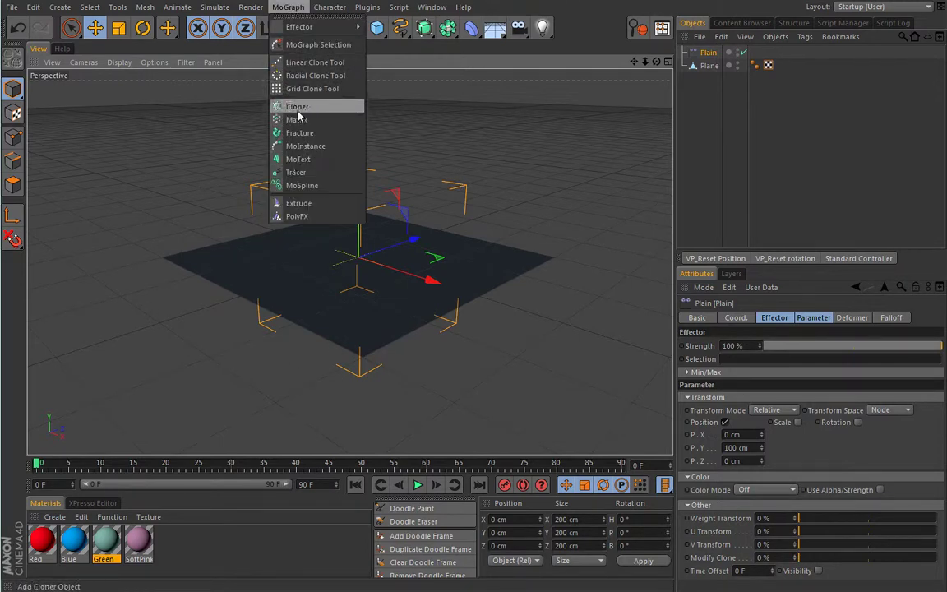
left_click(271, 8)
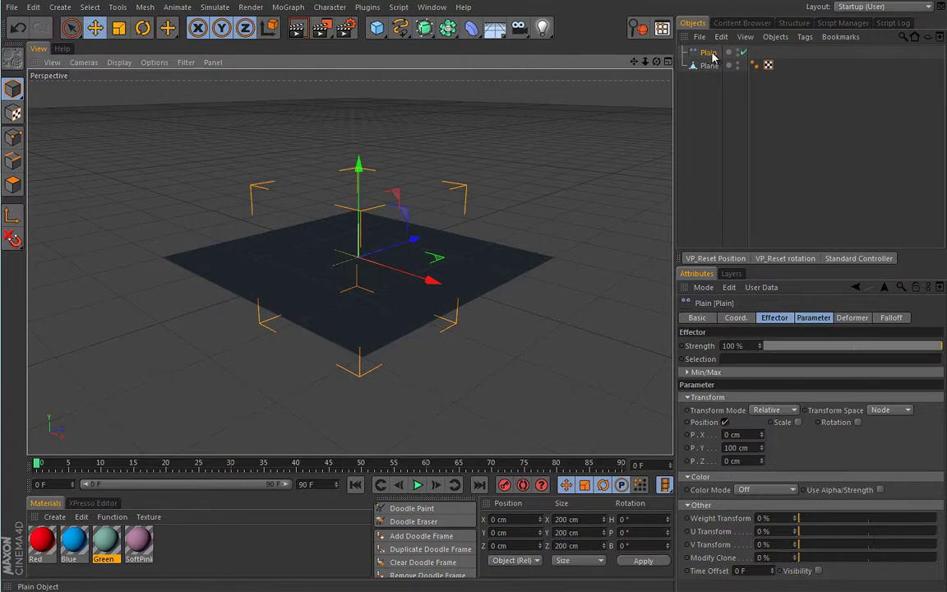
left_click_drag(709, 56, 712, 70)
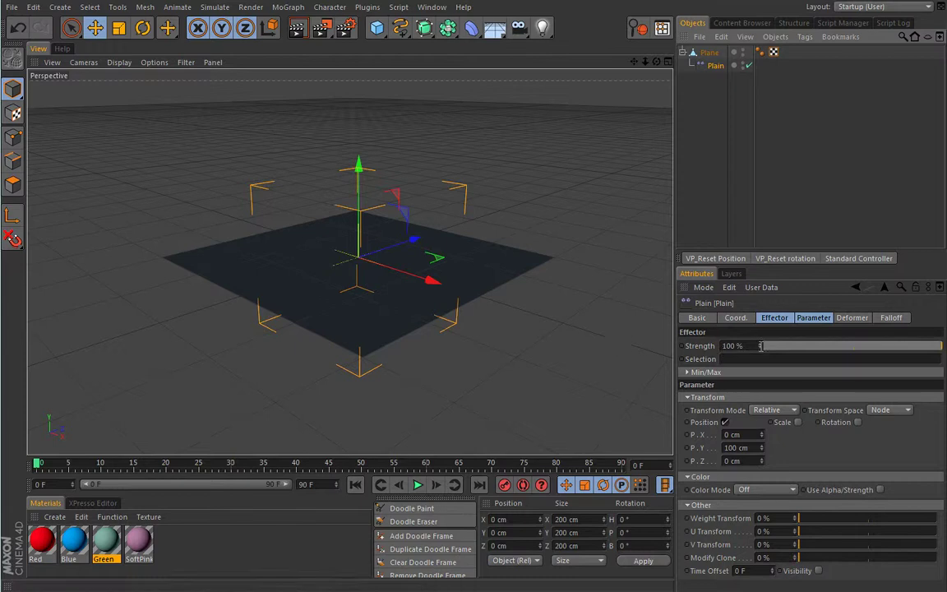
Set the Plain effector's Deformation to Object so the whole plane lifts.
left_click(852, 318)
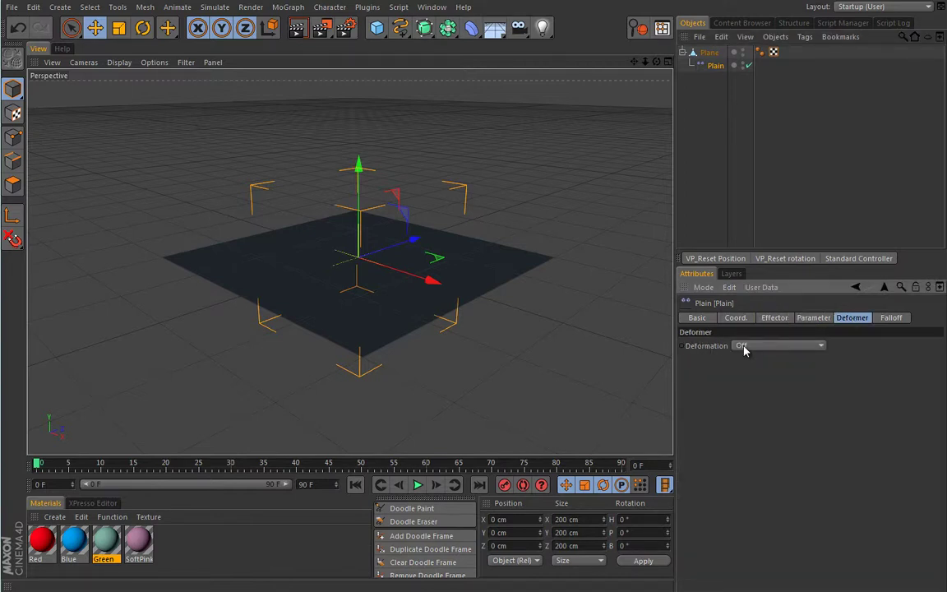
left_click(821, 349)
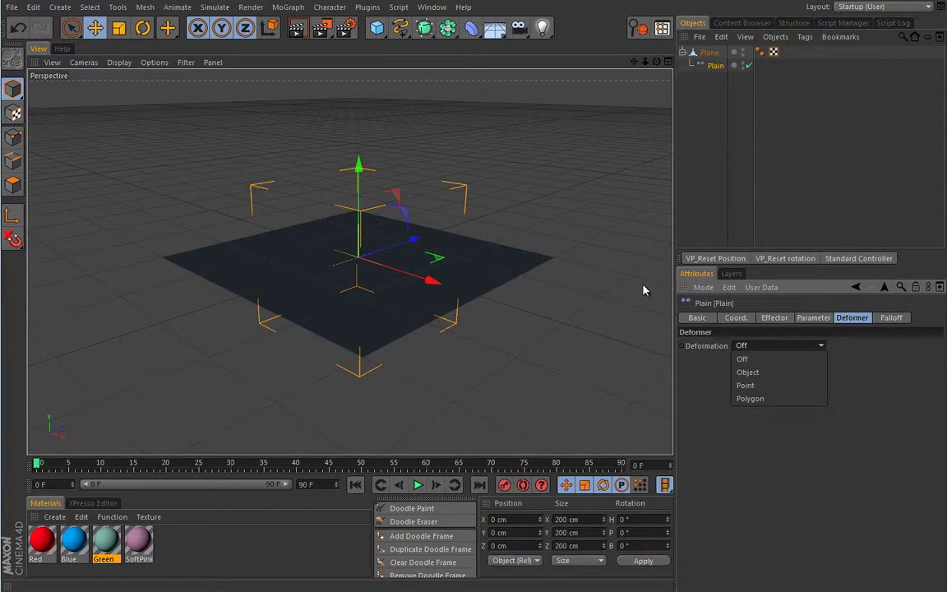
left_click(793, 328)
left_click(797, 319)
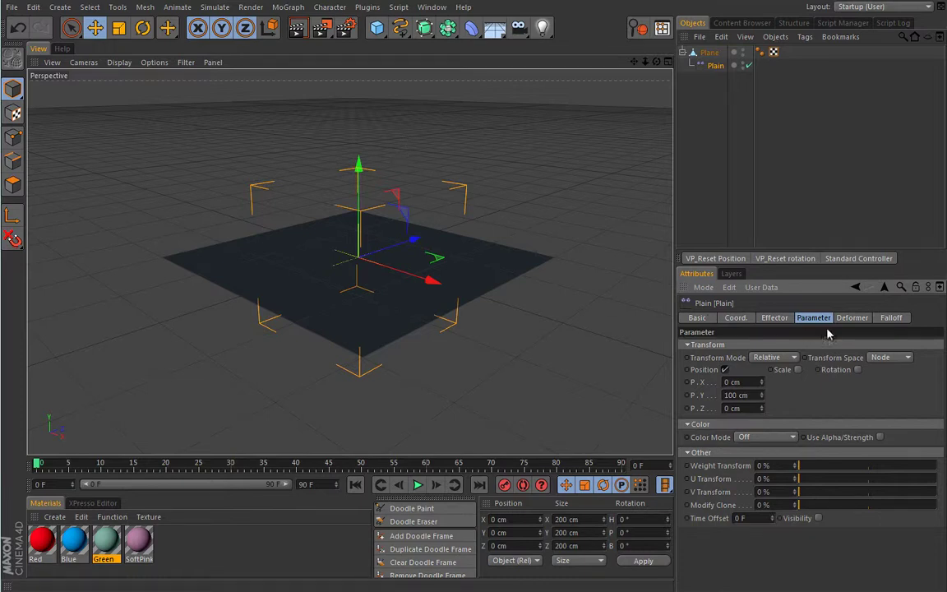
left_click(850, 318)
left_click(760, 346)
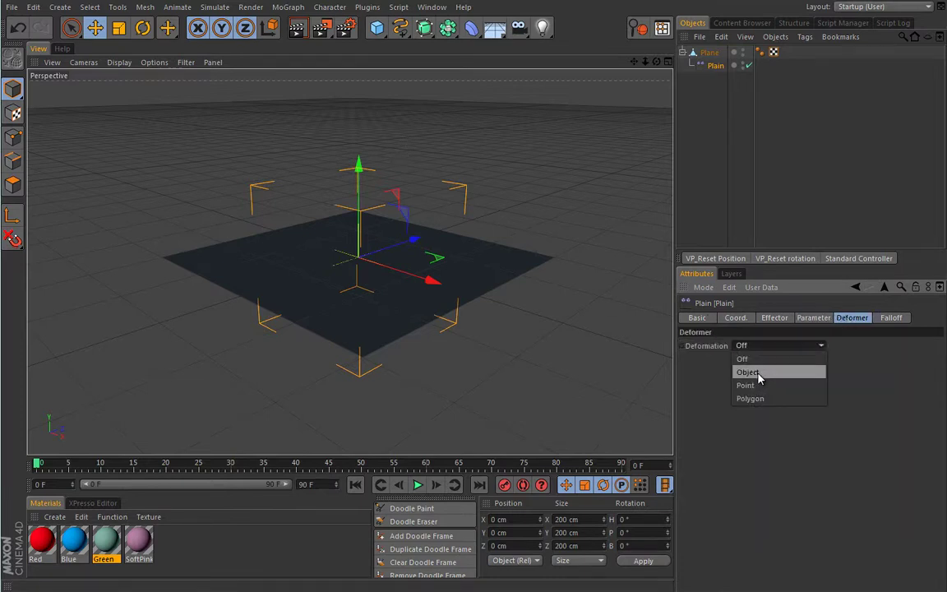
left_click(748, 372)
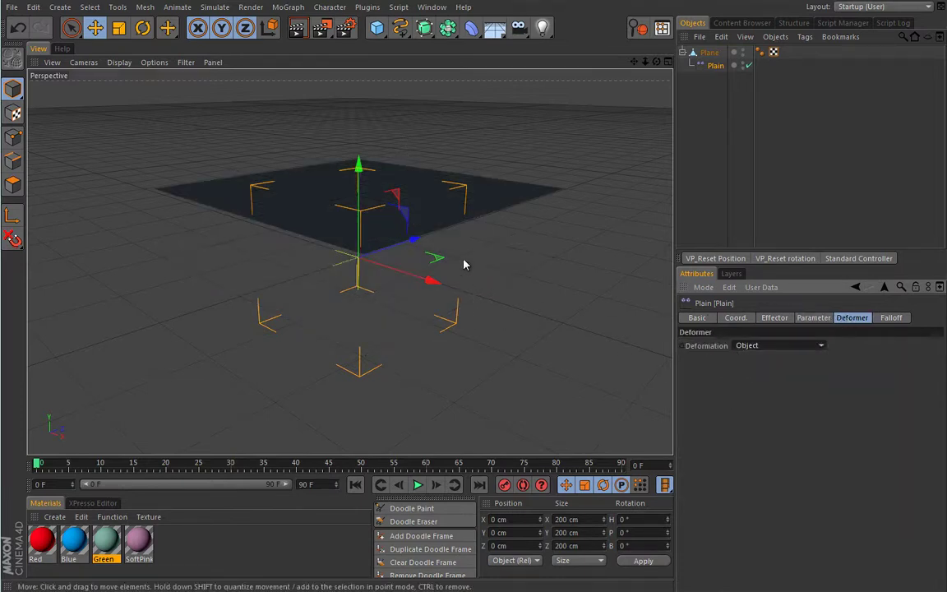
Switch viewport display to Gouraud Shading (Lines) and look down on the plane.
left_click(119, 63)
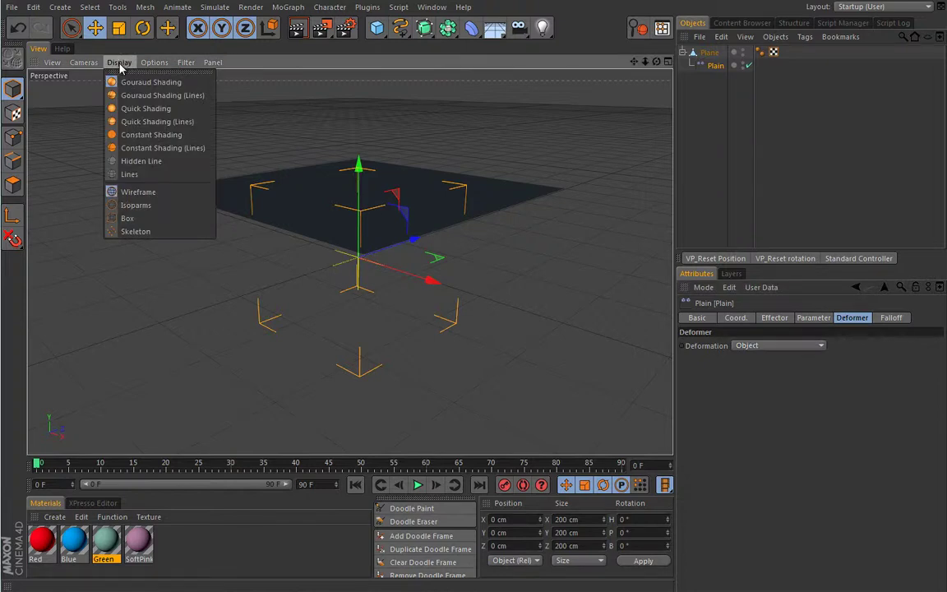
left_click(140, 95)
mouse_move(258, 284)
left_mouse_down("alt")
mouse_move(248, 289)
mouse_move(254, 317)
mouse_move(331, 323)
left_mouse_up("alt")
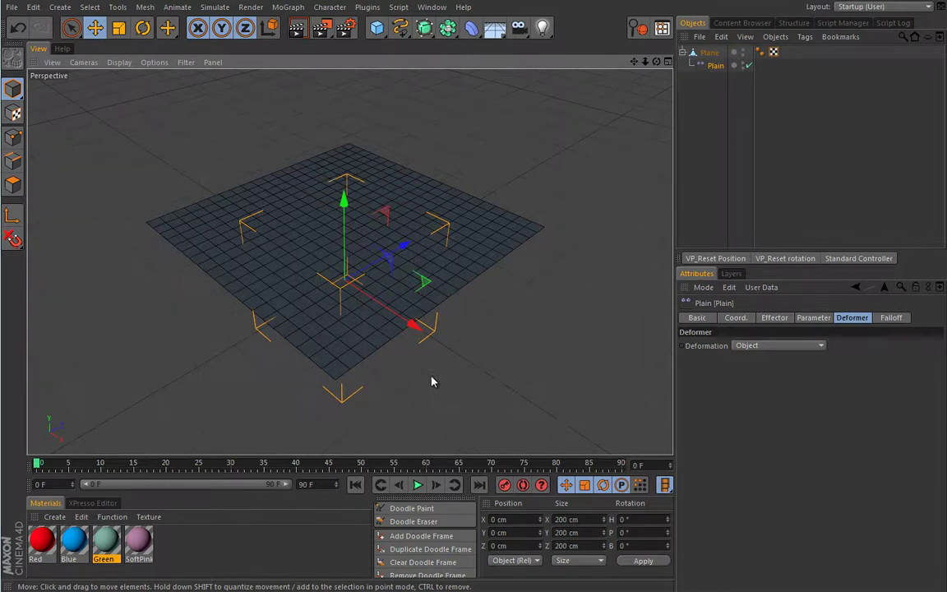
Set the Plain effector's Deformation to Polygon and inspect the deformed plane.
left_click_drag(432, 382, 460, 357, "alt")
left_click(764, 347)
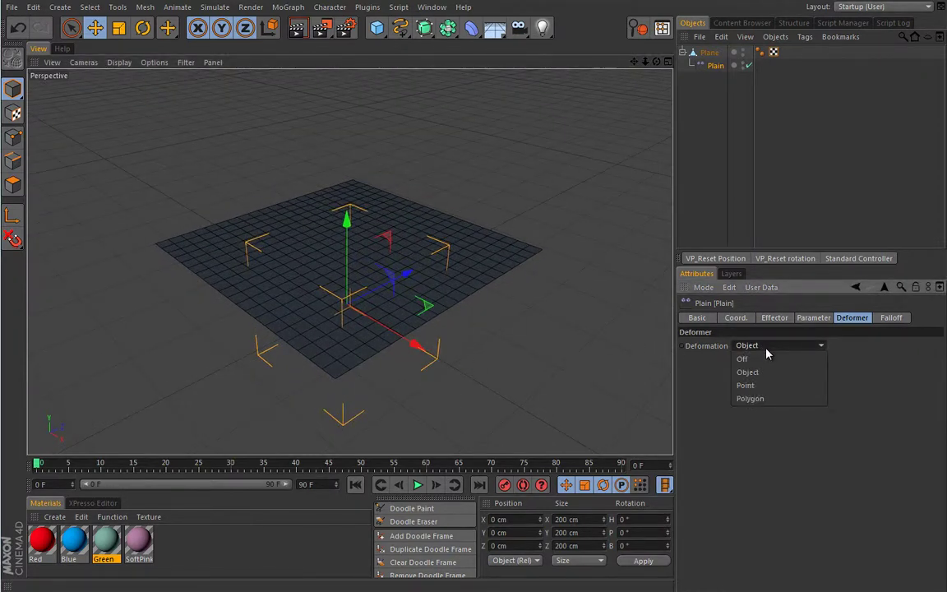
left_click(757, 399)
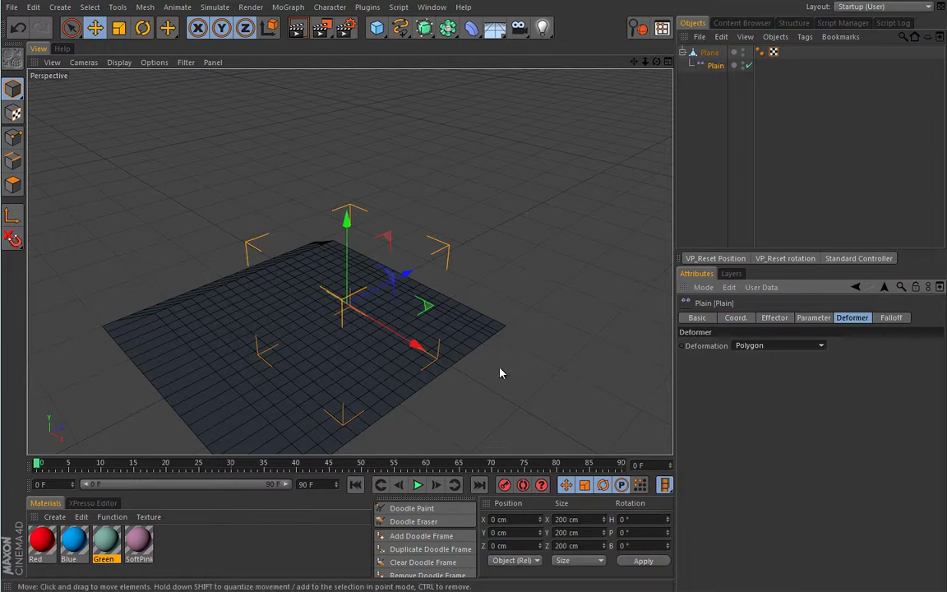
left_click_drag(489, 382, 438, 296, "alt")
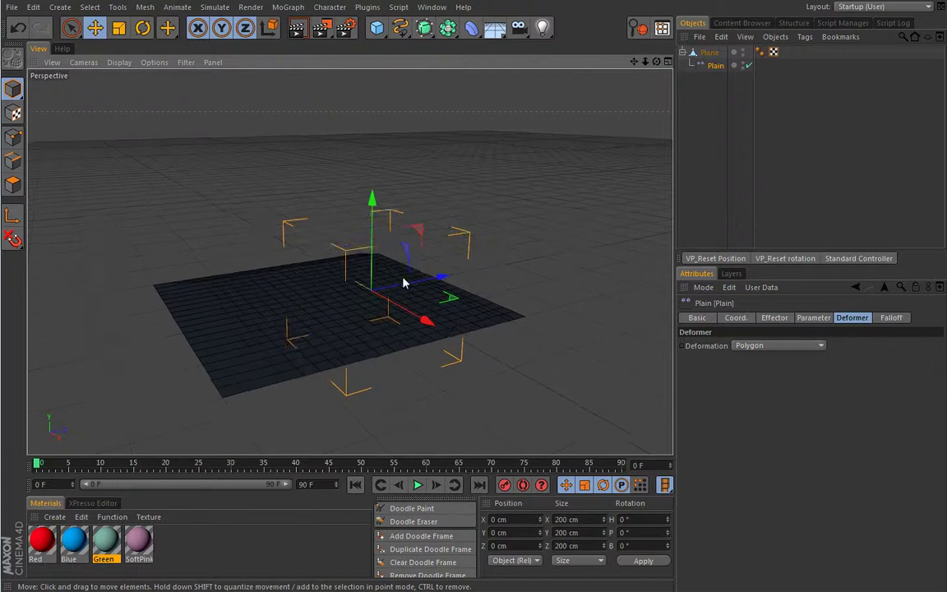
Switch Deformation to Point and check the 100 % Strength setting.
left_click(760, 346)
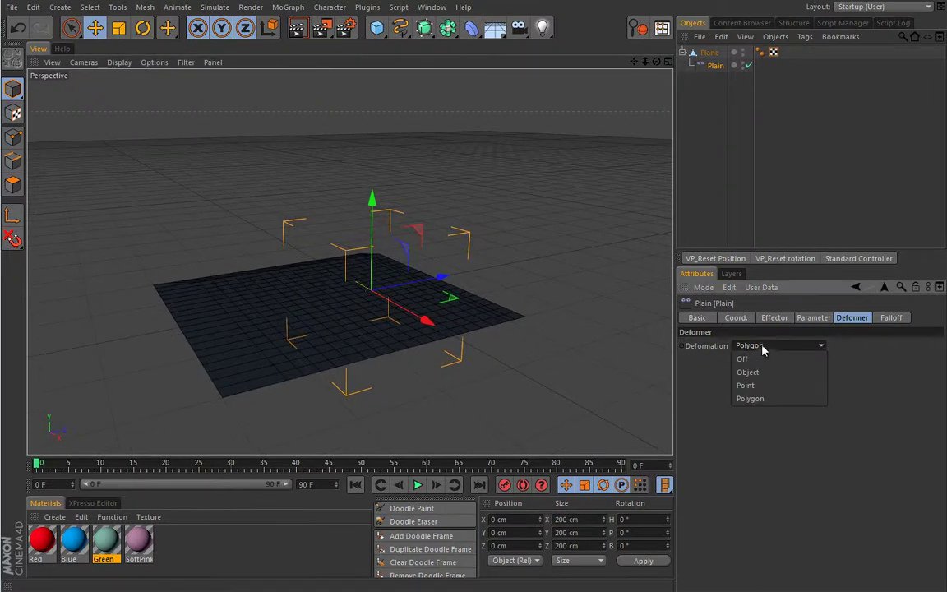
left_click(760, 386)
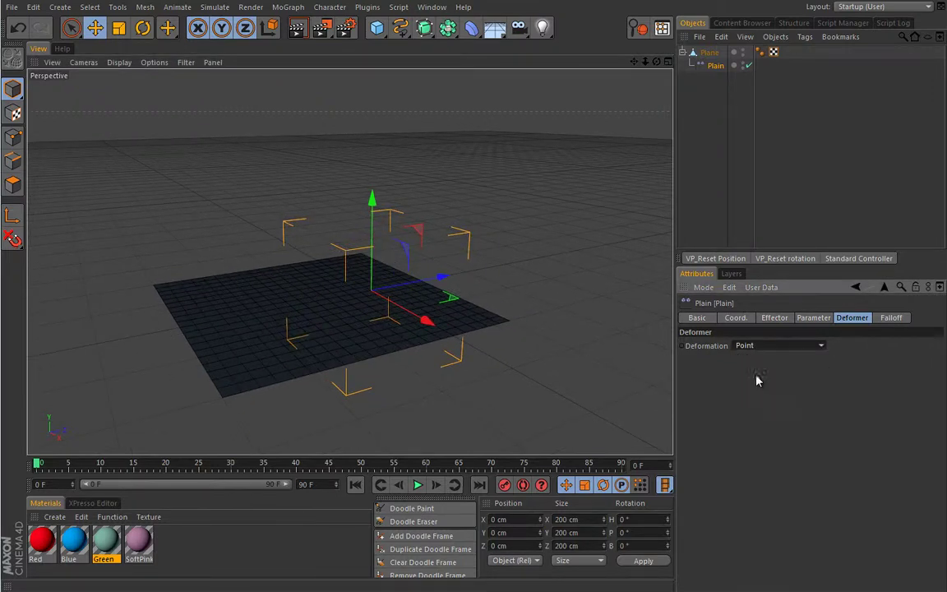
left_click_drag(359, 300, 317, 320, "alt")
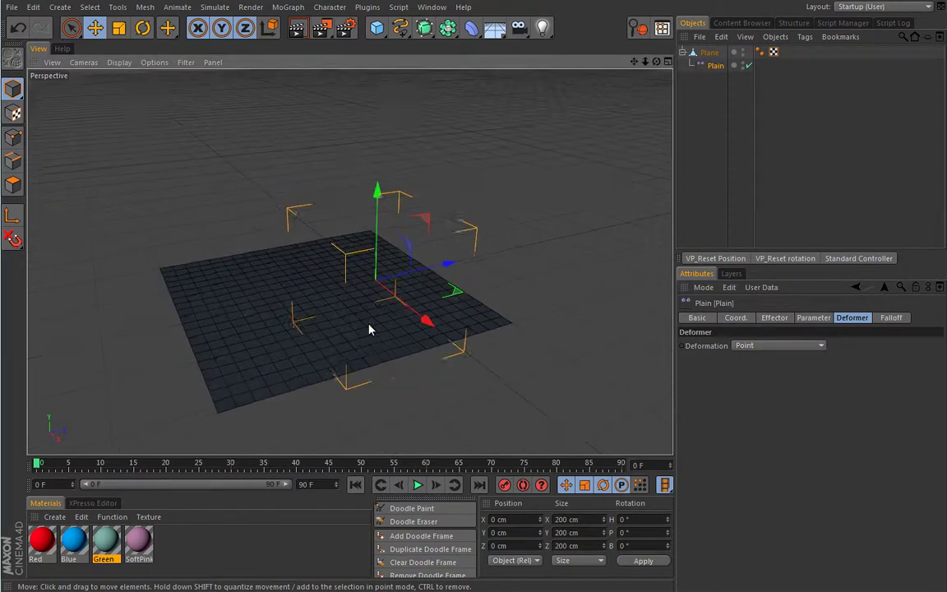
left_click(773, 318)
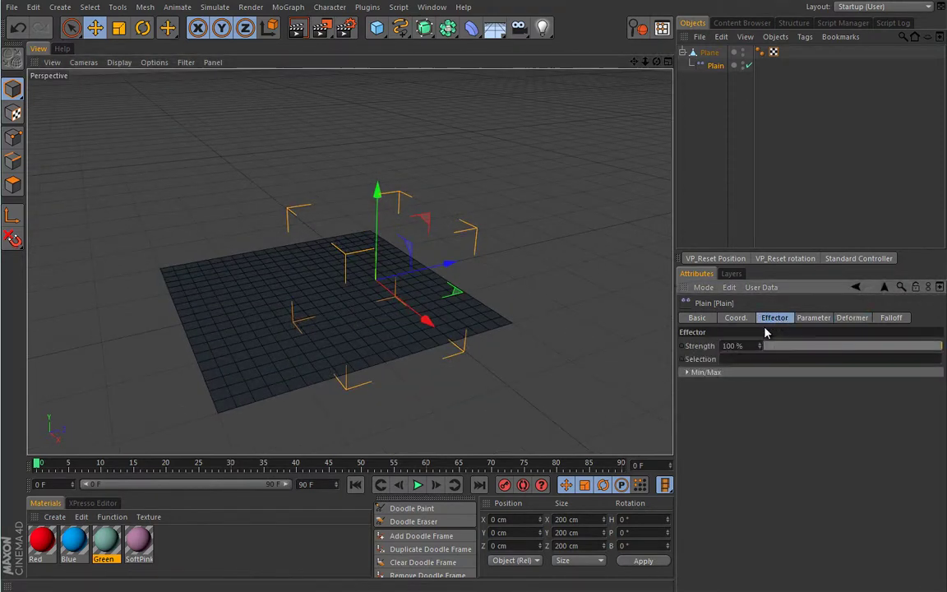
Try Transform Space Object, then return it to Node.
left_click(812, 318)
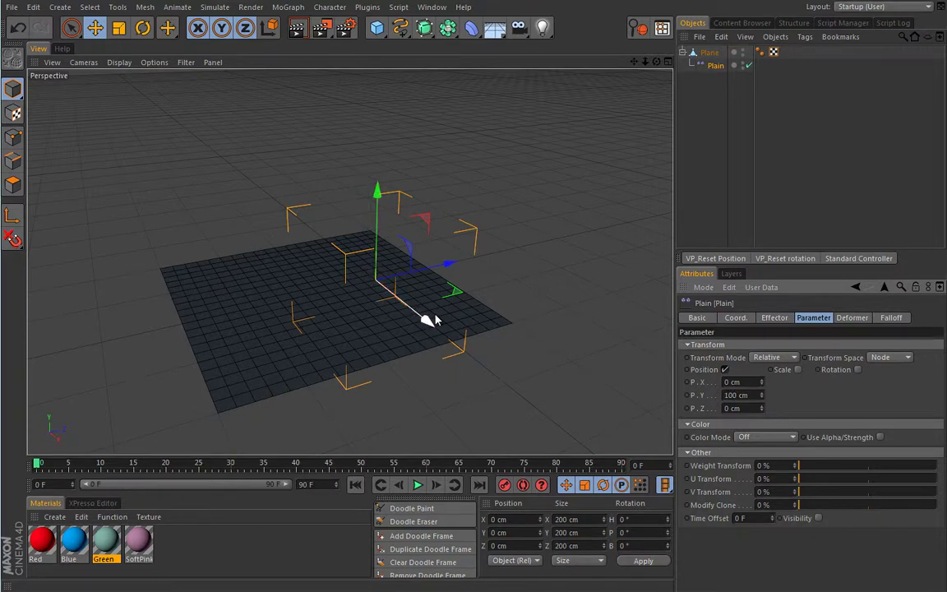
left_click(905, 357)
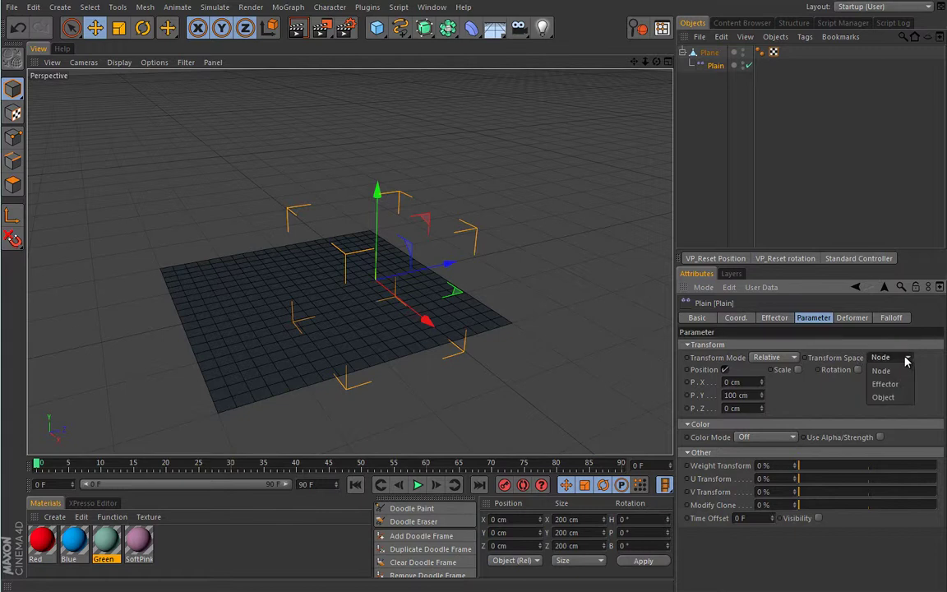
left_click(883, 398)
left_click_drag(393, 343, 412, 280, "alt")
left_click_drag(762, 395, 773, 380)
key("ctrl+z")
left_click(891, 357)
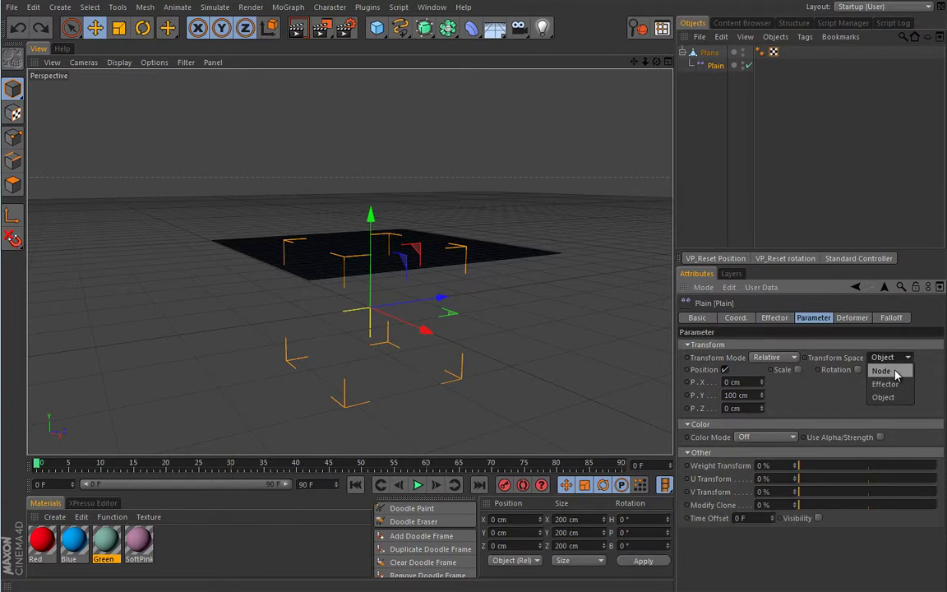
left_click(882, 370)
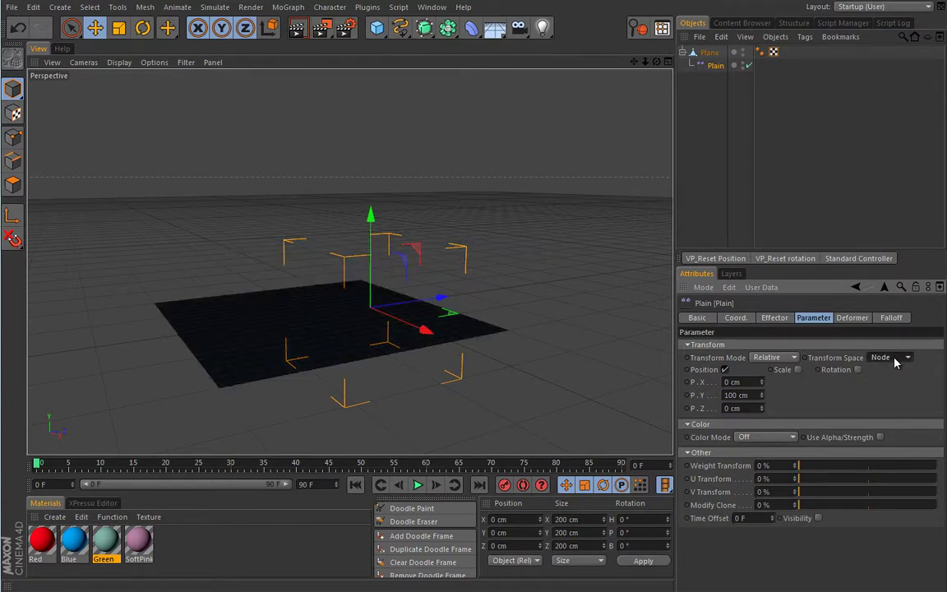
Reset the position offset P.Y to 0 cm and set P.Z to 100 cm.
right_click(761, 395)
left_click(757, 395)
left_click_drag(762, 408, 677, 366)
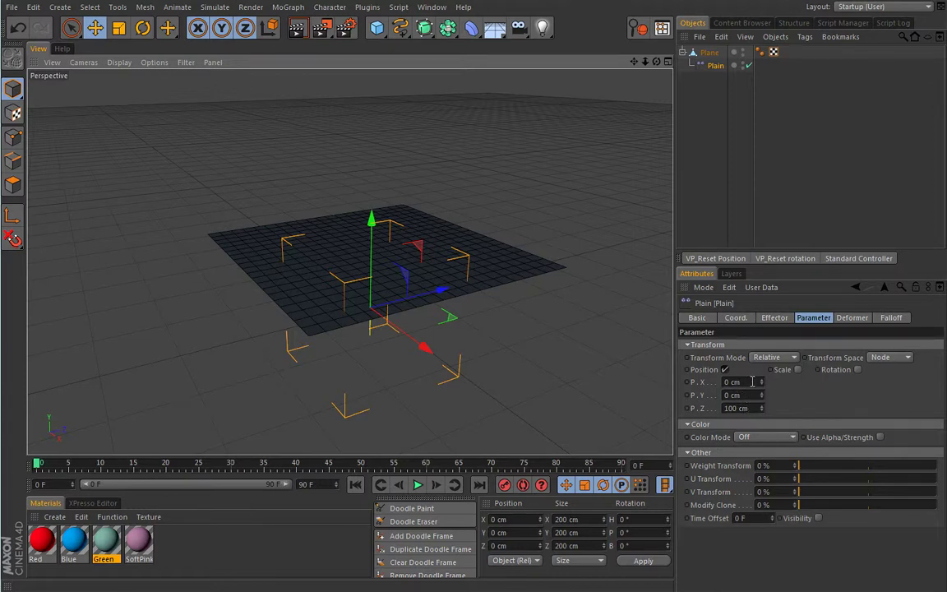
left_click_drag(573, 360, 543, 331, "alt")
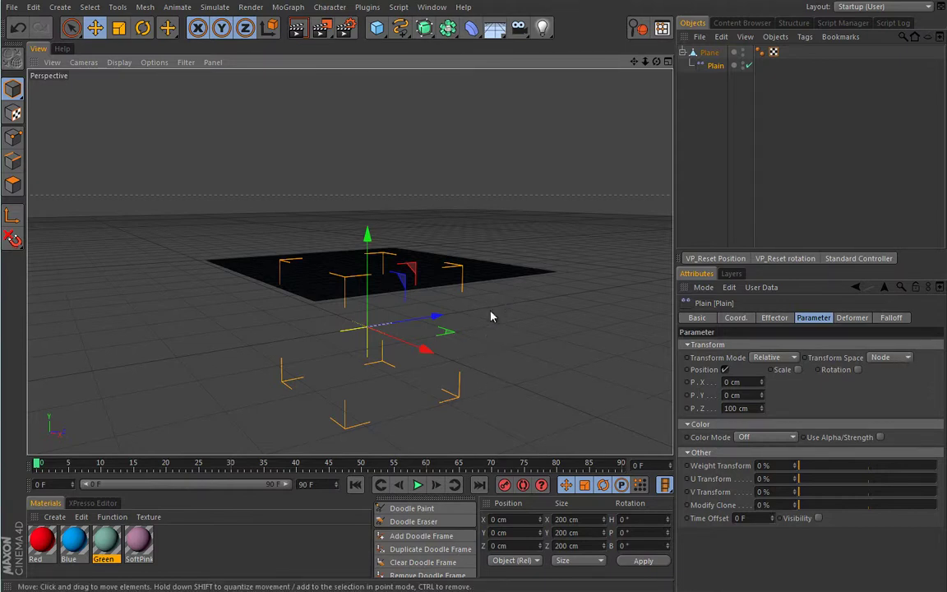
left_click_drag(488, 317, 482, 340, "alt")
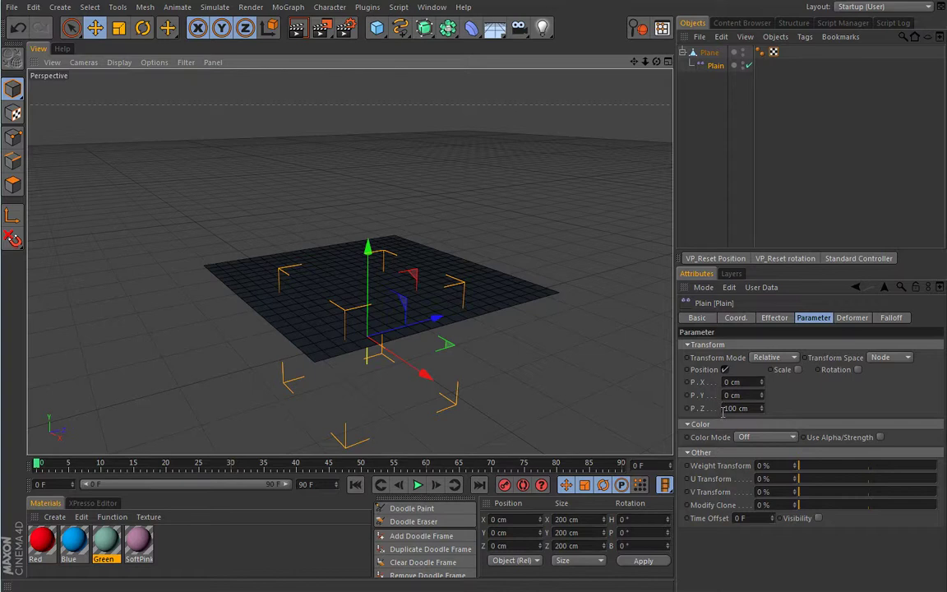
Set the Plain effector's falloff Shape to Box and view the stepped mound.
left_click(852, 319)
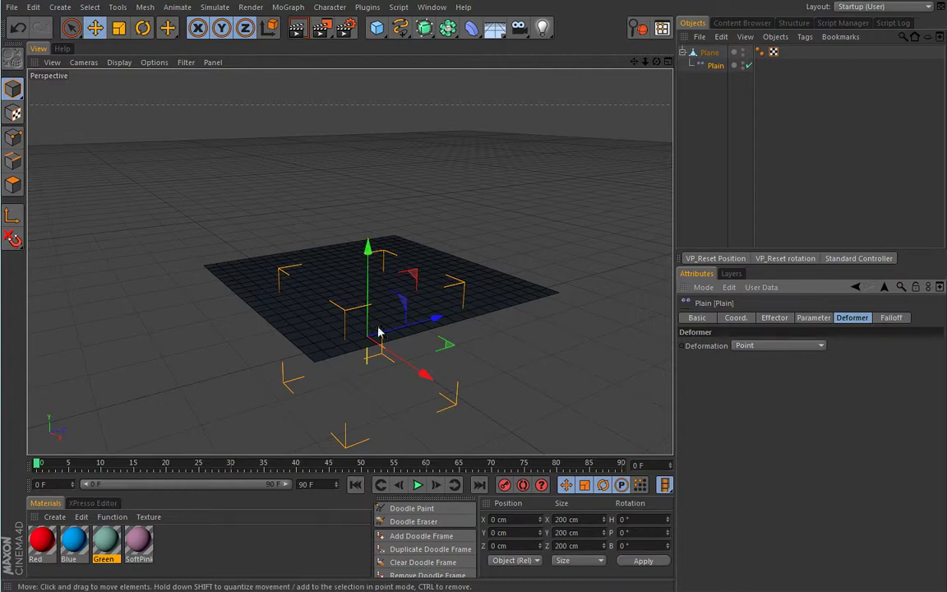
left_click(761, 357)
left_click(733, 346)
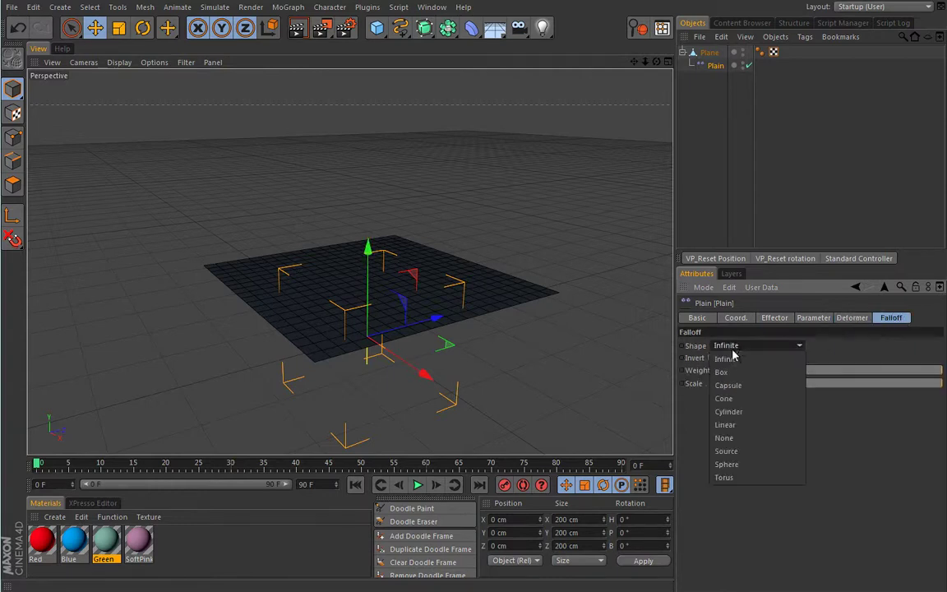
left_click(721, 372)
left_click_drag(474, 352, 451, 338, "alt")
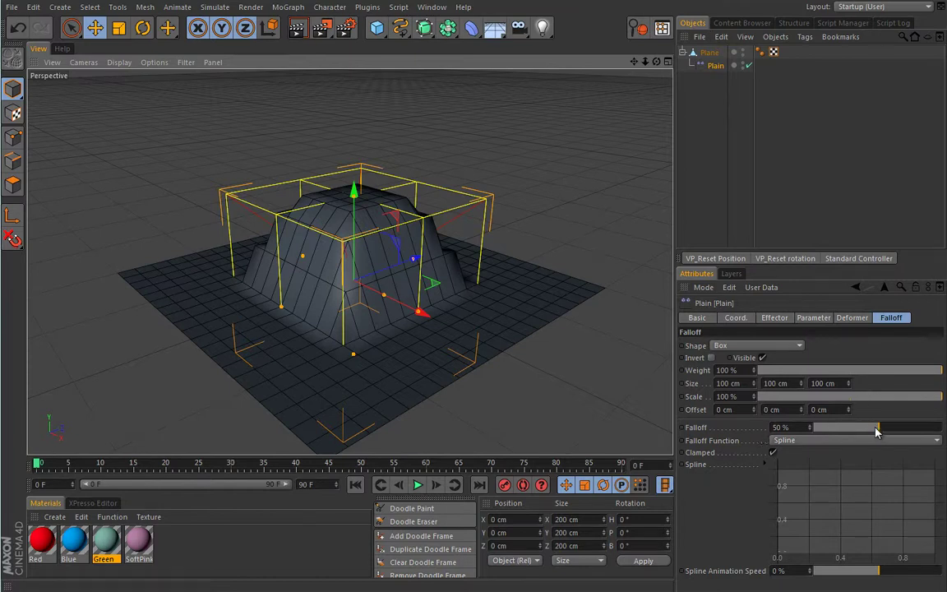
Raise Falloff to 100% and apply a V-shaped preset to the falloff spline.
left_click_drag(878, 429, 813, 439)
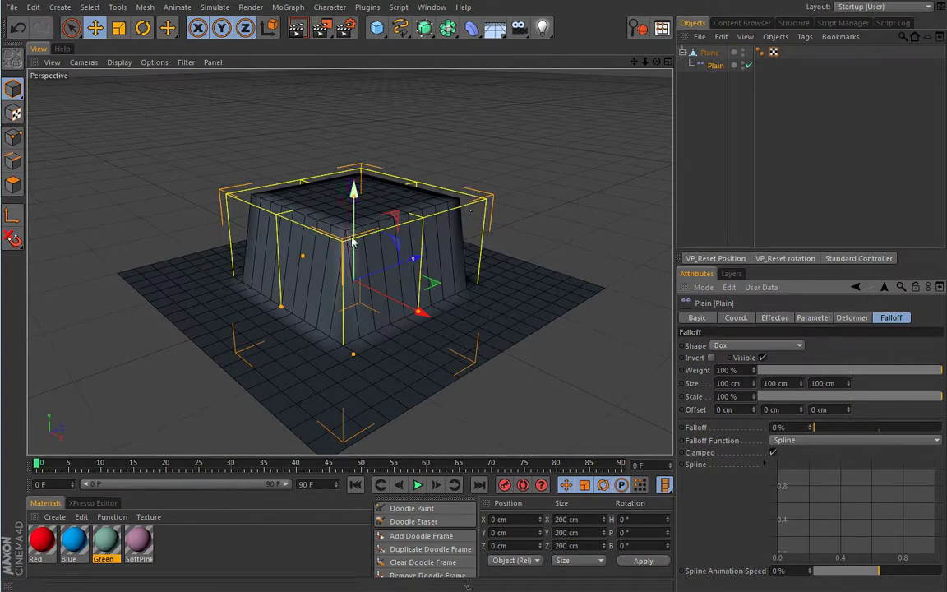
left_click_drag(818, 427, 942, 427)
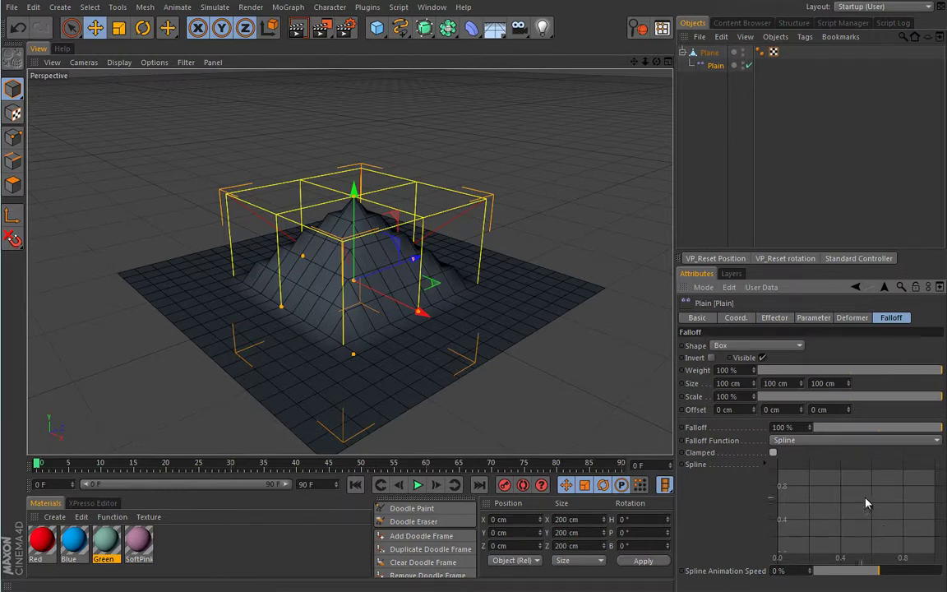
right_click(812, 490)
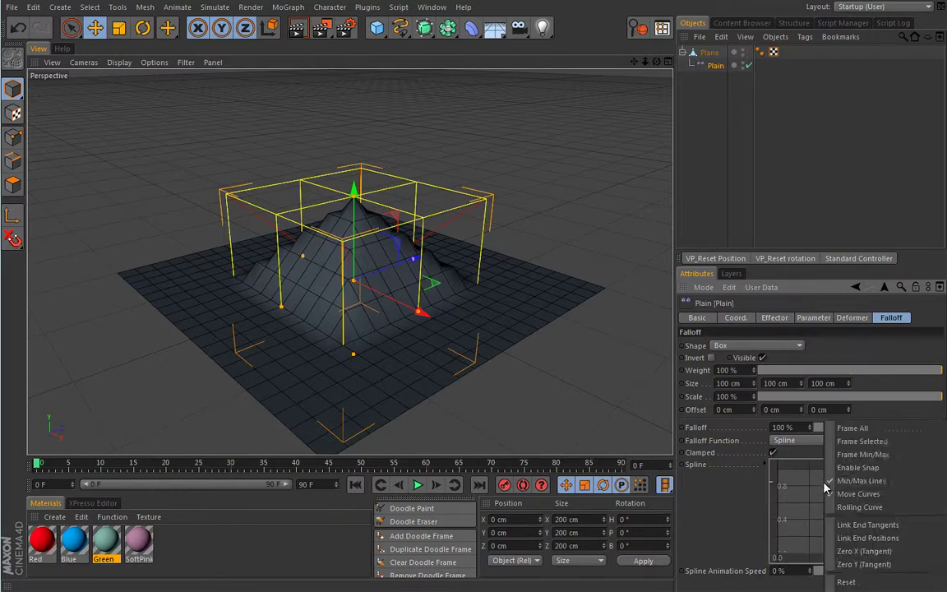
left_click(845, 581)
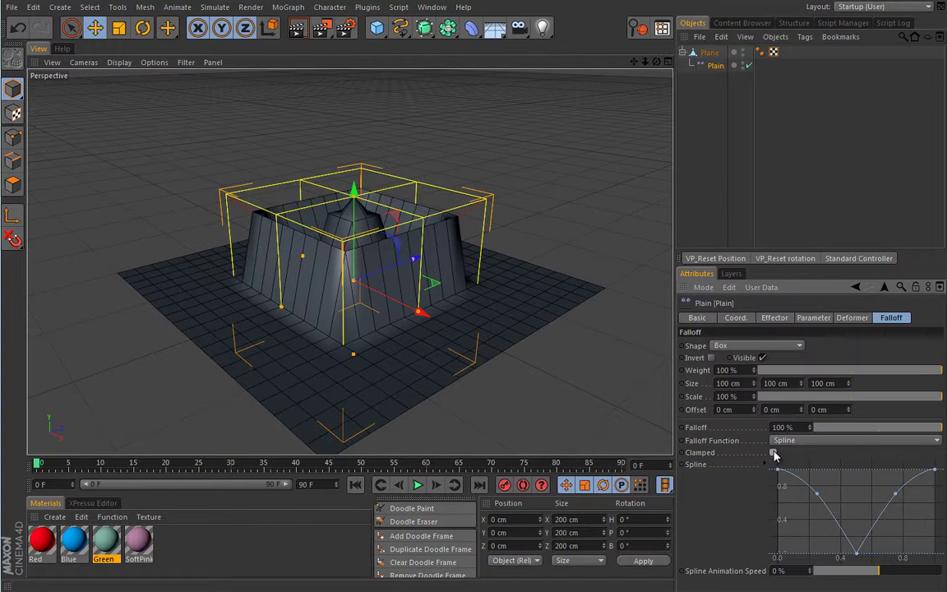
Enable Clamped and settle the Box falloff at 50% for a rounded mound.
left_click_drag(594, 397, 330, 387, "alt")
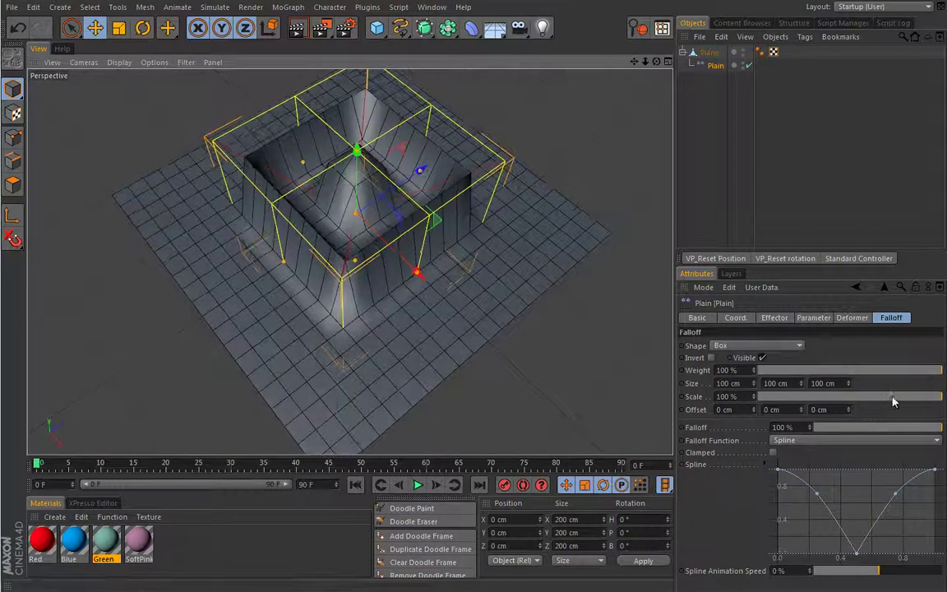
left_click_drag(932, 428, 888, 429)
left_click(772, 452)
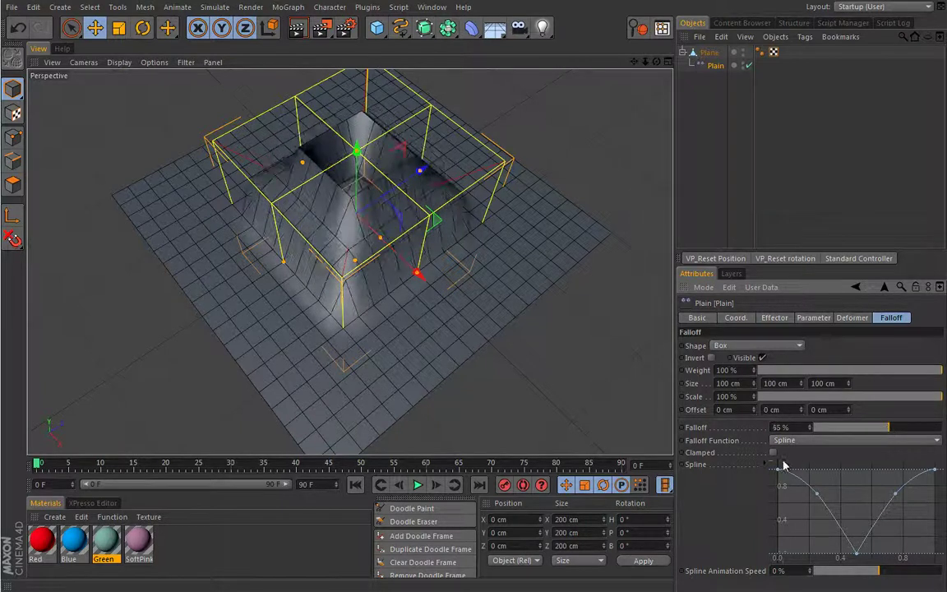
left_click(772, 453)
left_click_drag(830, 429, 935, 431)
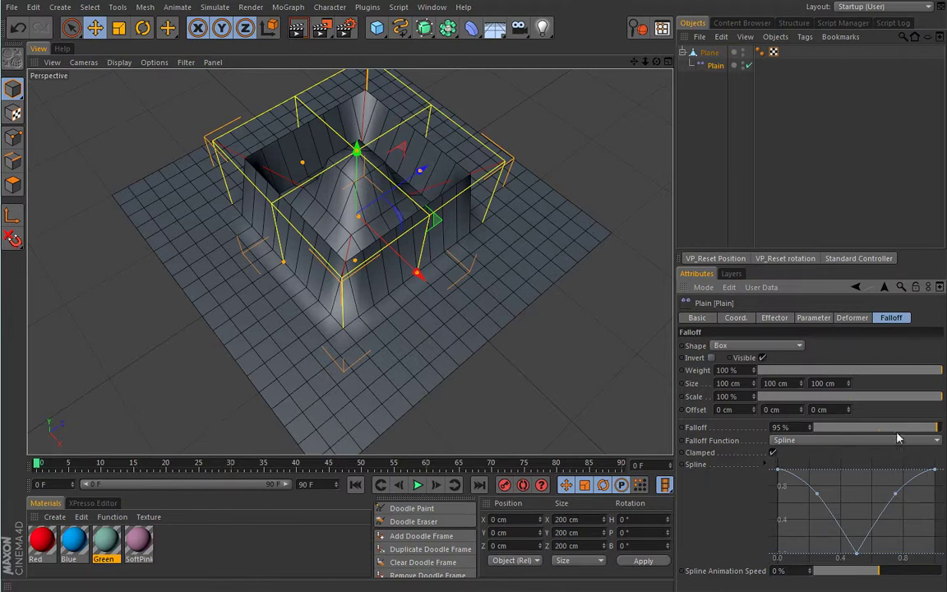
left_click_drag(936, 431, 881, 434)
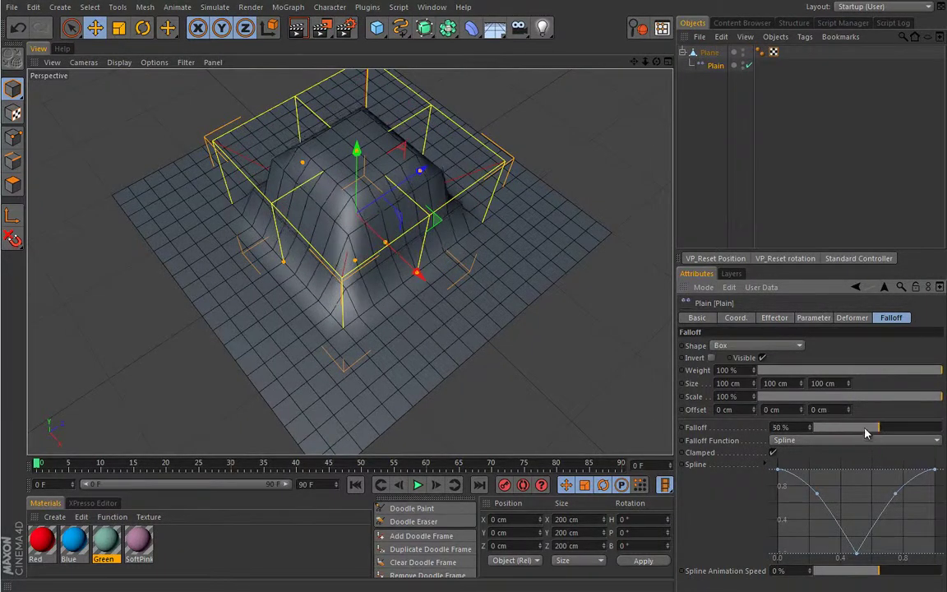
Uncheck Clamped and reset the falloff spline to a linear ramp.
left_click(771, 452)
right_click(828, 485)
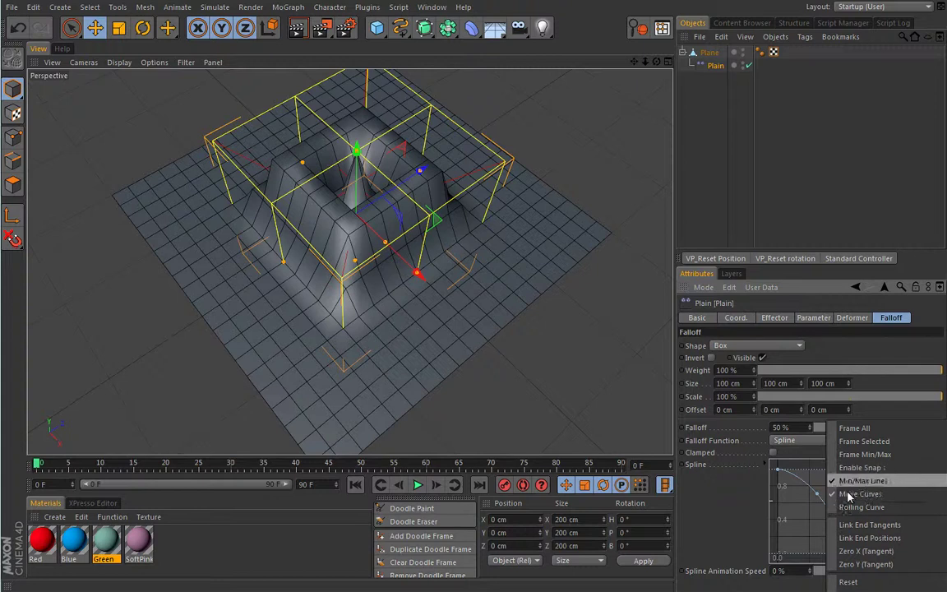
left_click(848, 581)
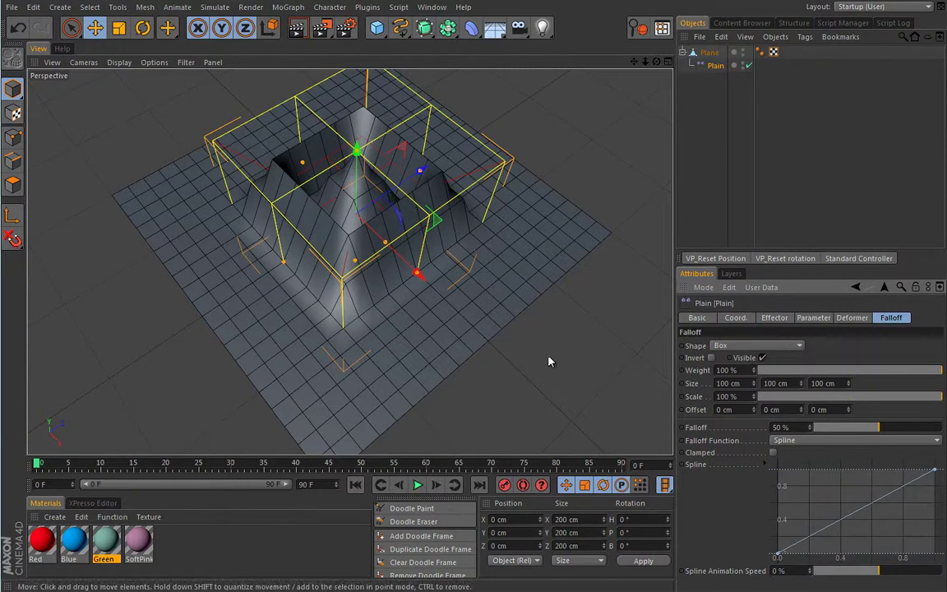
Set the Plain effector's position offset P.Z to -100 cm.
left_click_drag(549, 388, 544, 333, "alt")
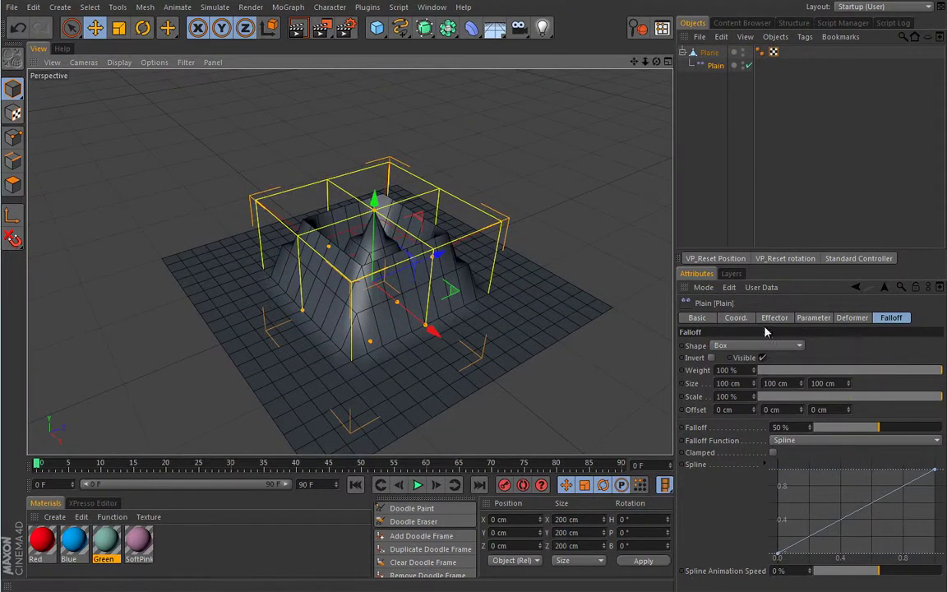
left_click(775, 318)
left_click(812, 318)
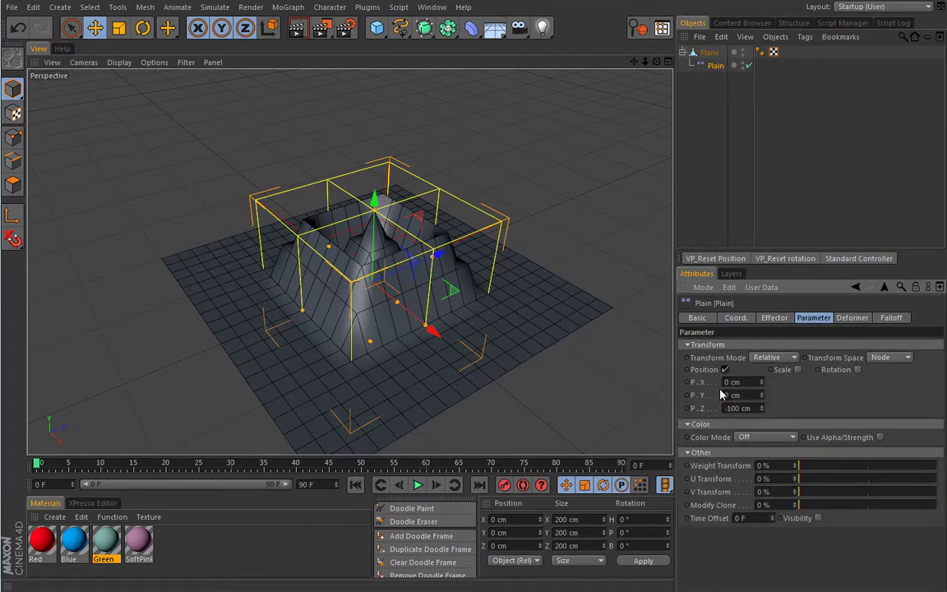
key("Return")
left_click(891, 318)
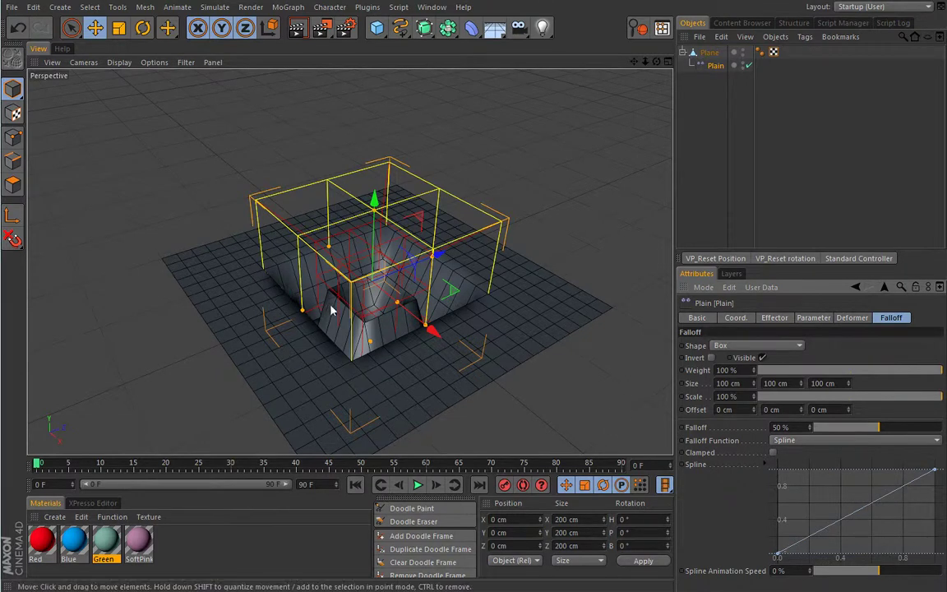
Re-enable Clamped, slide the falloff box along X and shrink its Z size to about 43 cm.
left_click(774, 452)
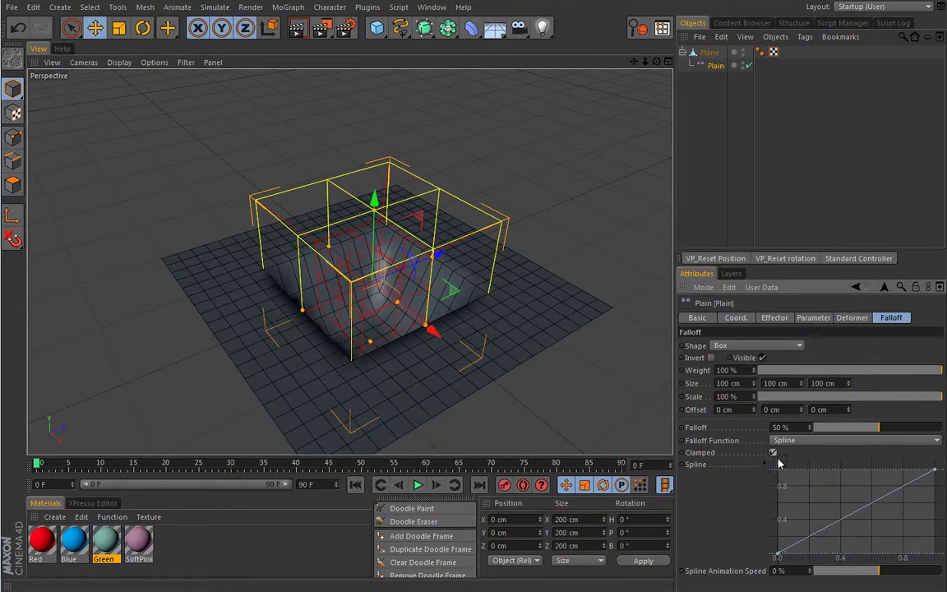
left_click_drag(422, 333, 470, 389, "alt")
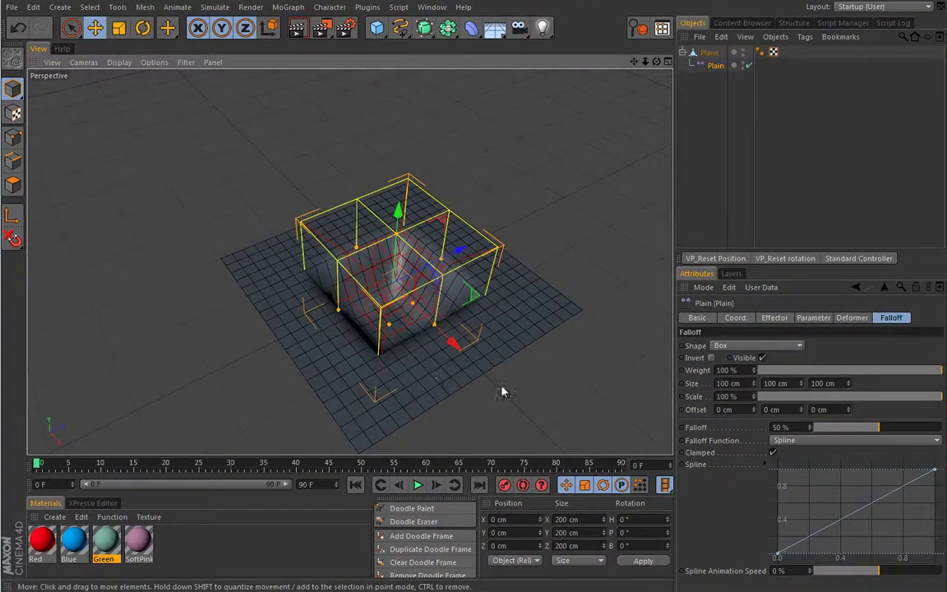
mouse_move(937, 475)
left_mouse_down()
mouse_move(932, 525)
mouse_move(934, 470)
left_mouse_up()
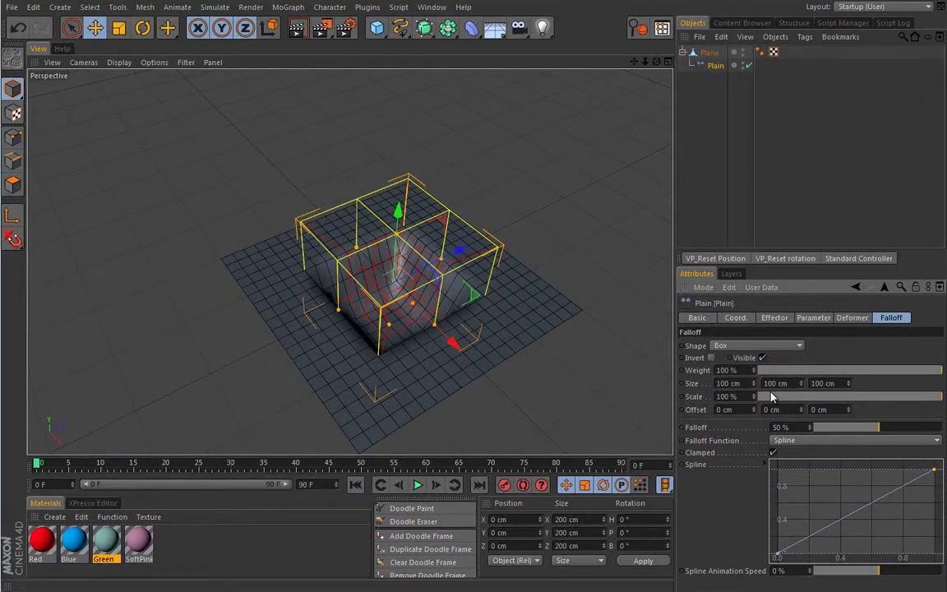
mouse_move(451, 339)
left_mouse_down()
mouse_move(497, 377)
mouse_move(440, 330)
left_mouse_up()
left_click_drag(427, 250, 498, 369)
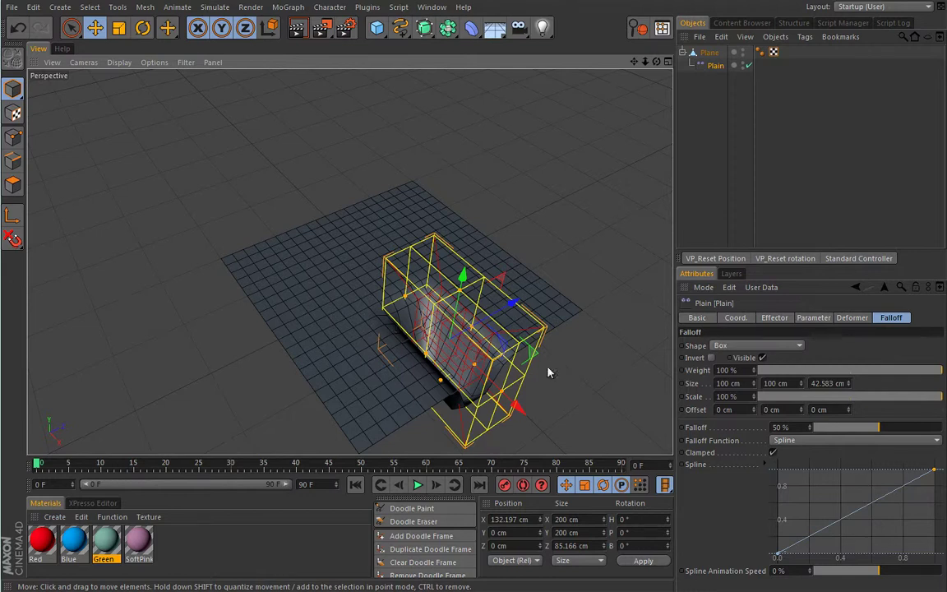
Keep the Box falloff shape and bring up the primitive objects list.
left_click(799, 348)
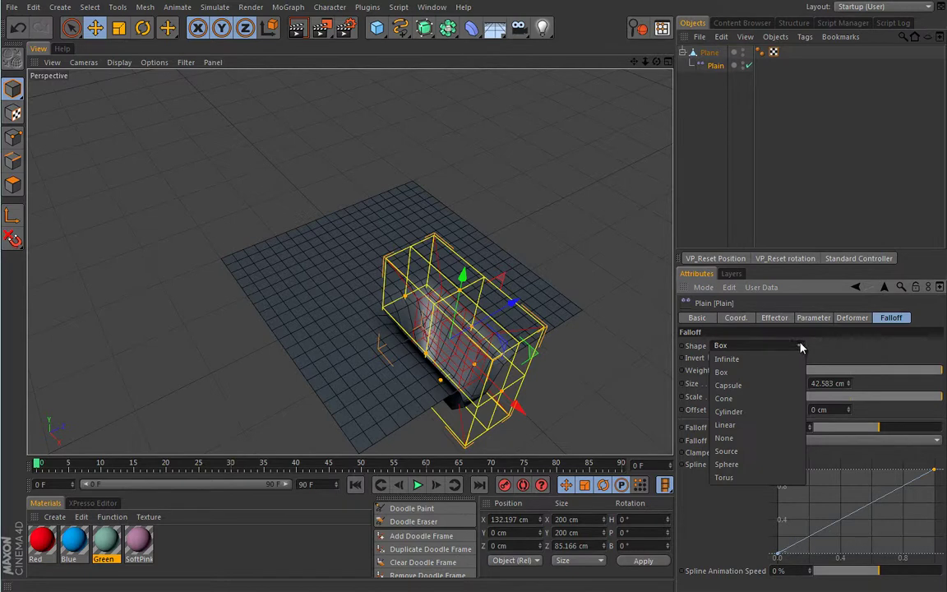
left_click(826, 347)
left_click_drag(651, 317, 530, 261, "alt")
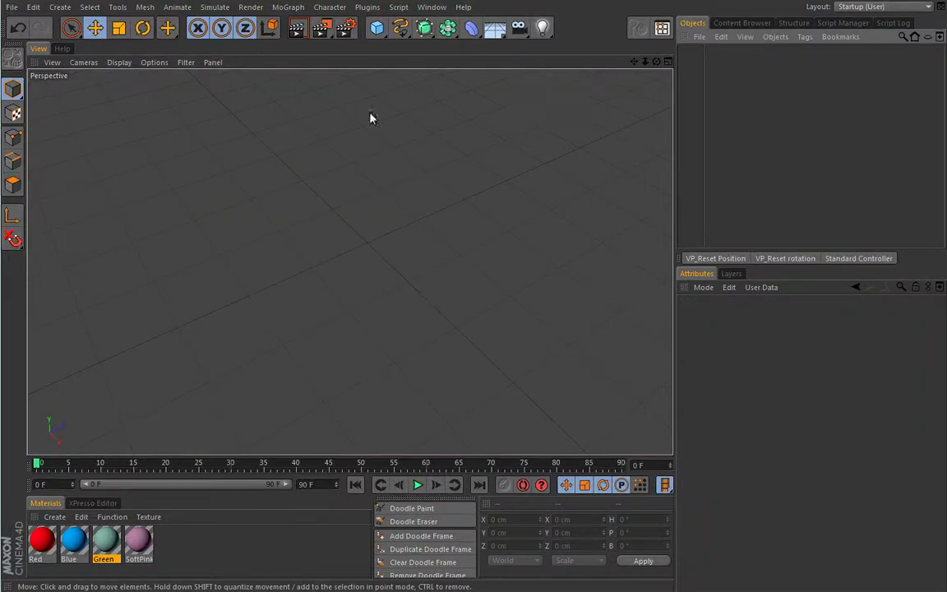
left_click(372, 32)
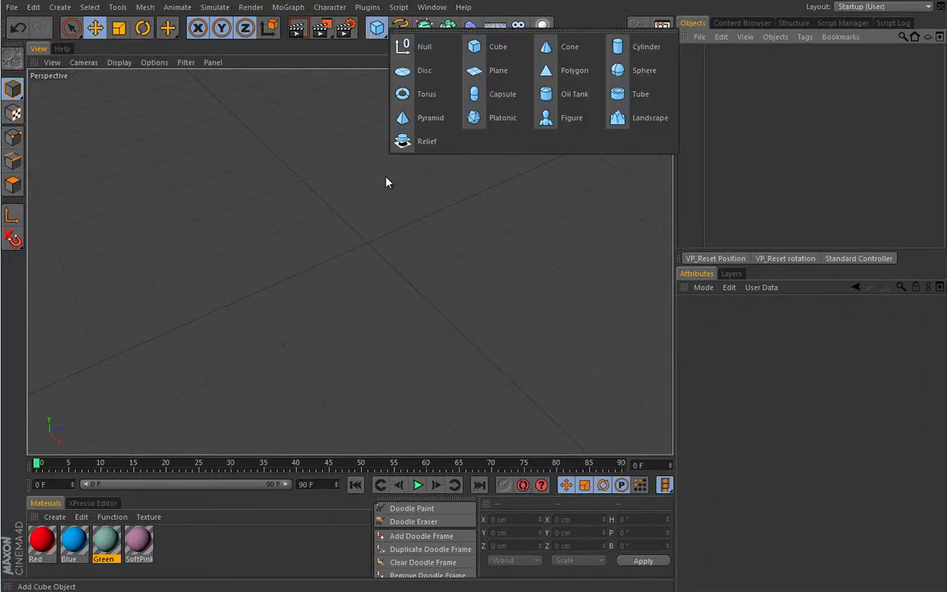
Add a 600 × 600 cm Landscape primitive, make it editable with C, and deselect it.
left_click(622, 120)
left_click_drag(414, 207, 384, 250, "alt")
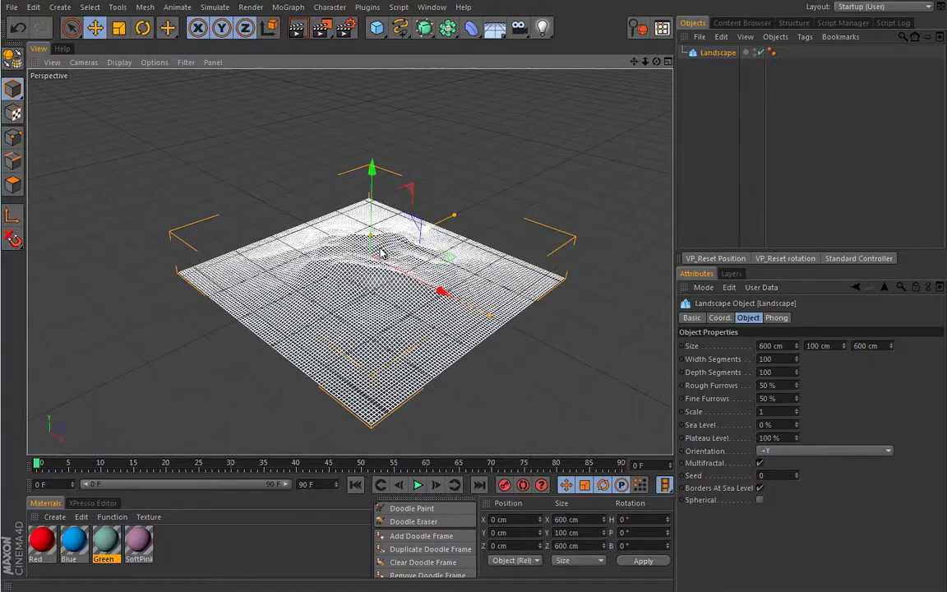
key("c")
left_click(705, 93)
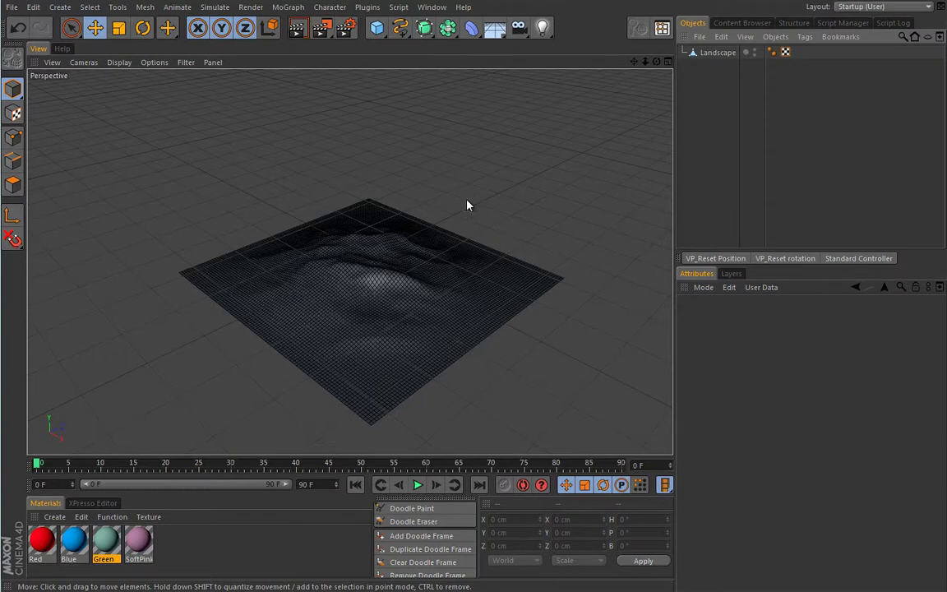
In the maximized Top view, draw a freehand spline from the landscape's top-left to bottom-right corner.
middle_click(447, 166)
middle_click(469, 167)
key("n")
key("b")
left_click_drag(401, 28, 418, 36)
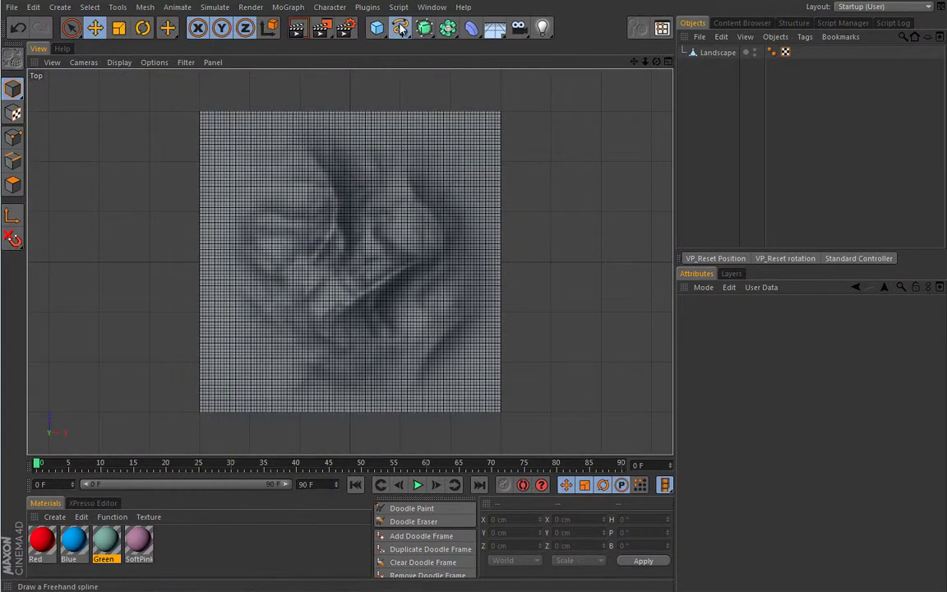
left_click(427, 47)
mouse_move(211, 134)
left_mouse_down()
mouse_move(287, 211)
mouse_move(275, 254)
mouse_move(335, 289)
mouse_move(444, 383)
mouse_move(479, 396)
mouse_move(503, 389)
left_mouse_up()
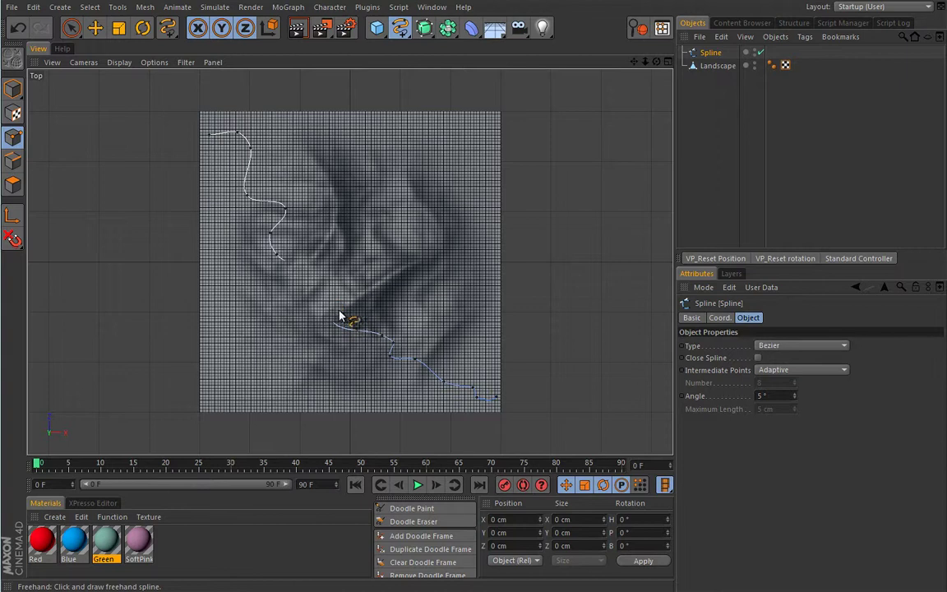
Check the spline over the landscape in the Perspective view, then return to the Top view.
middle_click(171, 164)
middle_click(268, 193)
key("e")
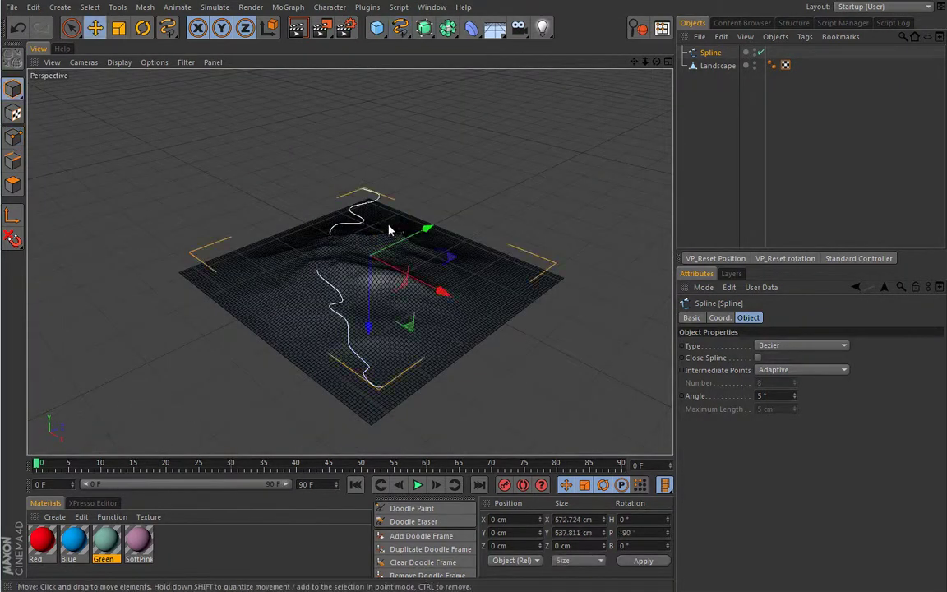
left_click_drag(314, 332, 353, 273, "alt")
middle_click(478, 136)
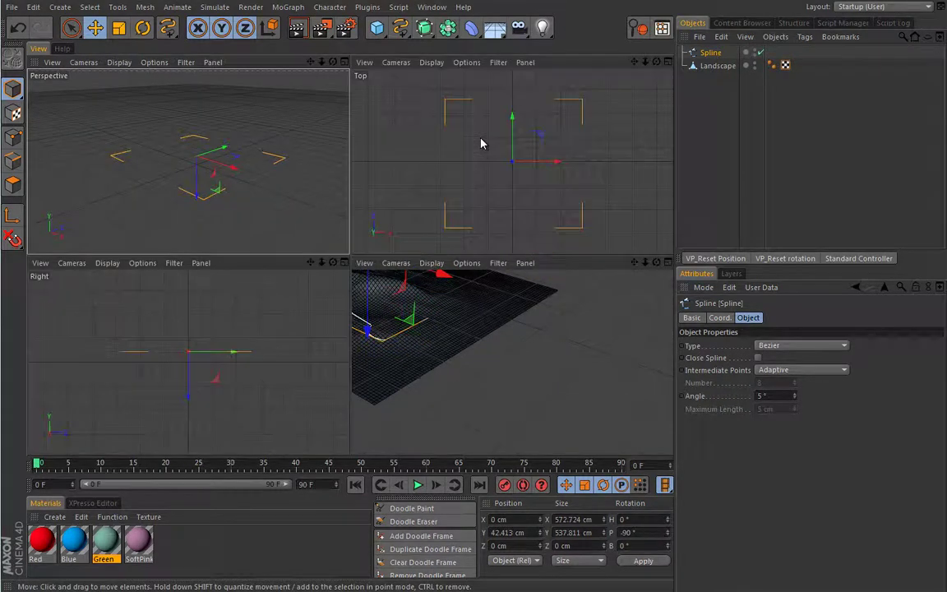
middle_click(465, 148)
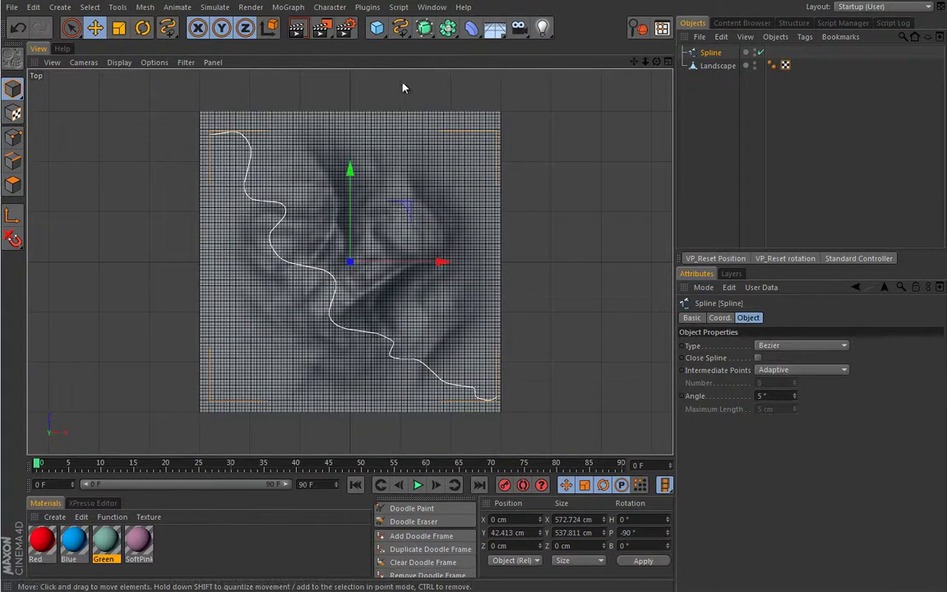
Run Character > Commands > Project Object with Points to Surface on the spline.
left_click(329, 9)
mouse_move(332, 41)
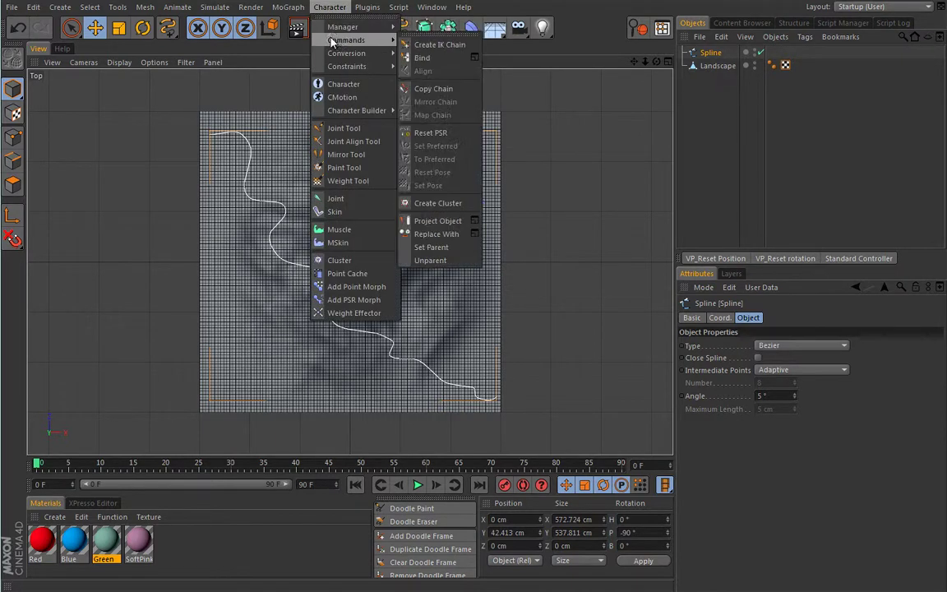
left_click(475, 222)
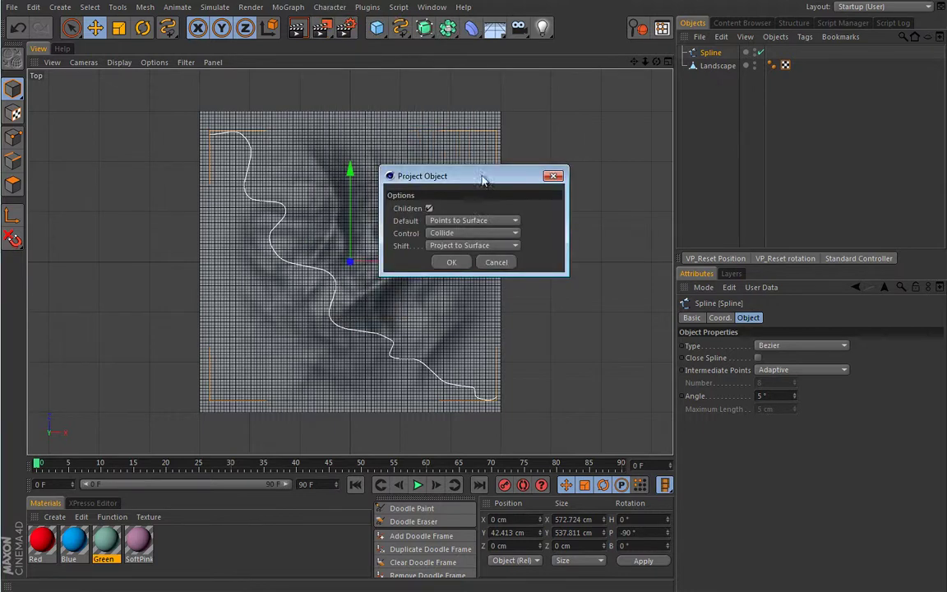
left_click_drag(477, 184, 560, 199)
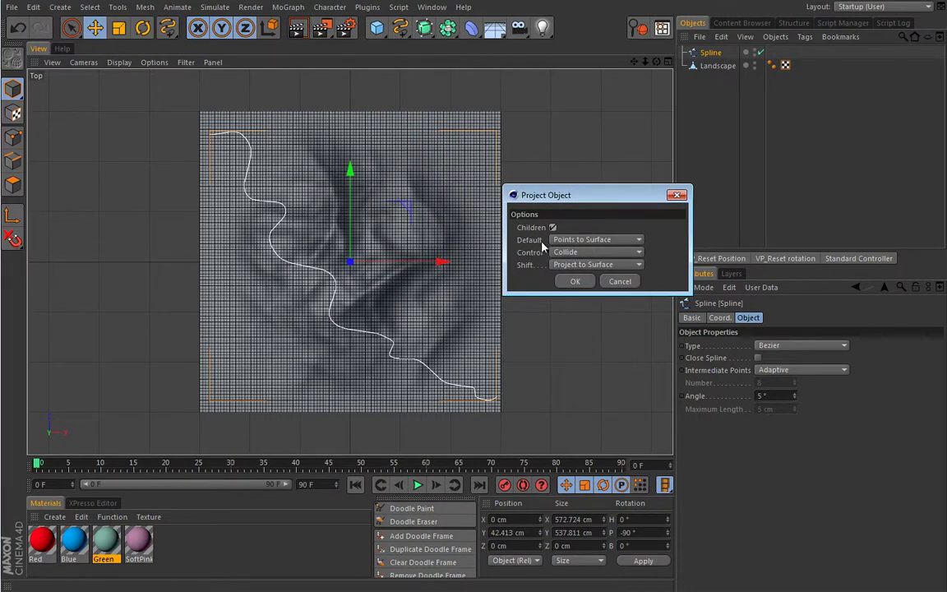
left_click(574, 282)
Orbit and zoom the Perspective view to inspect the projected spline on the terrain.
middle_click(137, 143)
middle_click(184, 154)
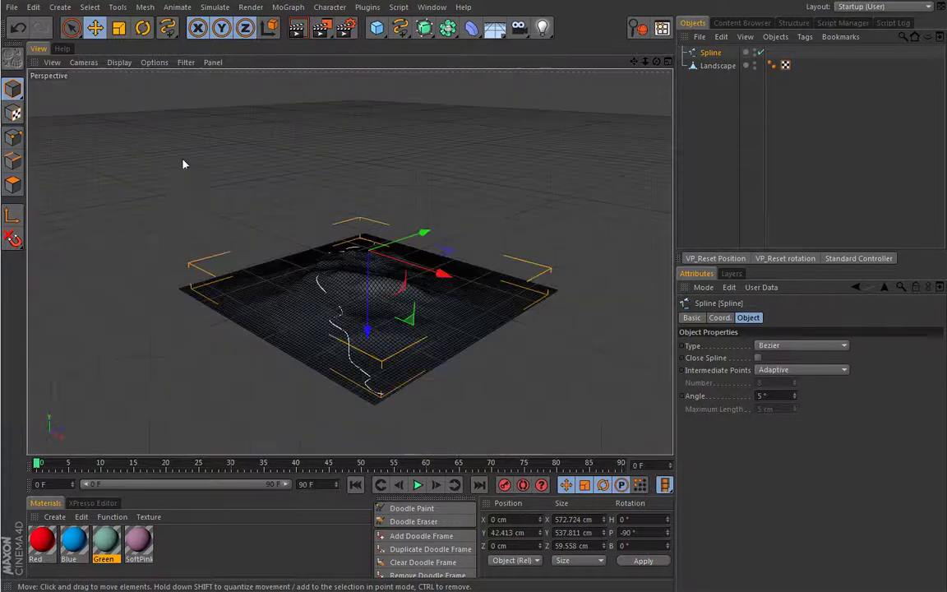
left_click_drag(231, 227, 237, 268, "alt")
scroll(251, 247, "up", 2)
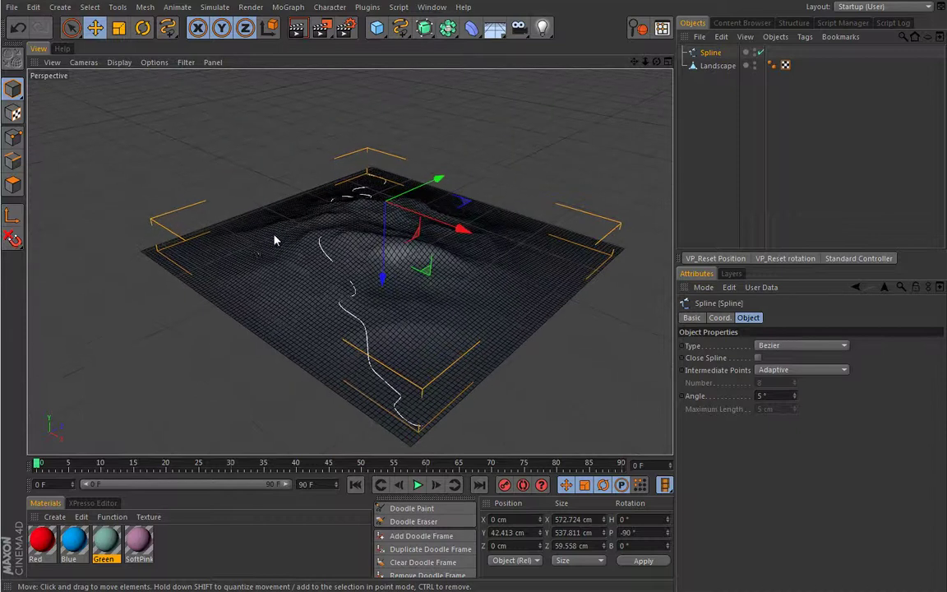
scroll(254, 247, "up", 3)
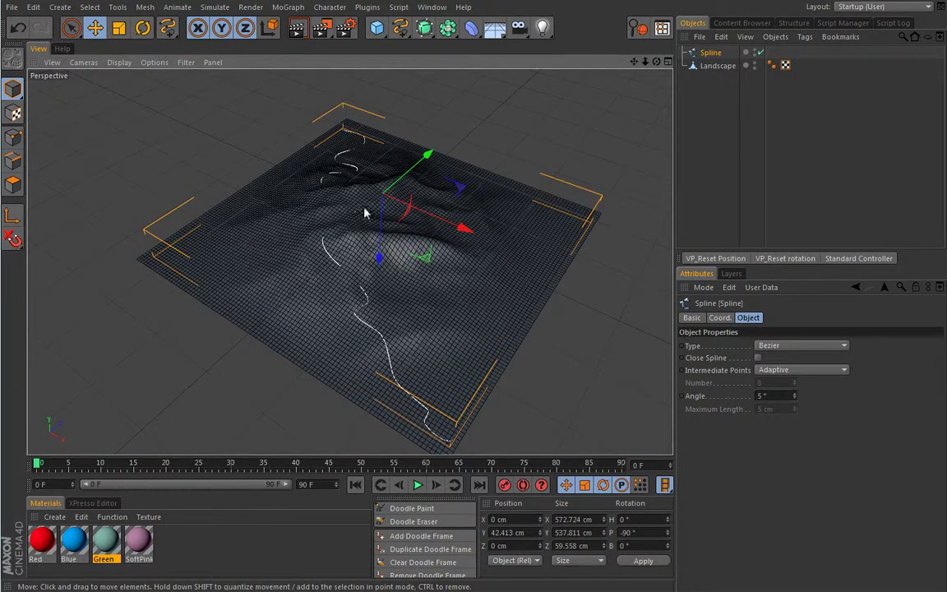
Add a MoGraph Plain effector and make it a child of the Landscape.
left_click(287, 7)
mouse_move(297, 27)
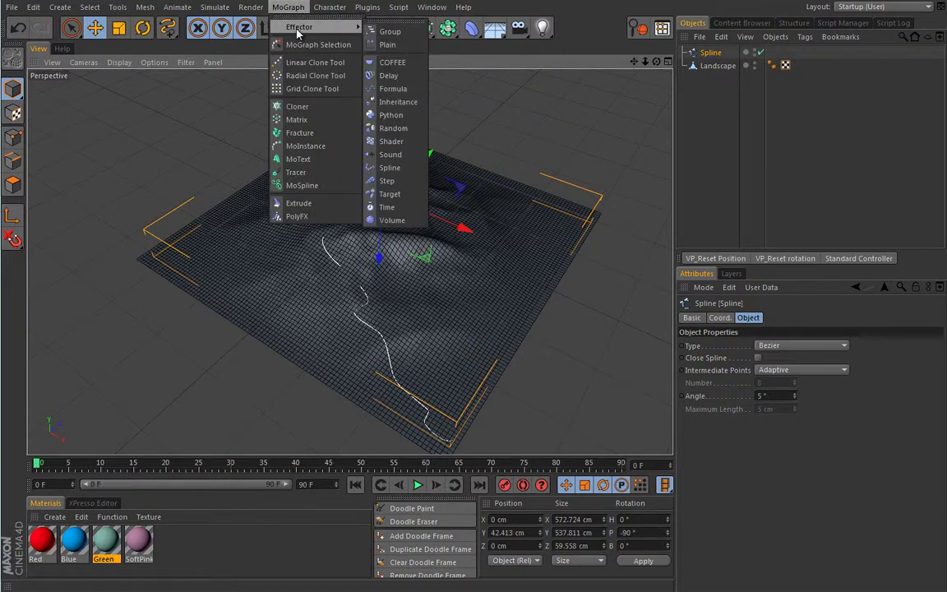
left_click(383, 41)
left_click_drag(709, 52, 718, 79)
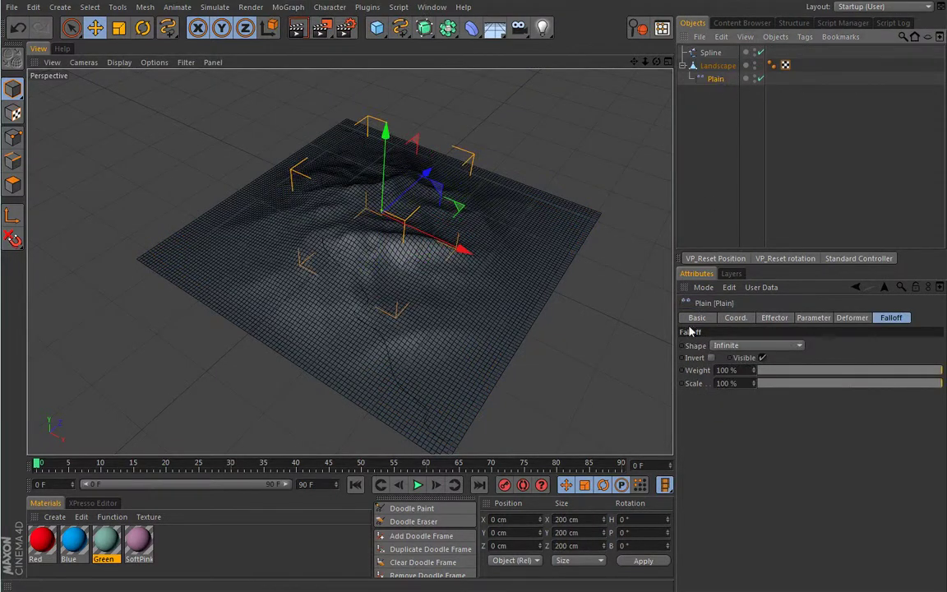
Set the Plain effector's Deformation mode to Point.
left_click(825, 320)
left_click(850, 320)
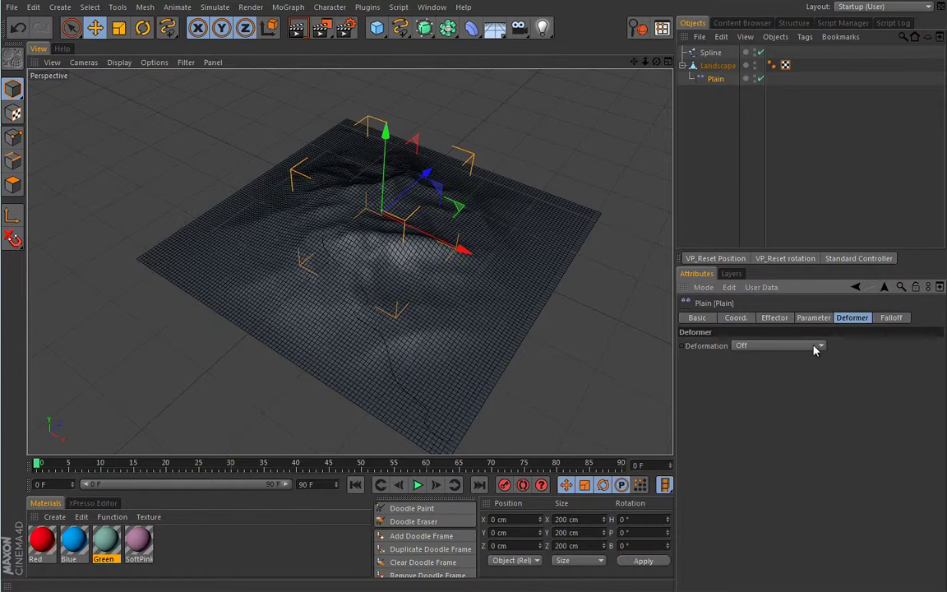
left_click(809, 347)
left_click(793, 386)
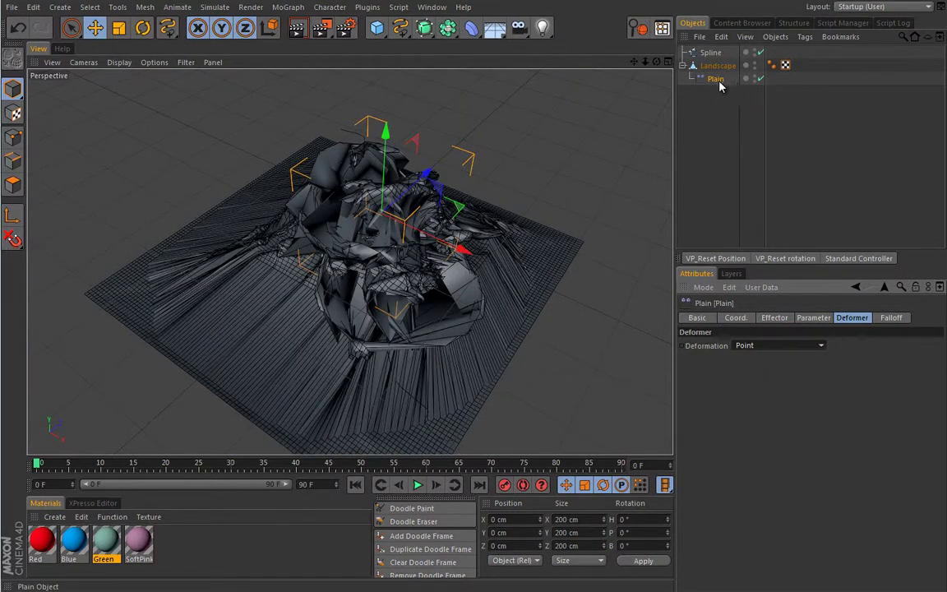
left_click(893, 317)
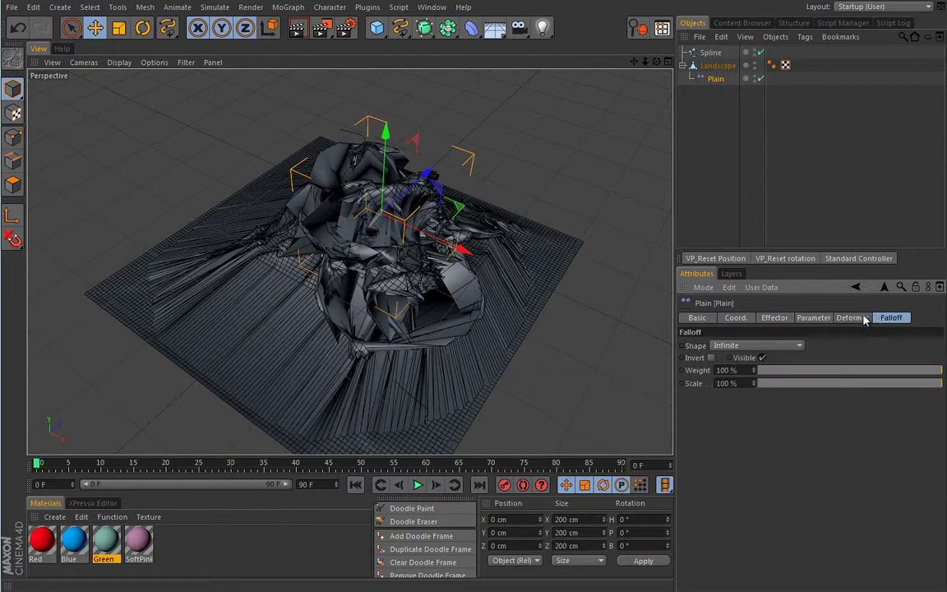
Set the Plain effector's position offset to P.Y 0 cm and P.Z -10 cm.
left_click(816, 319)
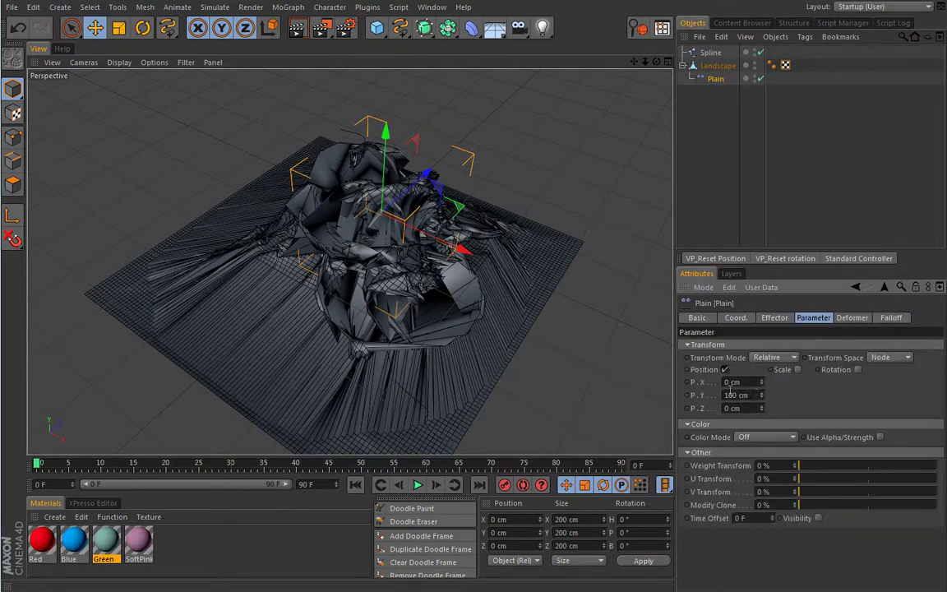
left_click_drag(760, 400, 750, 461)
type("0")
key("Return")
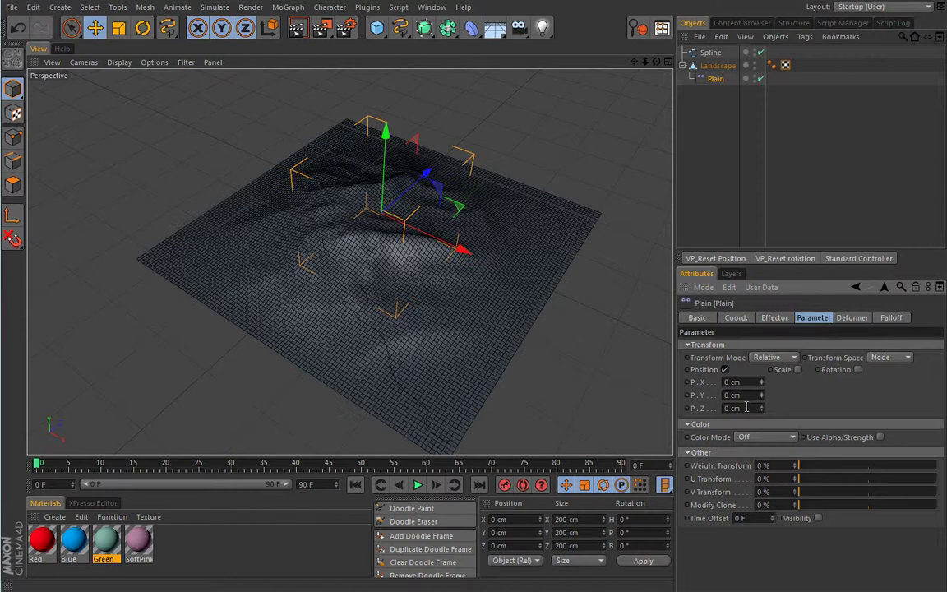
double_click(747, 408)
type("10")
key("Return")
double_click(753, 407)
key("BackSpace")
type("-10")
key("Return")
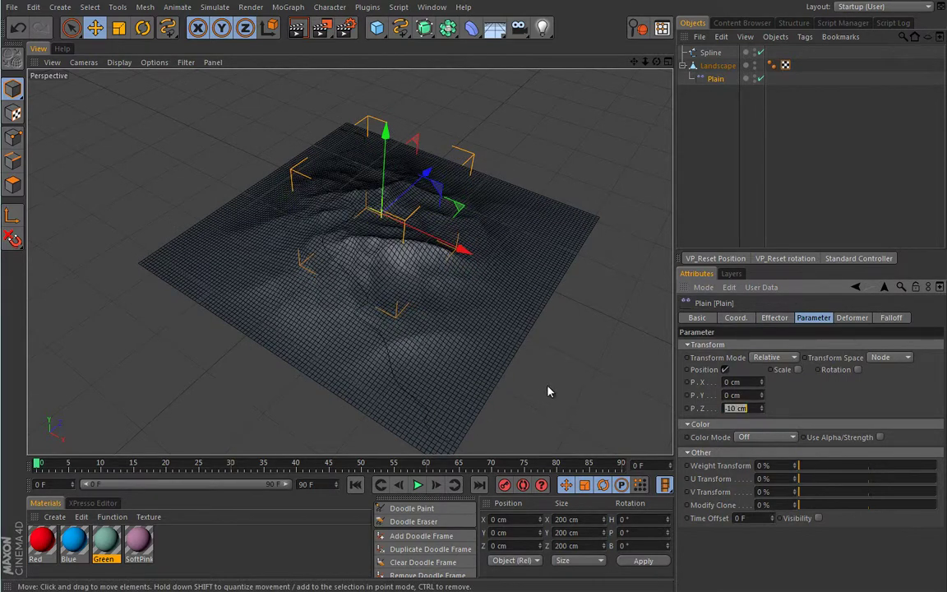
left_click(892, 318)
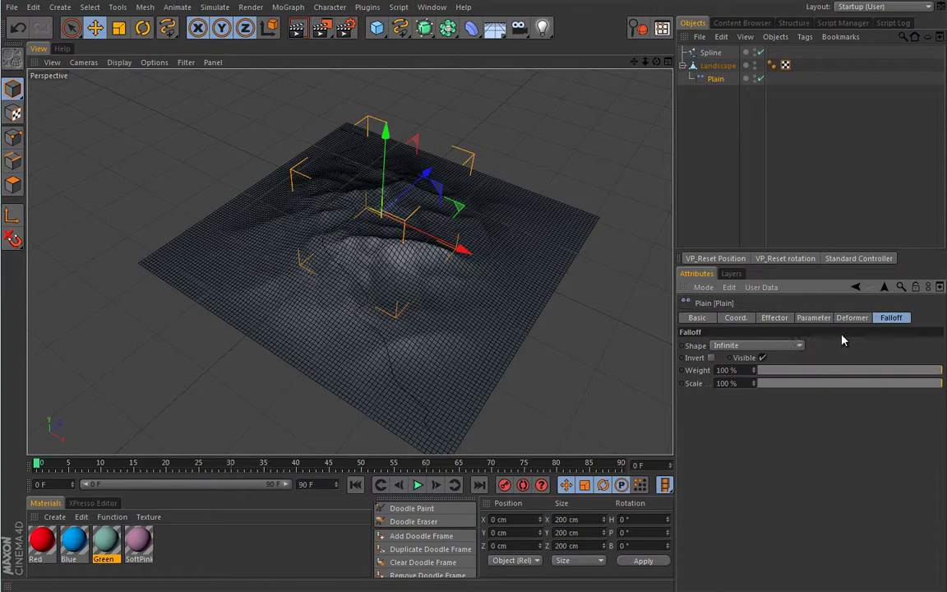
Set the Plain falloff Shape to Source, after trying and undoing Box, and link Spline as its source.
left_click(779, 346)
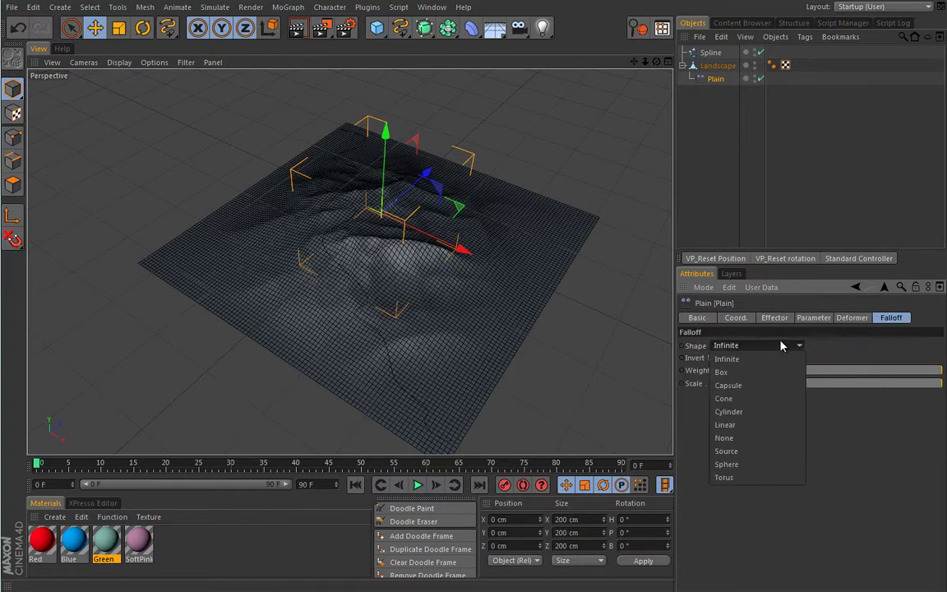
left_click(720, 371)
left_click_drag(460, 249, 488, 262)
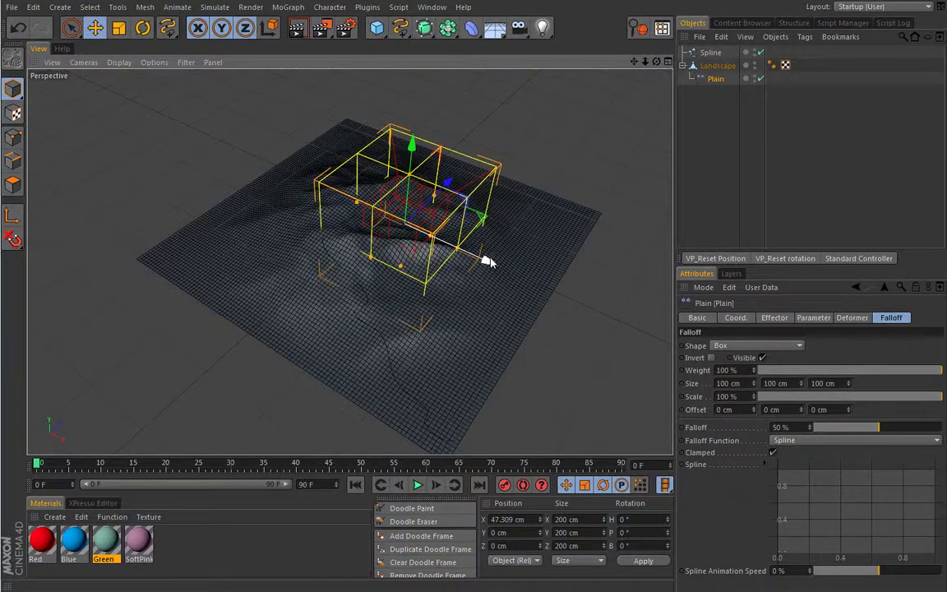
key("ctrl+z")
left_click(779, 346)
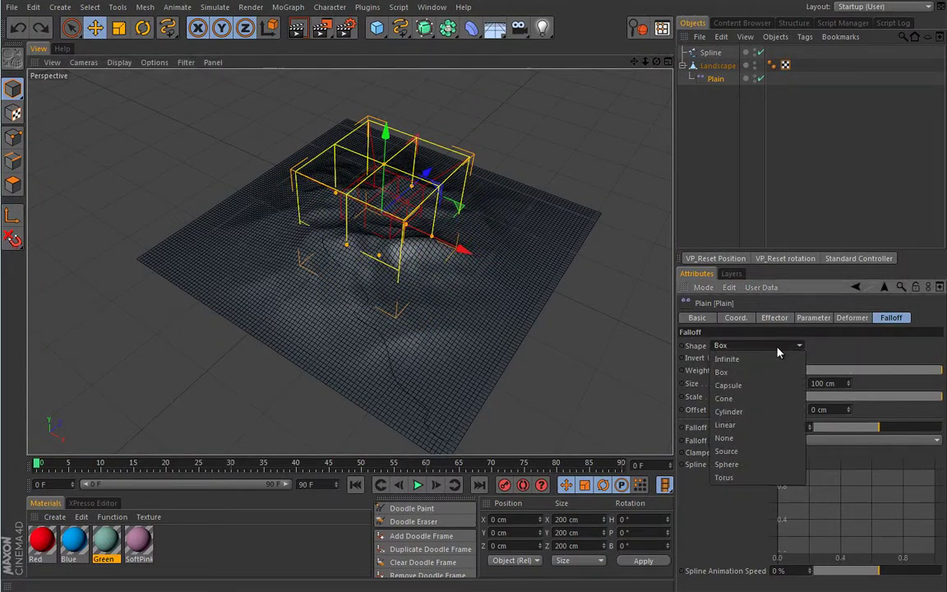
left_click(738, 452)
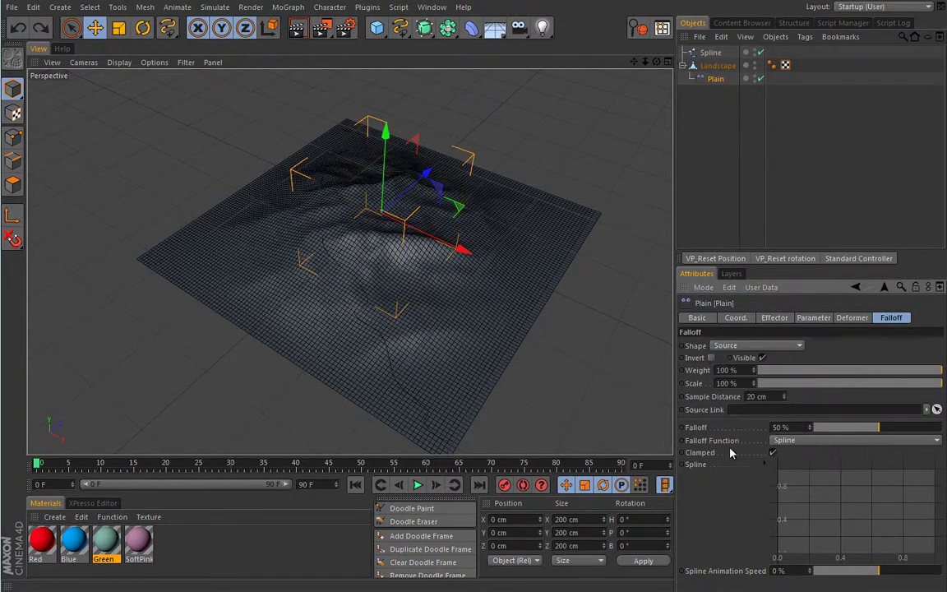
left_click_drag(611, 388, 637, 375, "alt")
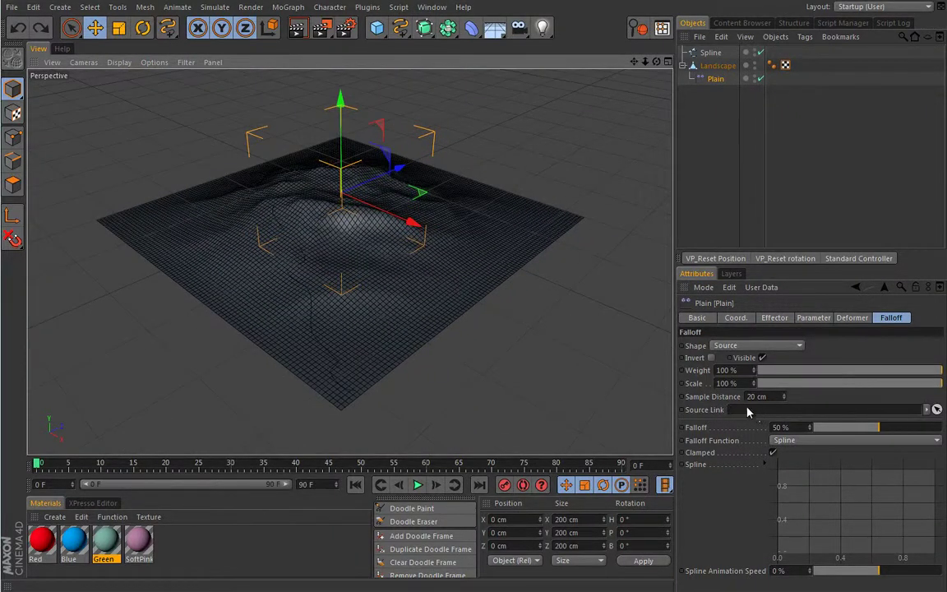
left_click_drag(710, 53, 737, 417)
left_click_drag(654, 364, 337, 173, "alt")
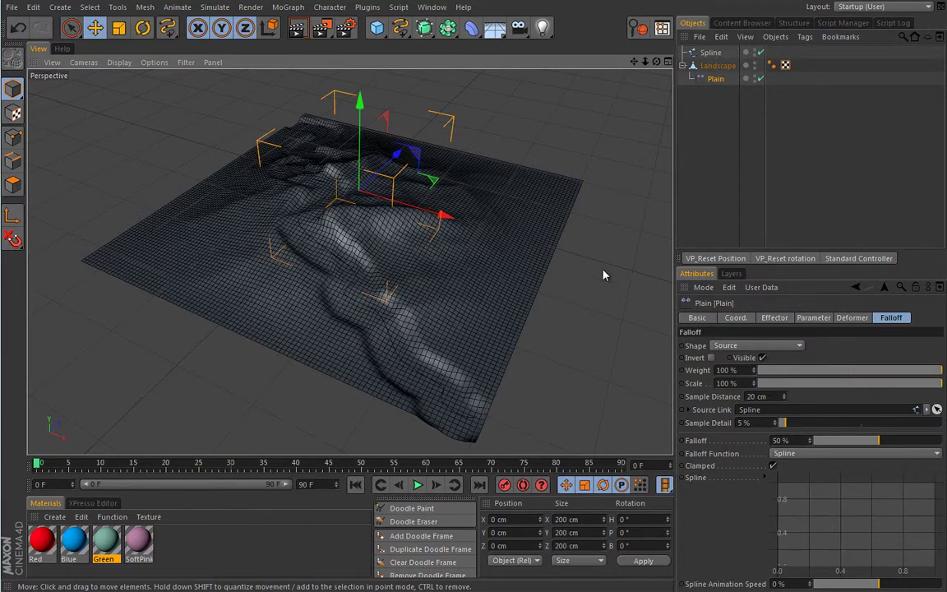
Deepen the Plain effector's P.Z offset to -20 cm.
left_click(813, 317)
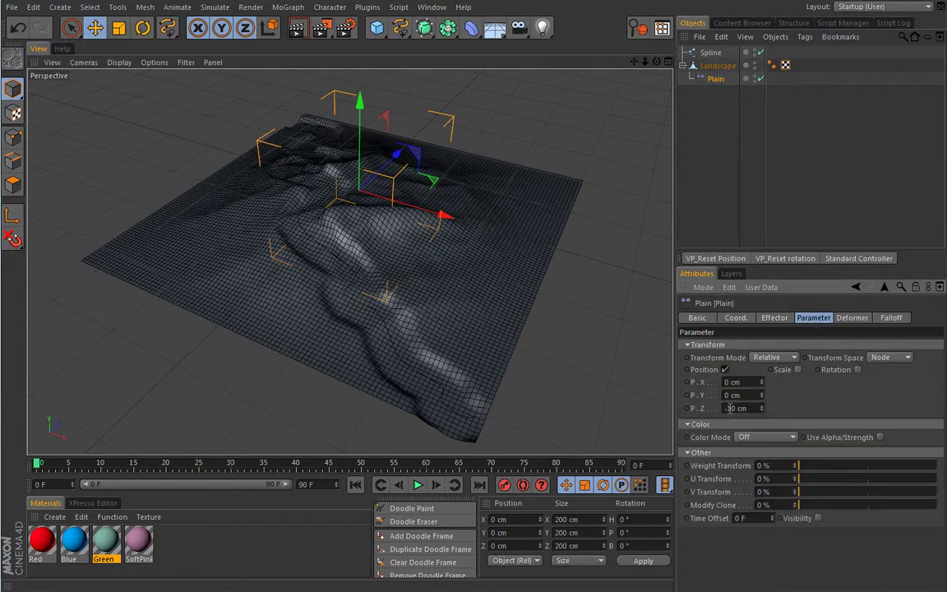
key("BackSpace")
type("-2")
key("Return")
left_click_drag(465, 324, 323, 345, "alt")
Apply the Green material to the Landscape and return to the Plain effector's falloff settings.
left_click_drag(116, 544, 440, 312)
left_click_drag(450, 249, 366, 295, "alt")
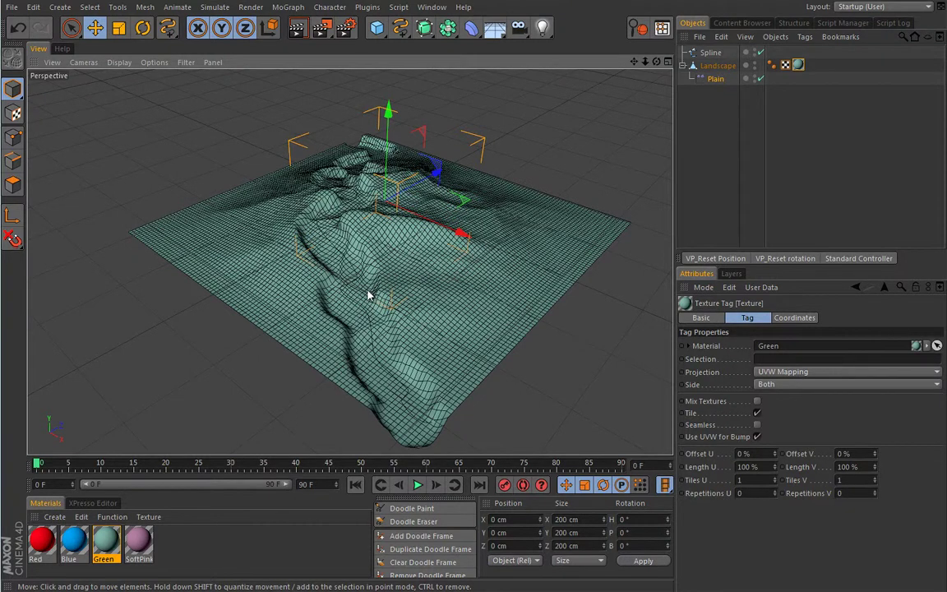
left_click(716, 79)
left_click(891, 318)
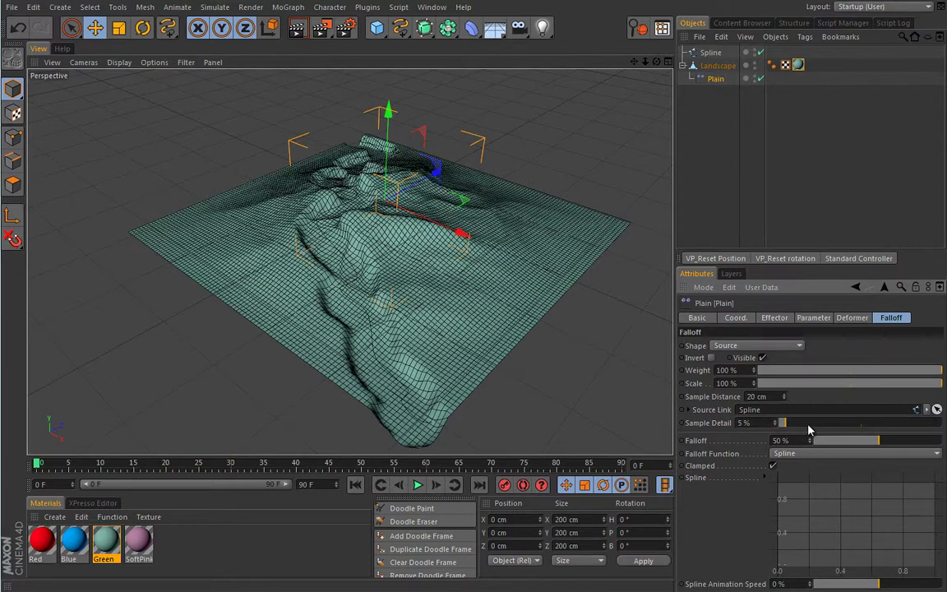
Raise the Source falloff's Sample Detail to 100 % and set Sample Distance to 10 cm.
left_click_drag(783, 425, 941, 425)
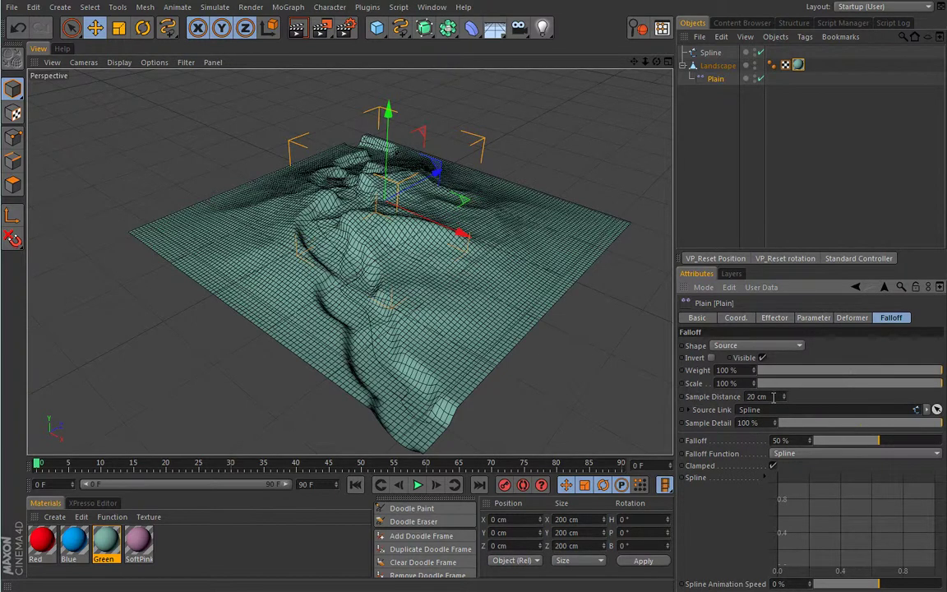
left_click_drag(371, 317, 361, 289, "alt")
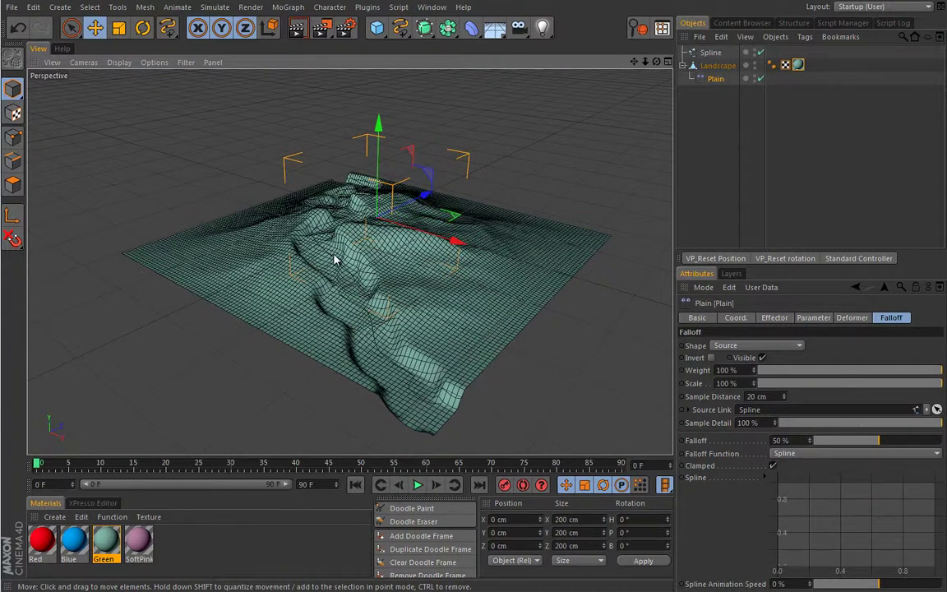
mouse_move(785, 398)
left_mouse_down()
mouse_move(792, 387)
mouse_move(791, 403)
left_mouse_up()
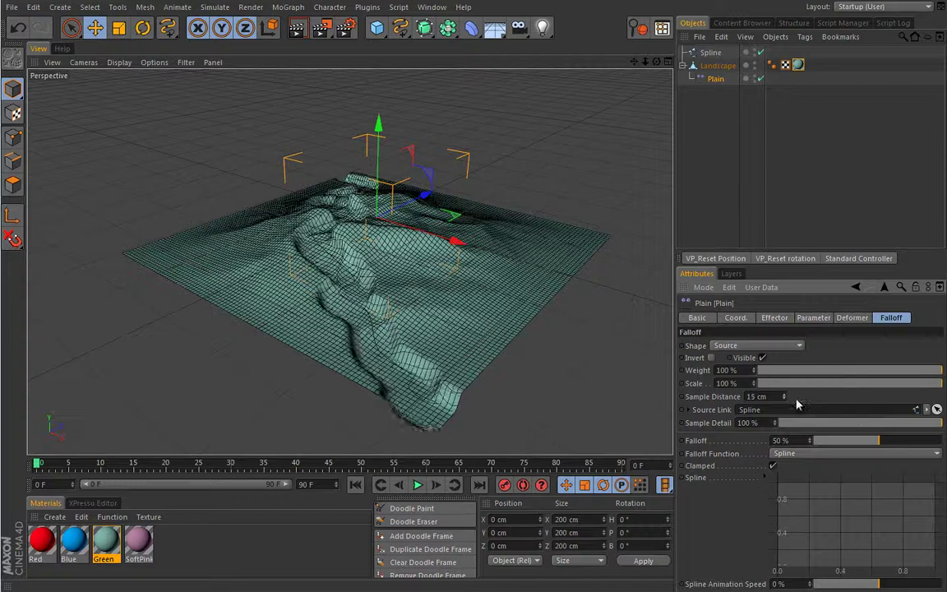
left_click(778, 396)
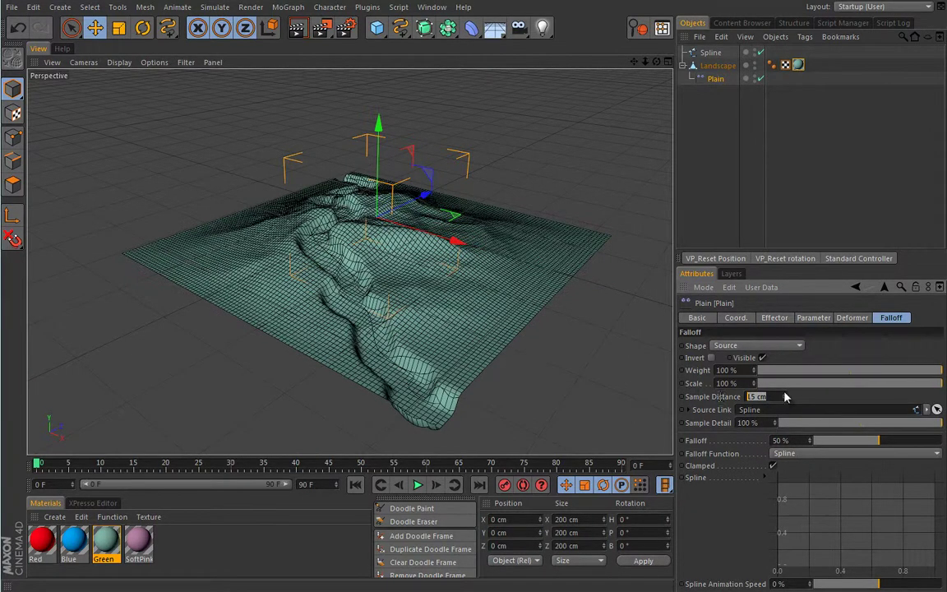
type("10")
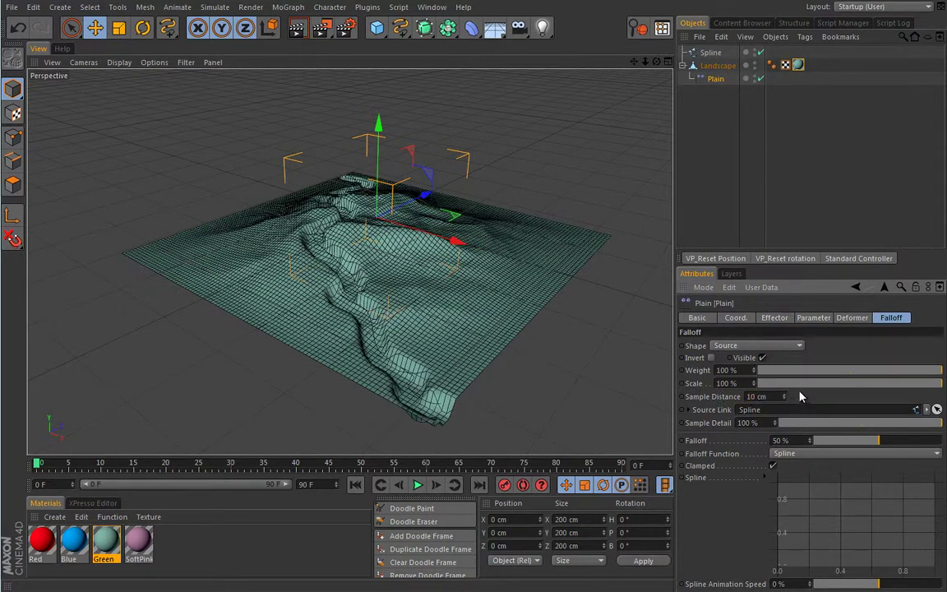
left_click(774, 317)
Drag the Plain effector's Z offset down to -130 cm and inspect the channel.
left_click(816, 320)
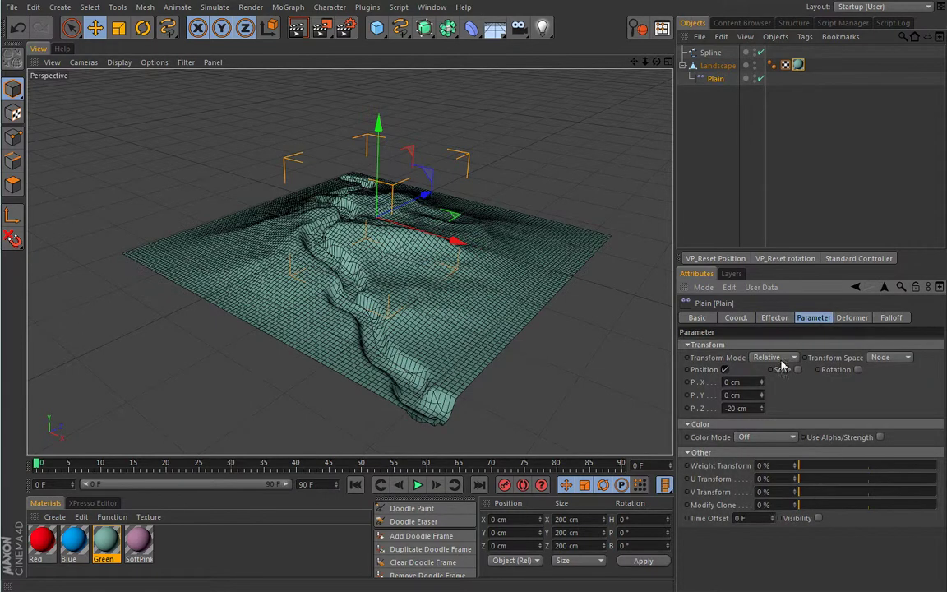
left_click_drag(761, 408, 694, 439)
left_click_drag(598, 343, 472, 299, "alt")
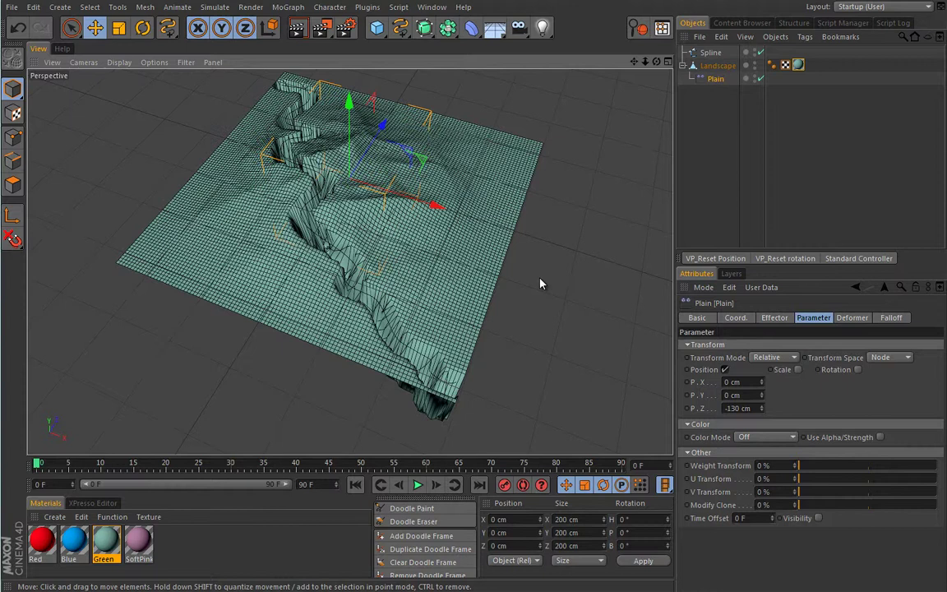
Nudge one of the spline's points slightly along X in Points mode.
left_click(710, 52)
left_click(12, 136)
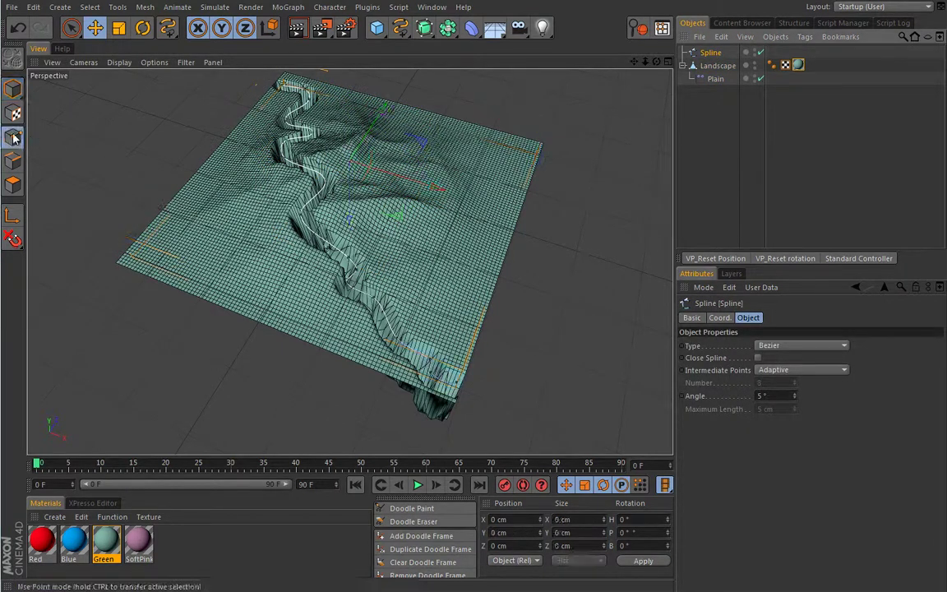
left_click(302, 218)
mouse_move(382, 241)
left_mouse_down()
mouse_move(389, 244)
mouse_move(371, 244)
mouse_move(381, 250)
left_mouse_up()
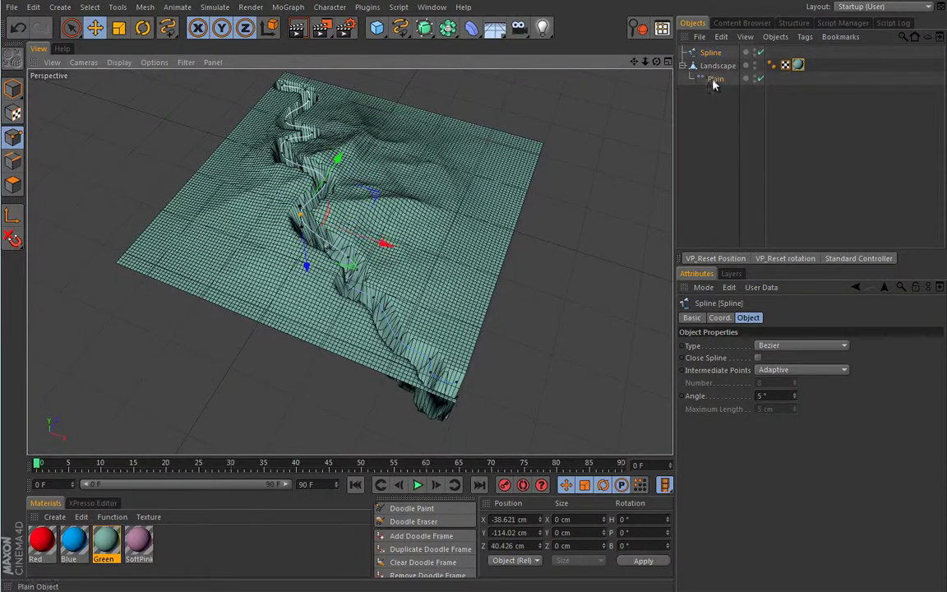
Set the Plain effector's P.Z offset to -50 cm and orbit to review the terrain.
left_click(714, 78)
double_click(753, 408)
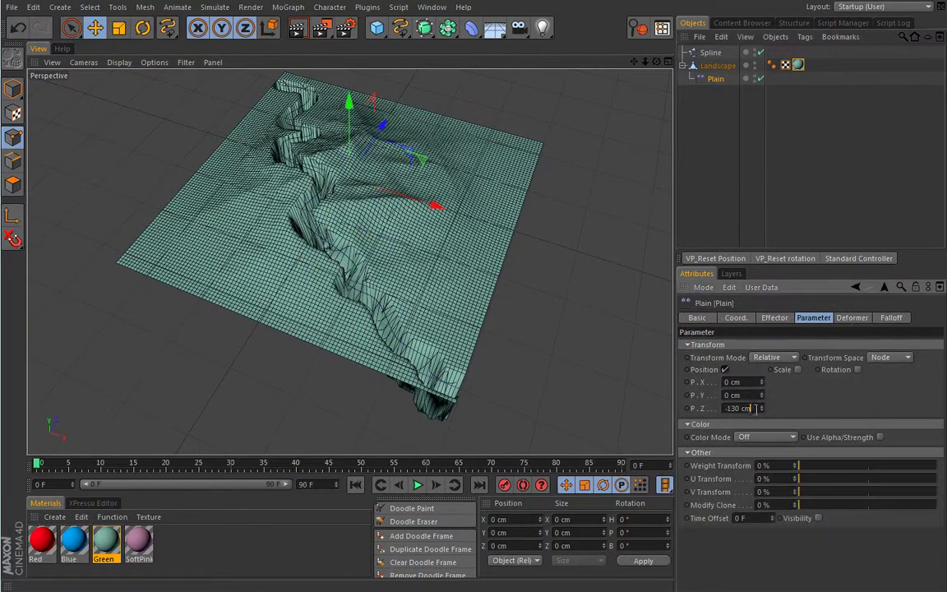
type("-50")
key("Return")
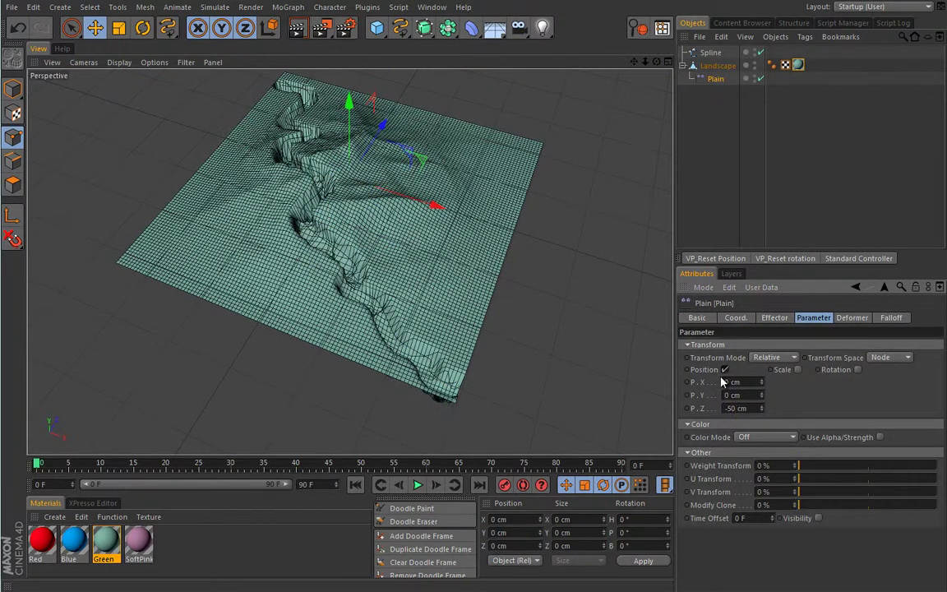
left_click_drag(468, 293, 349, 220, "alt")
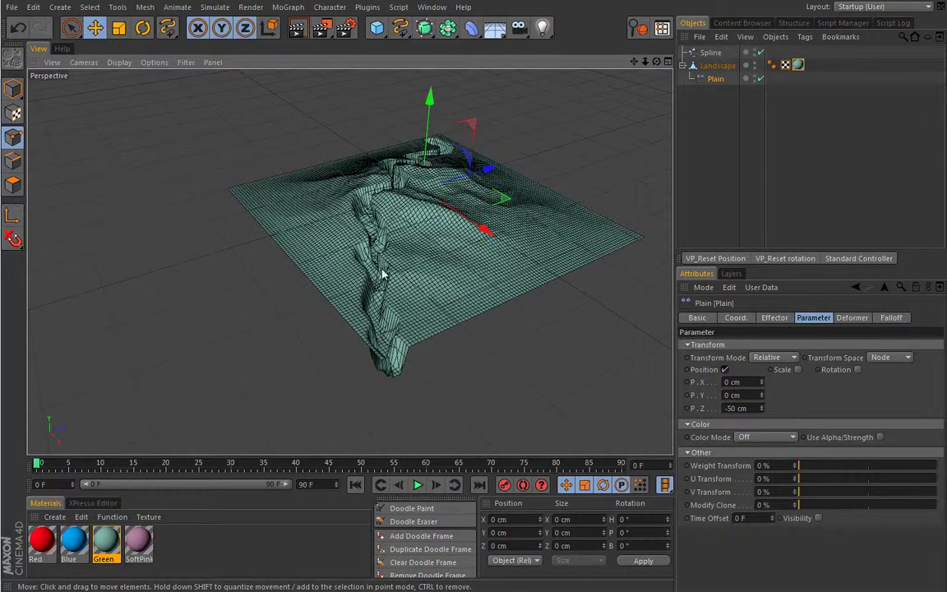
left_click_drag(376, 355, 386, 332, "alt")
key("e")
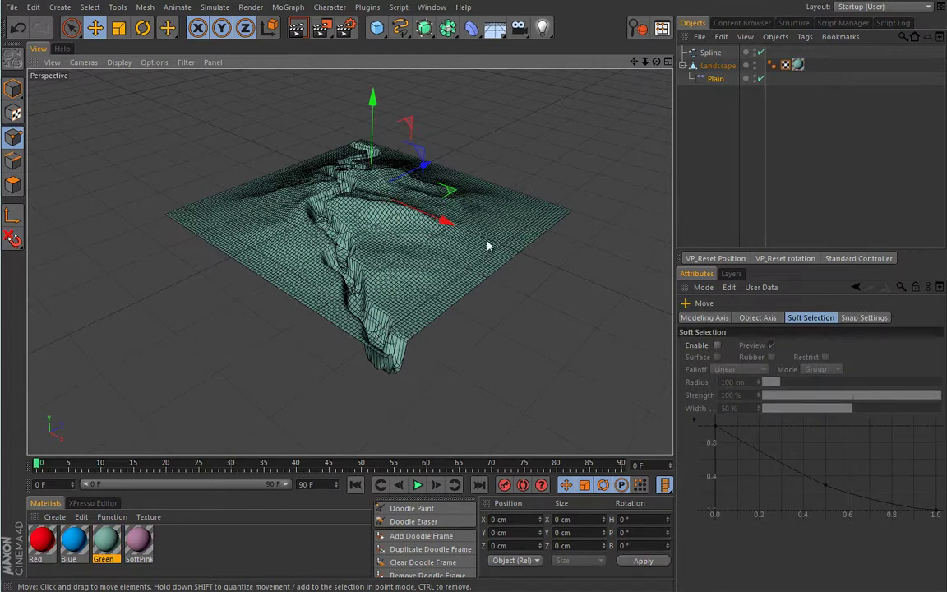
Duplicate the Plain effector as Plain.1 and set its falloff Shape to Sphere.
left_click(716, 79)
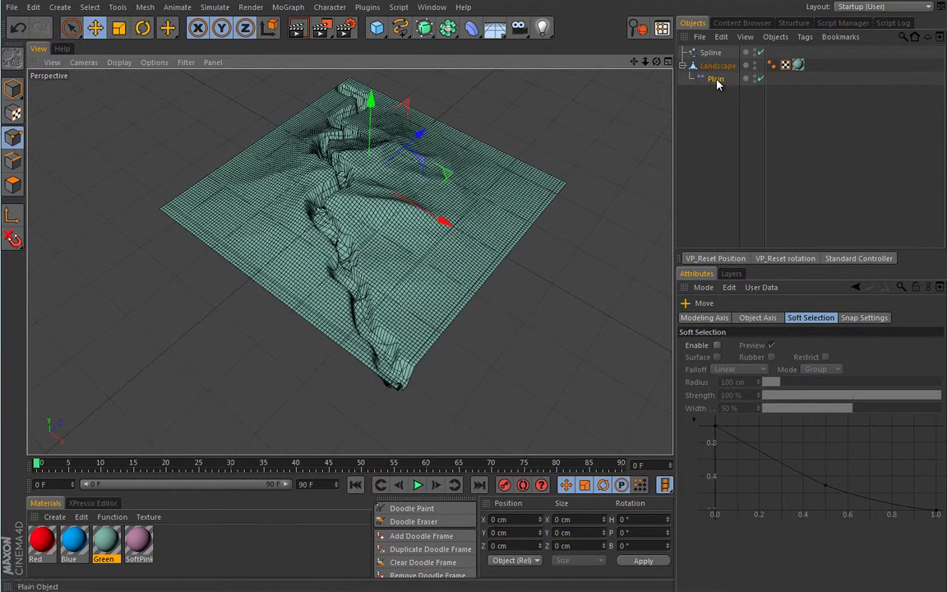
left_click_drag(714, 79, 720, 92, "ctrl")
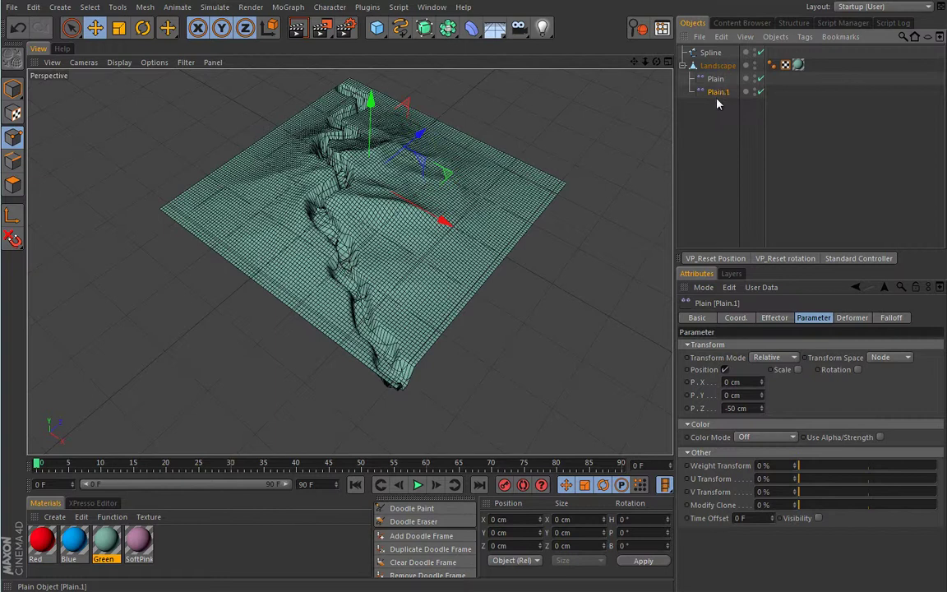
left_click(890, 318)
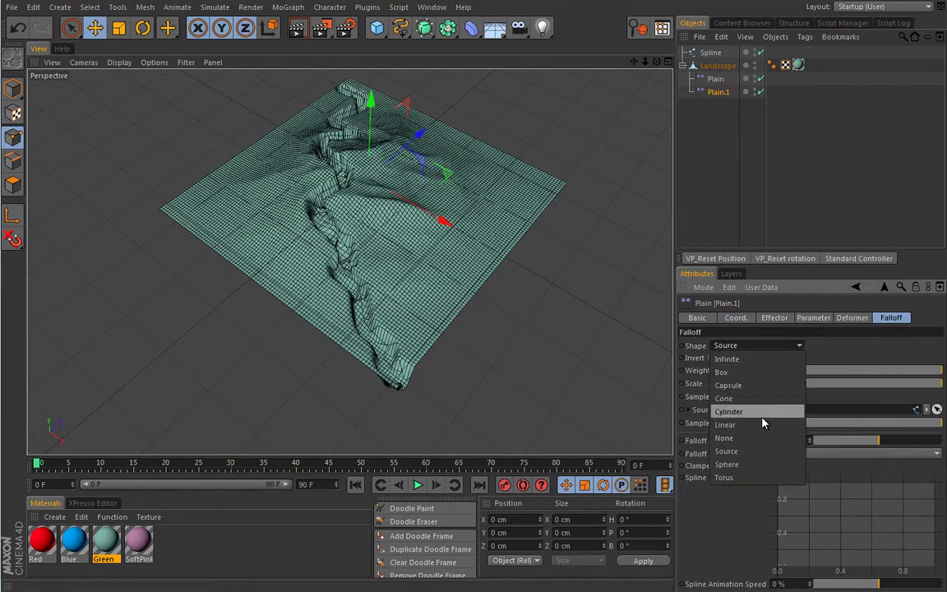
left_click(740, 464)
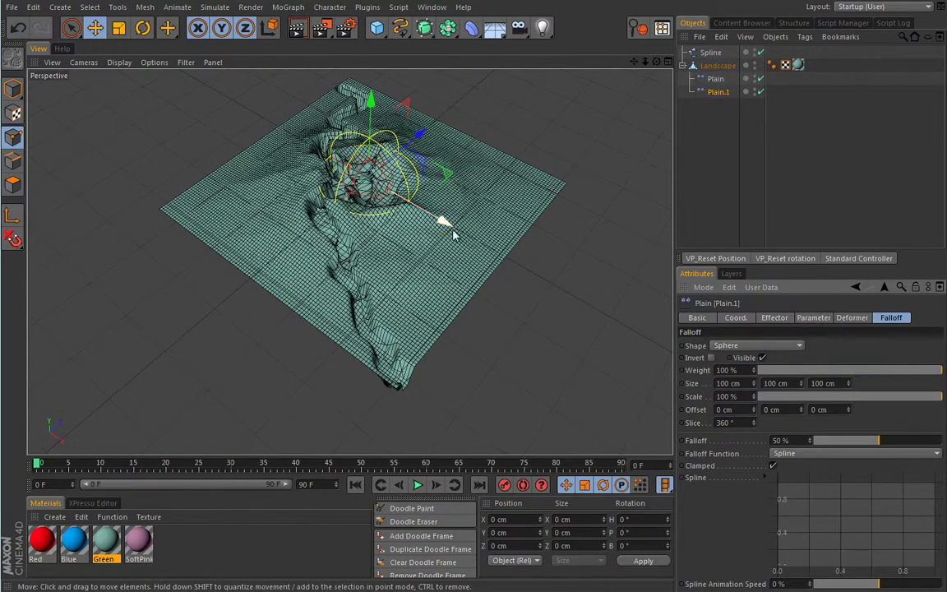
Move and shrink the sphere falloff so it dents one spot beside the trench.
left_click_drag(413, 143, 359, 176)
key("t")
left_click_drag(448, 134, 319, 250)
key("e")
left_click_drag(345, 192, 361, 185)
key("t")
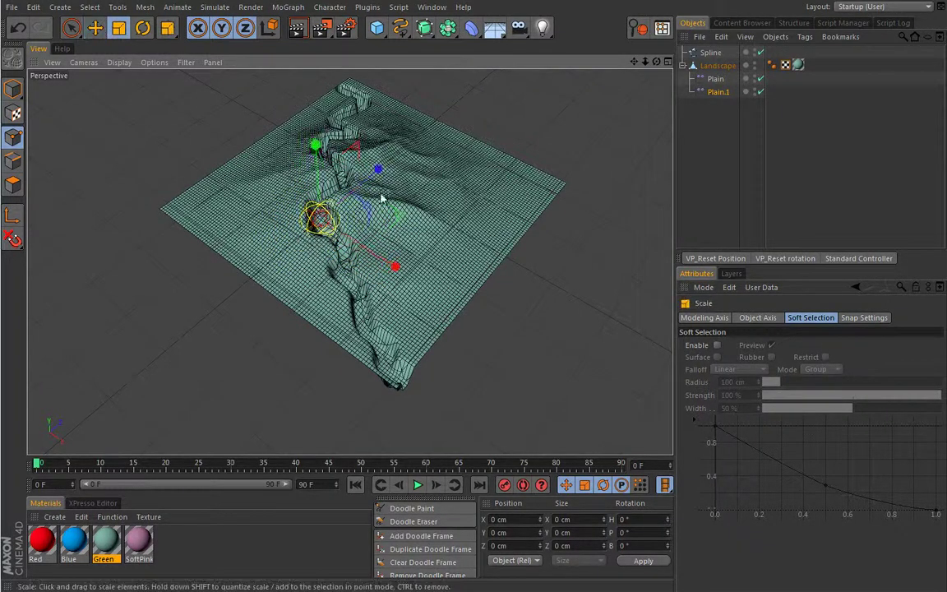
scroll(395, 224, "up", 2)
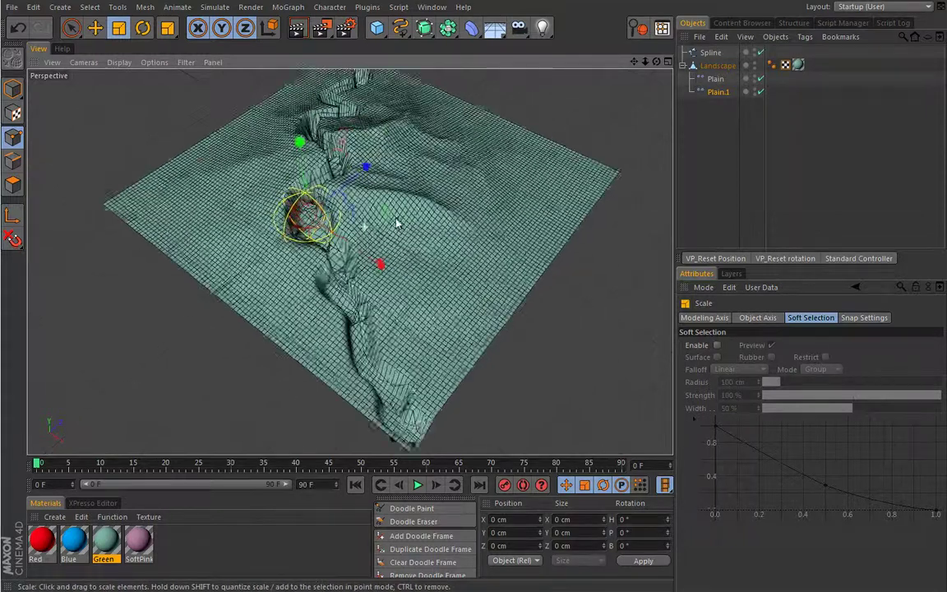
left_click_drag(395, 223, 374, 267, "alt")
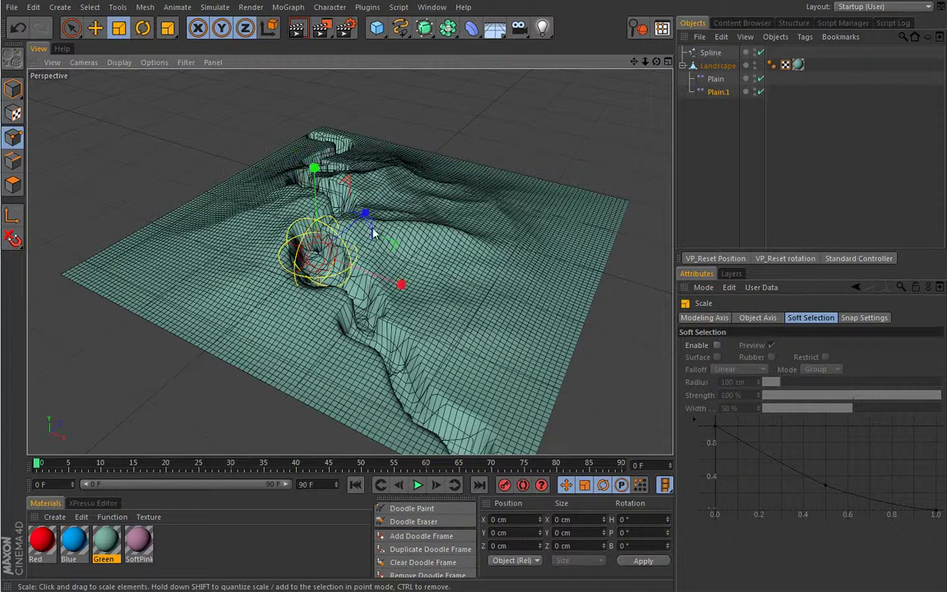
left_click_drag(367, 279, 360, 268, "alt")
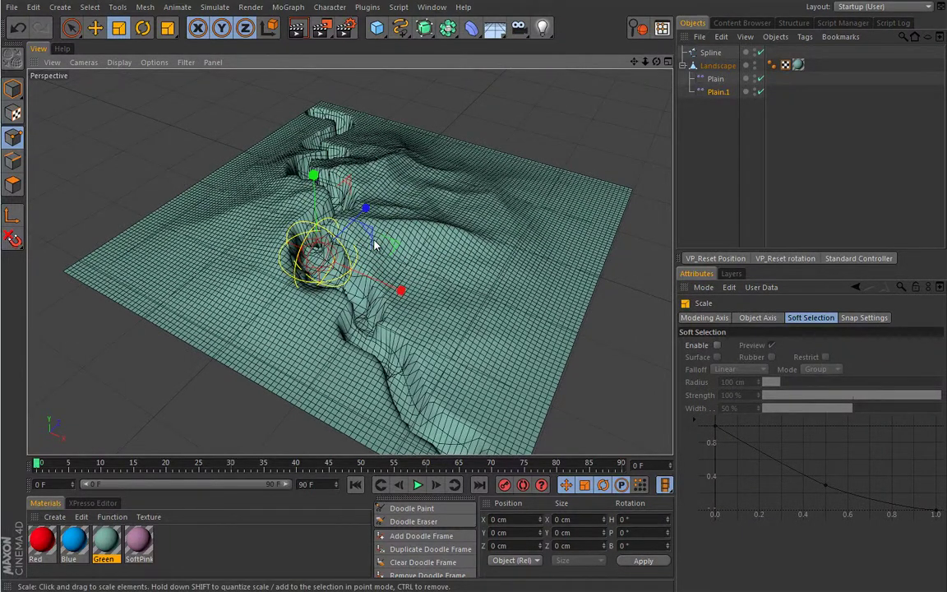
left_click_drag(337, 222, 467, 166, "alt")
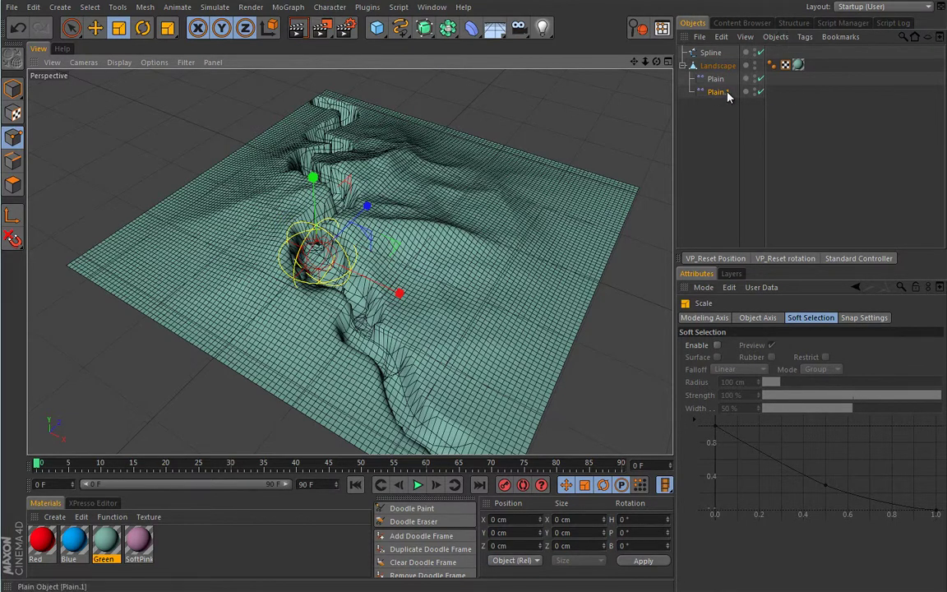
Add an Align to Spline tag to Plain.1 with Spline as path at 66 % position.
left_click(804, 36)
mouse_move(871, 57)
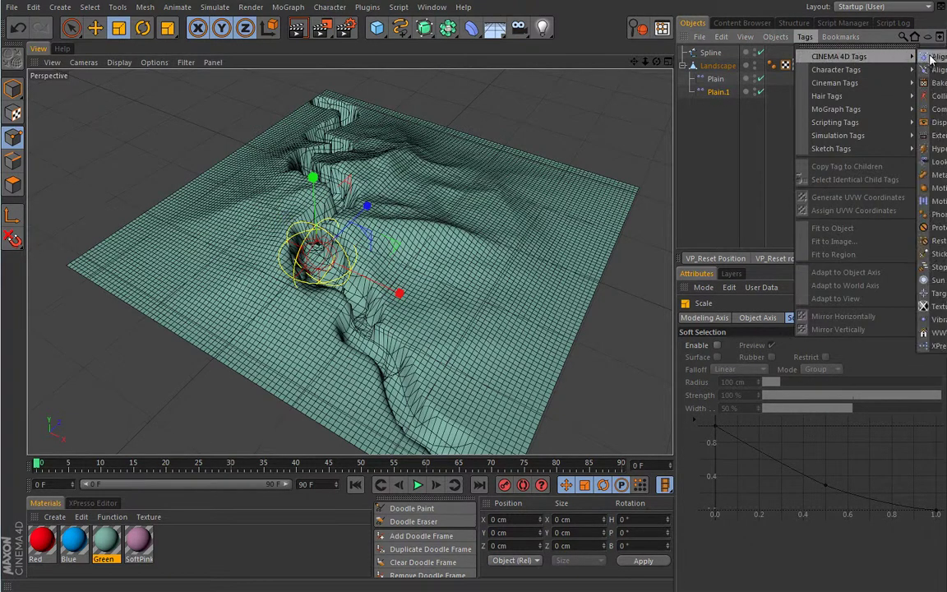
left_click(928, 57)
left_click_drag(711, 55, 744, 348)
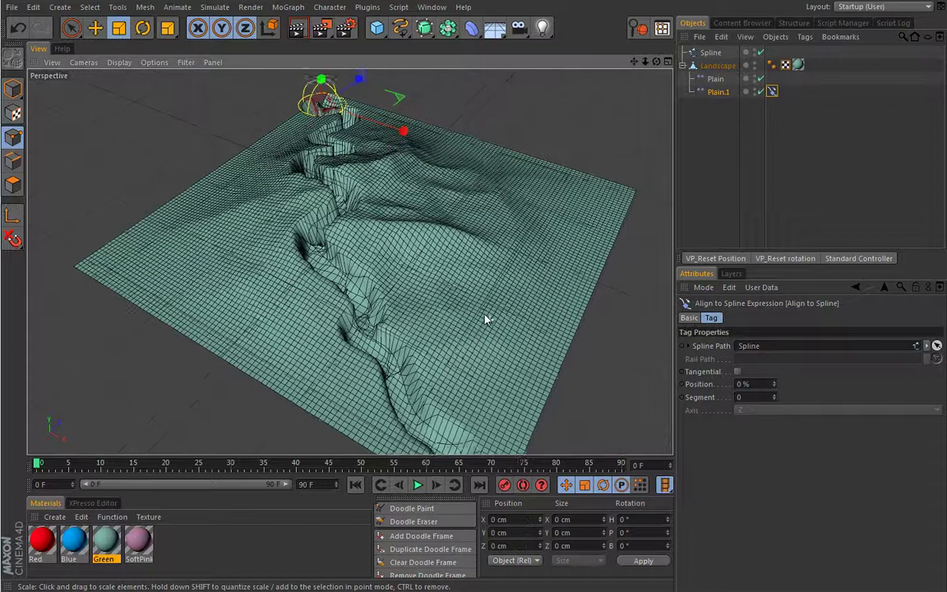
left_click_drag(458, 329, 498, 319, "alt")
left_click_drag(773, 384, 792, 328)
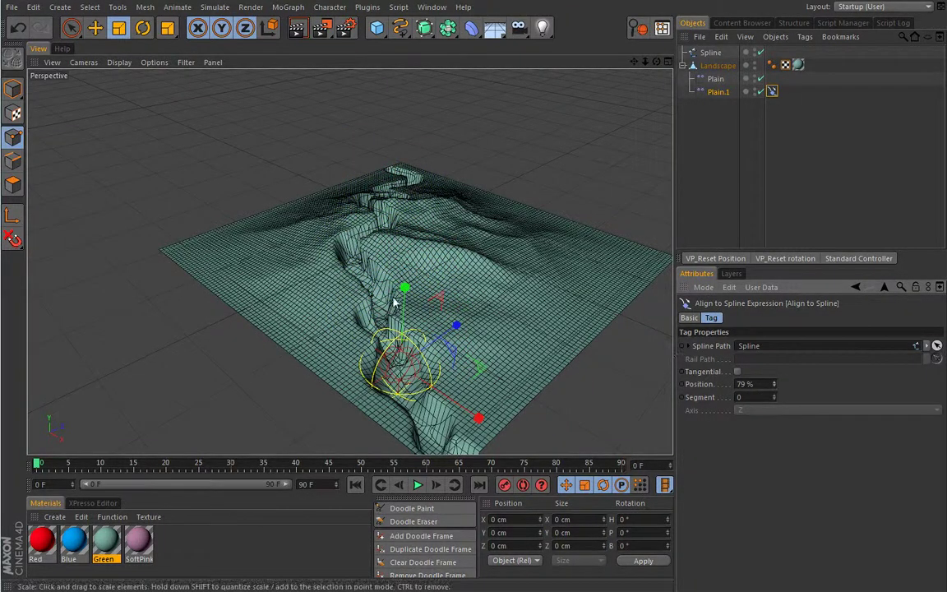
left_click_drag(774, 388, 774, 400)
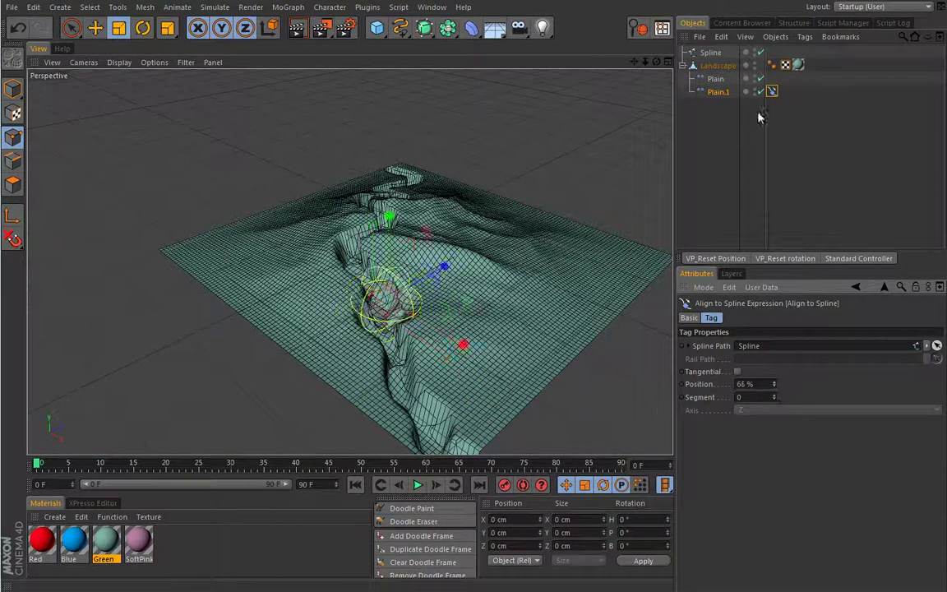
Move the Spline object across the landscape.
left_click(710, 52)
key("e")
left_click_drag(374, 267, 456, 282)
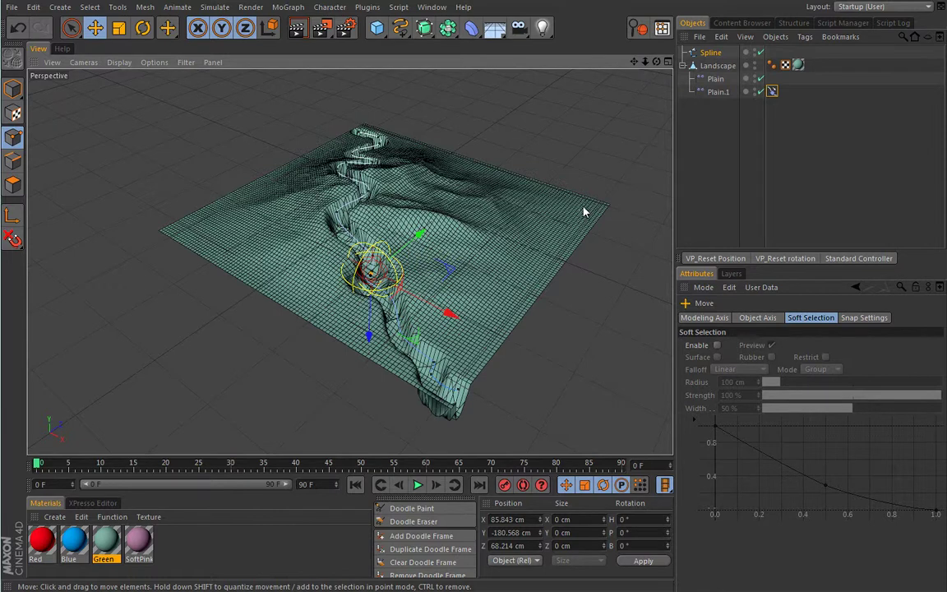
Start a new scene, add a Plane object and make it editable with C.
key("ctrl+n")
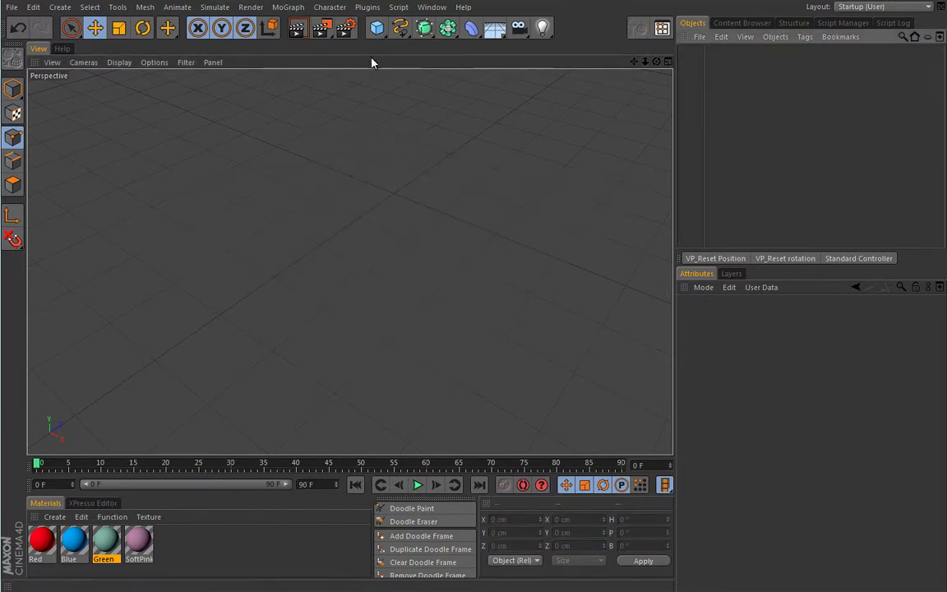
left_click_drag(377, 31, 493, 67)
left_click_drag(376, 121, 314, 181, "alt")
key("c")
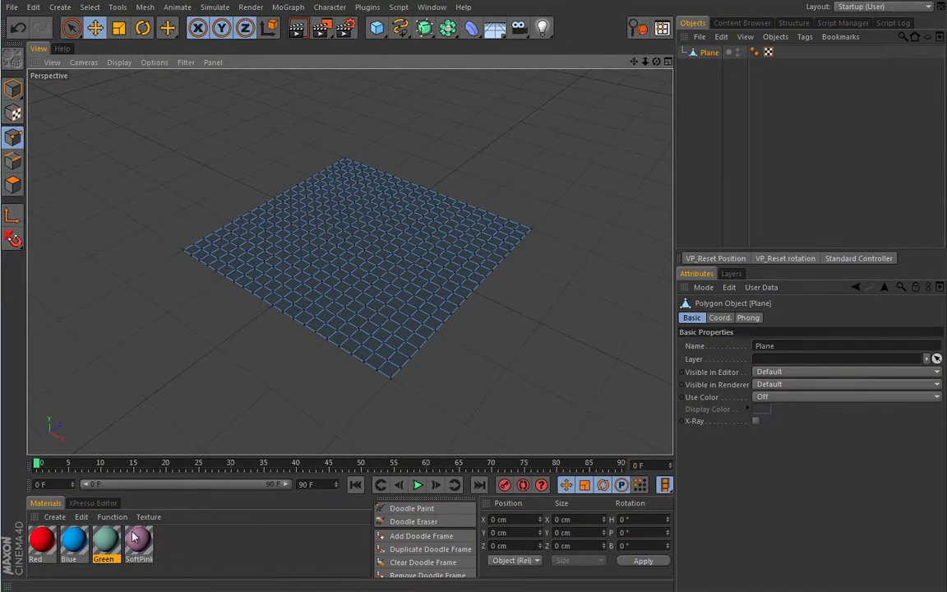
Apply the SoftPink material to the 400 cm plane and return to object mode.
left_click_drag(145, 544, 339, 280)
left_click_drag(474, 263, 403, 217, "alt")
key("Return")
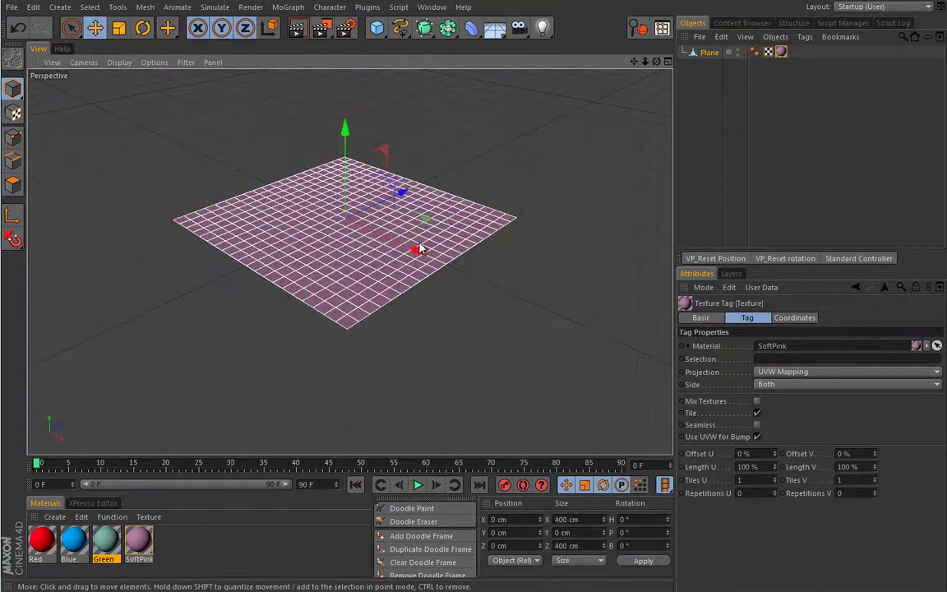
scroll(441, 226, "up", 3)
left_click(287, 8)
mouse_move(297, 31)
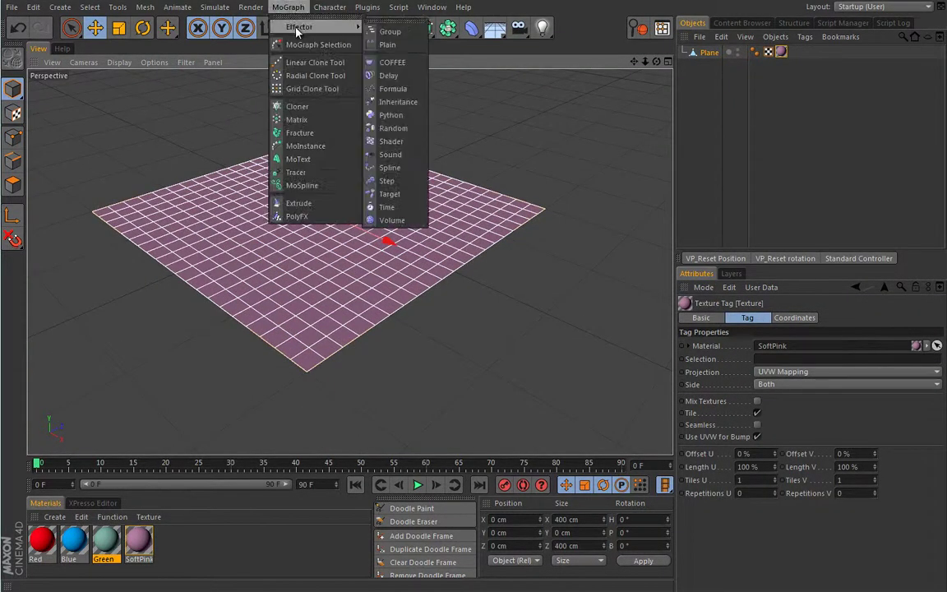
Add a Formula effector under the Plane and show its sin(((id/count)+t)*360.0) formula.
left_click(392, 89)
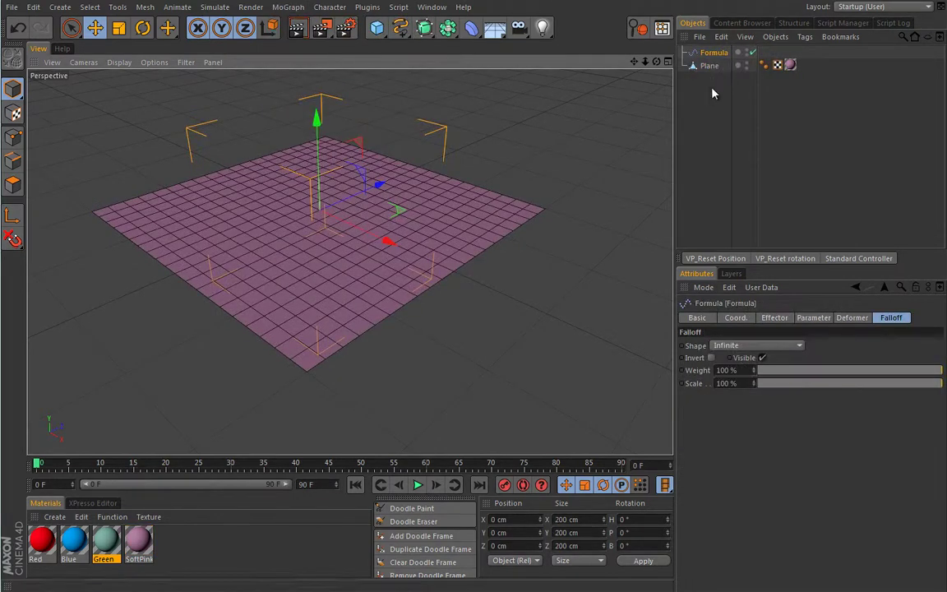
left_click_drag(713, 52, 709, 67)
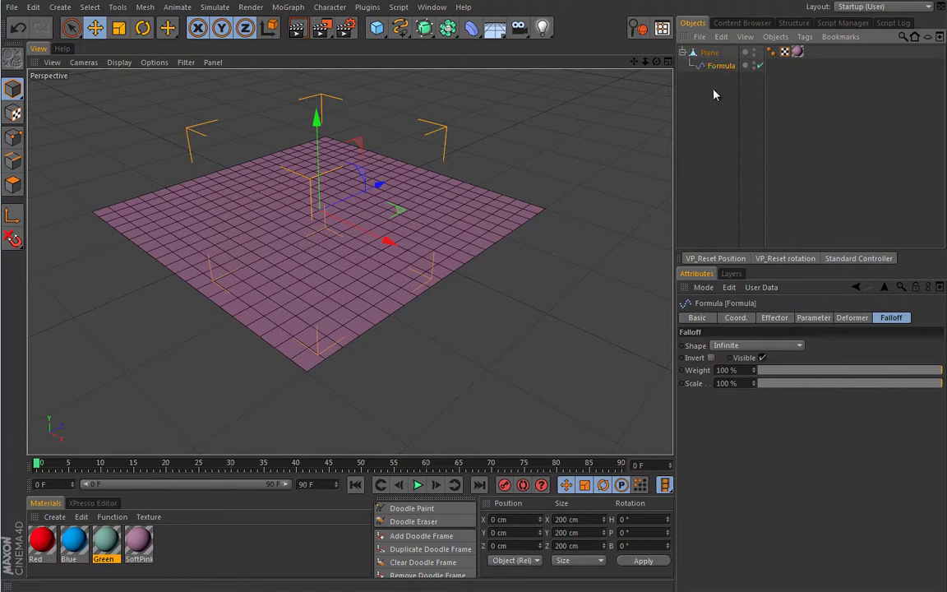
left_click(776, 318)
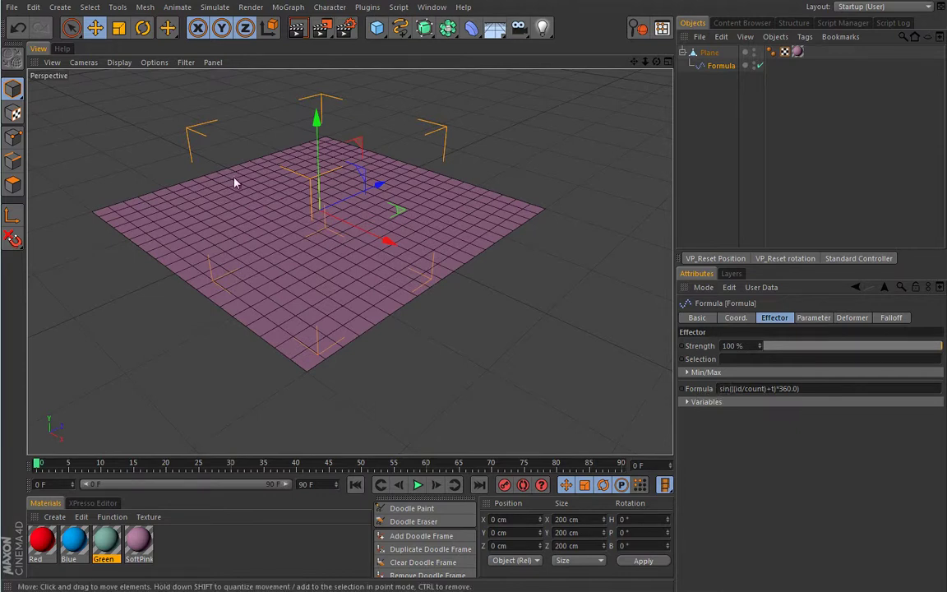
Browse the Formula help appendix of operators and functions, then go back to the viewport.
left_click(64, 49)
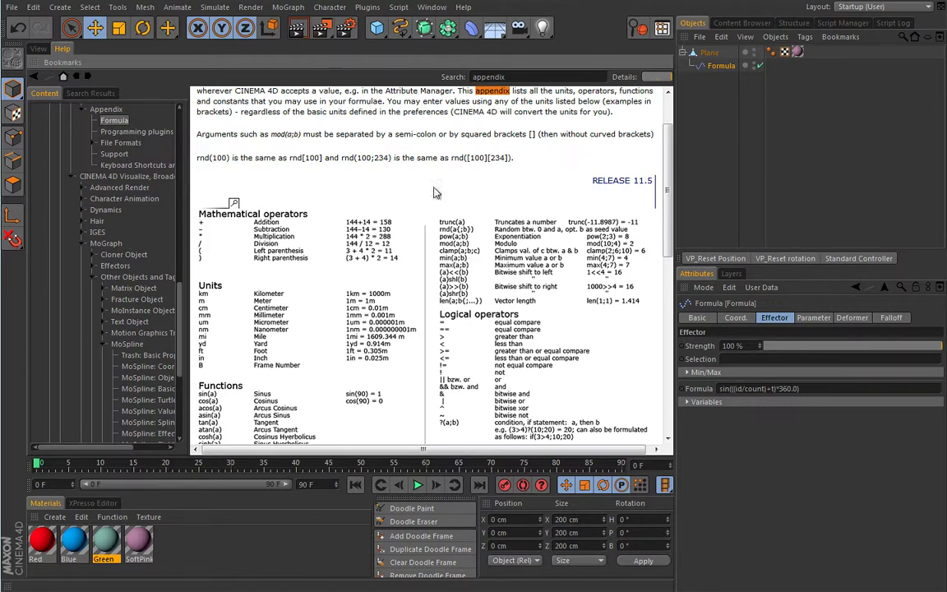
scroll(670, 192, "down", 1)
scroll(670, 193, "up", 1)
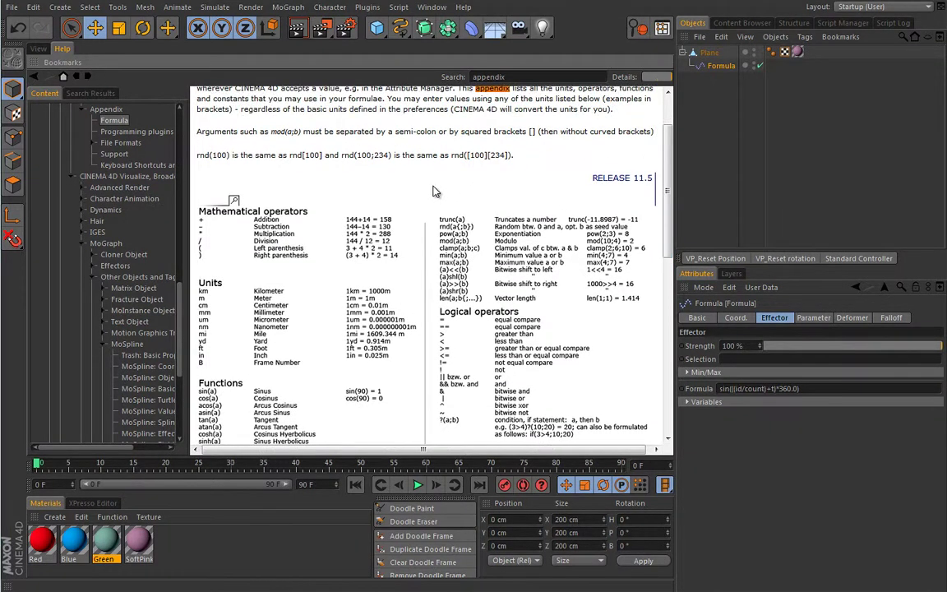
scroll(600, 158, "down", 1)
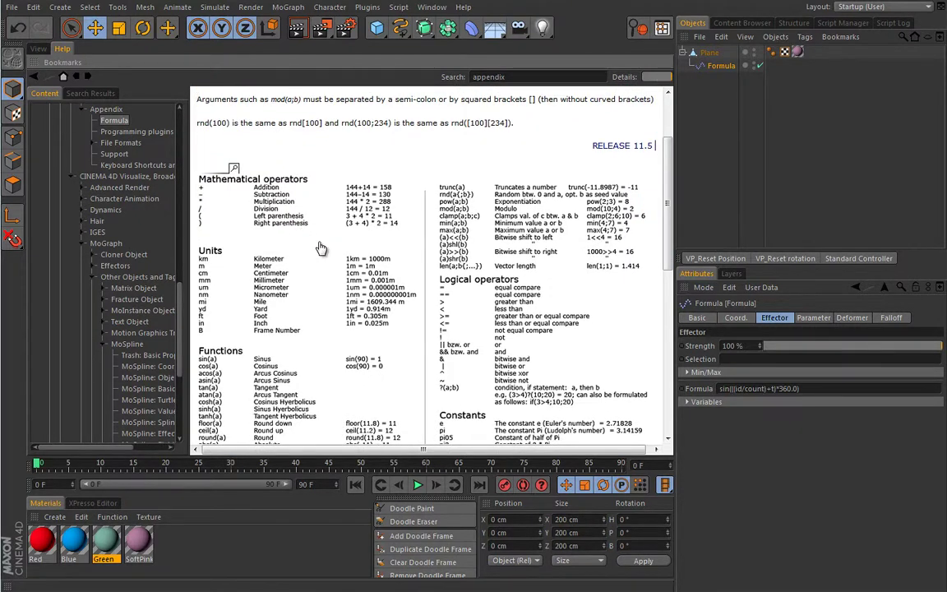
left_click(38, 49)
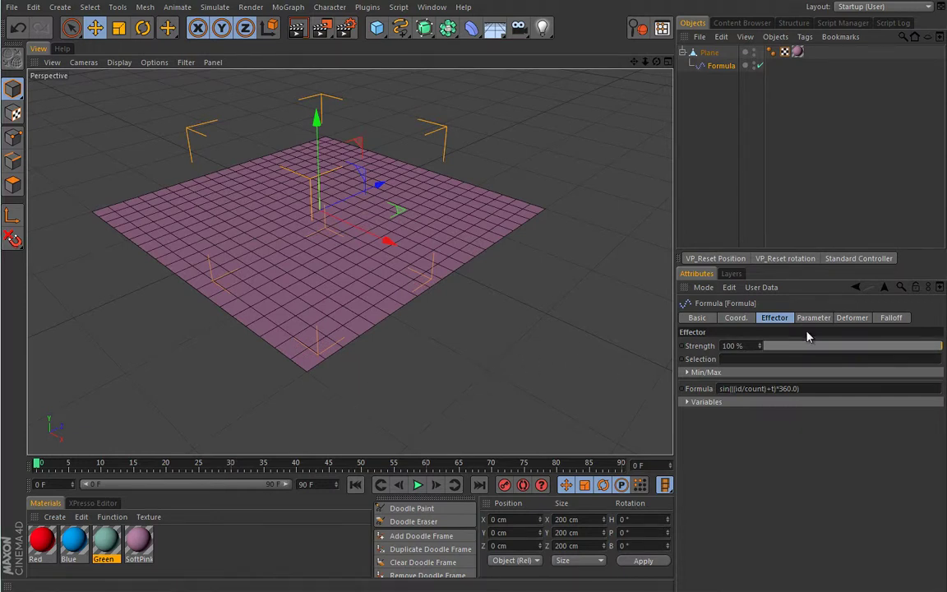
Set the Formula effector's Deformation mode to Point.
left_click(852, 318)
left_click(768, 346)
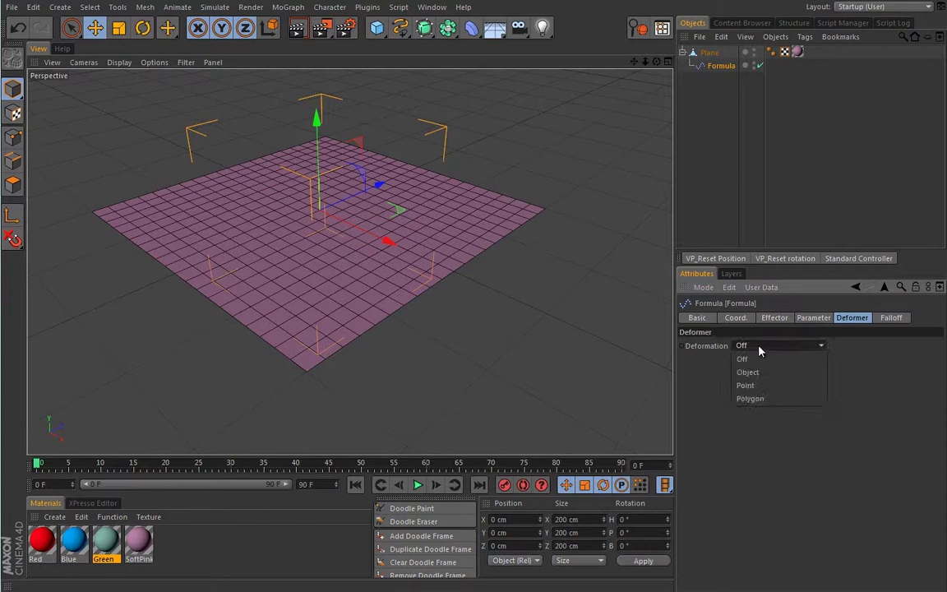
left_click(751, 369)
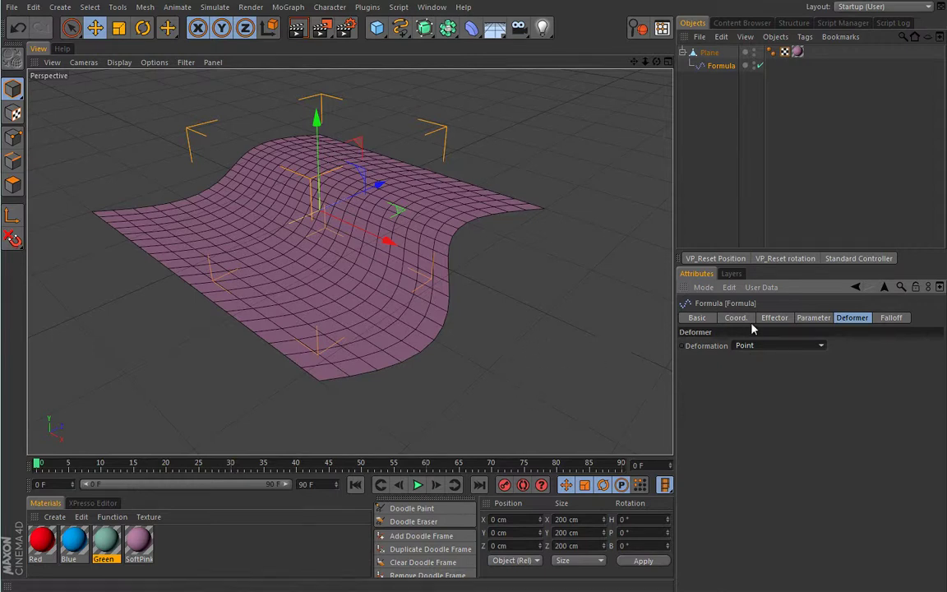
Make the effector offset position instead of scale, with P.X 0 cm and P.Z 50 cm.
left_click(808, 320)
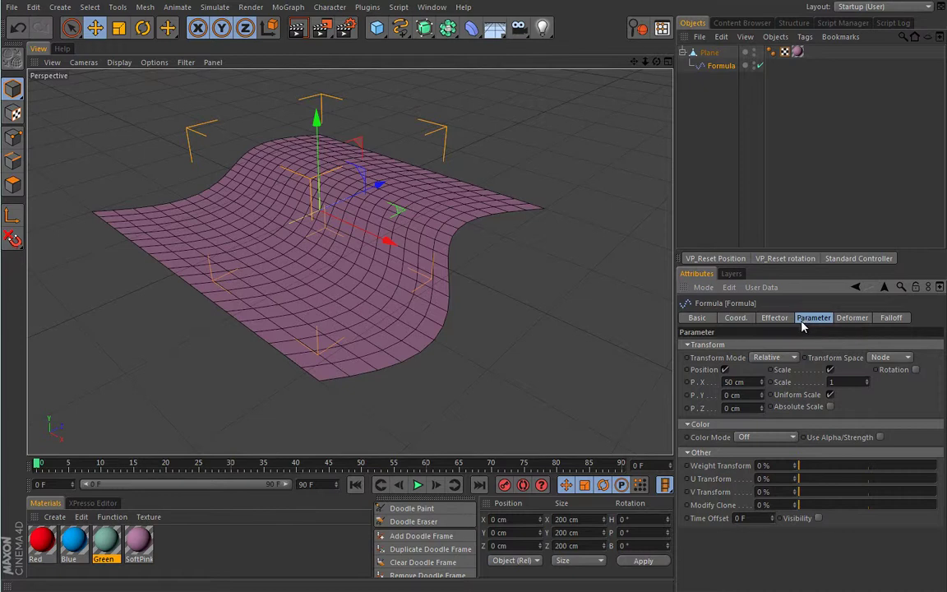
left_click(830, 370)
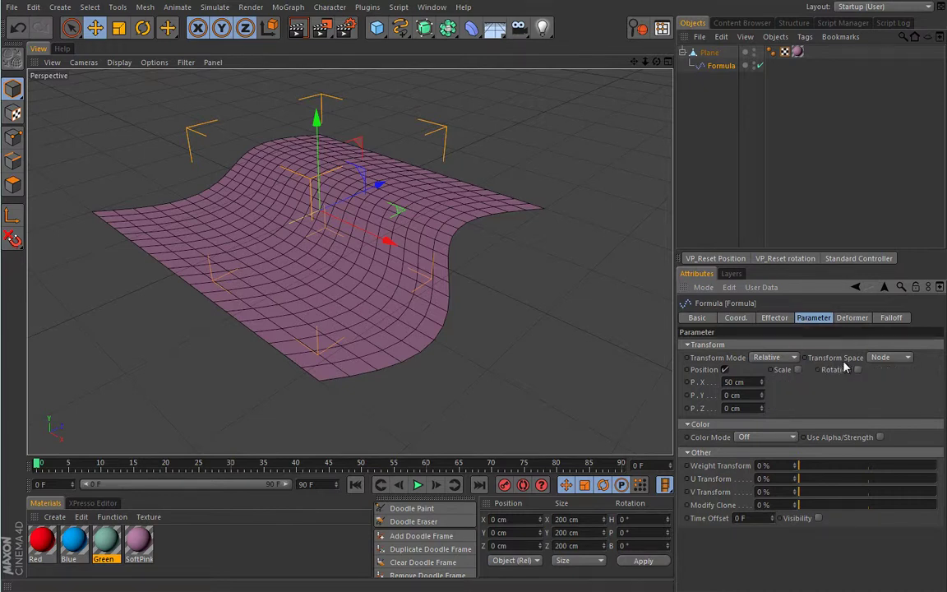
left_click(724, 371)
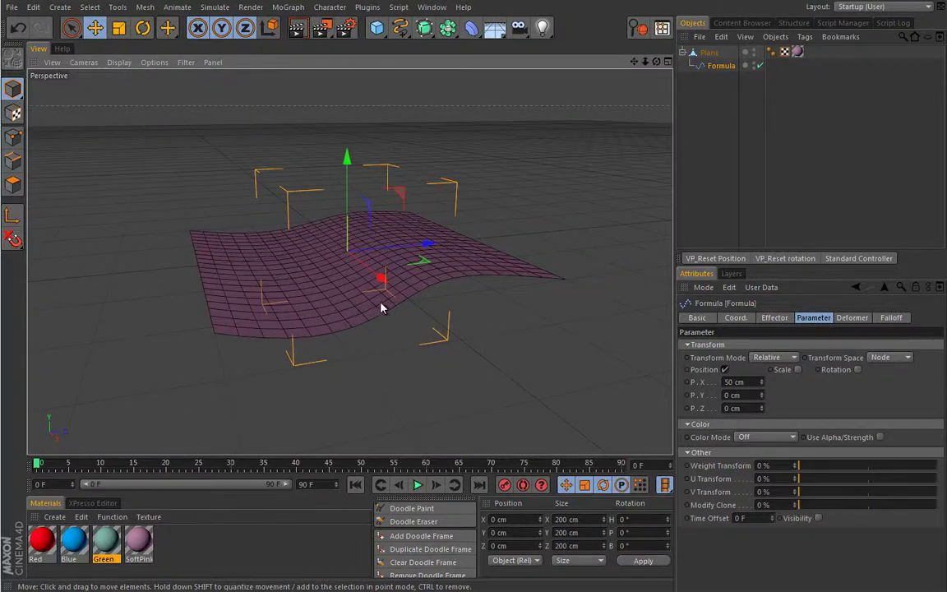
left_click(733, 382)
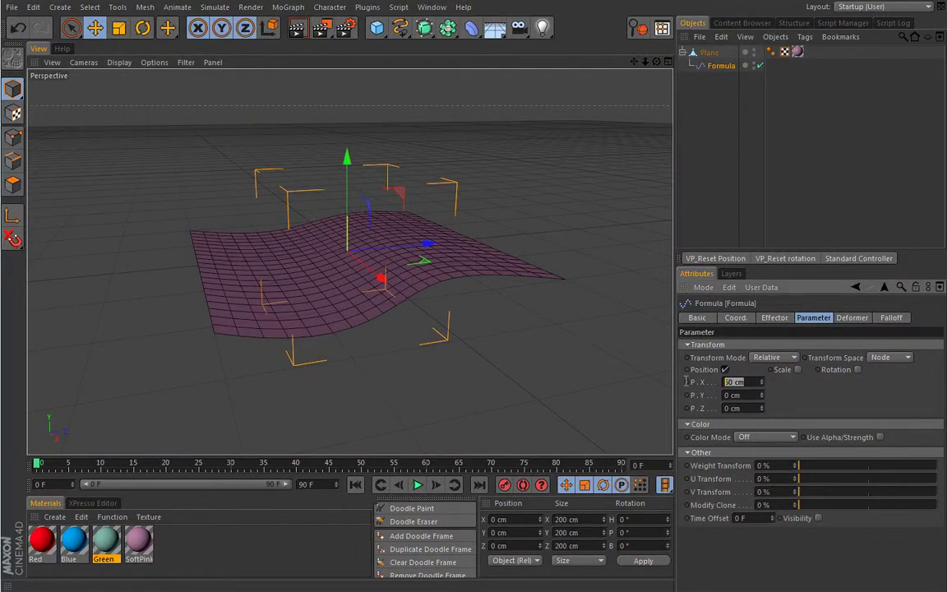
type("0")
key("Return")
left_click(751, 408)
type("50")
key("Return")
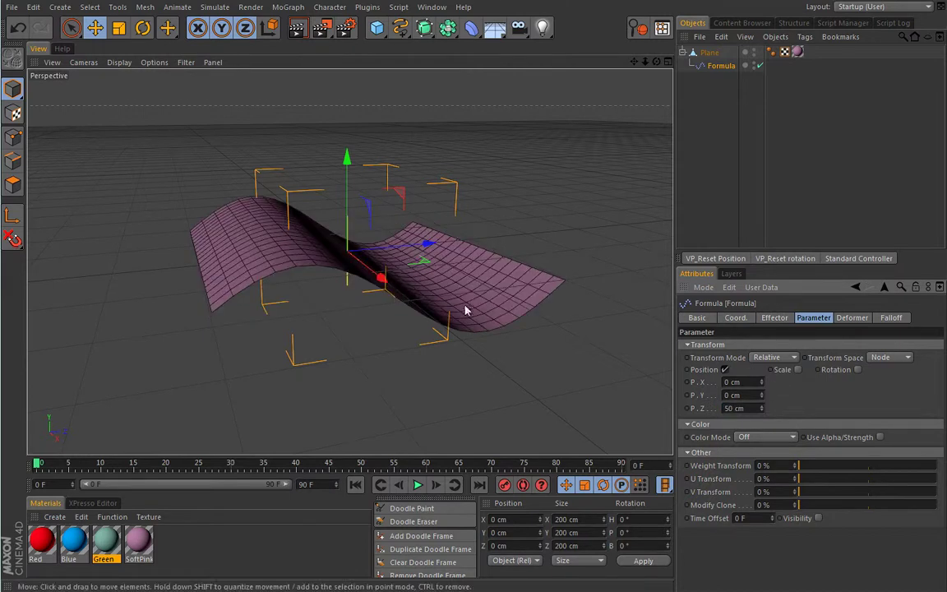
mouse_move(388, 314)
left_mouse_down("alt")
mouse_move(337, 321)
mouse_move(359, 353)
mouse_move(372, 321)
mouse_move(393, 355)
left_mouse_up("alt")
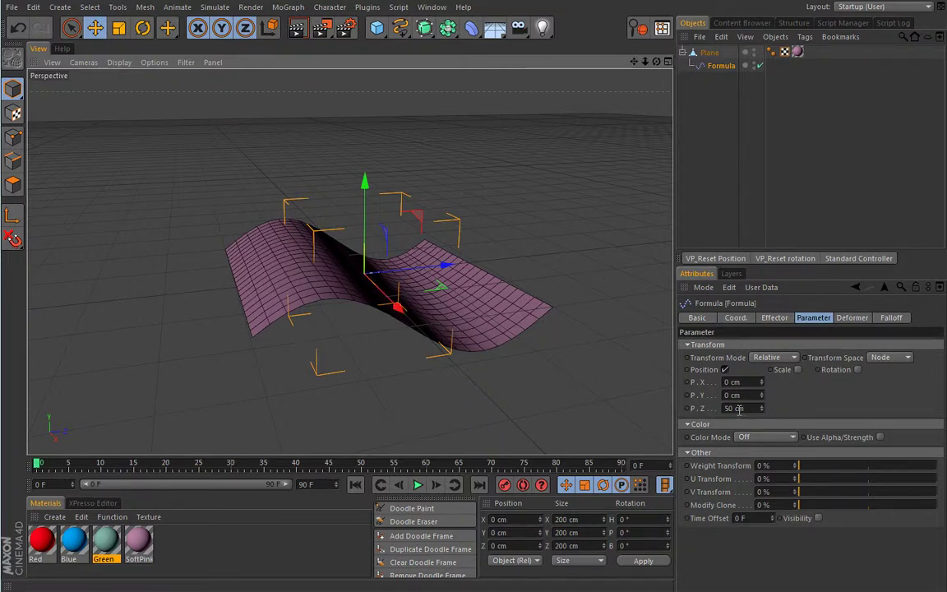
left_click(850, 321)
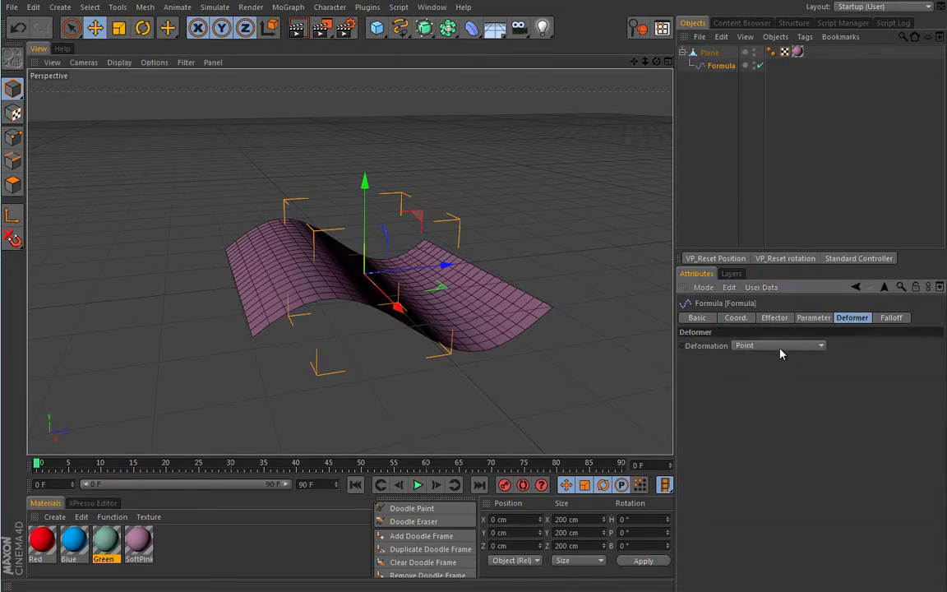
Play the animation and change the formula multiplier to 45: sin(((id/count)+t)*45.0).
left_click(772, 320)
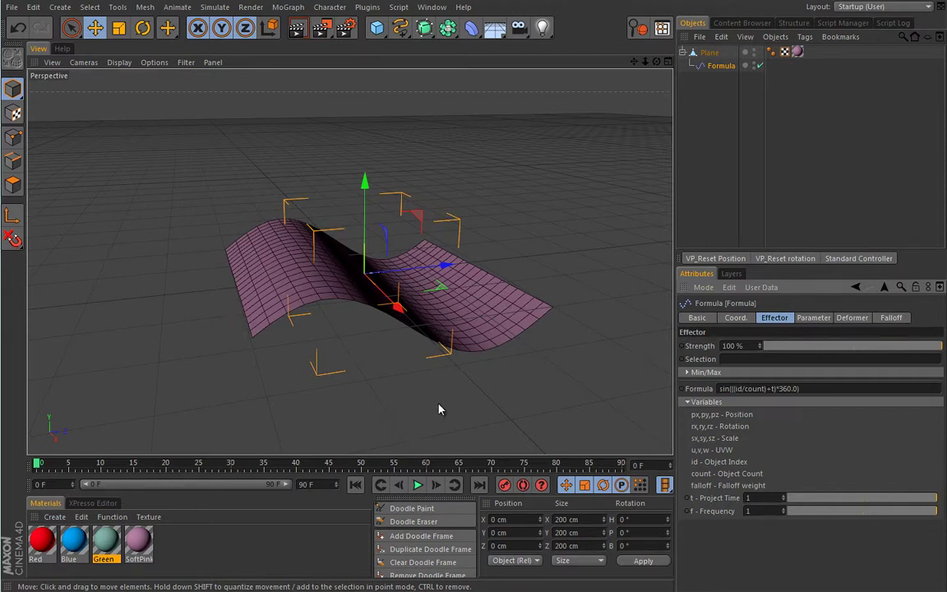
left_click(417, 486)
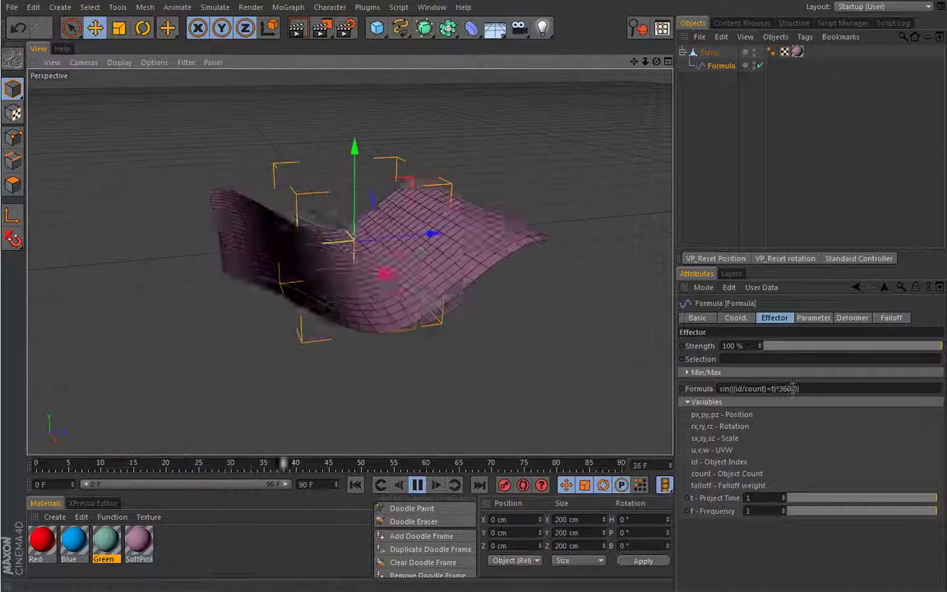
key("BackSpace")
key("BackSpace")
key("BackSpace")
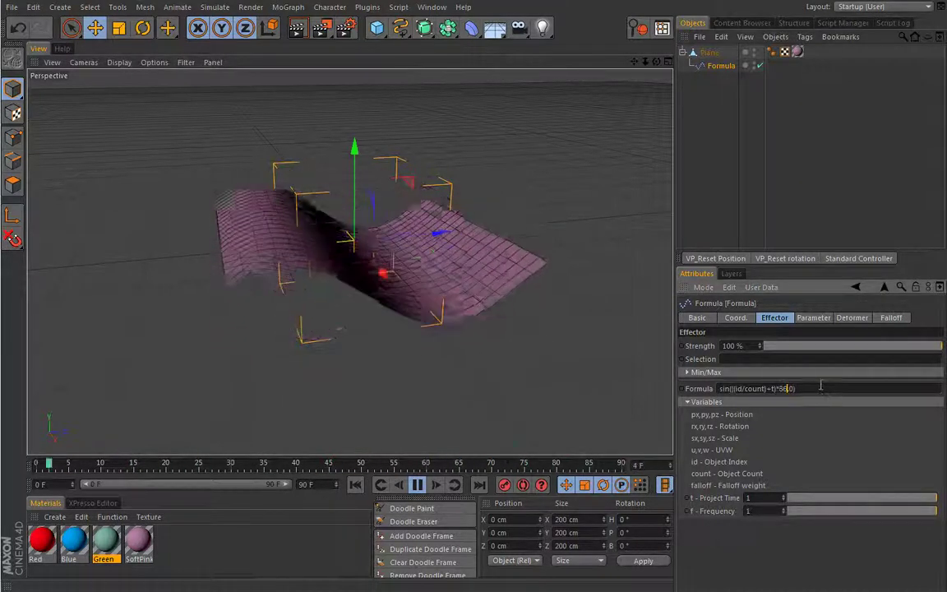
type("45.")
key("Return")
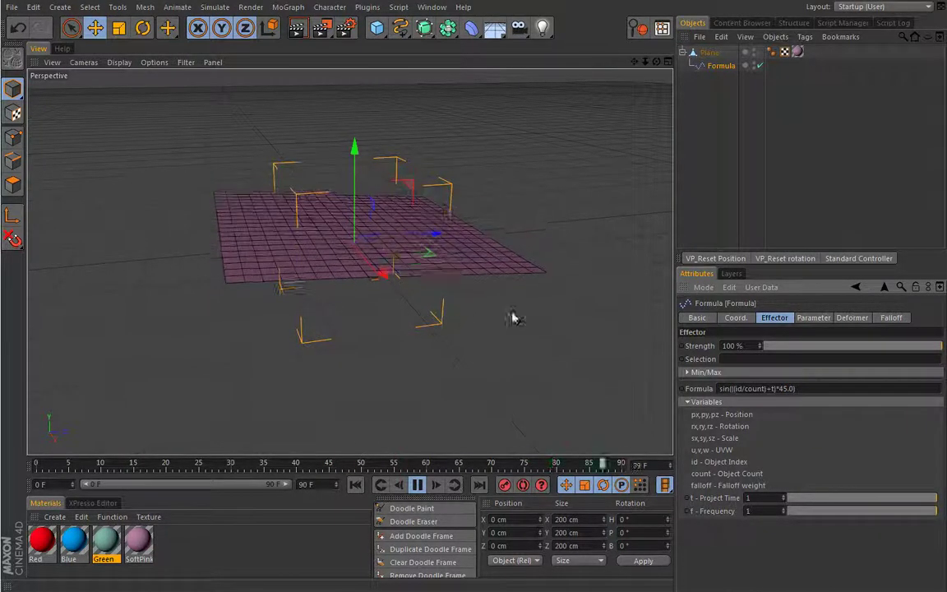
Try Project Time 10, set it back to 1, then stop playback at frame 0.
mouse_move(914, 499)
left_mouse_down()
mouse_move(930, 499)
mouse_move(866, 501)
mouse_move(928, 500)
left_mouse_up()
left_click_drag(783, 501, 796, 454)
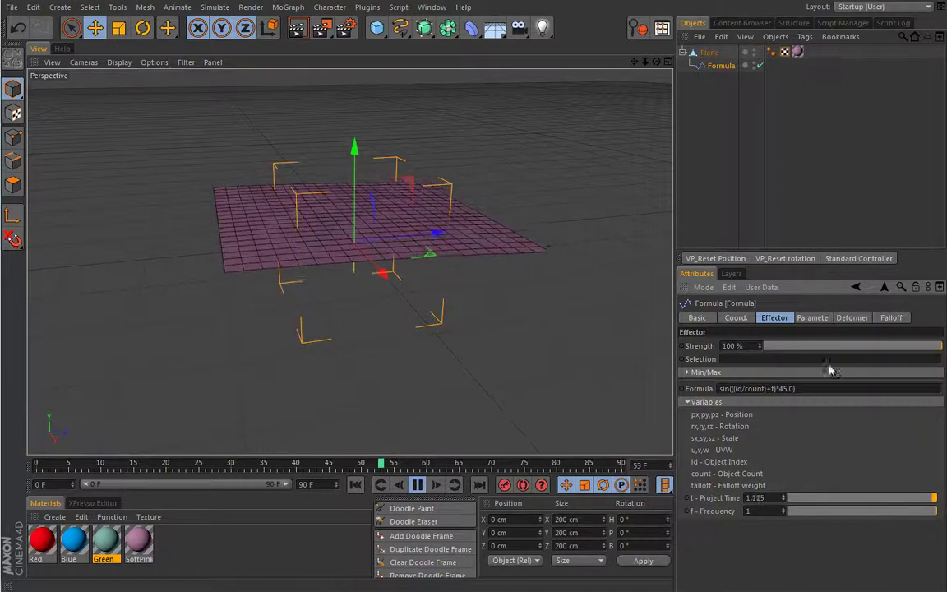
double_click(771, 498)
type("10")
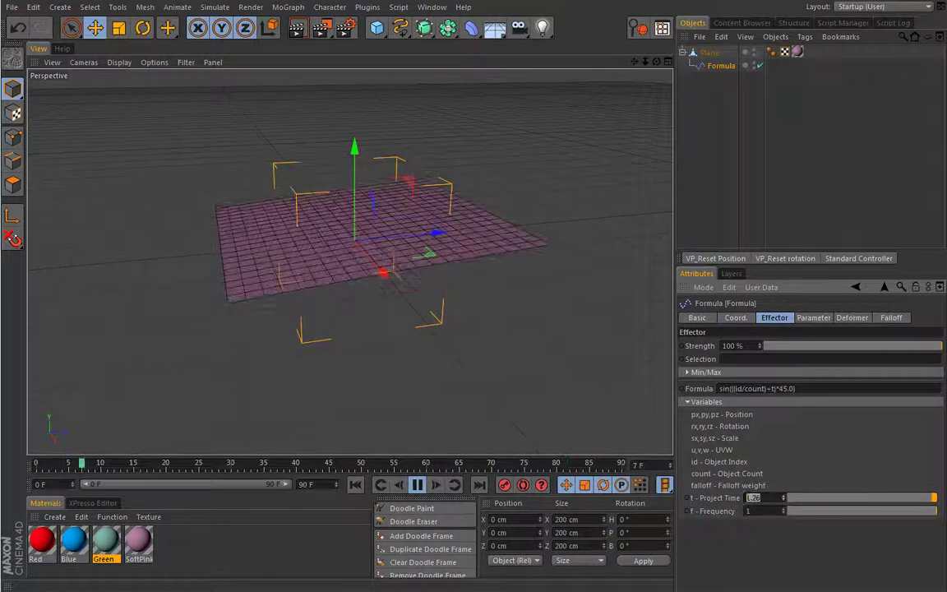
key("Return")
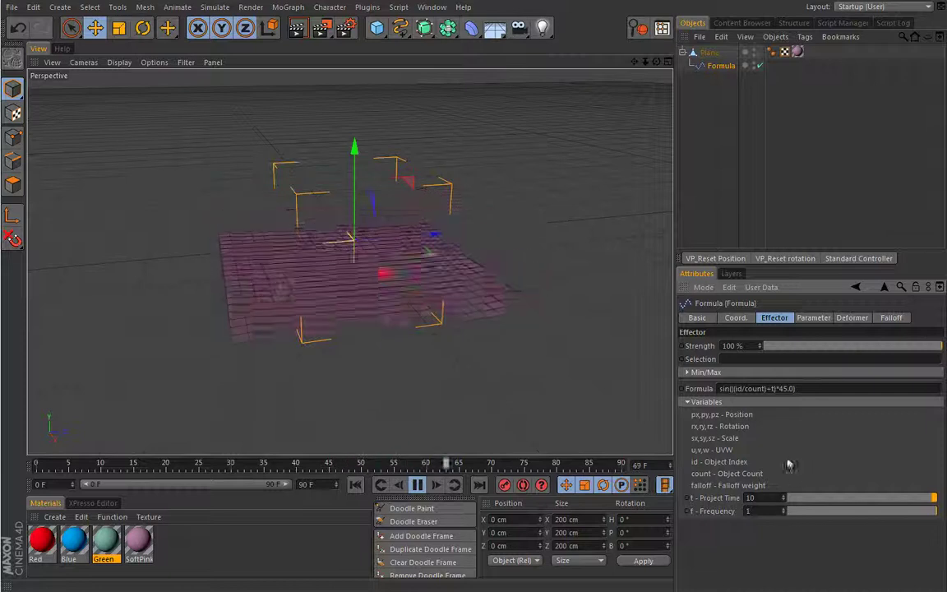
double_click(764, 498)
type("1")
key("Return")
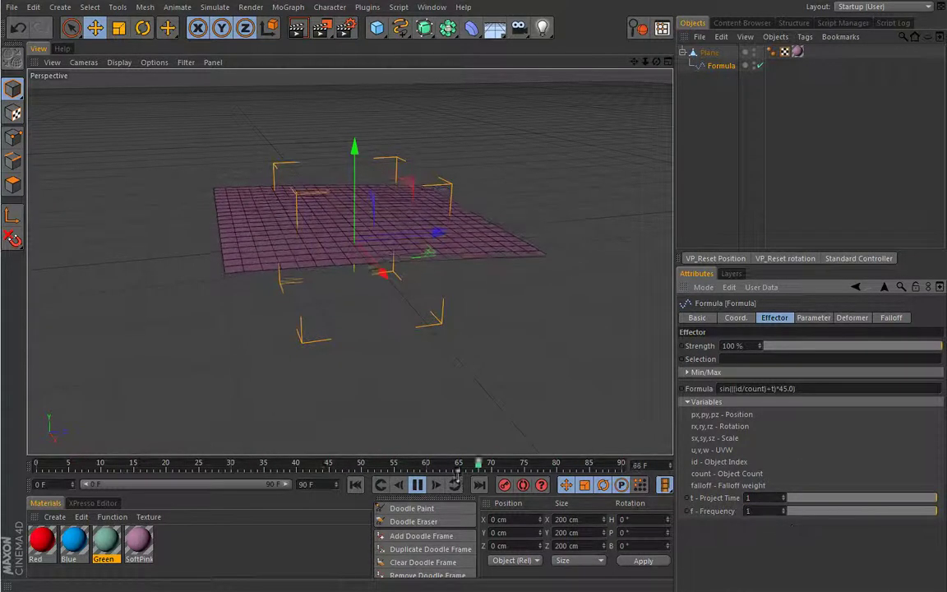
left_click(417, 484)
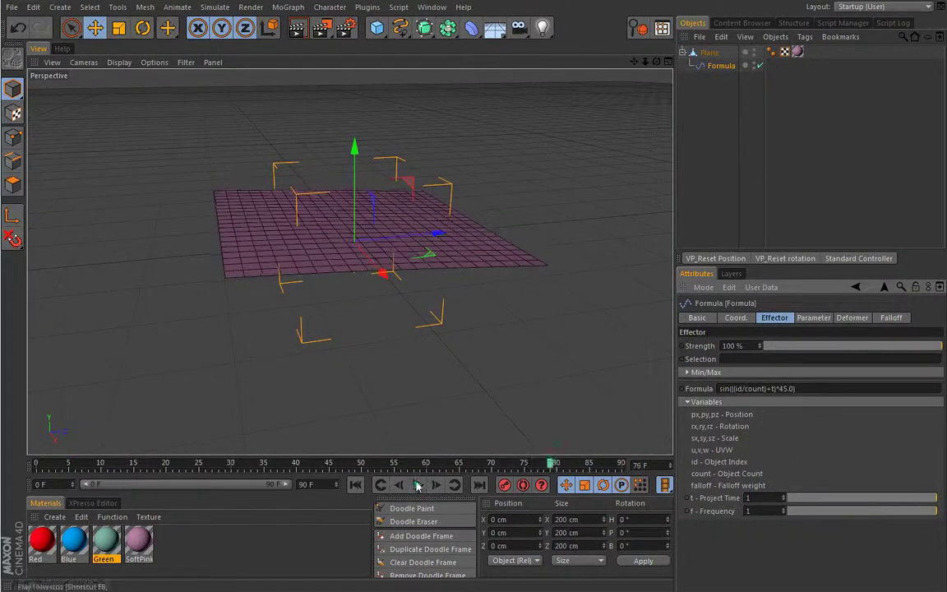
left_click(368, 483)
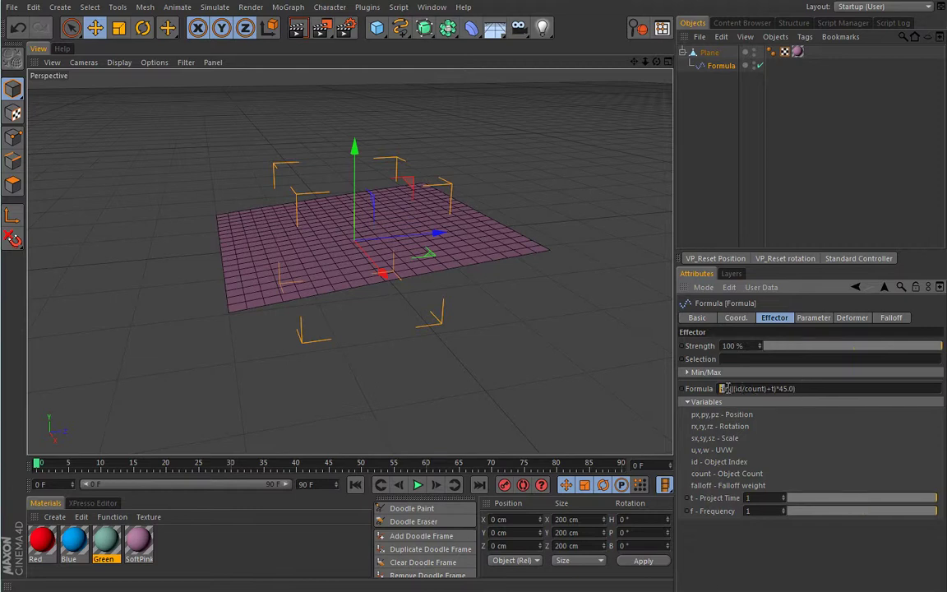
Replace sin with cosh for cosh(((id/count)+t)*45.0) and preview the playback from frame 0.
key("Right")
key("BackSpace")
key("BackSpace")
key("BackSpace")
type("cosh")
left_click(417, 485)
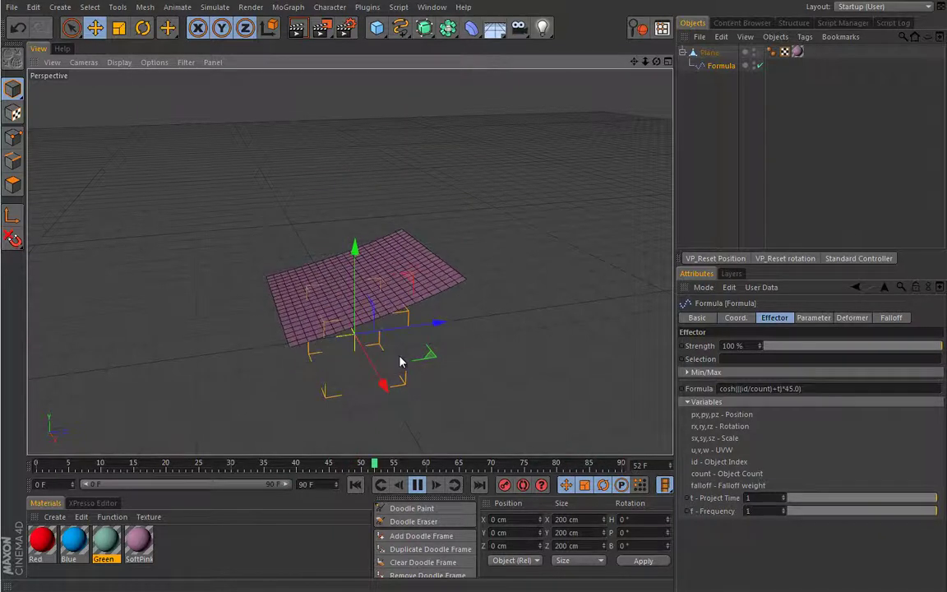
left_click(417, 485)
left_click(372, 485)
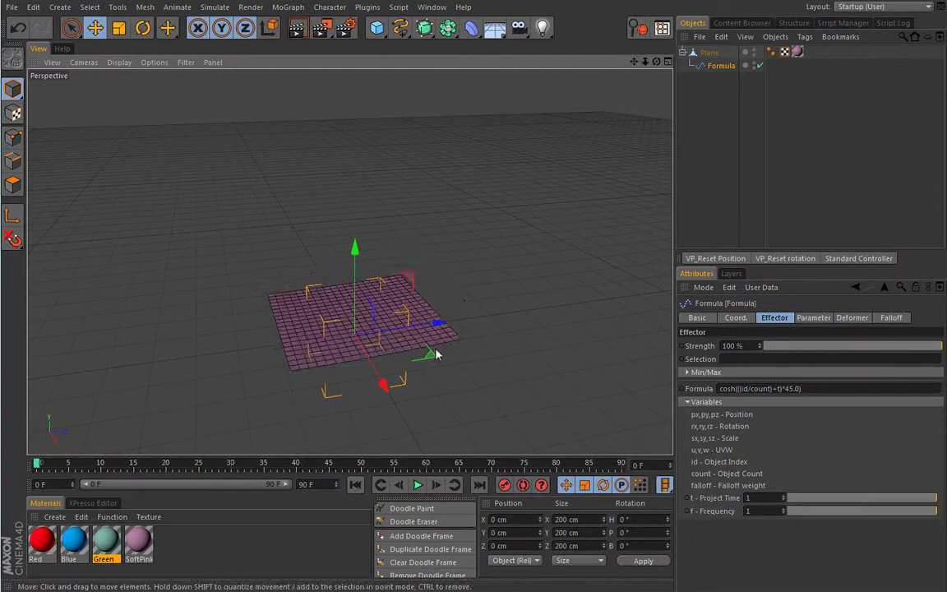
left_click_drag(425, 351, 437, 364, "alt")
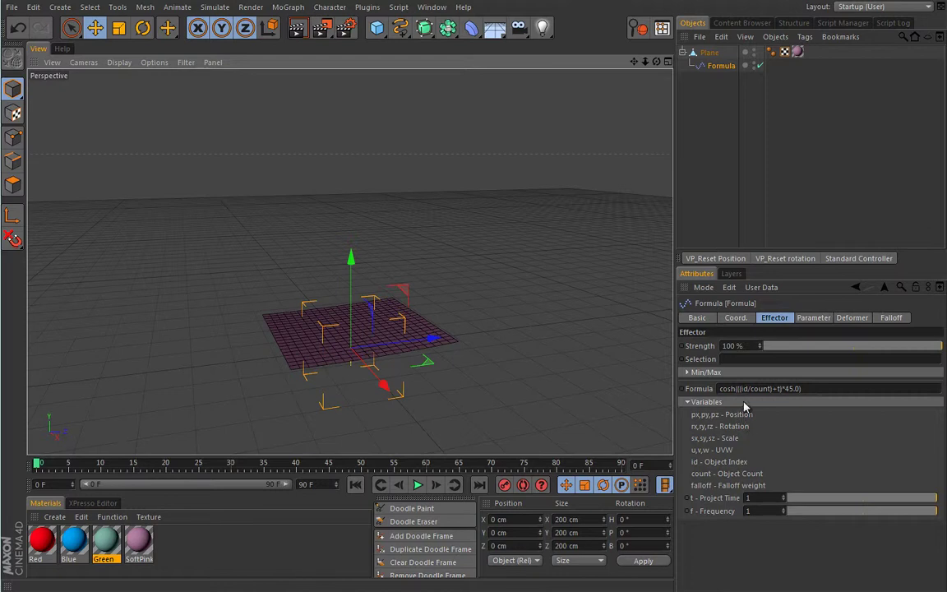
Delete the Formula effector from the scene.
left_click_drag(274, 276, 346, 265, "alt")
left_click(721, 66)
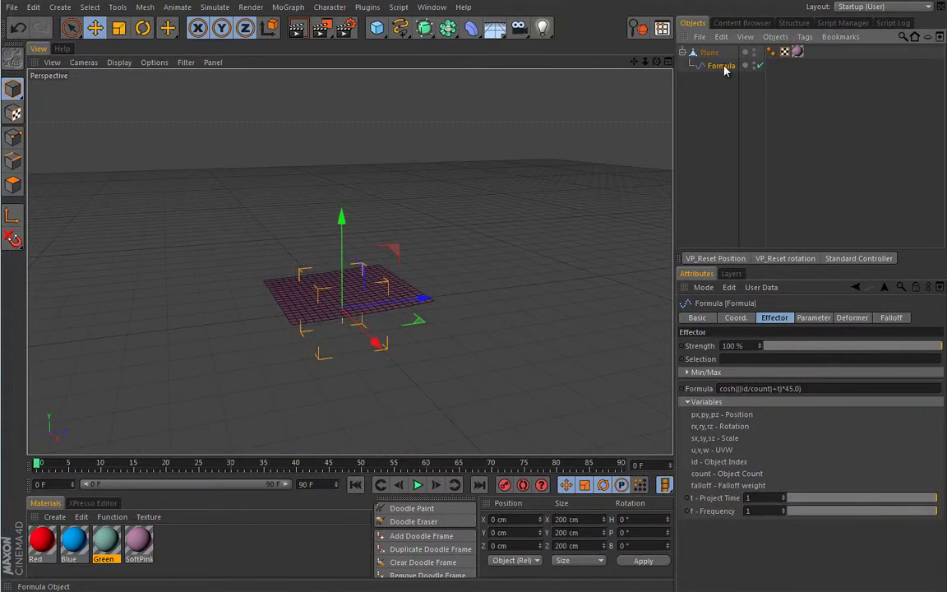
key("Delete")
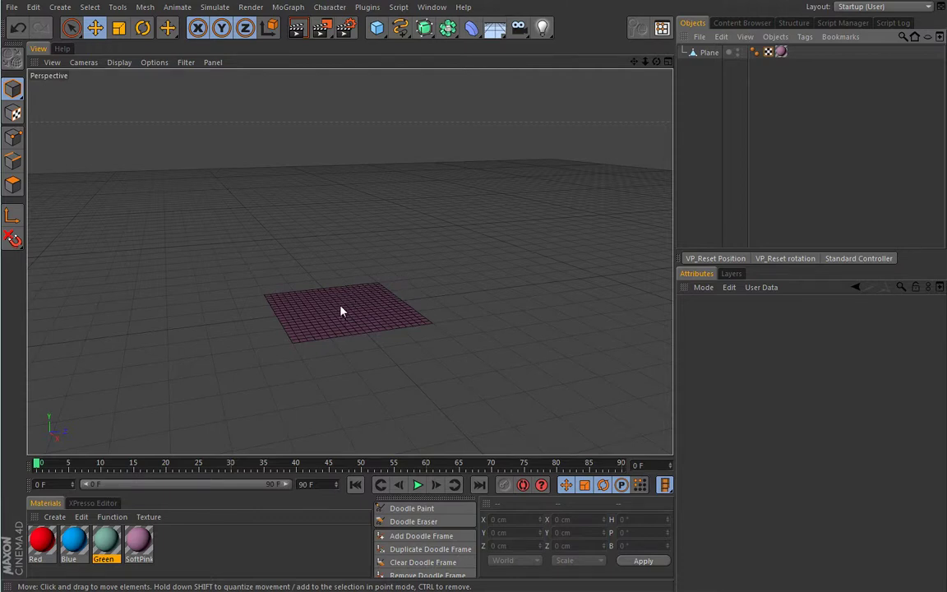
Add a Shader effector and parent it under the Plane.
left_click_drag(358, 291, 357, 331, "alt")
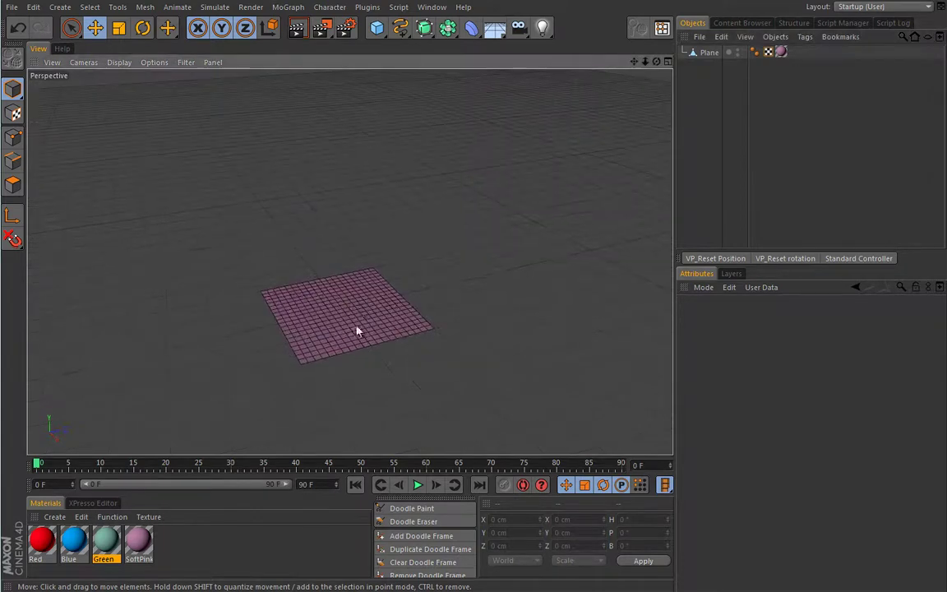
left_click(287, 8)
mouse_move(328, 28)
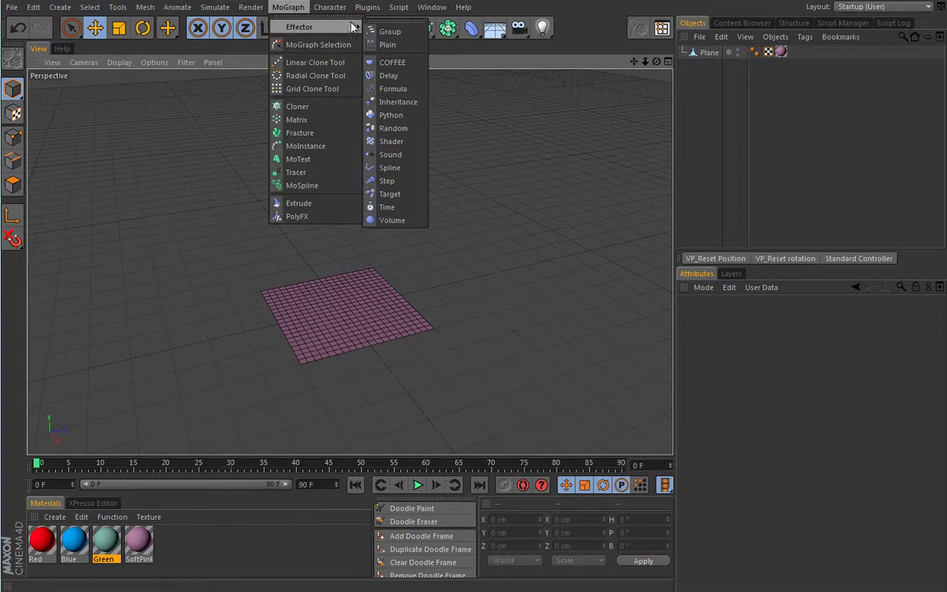
left_click(391, 142)
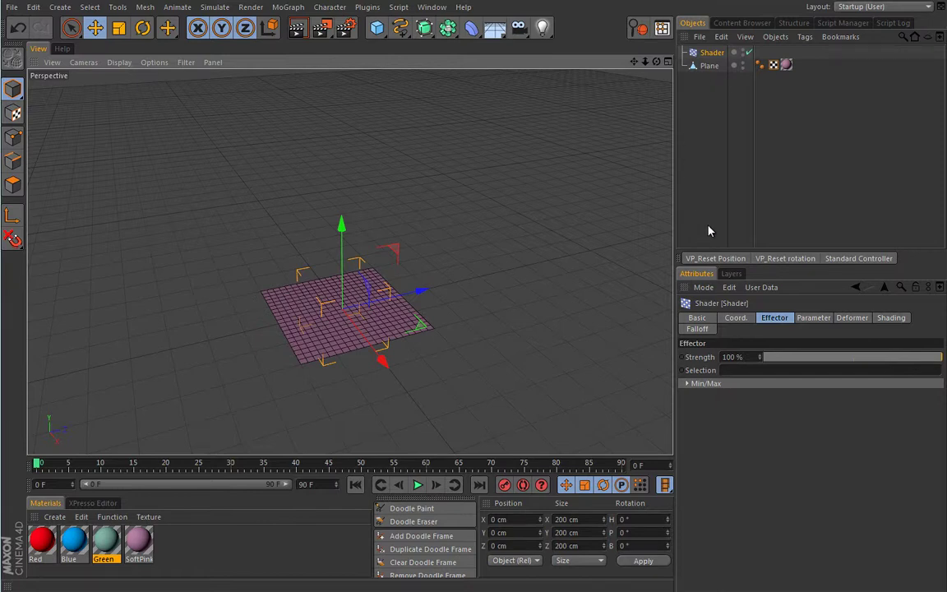
left_click(894, 318)
left_click_drag(708, 65, 713, 59)
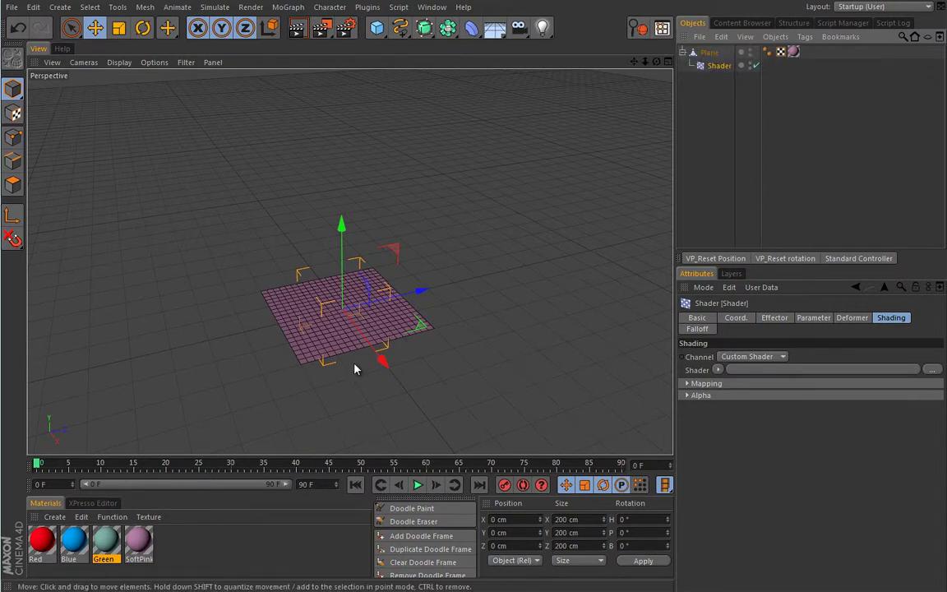
Load a Gradient shader into the Shader effector and set its Deformation to Point.
left_click(718, 370)
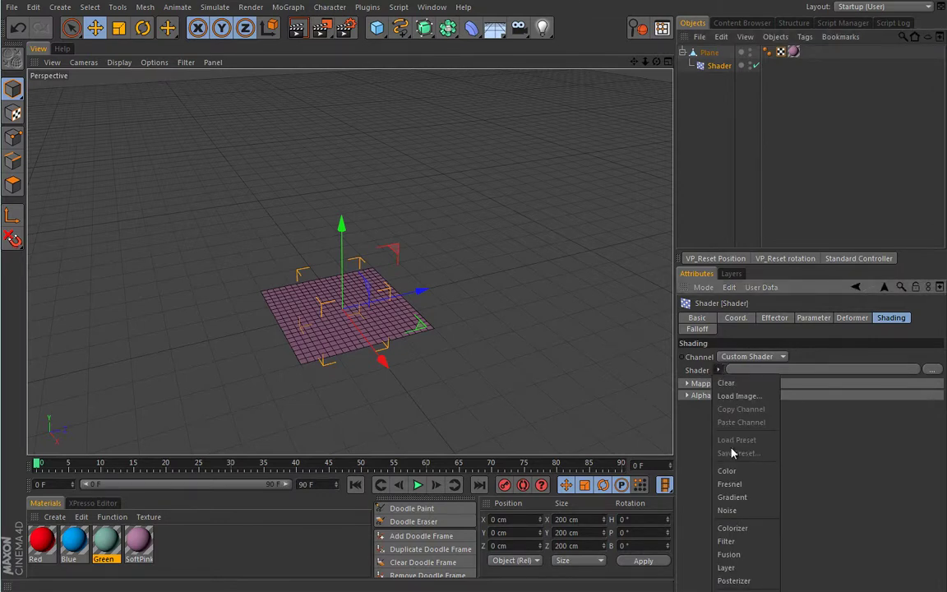
left_click(730, 496)
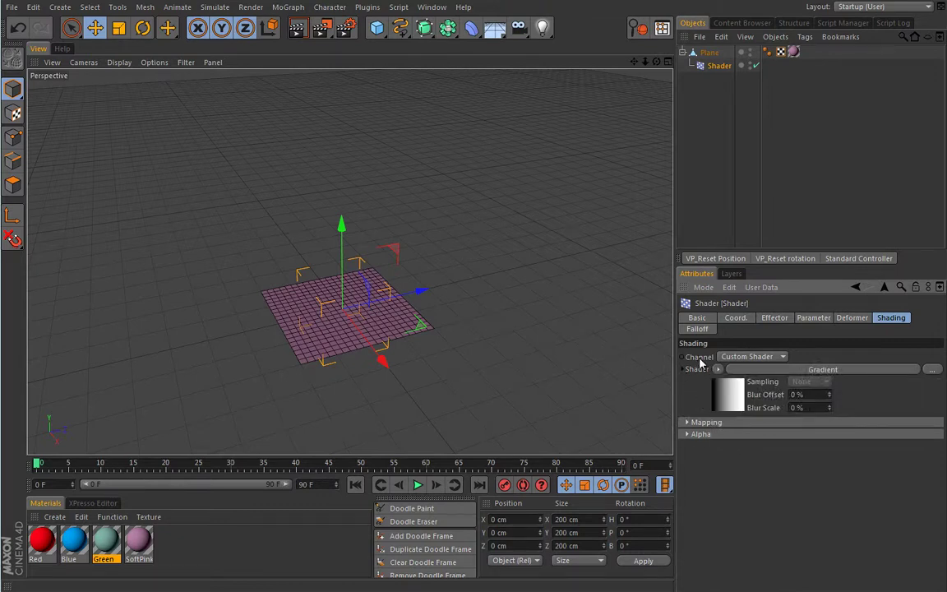
left_click(846, 319)
left_click(776, 356)
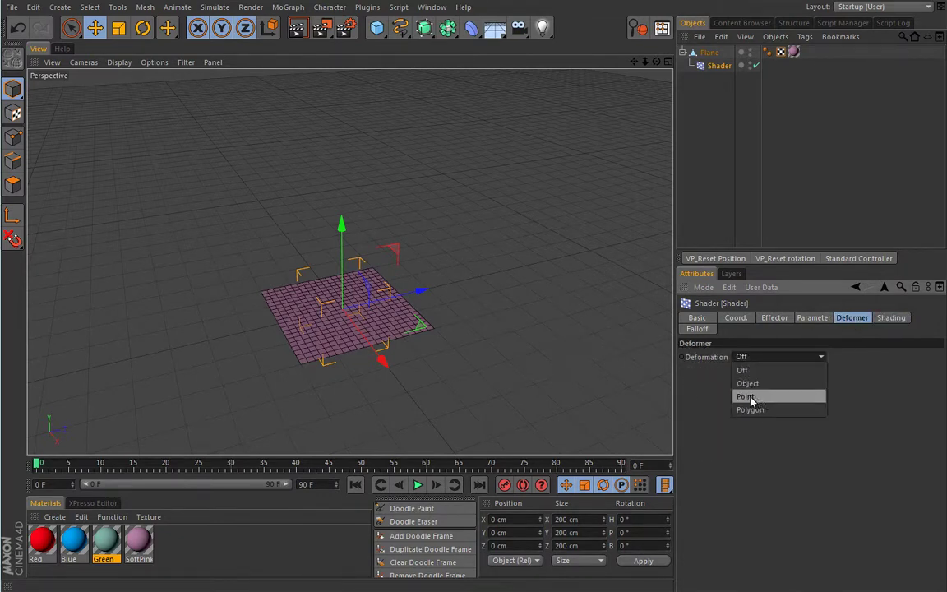
left_click(760, 394)
scroll(444, 370, "up", 3)
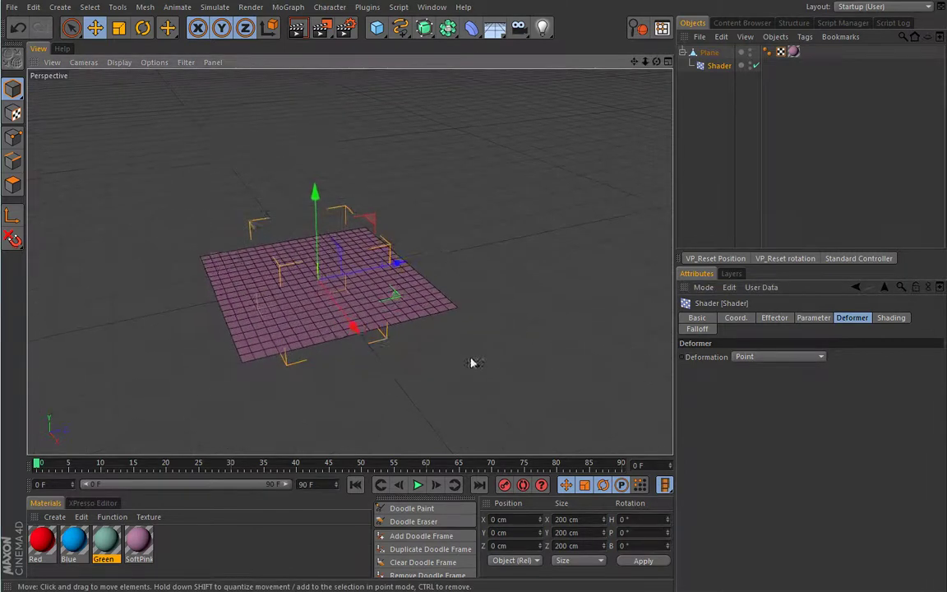
left_click(812, 319)
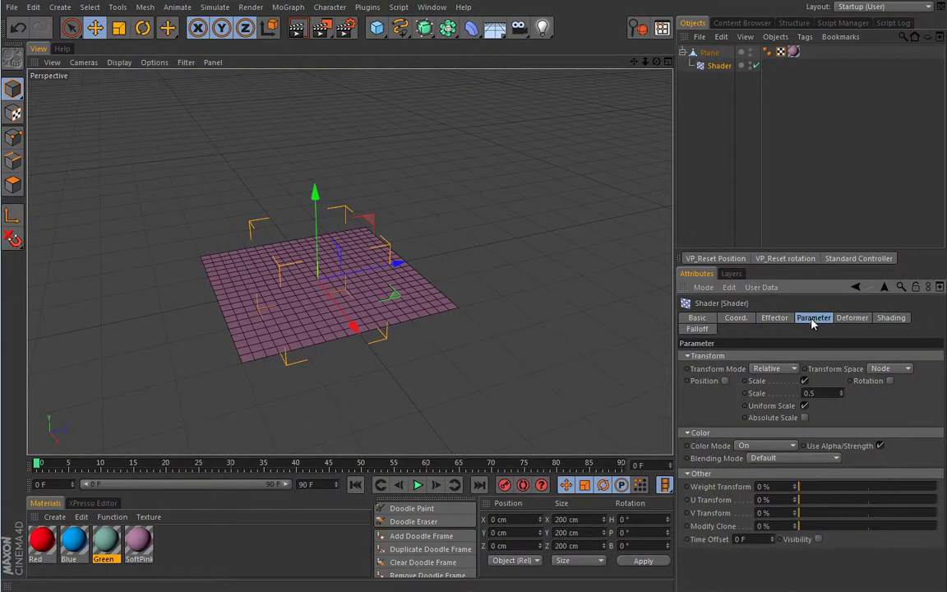
Switch the Shader effector from scale to position, raising P.Z to 100 cm.
left_click(804, 382)
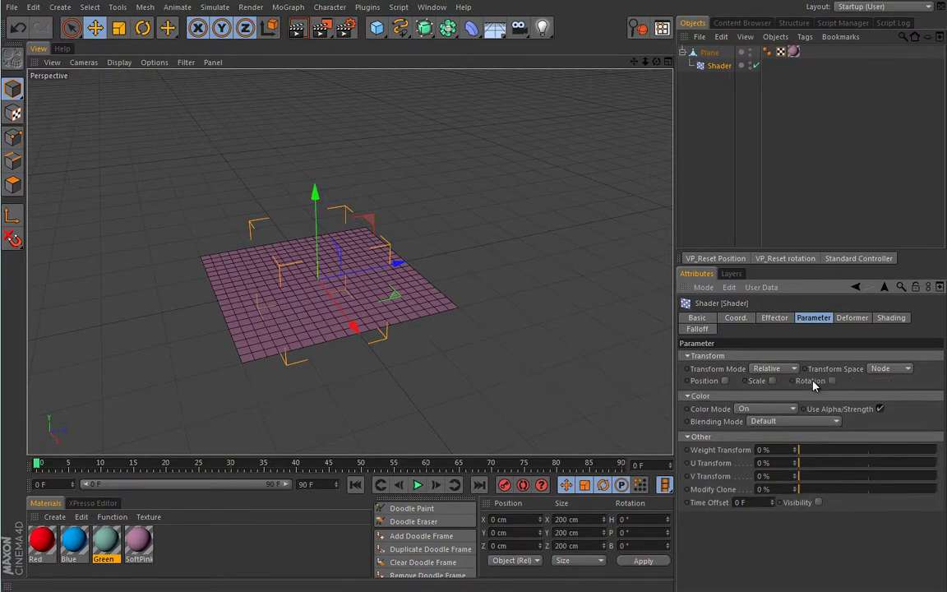
left_click(725, 381)
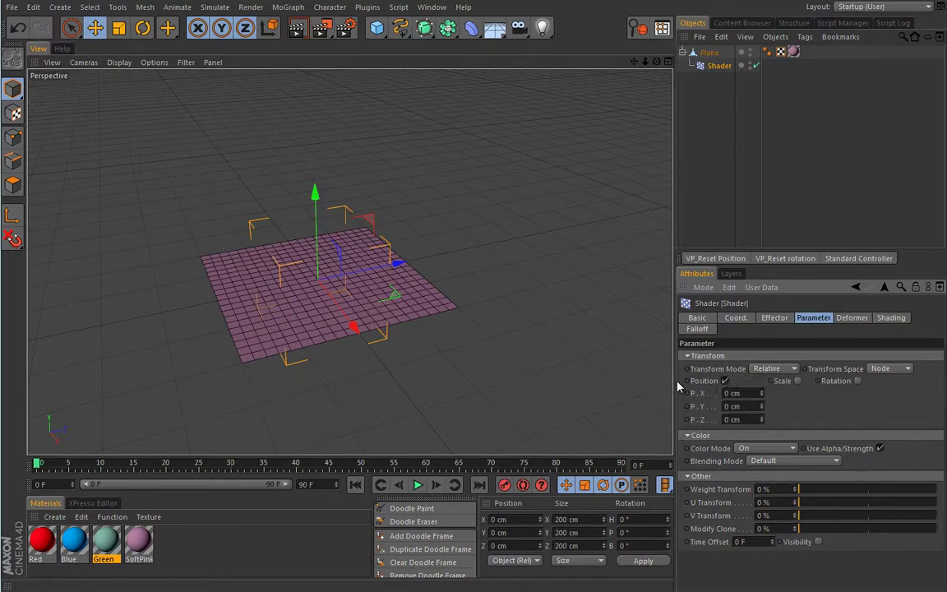
left_click(740, 406)
left_click_drag(761, 419, 785, 415)
left_click_drag(444, 313, 589, 270, "alt")
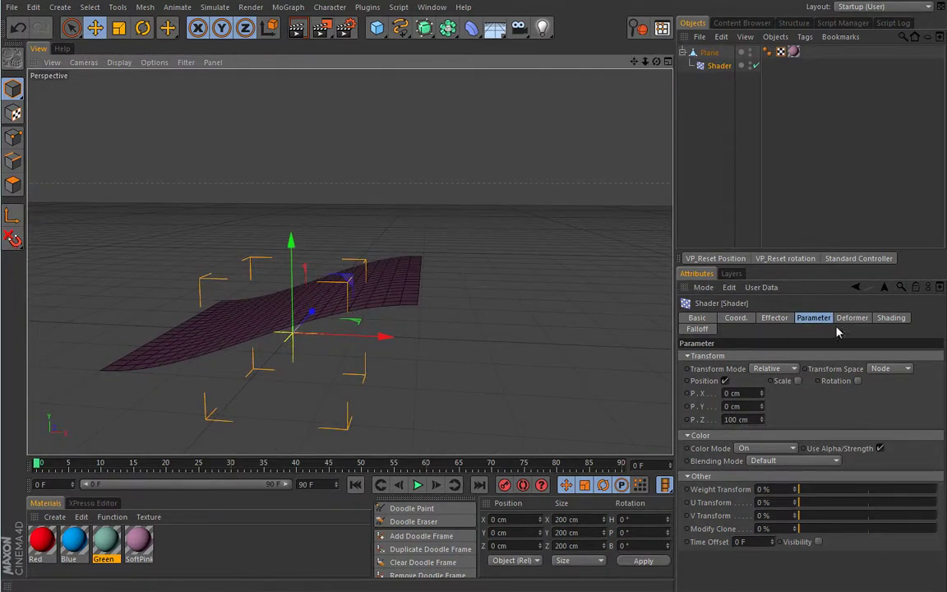
left_click(887, 318)
Invert the Gradient knots so the gradient runs white to black.
left_click(731, 396)
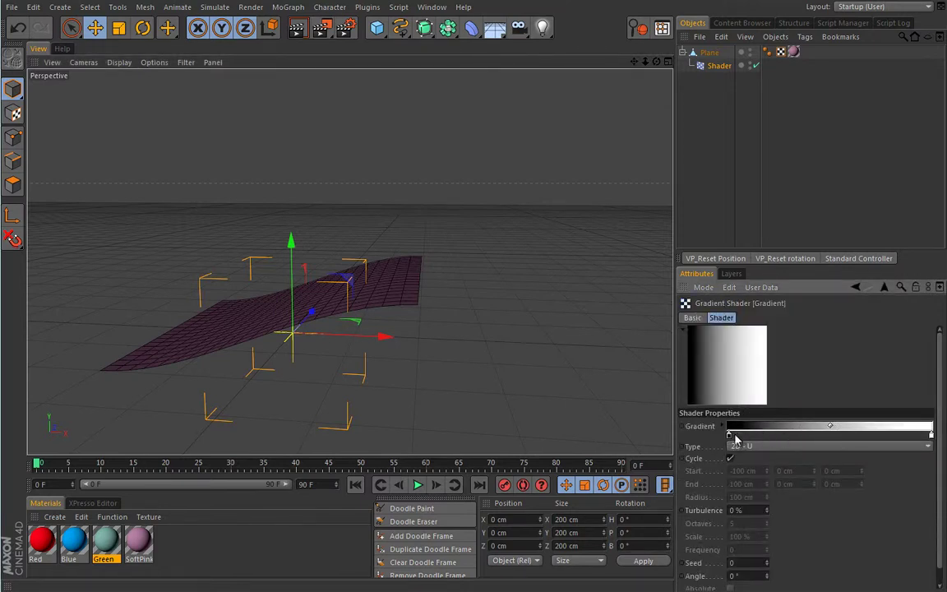
mouse_move(730, 435)
left_mouse_down()
mouse_move(886, 434)
mouse_move(730, 436)
left_mouse_up()
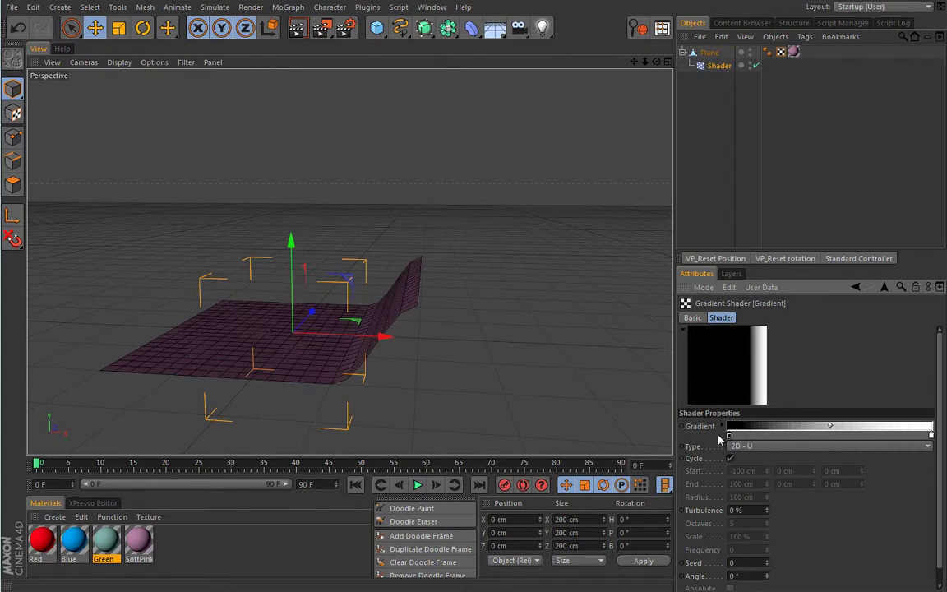
right_click(818, 432)
left_click(838, 436)
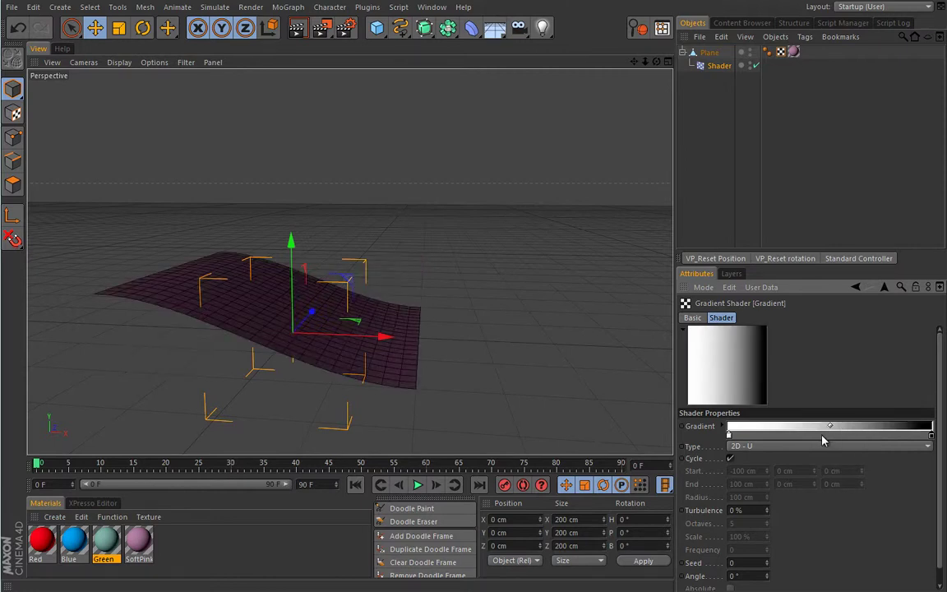
left_click_drag(539, 355, 544, 383, "alt")
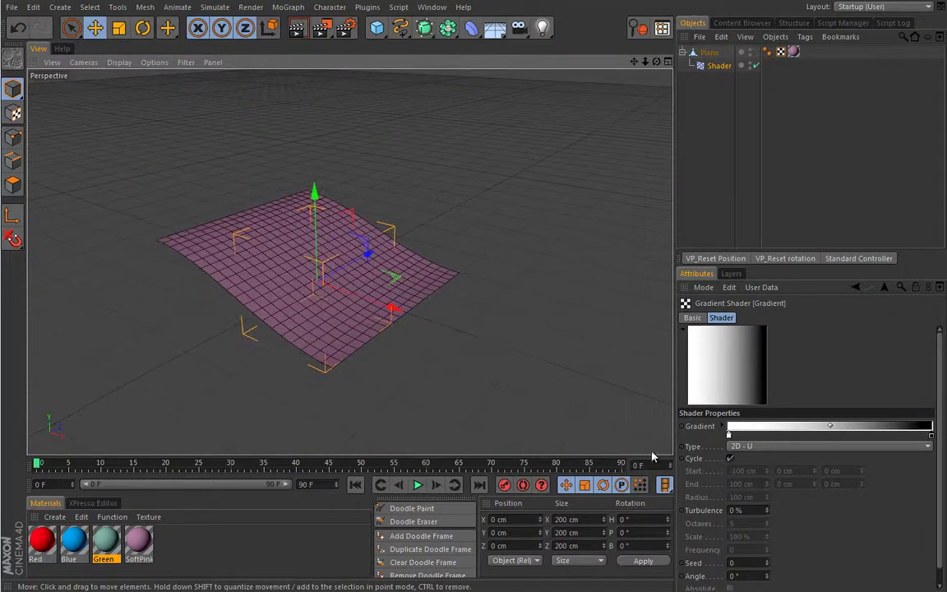
Try the 2D - V gradient type, then return to the Shader effector's settings.
left_click(757, 447)
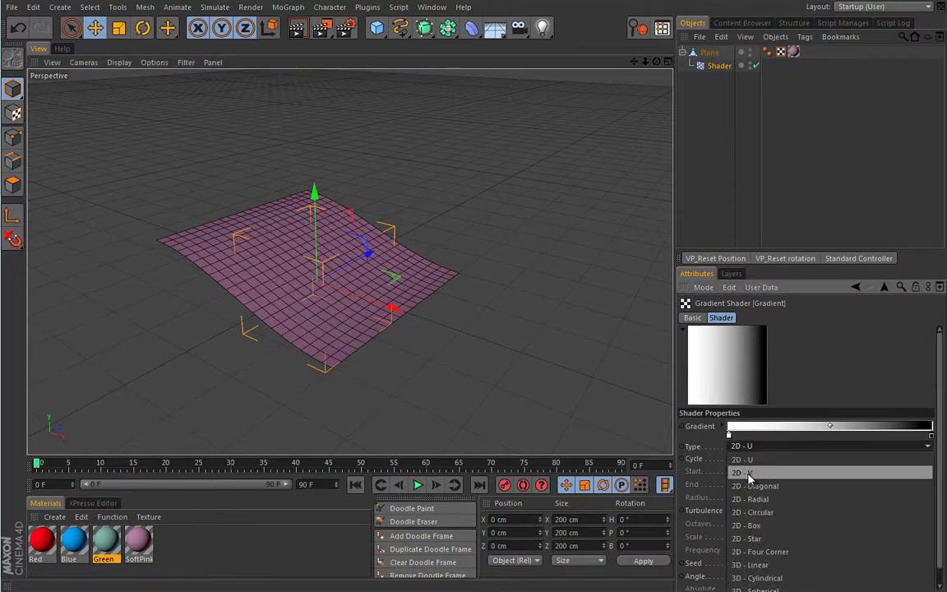
left_click(749, 473)
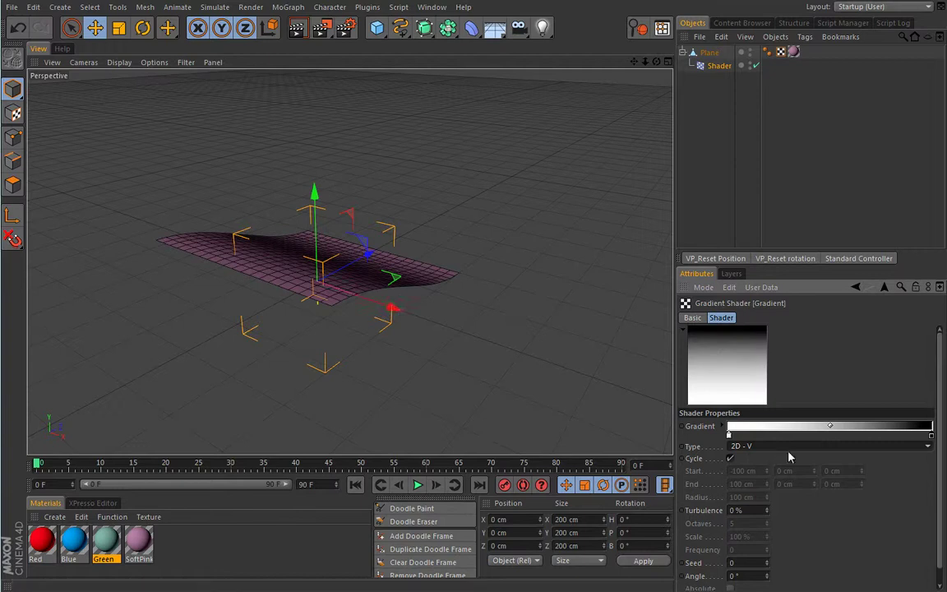
scroll(772, 447, "up", 1)
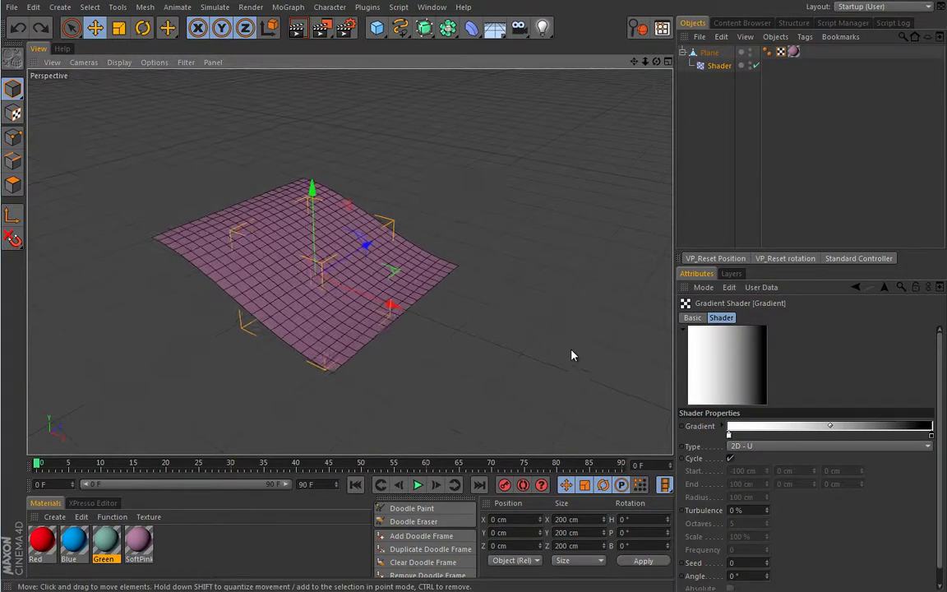
left_click(856, 287)
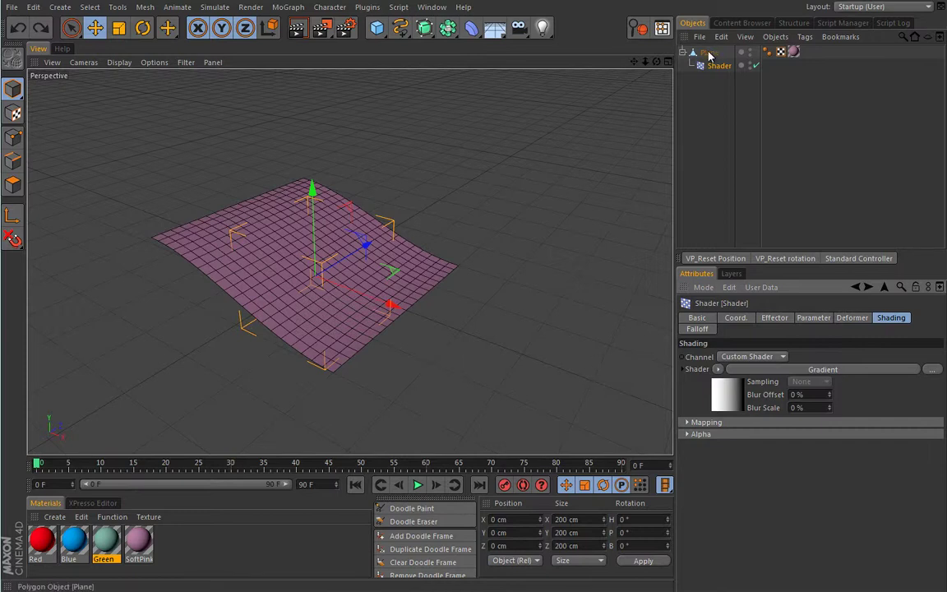
Empty the Shader effector's shader slot, then apply Subdivide twice to the Plane.
left_click(717, 369)
left_click(722, 380)
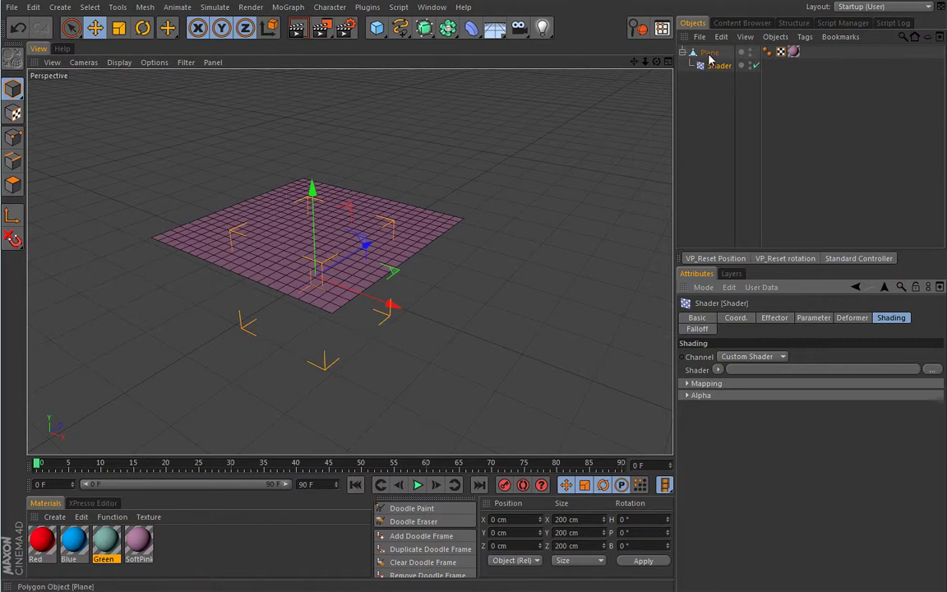
left_click(461, 236)
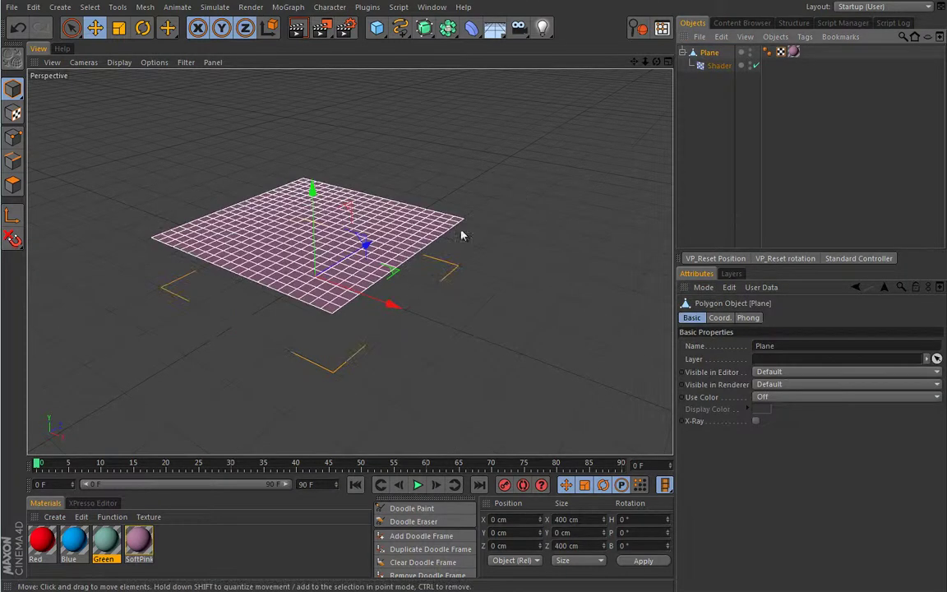
right_click(395, 296)
left_click(401, 296)
right_click(405, 295)
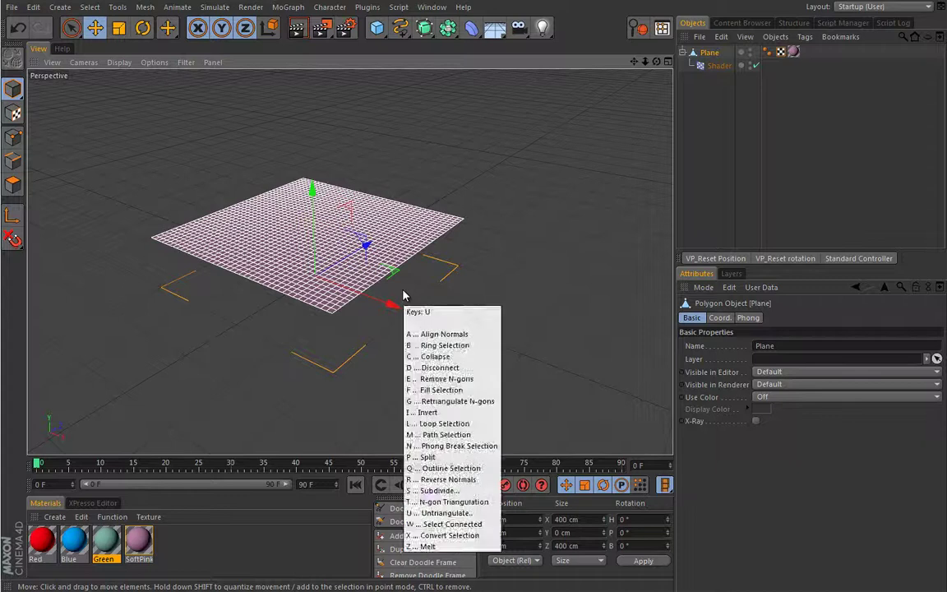
left_click(403, 295)
left_click_drag(371, 245, 402, 277, "alt")
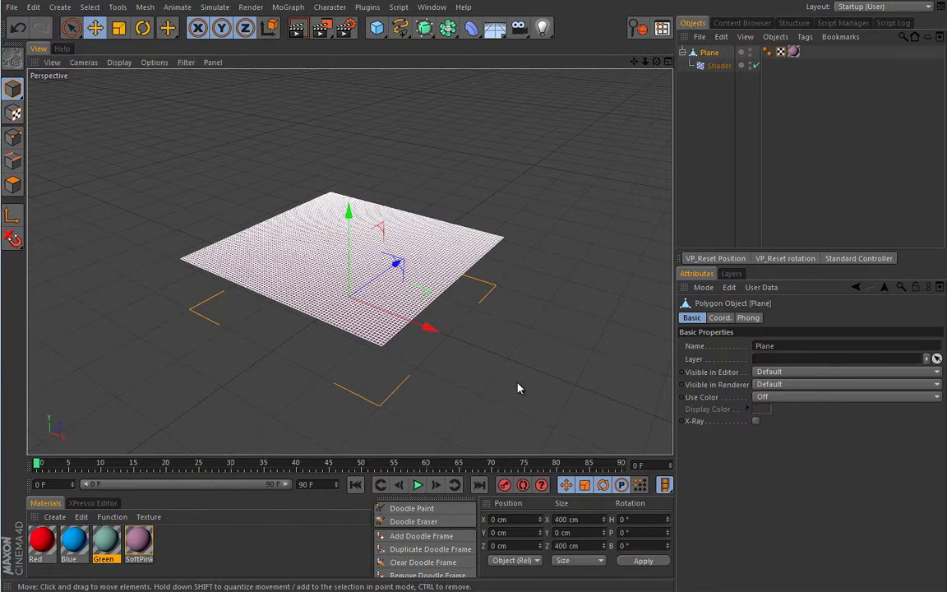
left_click(719, 65)
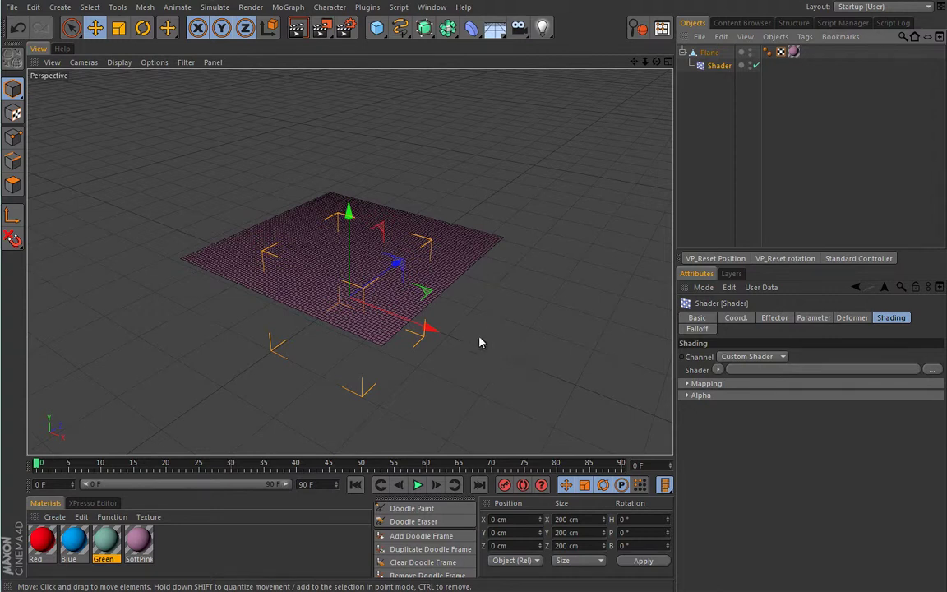
Load the Cyclone shader into the Shader effector and set its P.Z offset to 10 cm.
left_click(717, 370)
mouse_move(732, 587)
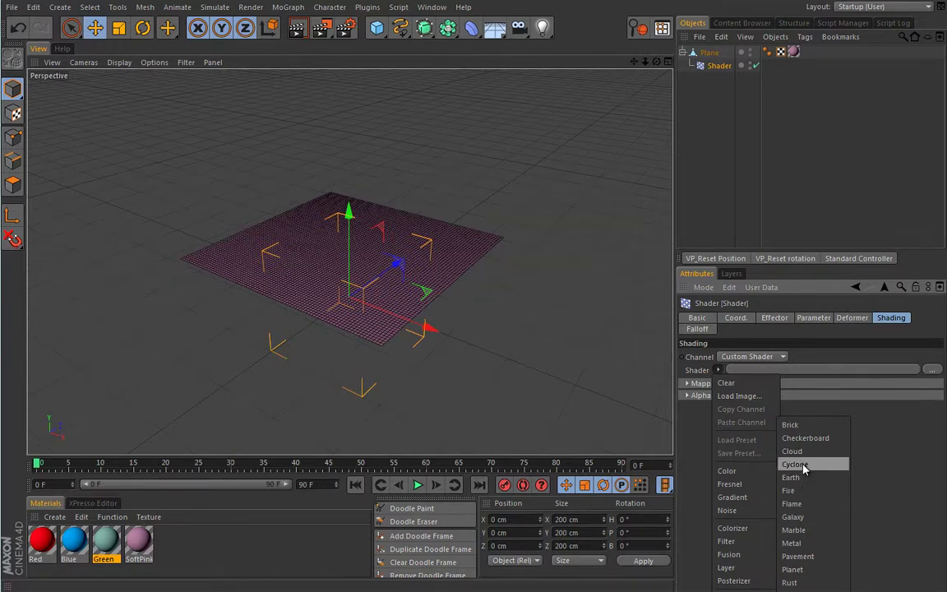
left_click(794, 464)
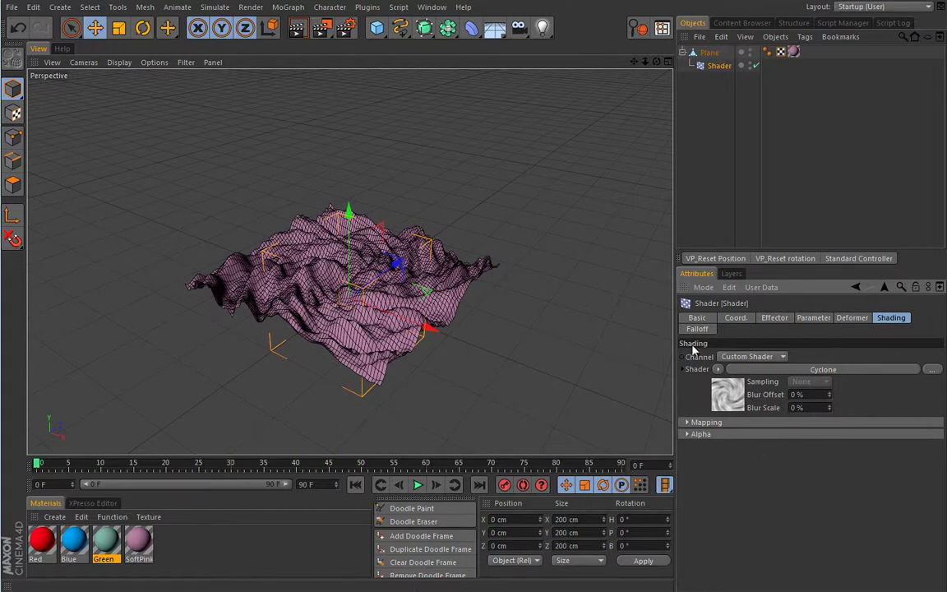
left_click(809, 319)
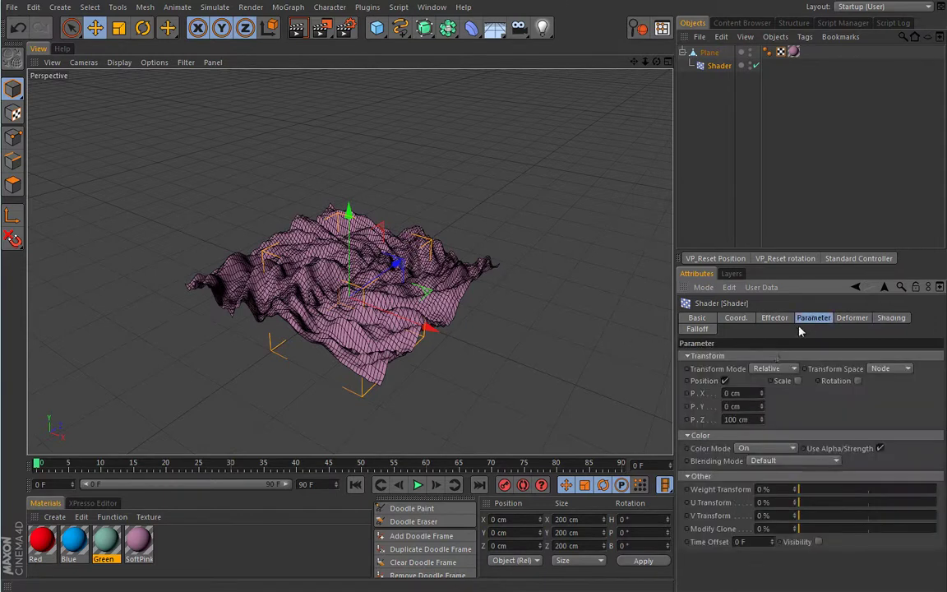
left_click(740, 419)
type("10")
key("Return")
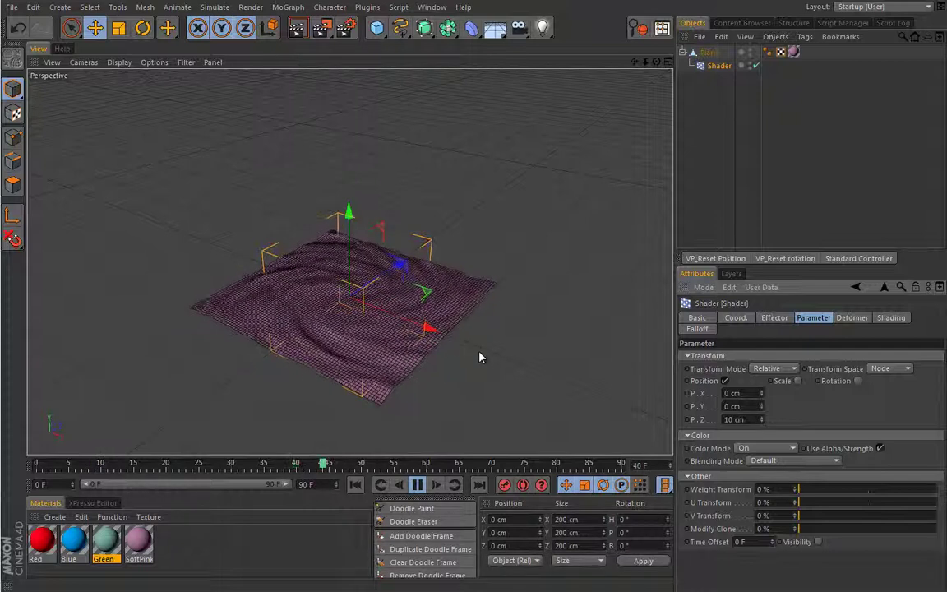
Rewind to frame 0 and switch the viewport display to Gouraud Shading.
left_click(417, 485)
left_click(355, 484)
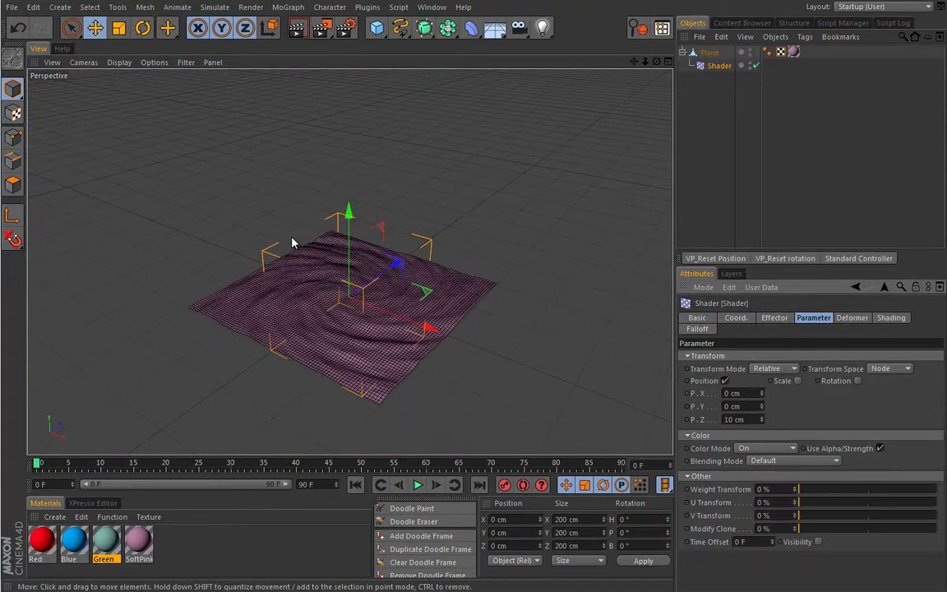
left_click(119, 62)
left_click(117, 79)
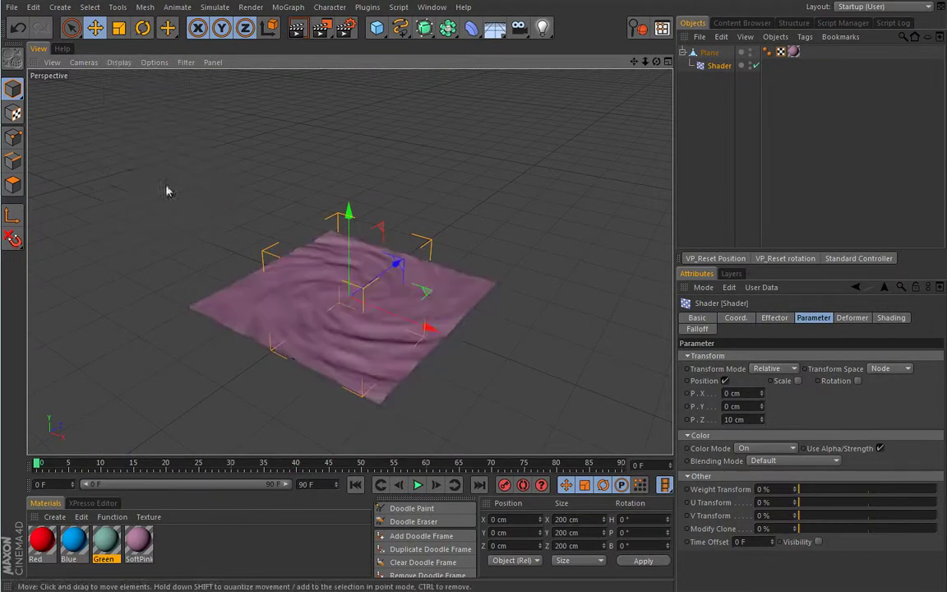
left_click_drag(328, 334, 509, 277, "alt")
Play the wave animation, raise the effector's P.Z to 20 cm, then stop playback.
left_click(417, 485)
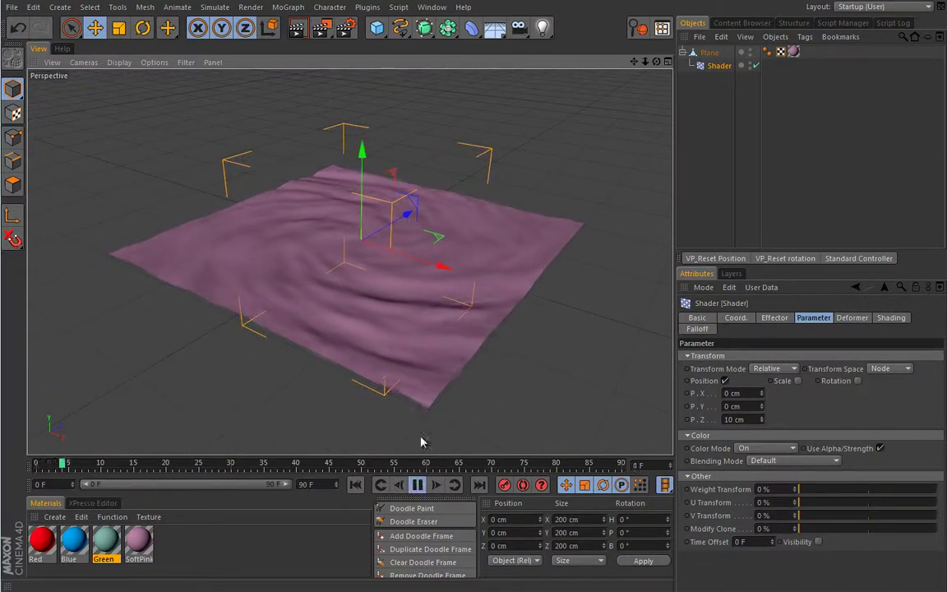
left_click_drag(364, 374, 363, 372, "alt")
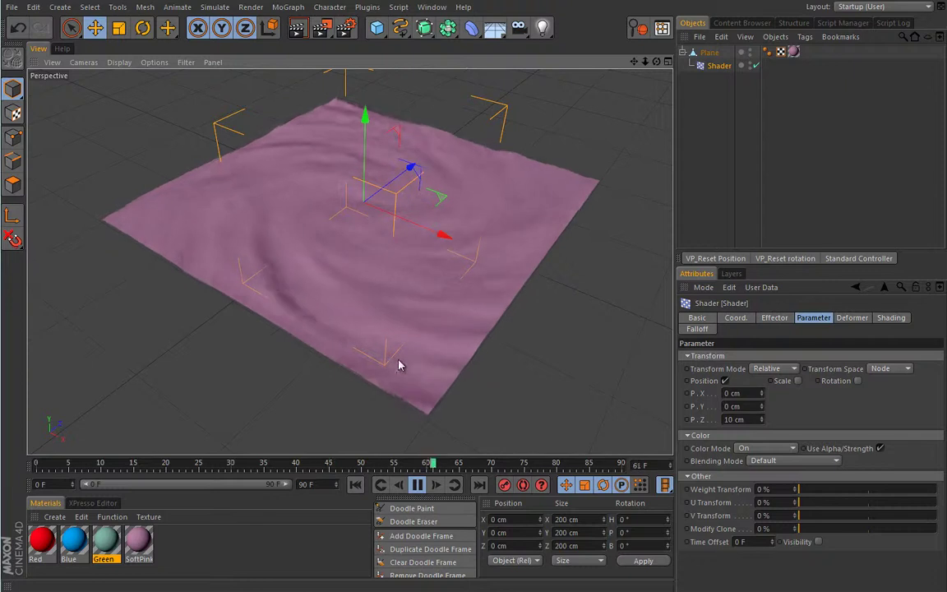
left_click_drag(425, 374, 407, 332, "alt")
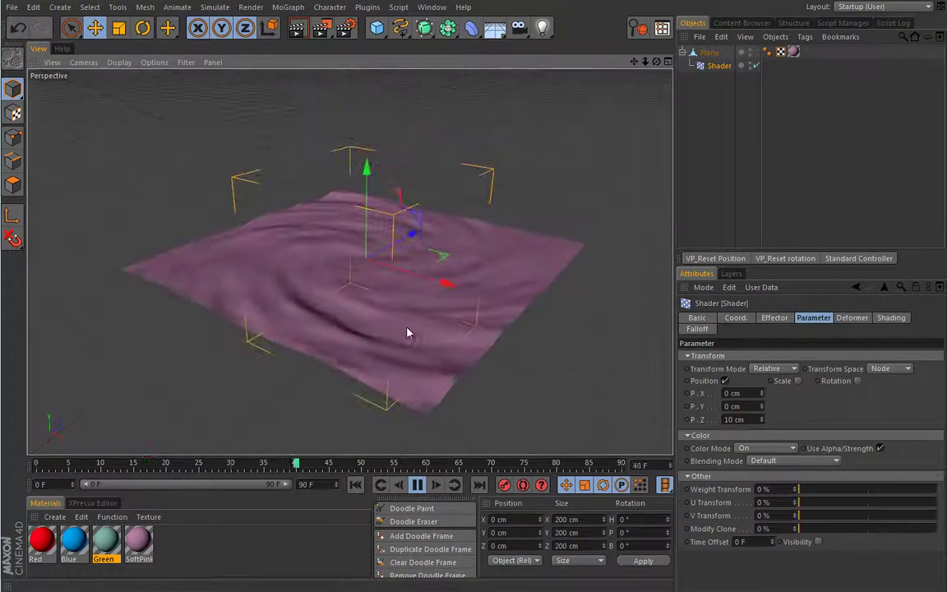
double_click(734, 419)
type("20")
key("Return")
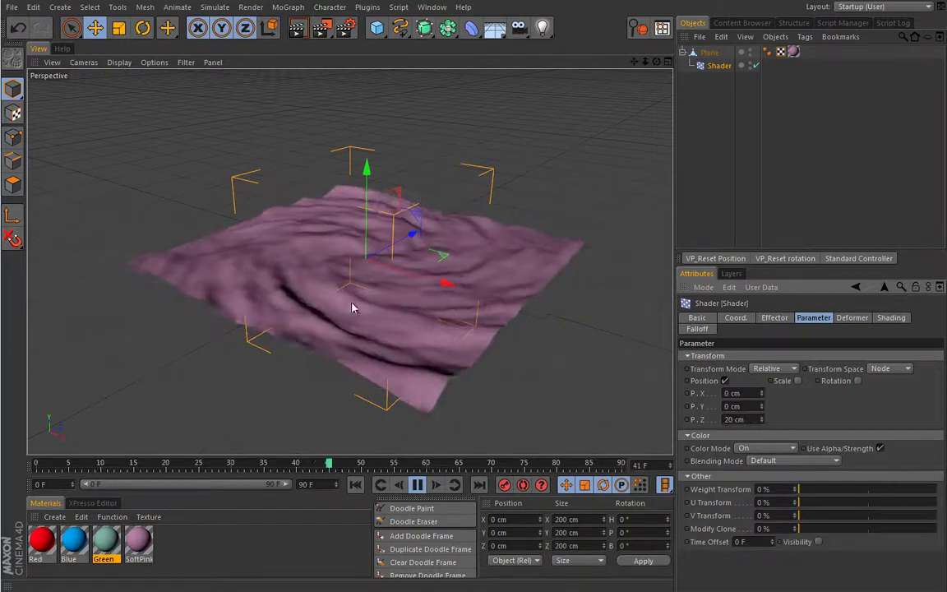
left_click(418, 485)
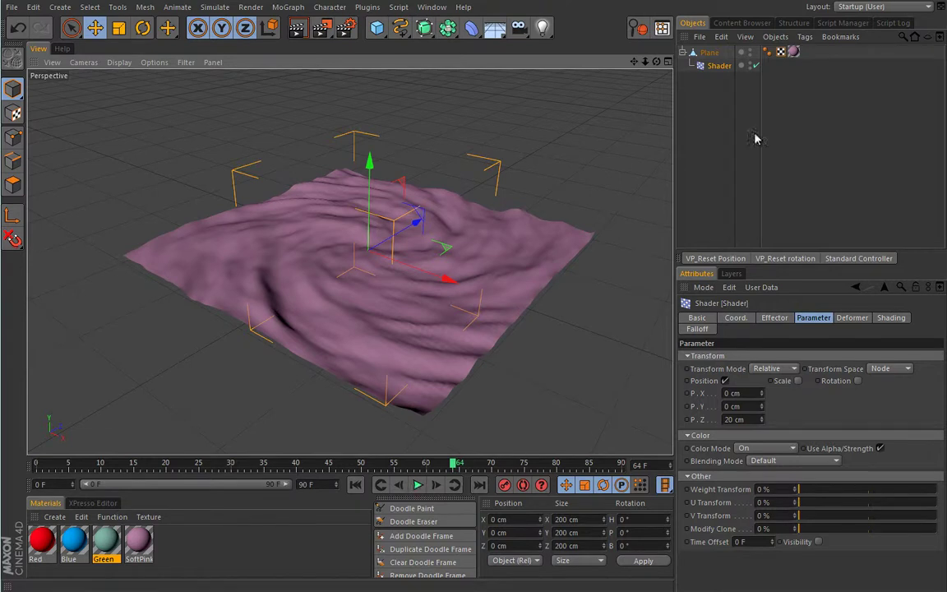
Swap the effector's shader to Fire and preview the displacement during playback.
left_click(890, 317)
left_click(717, 369)
mouse_move(736, 588)
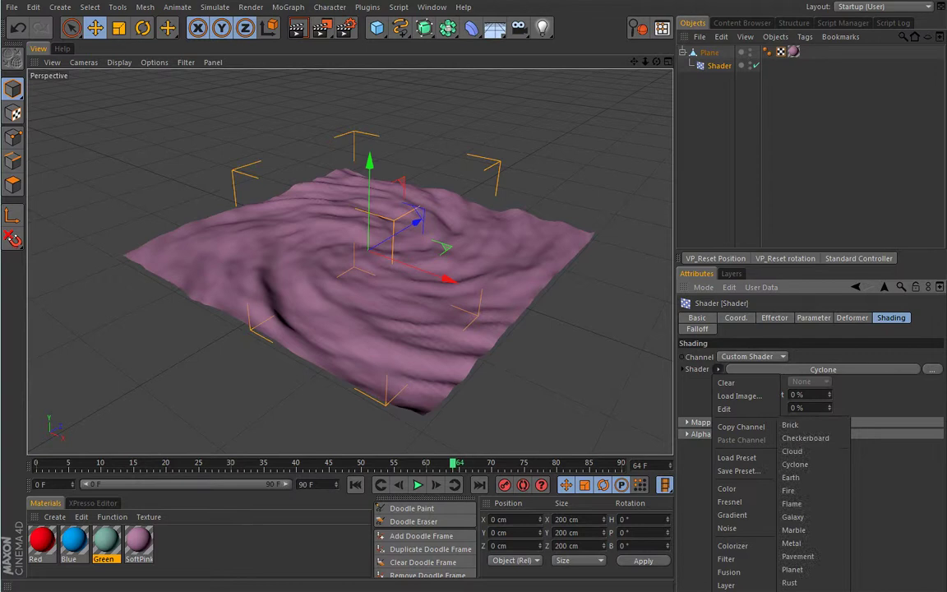
left_click(791, 491)
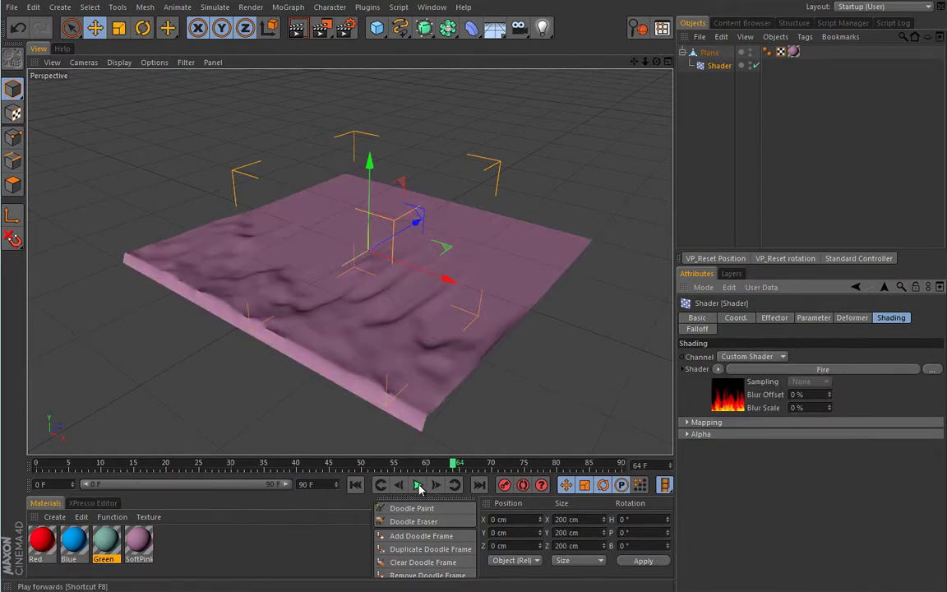
left_click(418, 486)
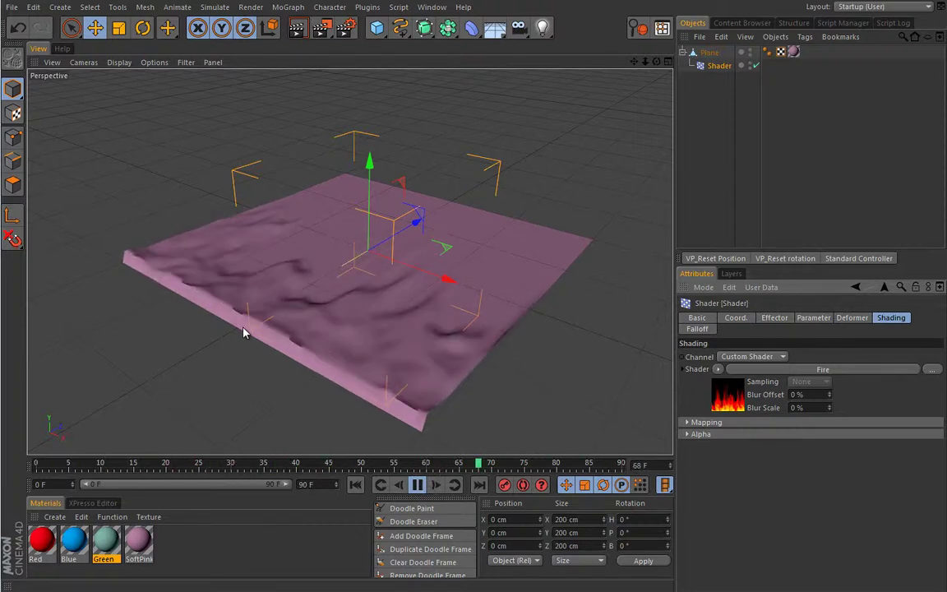
left_click_drag(257, 337, 239, 307, "alt")
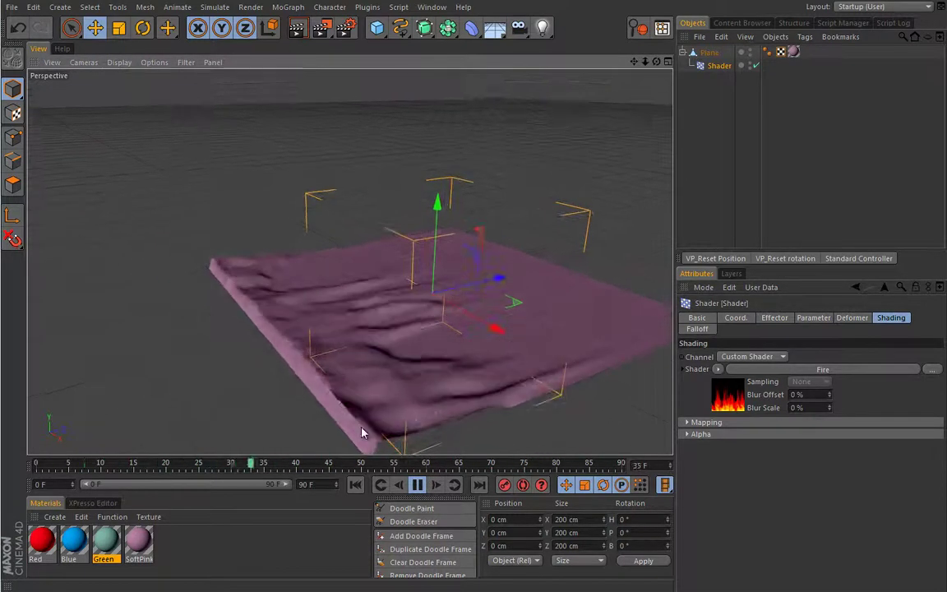
left_click_drag(349, 436, 346, 386, "alt")
Turn off Tile in the Fire shader's Mapping settings, then stop and rewind to frame 0.
left_click(687, 422)
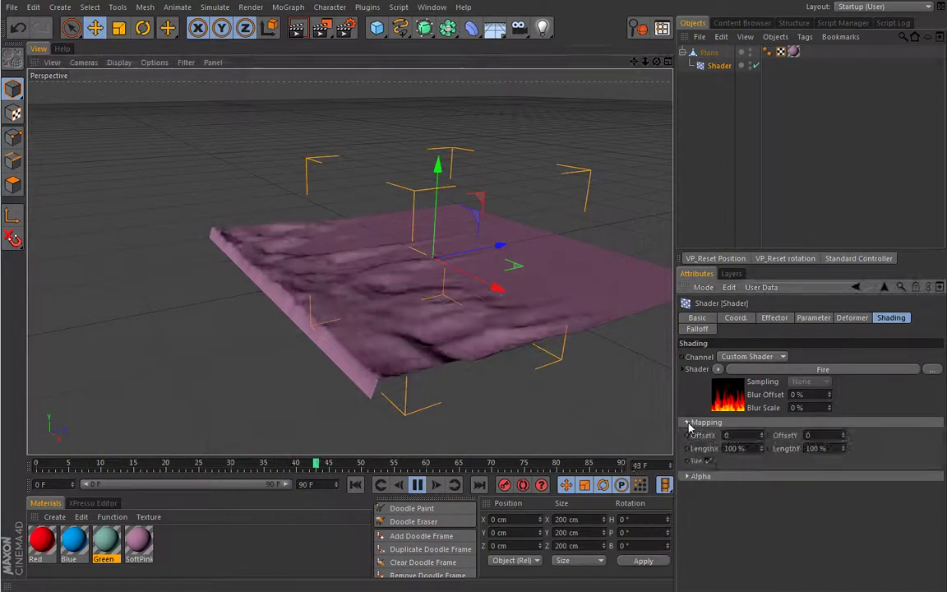
left_click(708, 461)
left_click_drag(361, 345, 407, 448, "alt")
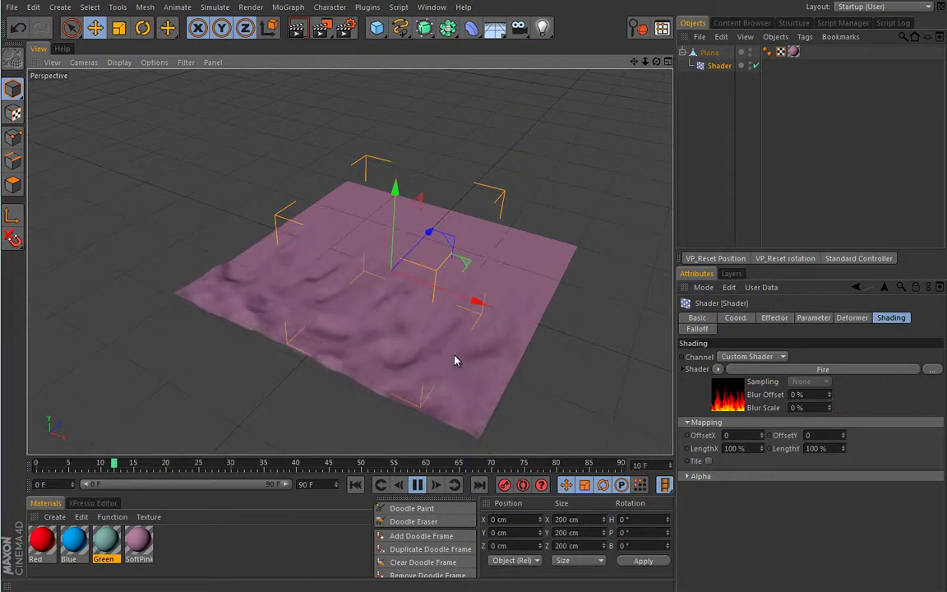
left_click_drag(465, 352, 404, 352, "alt")
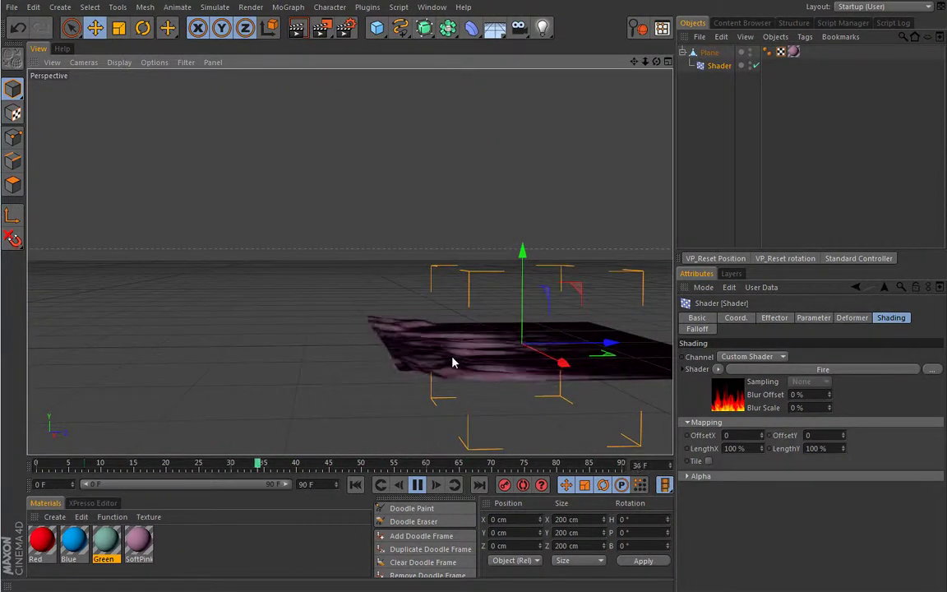
left_click_drag(455, 365, 427, 386, "alt")
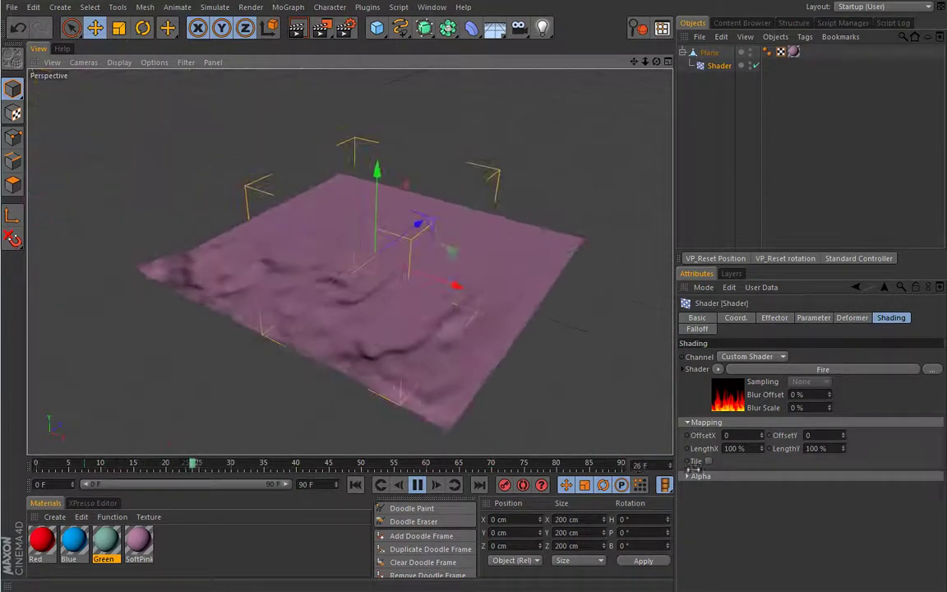
left_click(416, 484)
left_click(355, 484)
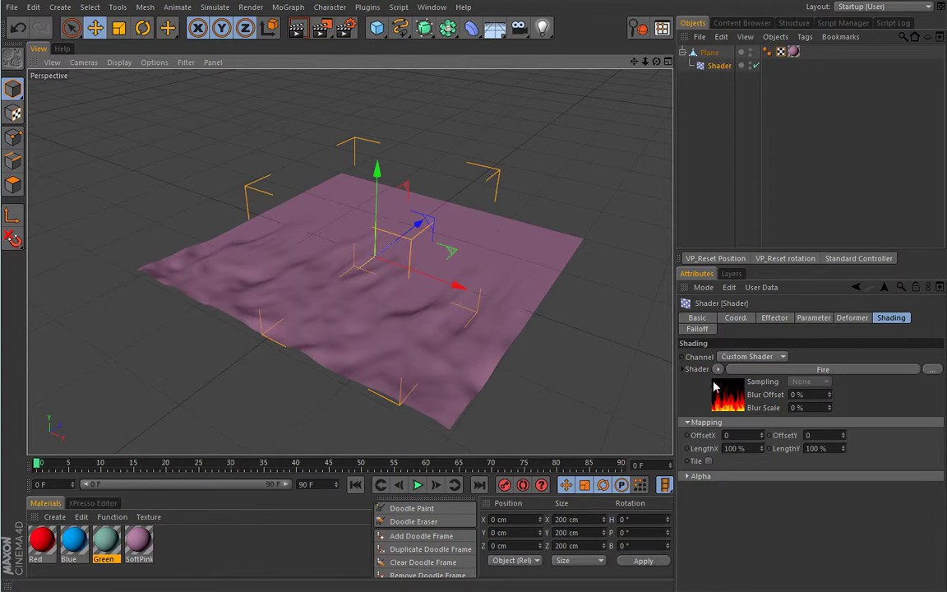
left_click(717, 369)
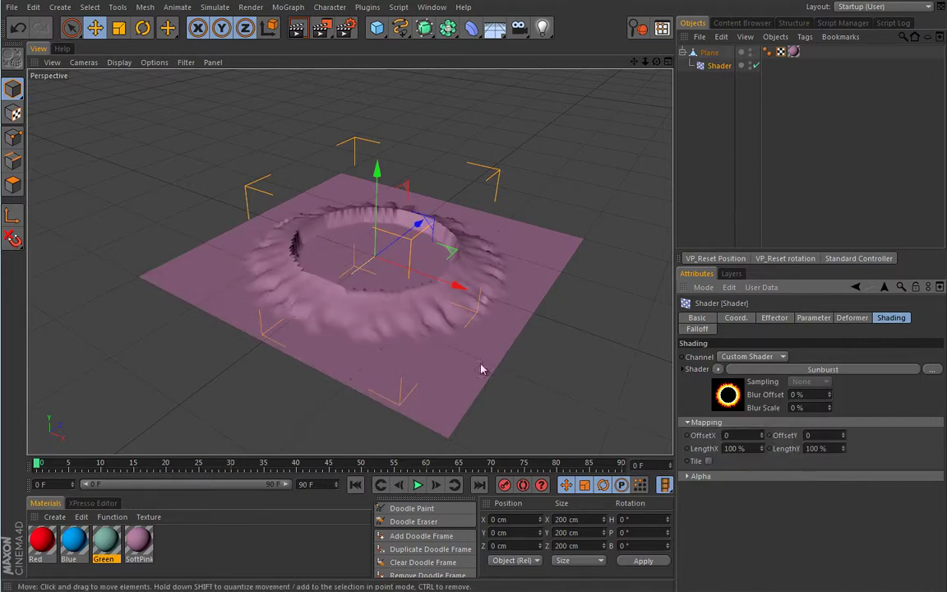
Play the animation and inspect the Sunburst crater from several angles.
left_click_drag(371, 332, 430, 472, "alt")
left_click(417, 485)
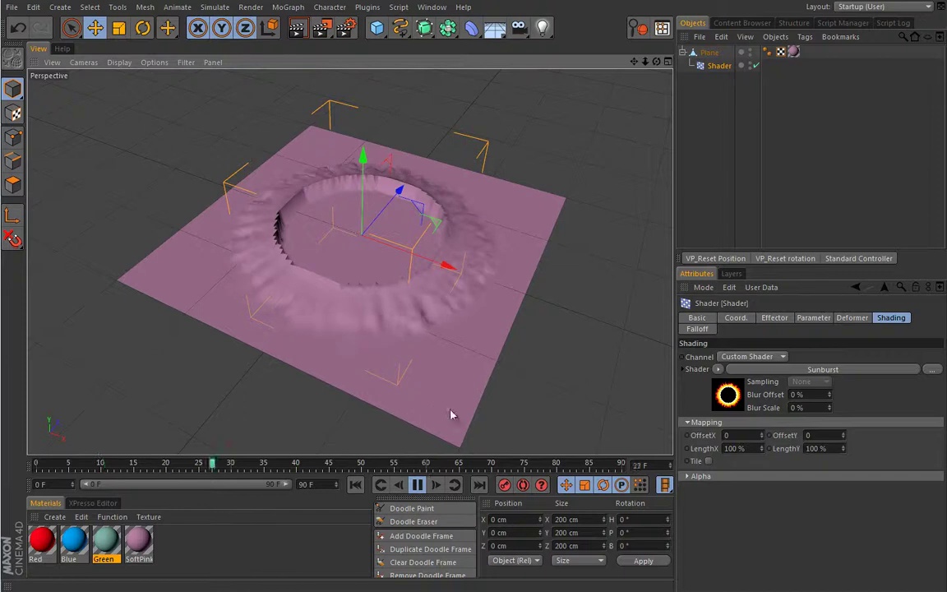
left_click_drag(448, 407, 469, 395, "alt")
left_click_drag(437, 355, 470, 374, "alt")
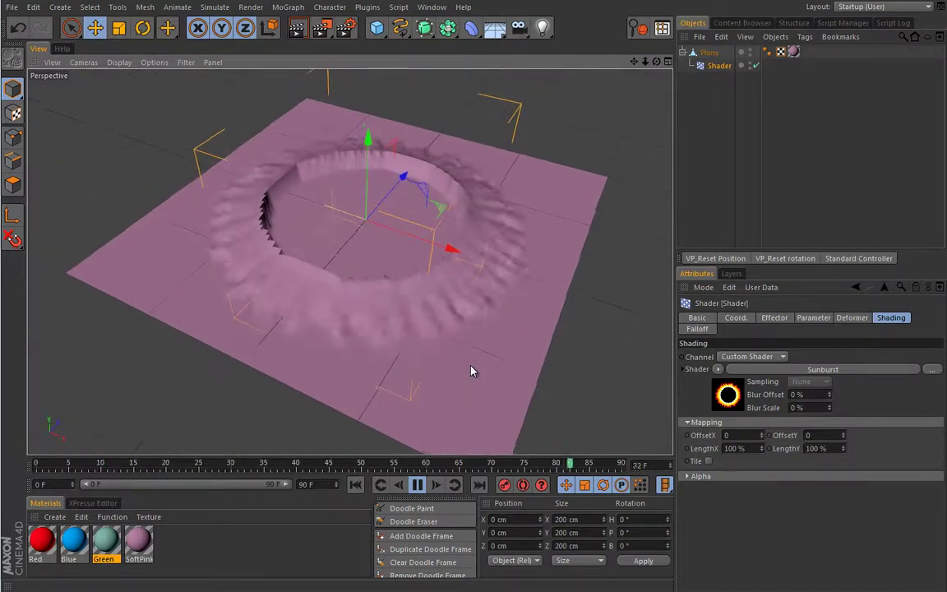
left_click(412, 257)
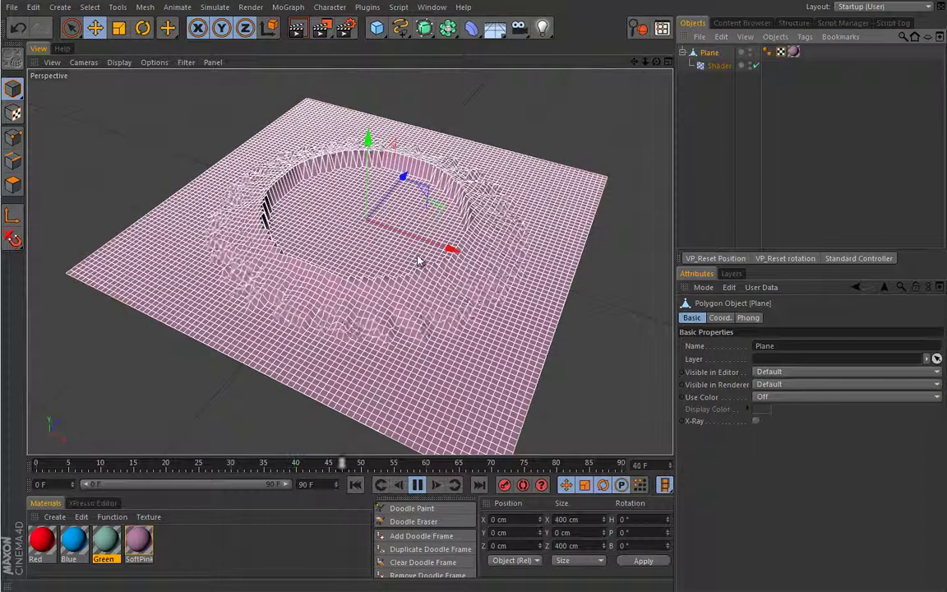
left_click(710, 131)
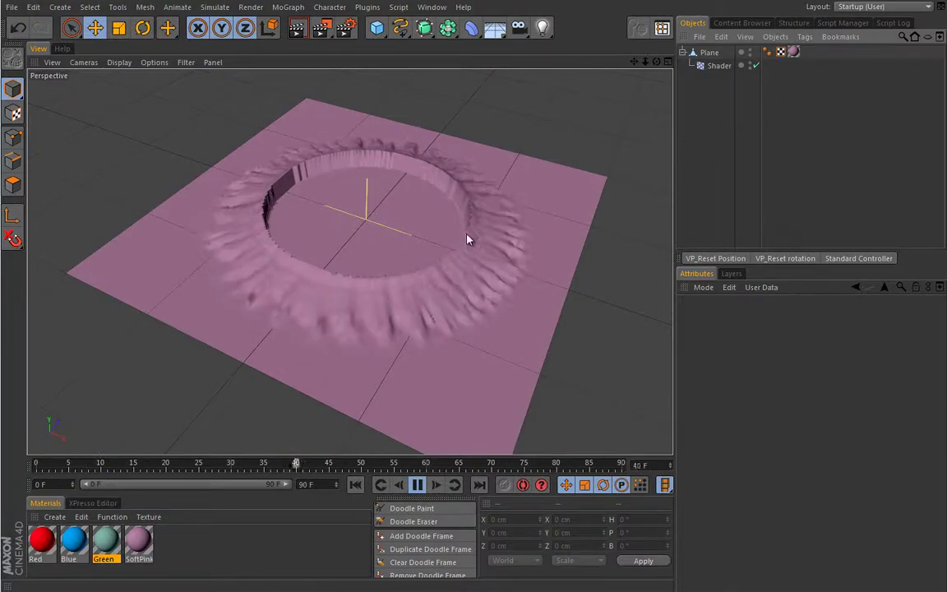
Raise the Sunburst Blur Offset to 24 %, then stop and rewind to frame 0.
left_click(717, 66)
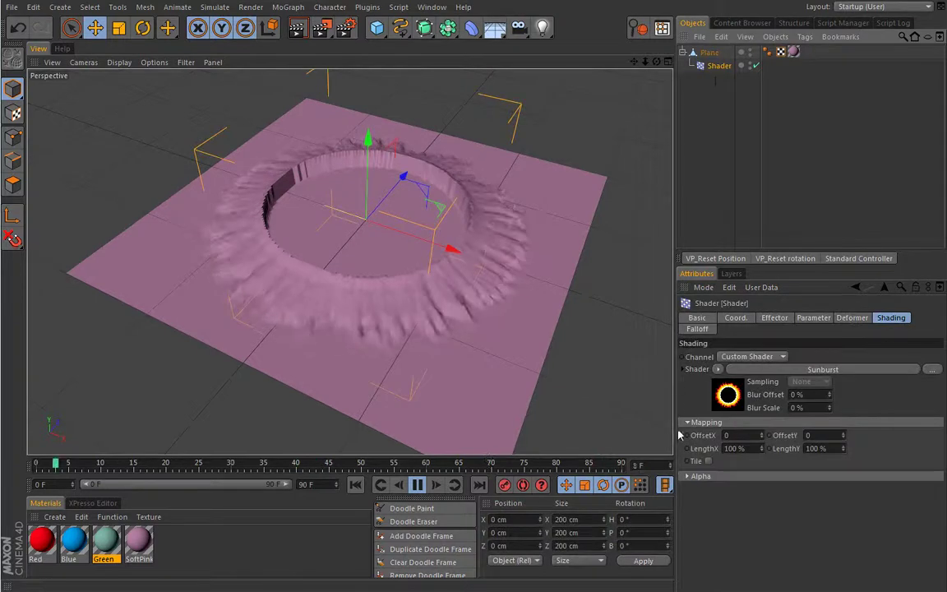
left_click_drag(828, 395, 835, 397)
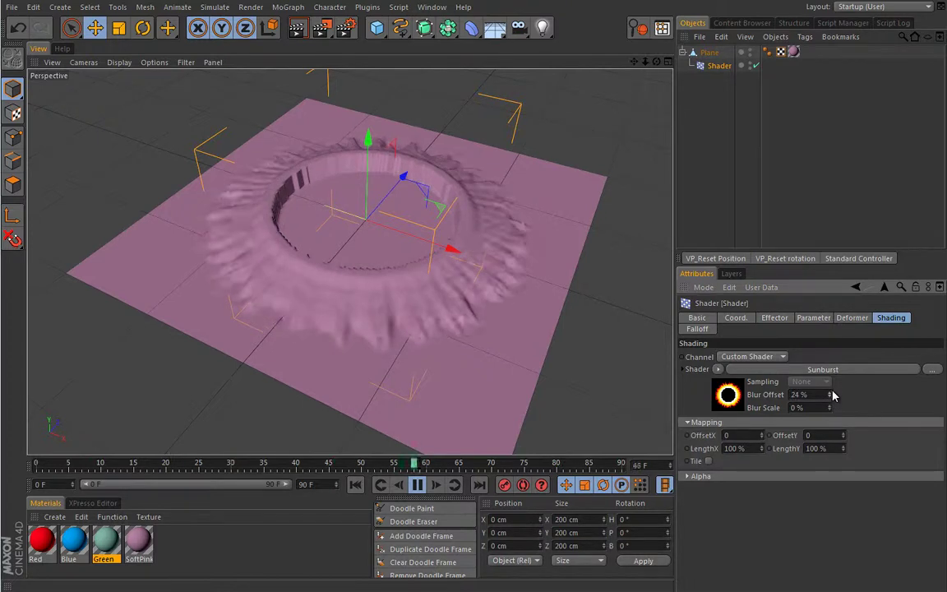
left_click(418, 485)
left_click(355, 485)
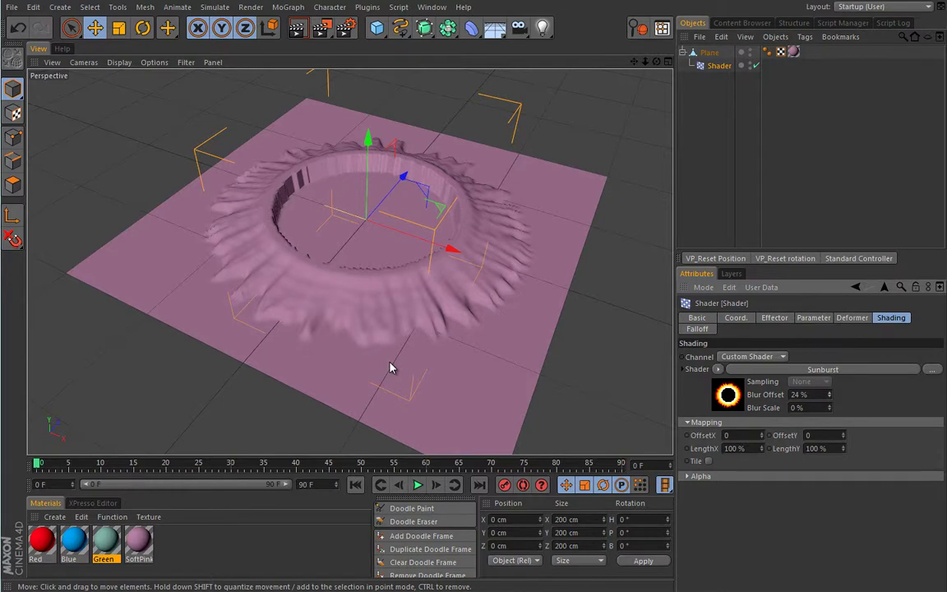
Switch the effector's shader to Noise, set its Animation Speed to 1, and rewind to frame 0.
left_click(717, 371)
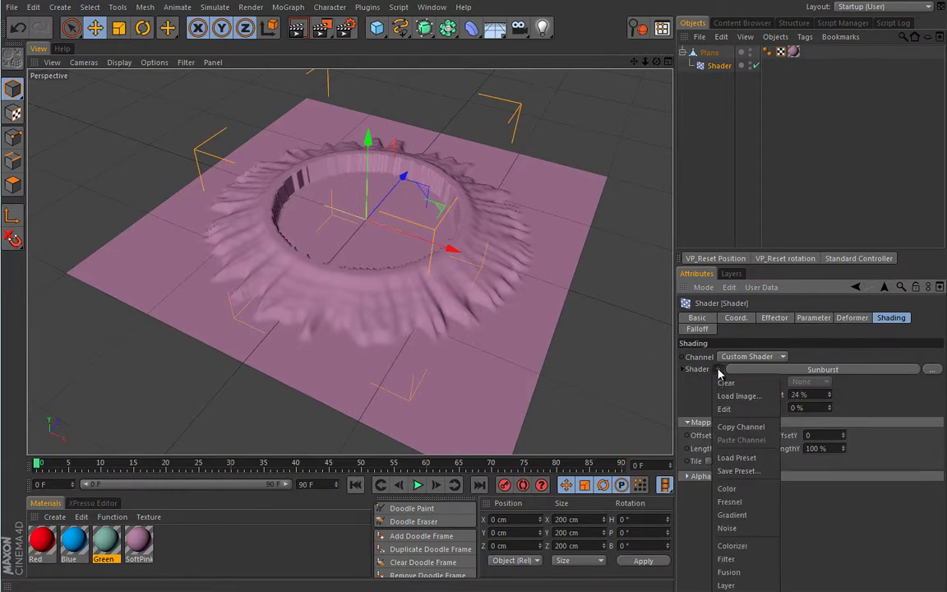
left_click(734, 530)
left_click(417, 484)
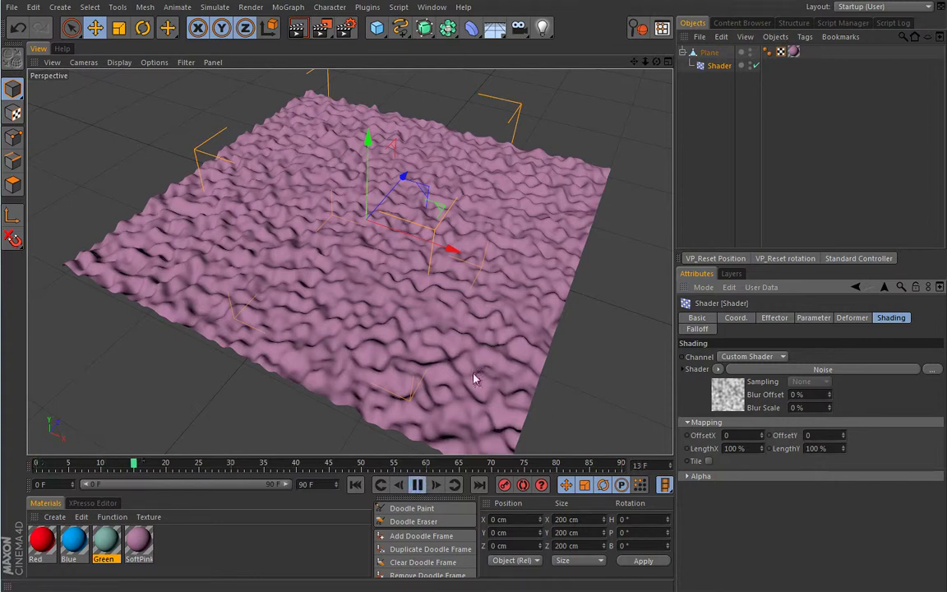
left_click(730, 393)
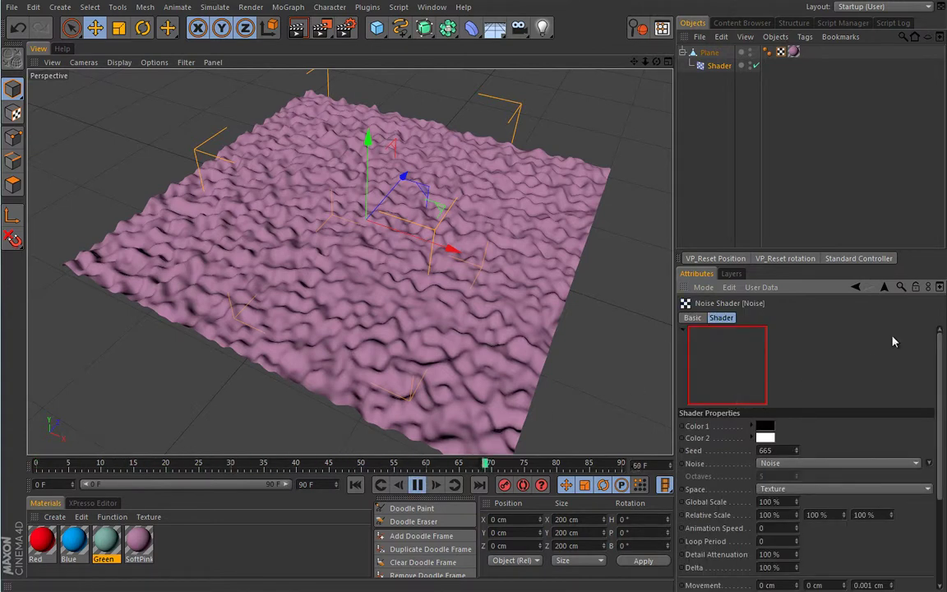
scroll(935, 386, "down", 4)
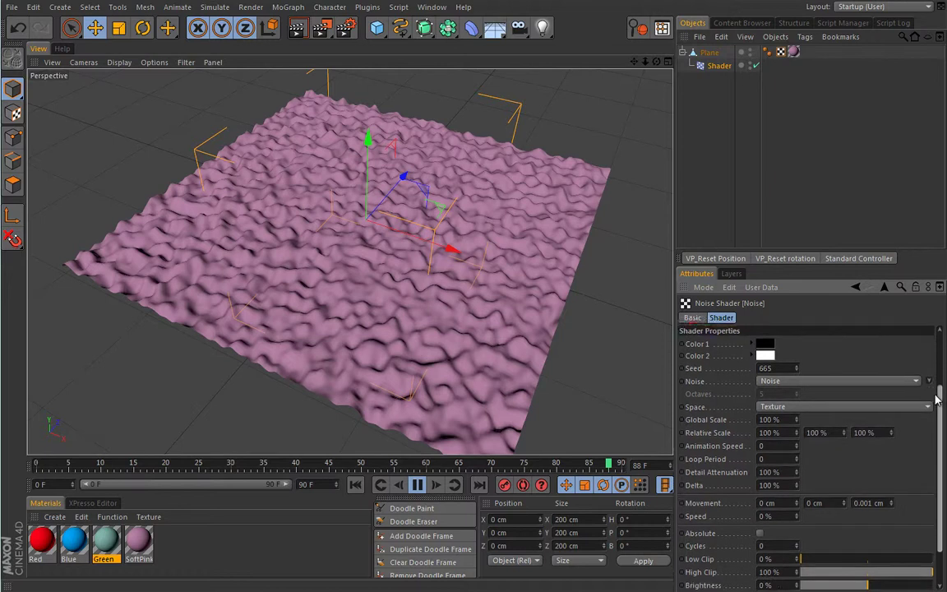
scroll(935, 397, "down", 1)
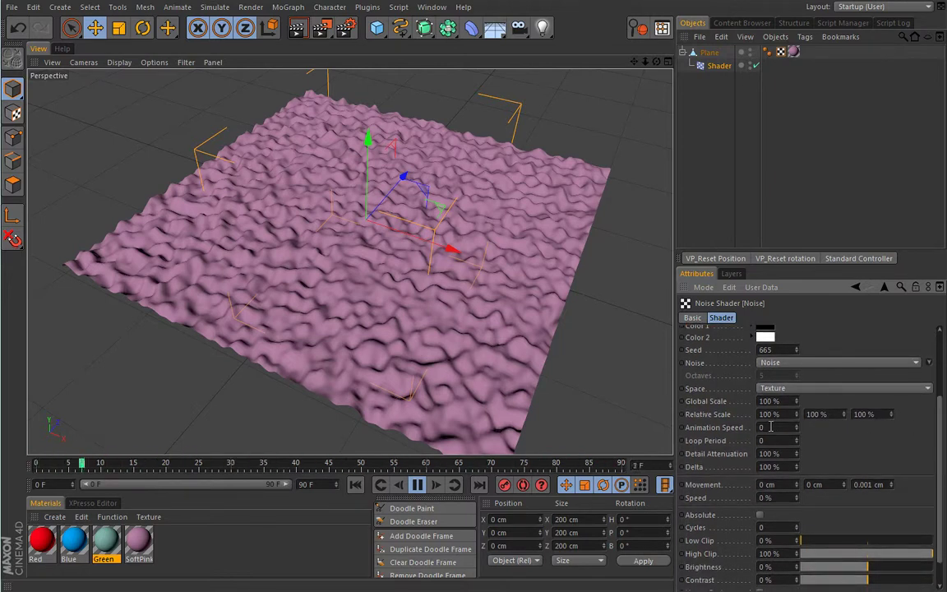
left_click(796, 424)
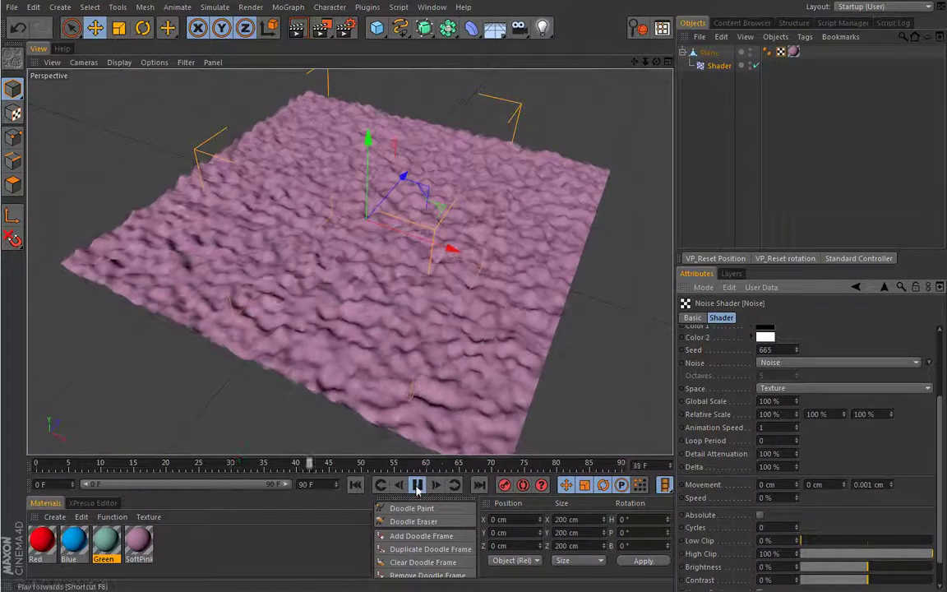
left_click(355, 484)
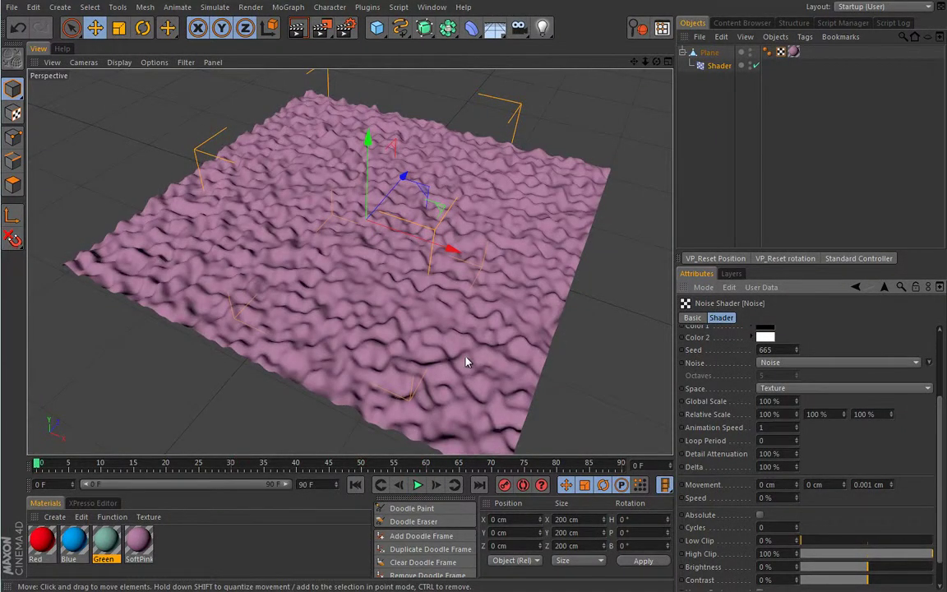
scroll(484, 366, "down", 4)
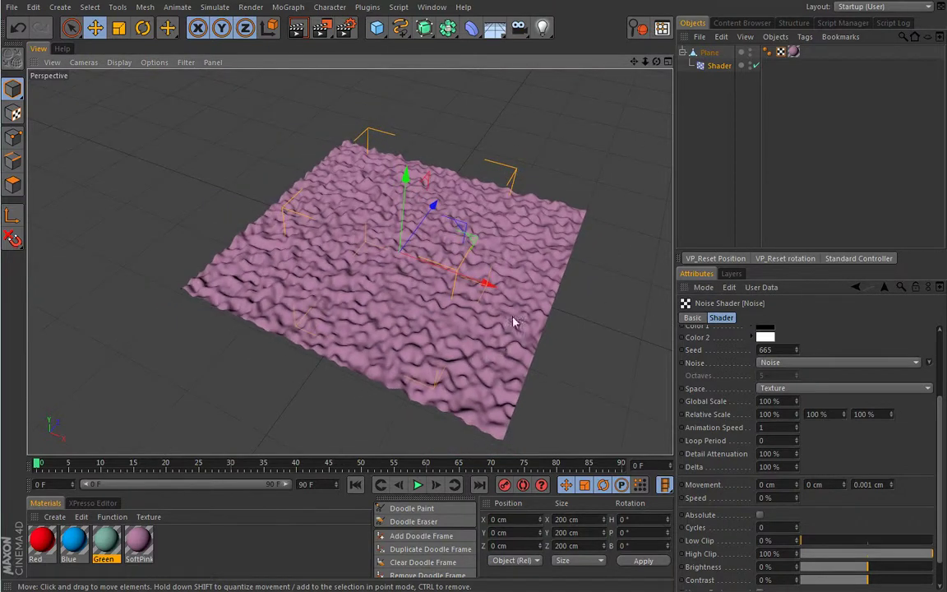
Set the Shader effector's falloff shape to Sphere and preview it.
left_click(883, 286)
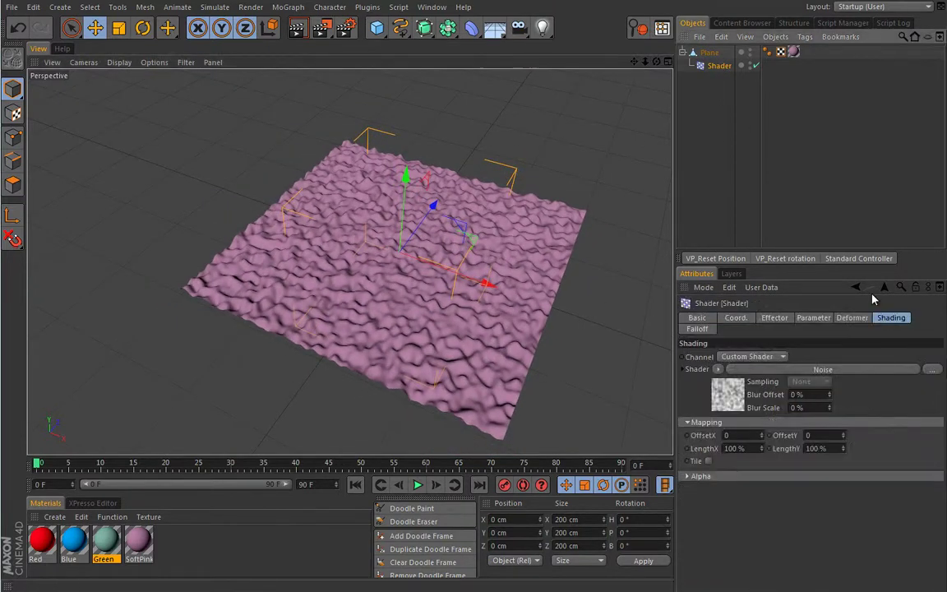
left_click(698, 329)
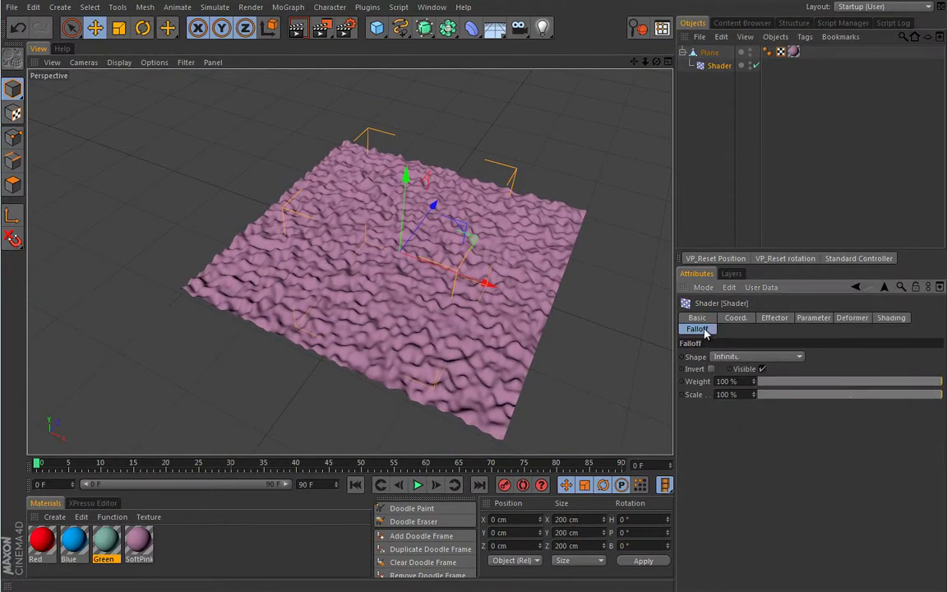
left_click(738, 359)
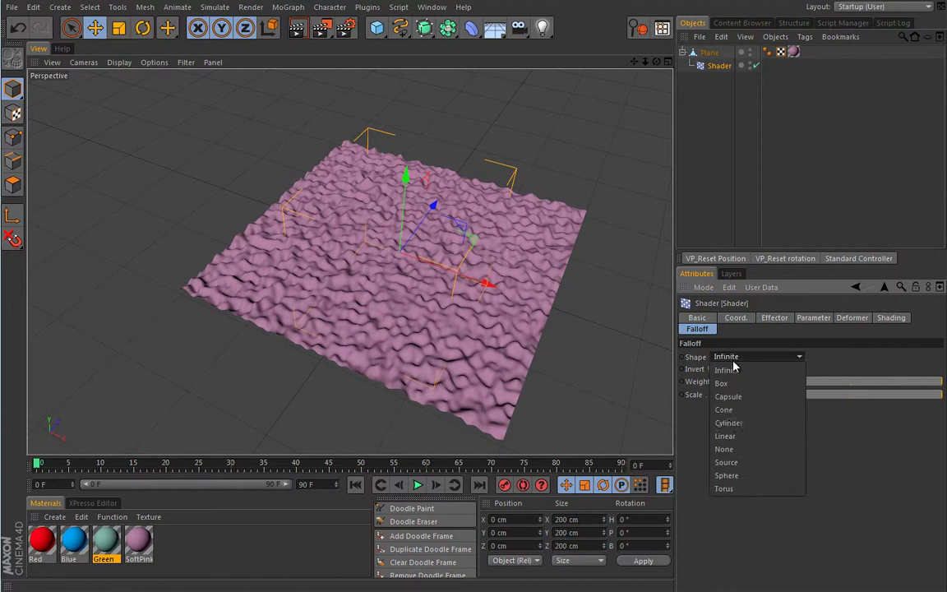
left_click(726, 476)
left_click(416, 485)
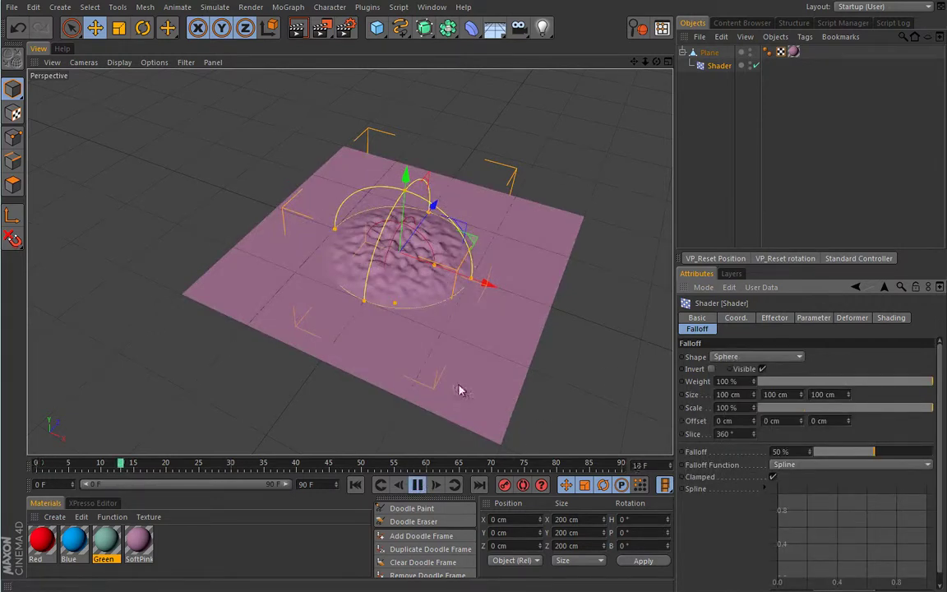
left_click(418, 487)
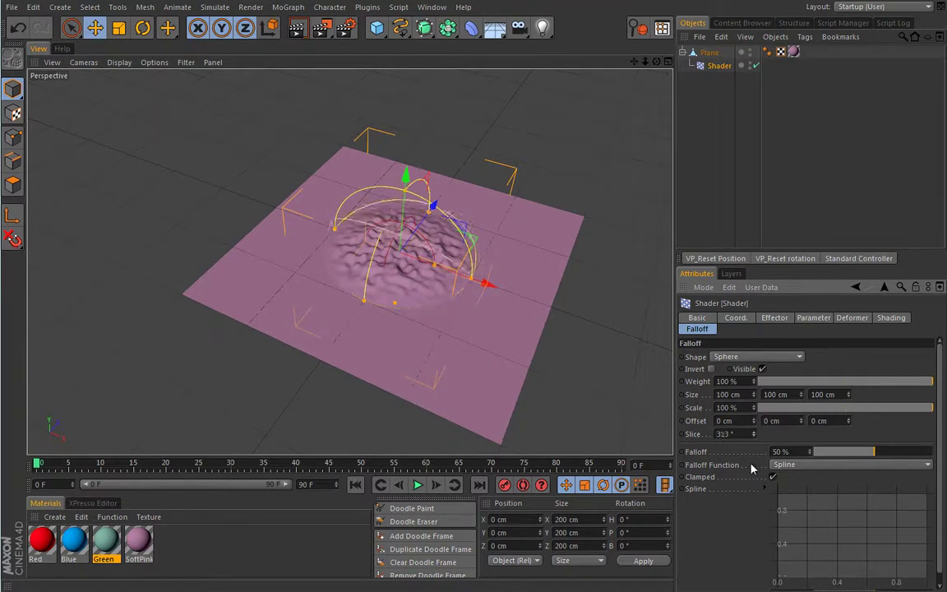
Rotate the falloff sphere to B -90° and set its Slice to 235°.
key("ctrl+z")
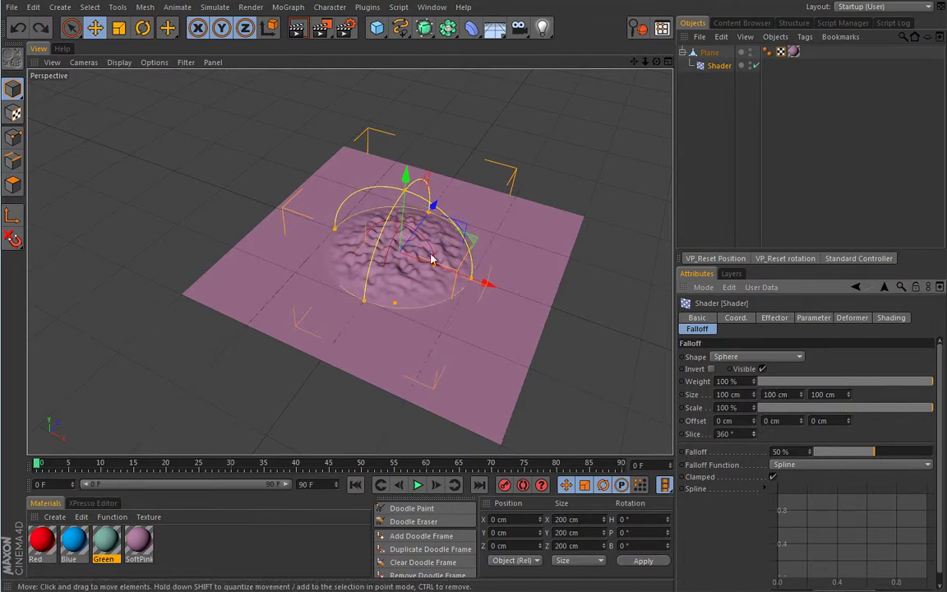
key("r")
mouse_move(404, 230)
left_mouse_down()
mouse_move(418, 222)
mouse_move(386, 227)
left_mouse_up()
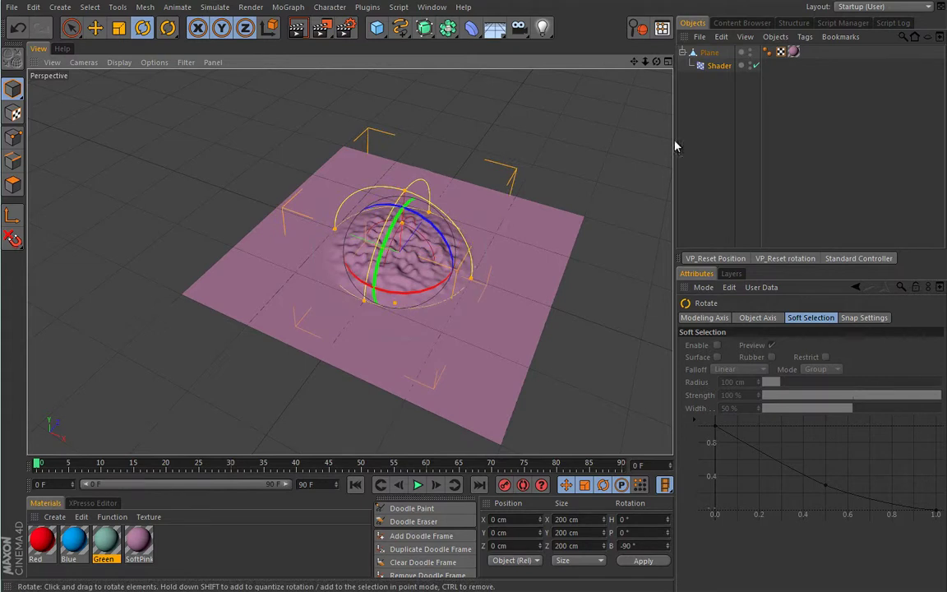
left_click(719, 65)
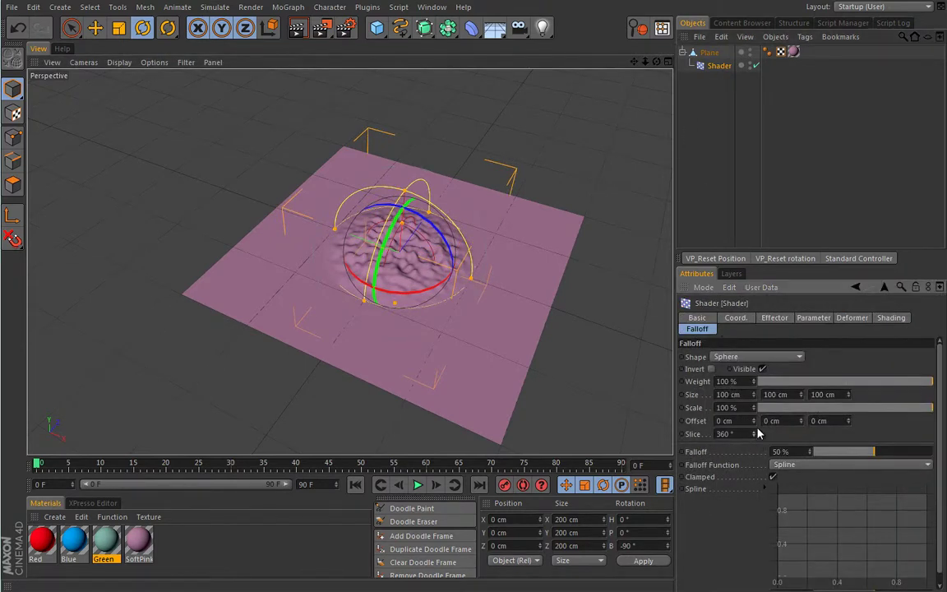
left_click_drag(752, 433, 748, 524)
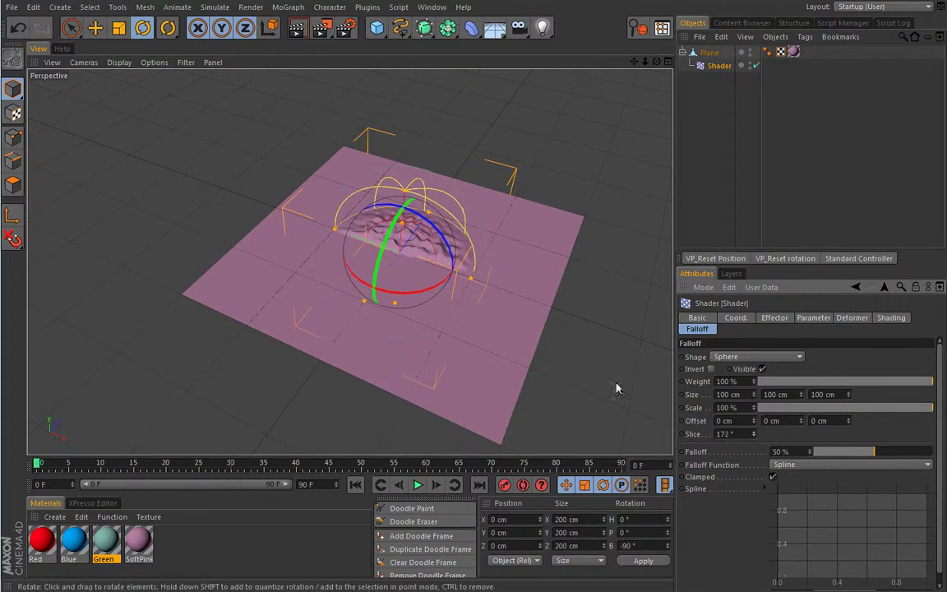
left_click_drag(412, 296, 724, 408, "alt")
left_click_drag(754, 441, 771, 395)
left_click_drag(574, 363, 349, 318, "alt")
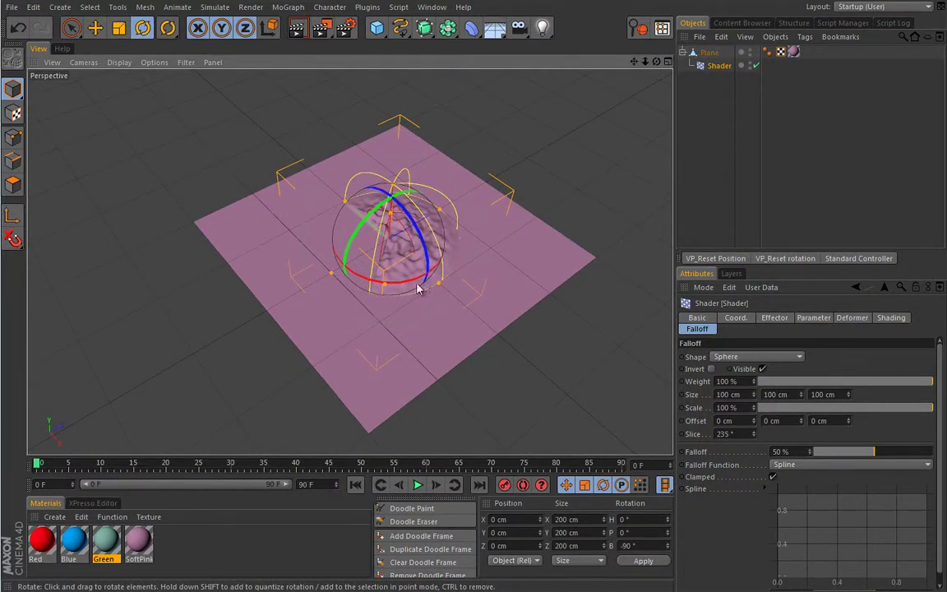
left_click(708, 52)
Delete the plane, add a Cube, and scale it down to about a quarter size.
key("Delete")
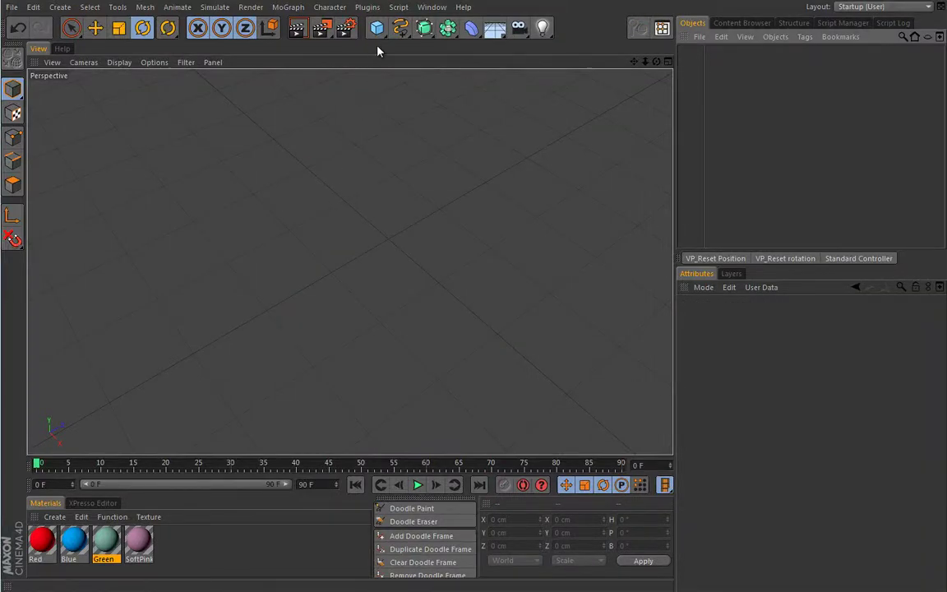
left_click_drag(374, 37, 473, 45)
key("t")
left_click_drag(556, 214, 193, 342)
left_click_drag(351, 294, 401, 219, "alt")
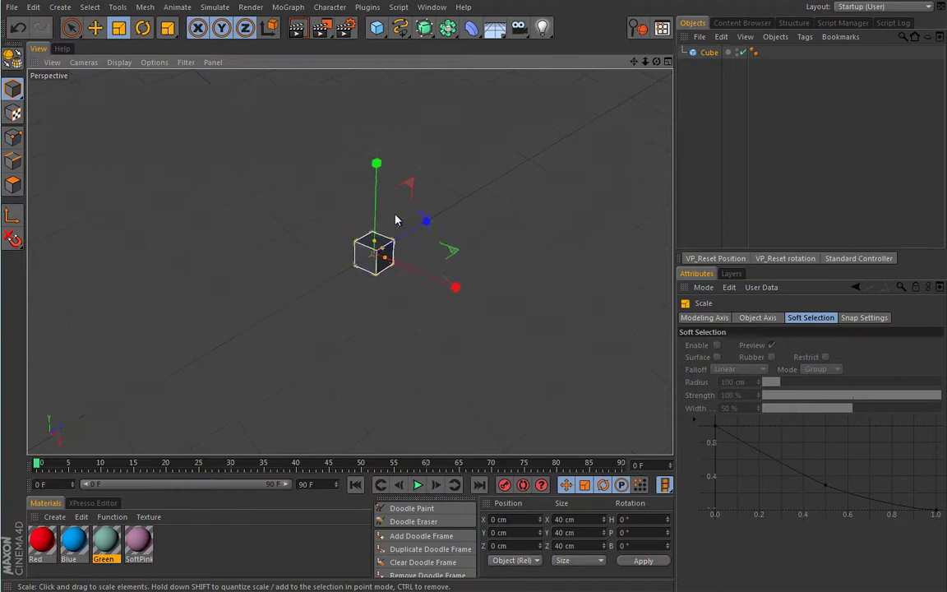
Put the cube in a Cloner with Count 10, P.Y 0 and P.X 50 cm.
left_click(293, 10)
left_click(308, 104)
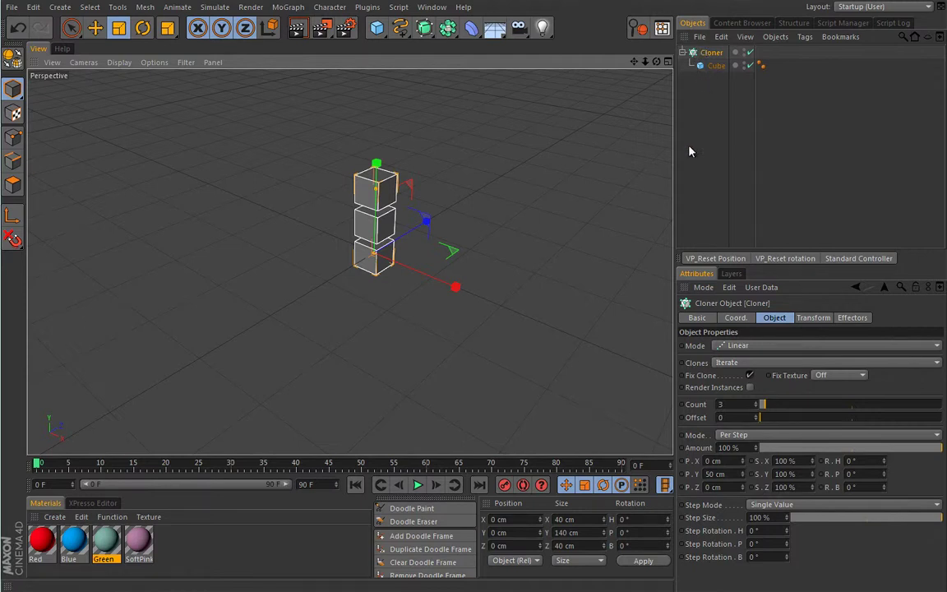
double_click(722, 404)
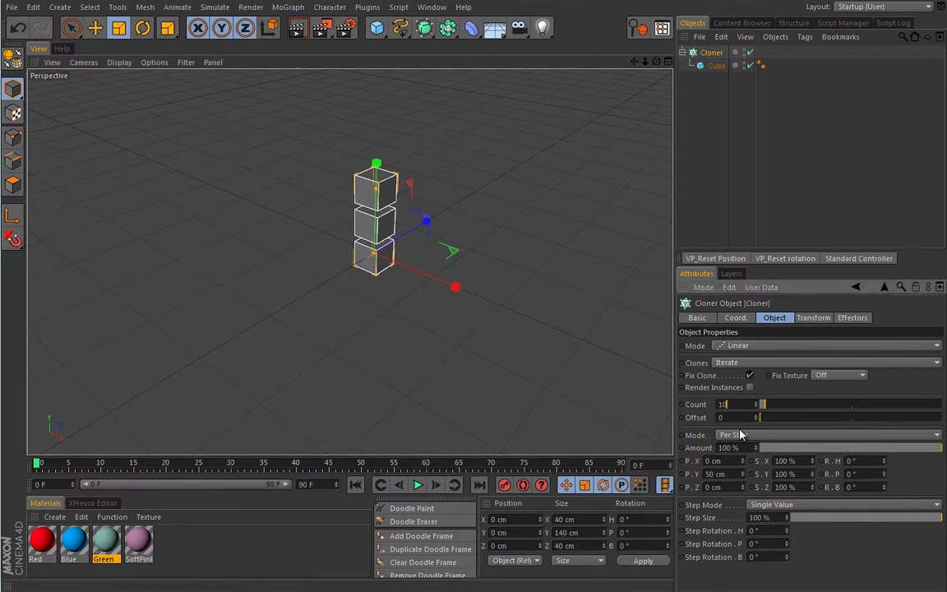
type("10")
key("Return")
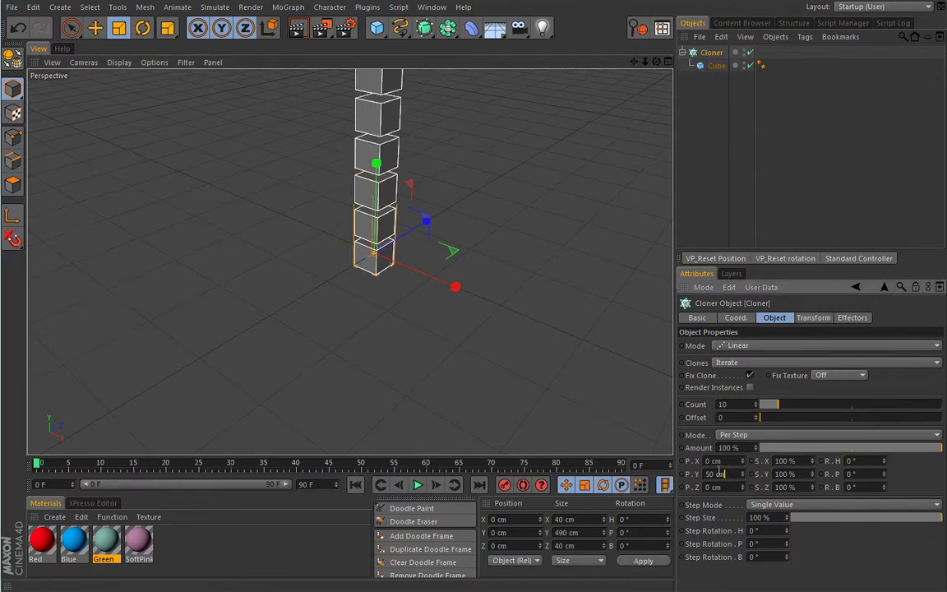
type("0")
key("Tab")
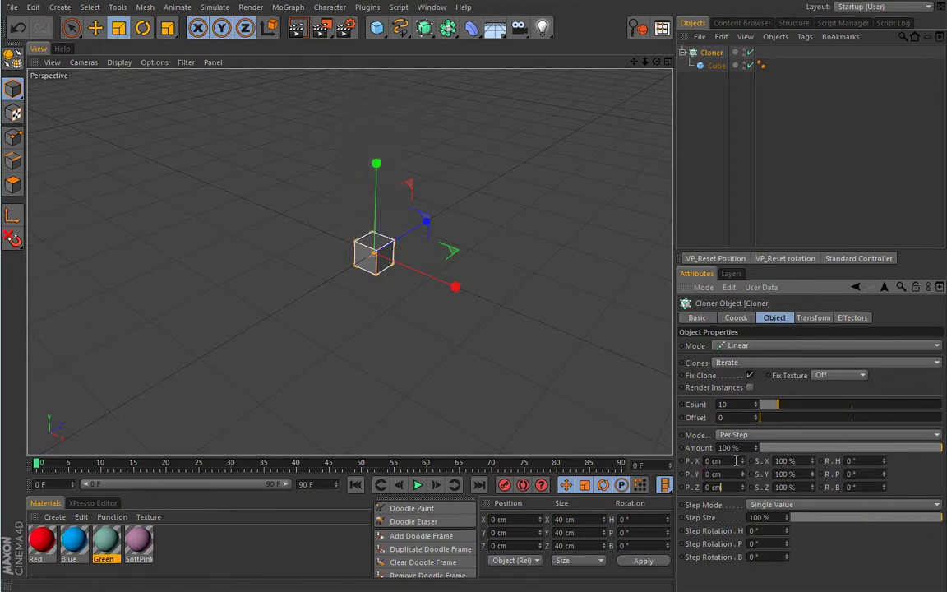
mouse_move(741, 461)
left_mouse_down()
mouse_move(744, 446)
mouse_move(737, 464)
left_mouse_up()
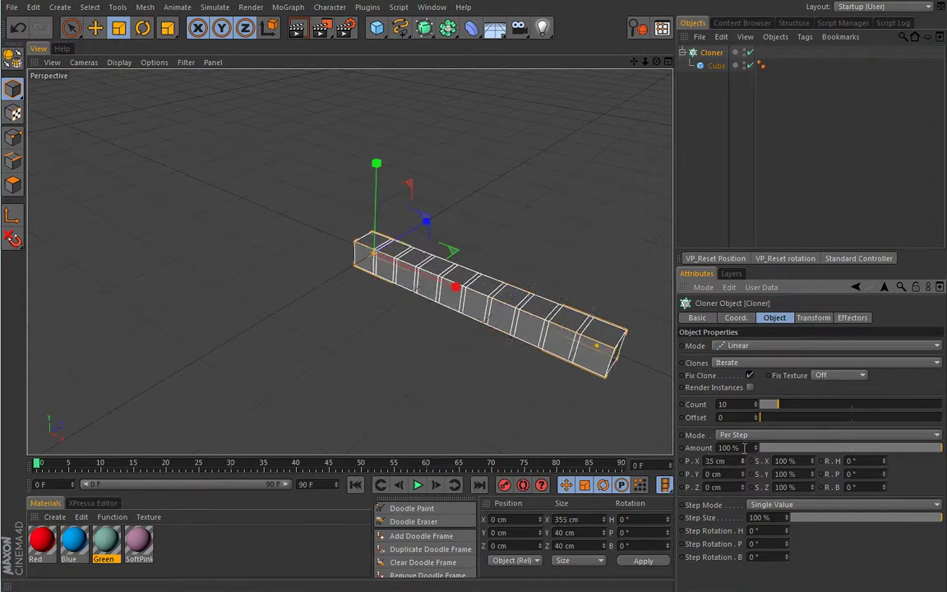
type("50")
key("Tab")
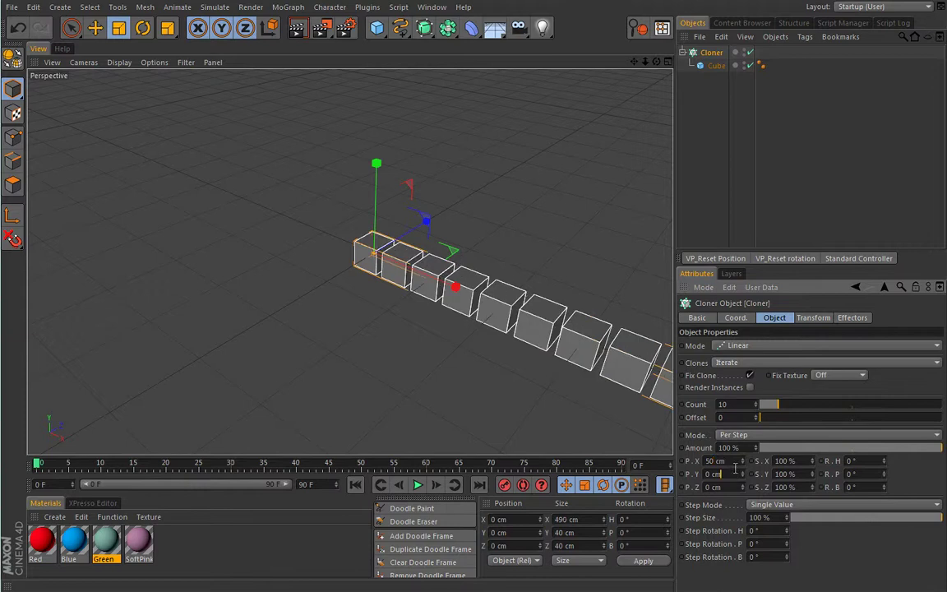
Apply the Blue material to the cloned cubes.
left_click_drag(493, 266, 365, 298, "alt")
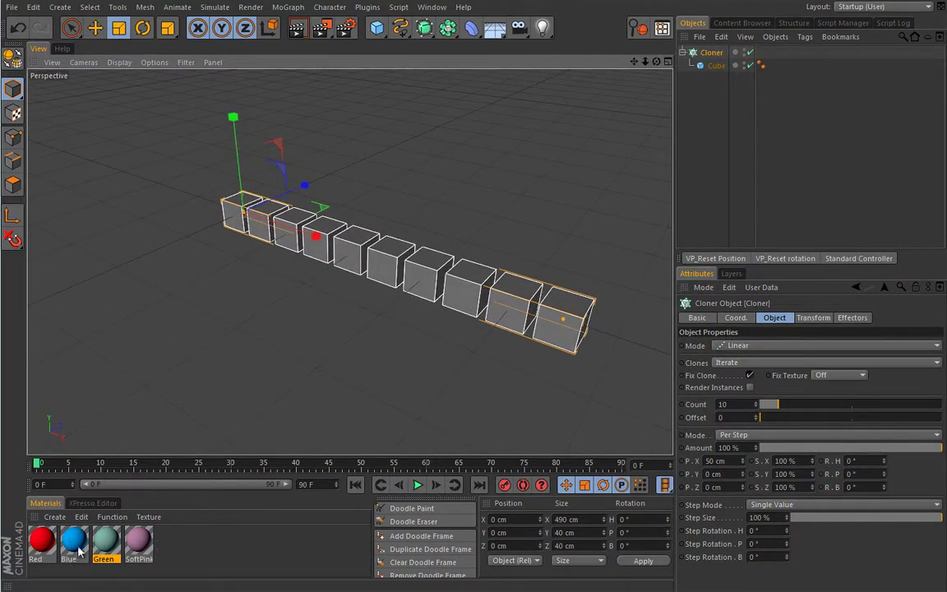
left_click_drag(87, 563, 237, 215)
left_click_drag(263, 300, 327, 321, "alt")
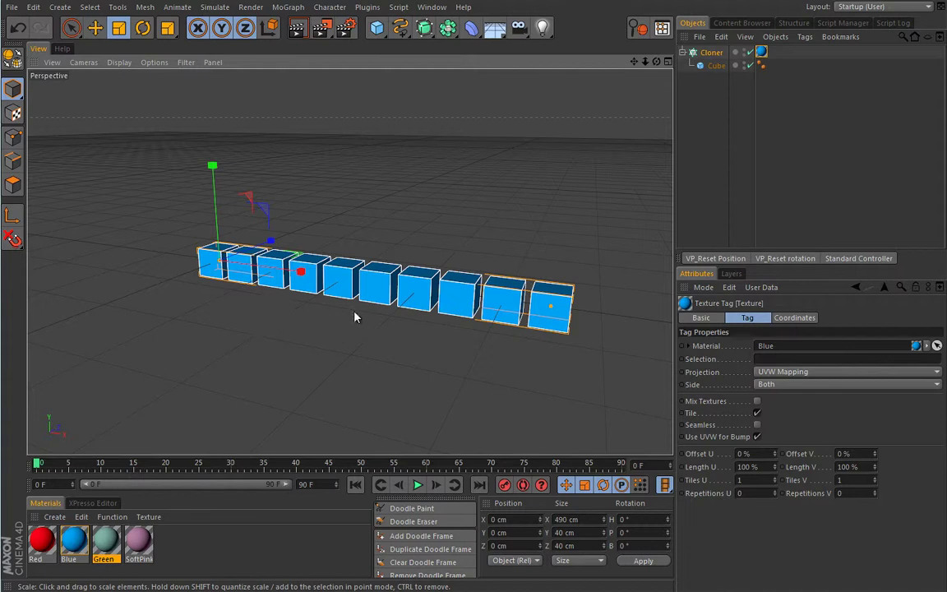
Add a Step effector to the Cloner and set the viewport to Gouraud Shading (Lines).
left_click(288, 6)
mouse_move(282, 33)
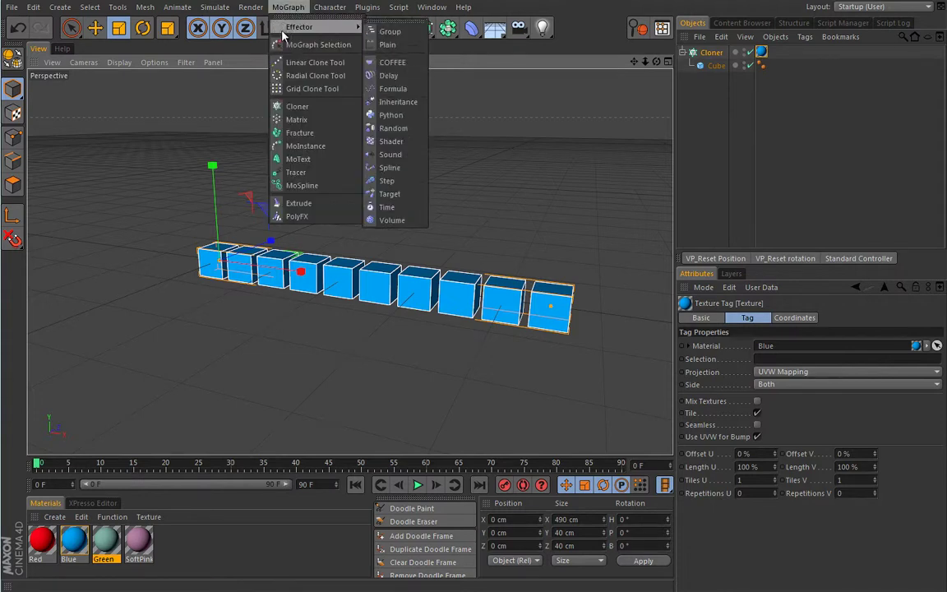
left_click(387, 180)
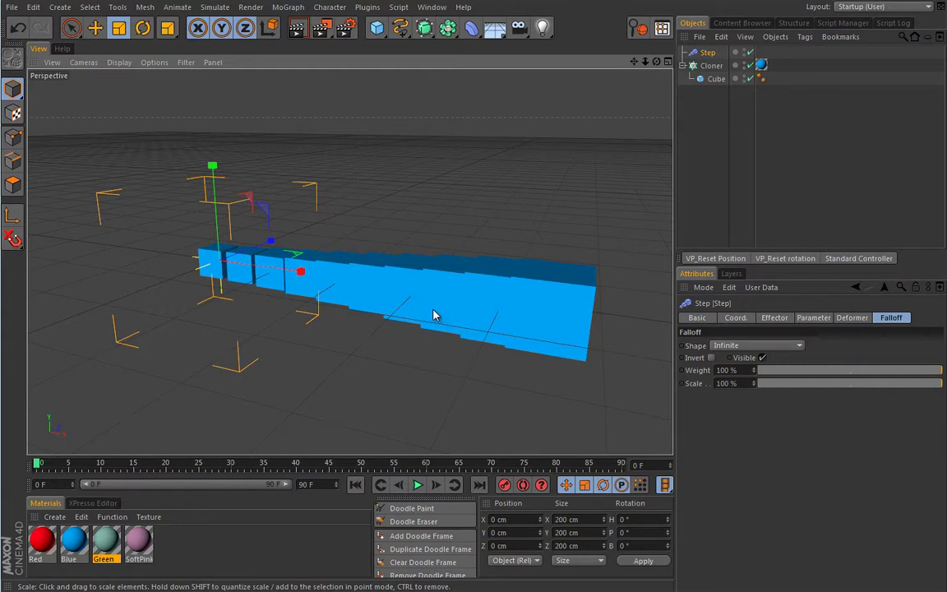
left_click(119, 61)
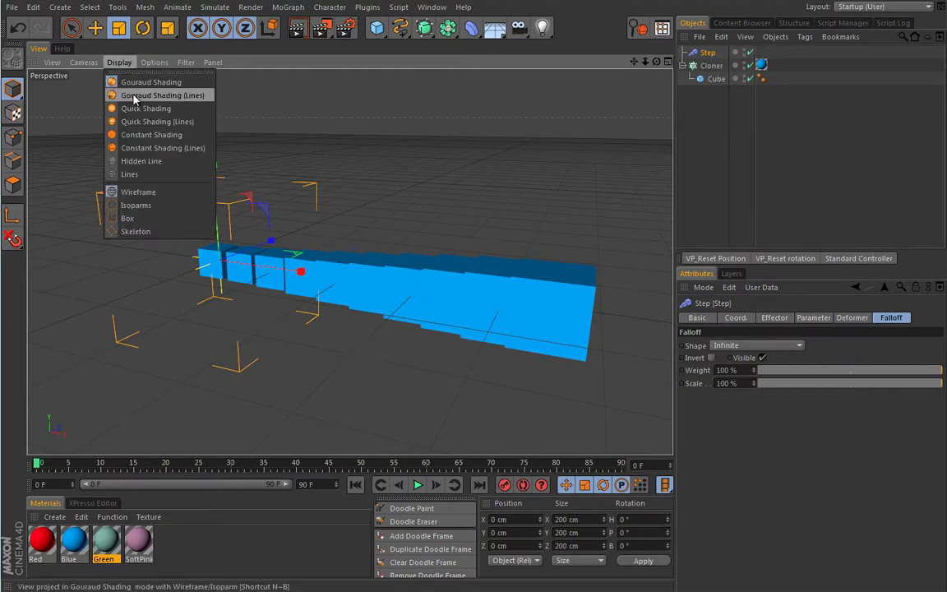
left_click(134, 97)
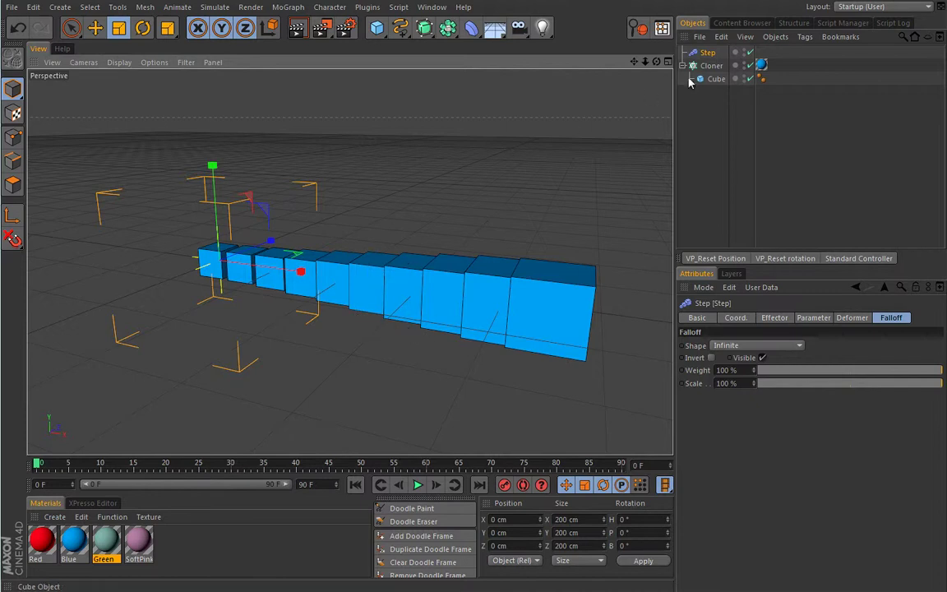
left_click(819, 321)
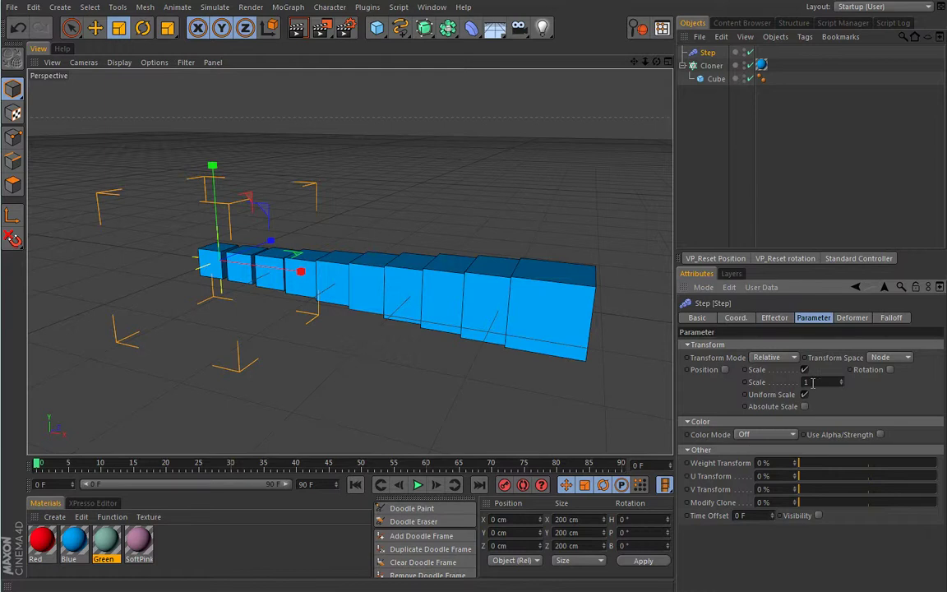
left_click(774, 317)
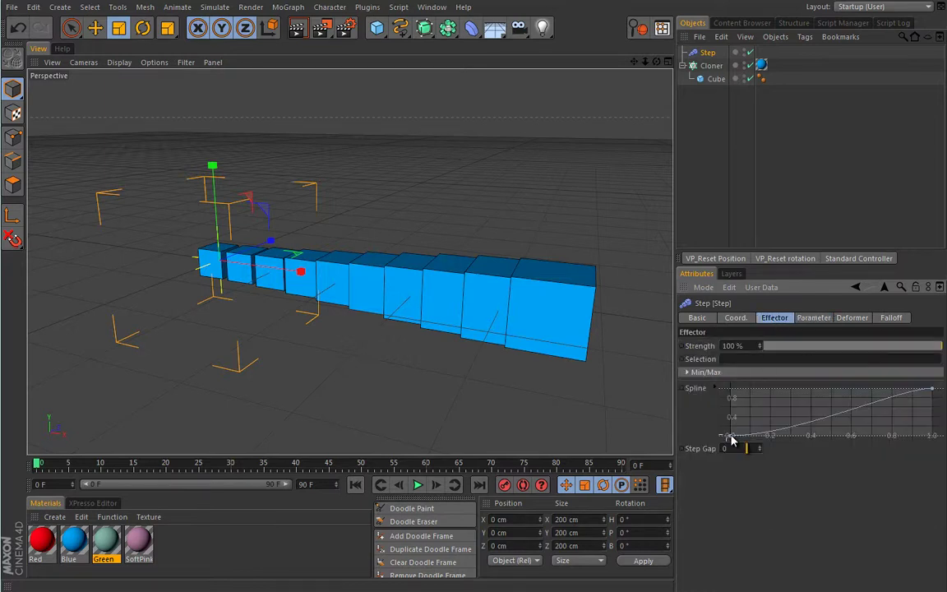
Enable Position on the Step effector and set P.Y to 100 cm.
left_click(812, 317)
left_click(771, 369)
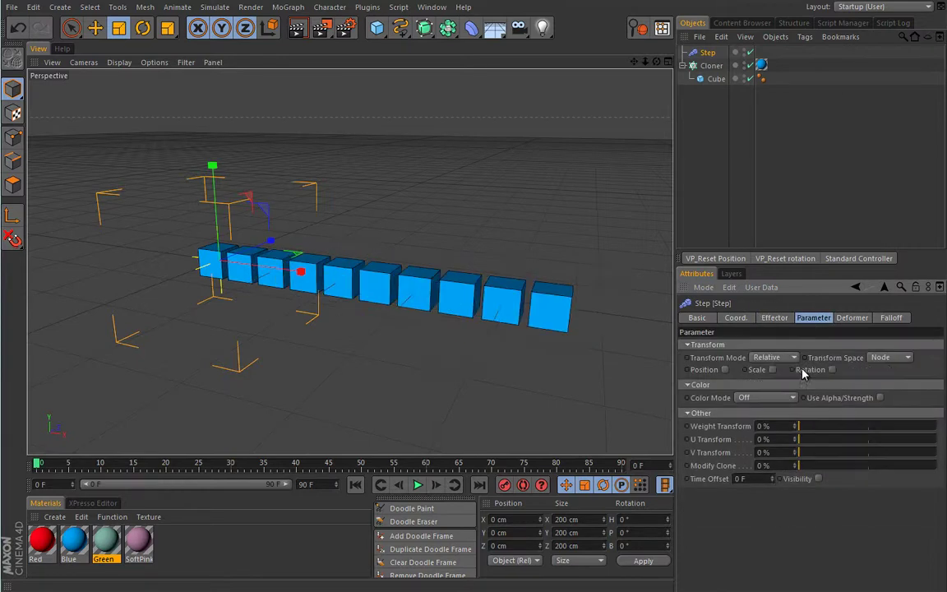
left_click(724, 370)
left_click_drag(764, 401, 763, 395)
left_click(740, 395)
type("100")
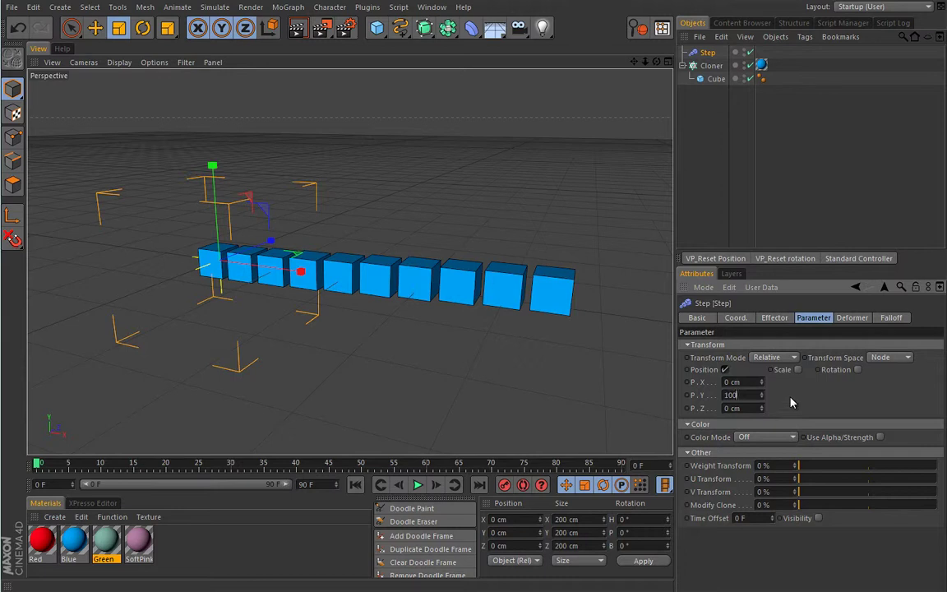
key("Return")
mouse_move(416, 335)
left_mouse_down("alt")
mouse_move(496, 299)
mouse_move(478, 308)
left_mouse_up("alt")
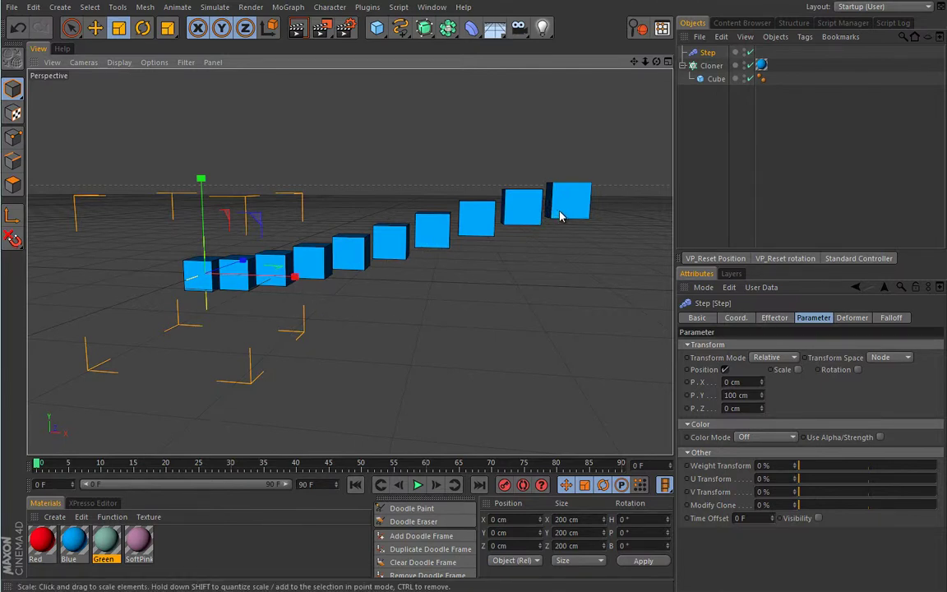
Enable Scale on the Step effector and set it to 0.23.
left_click(797, 369)
left_click_drag(866, 382, 851, 435)
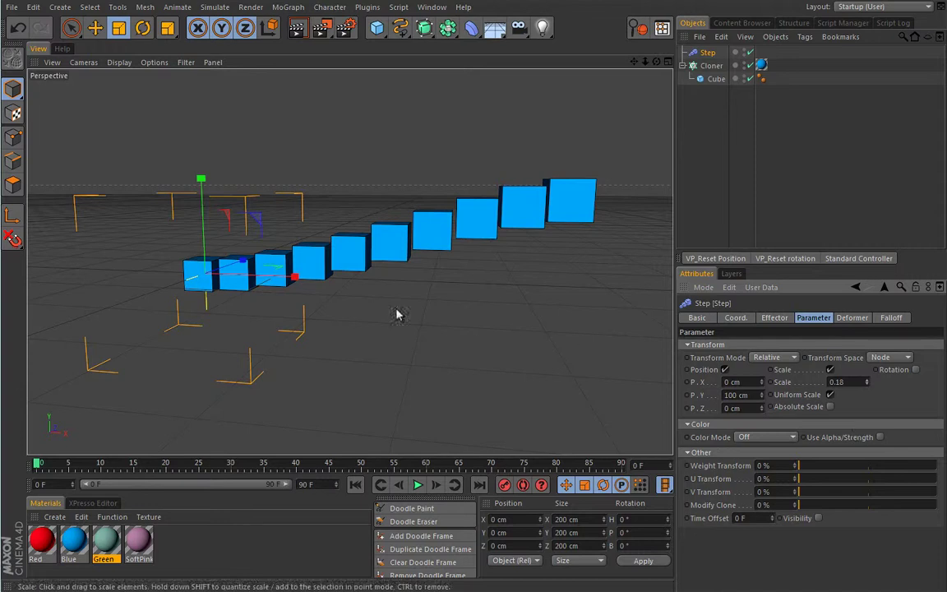
left_click_drag(873, 388, 875, 382)
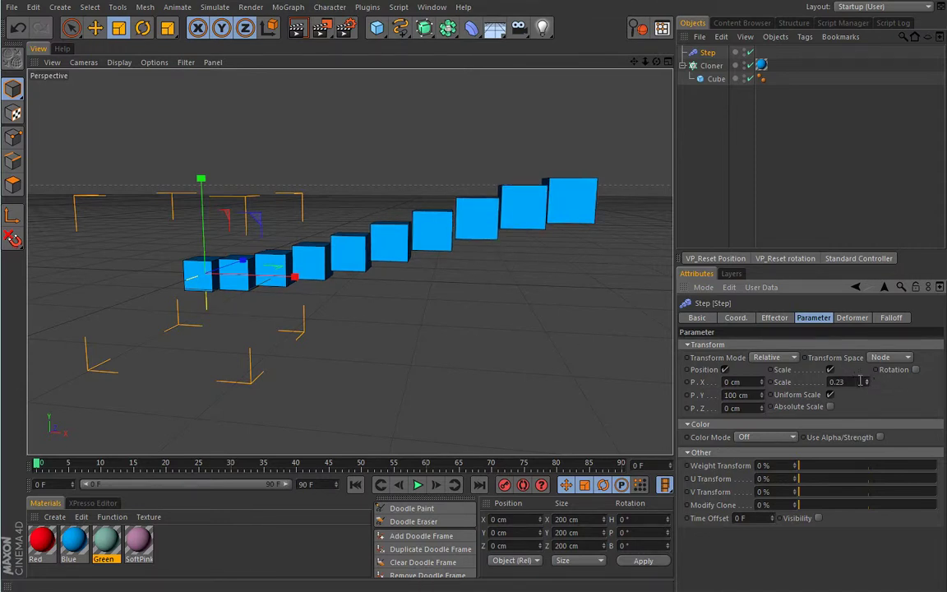
Bend the Step spline into a bell with its end at zero, and set Scale to 0.79.
left_click(774, 319)
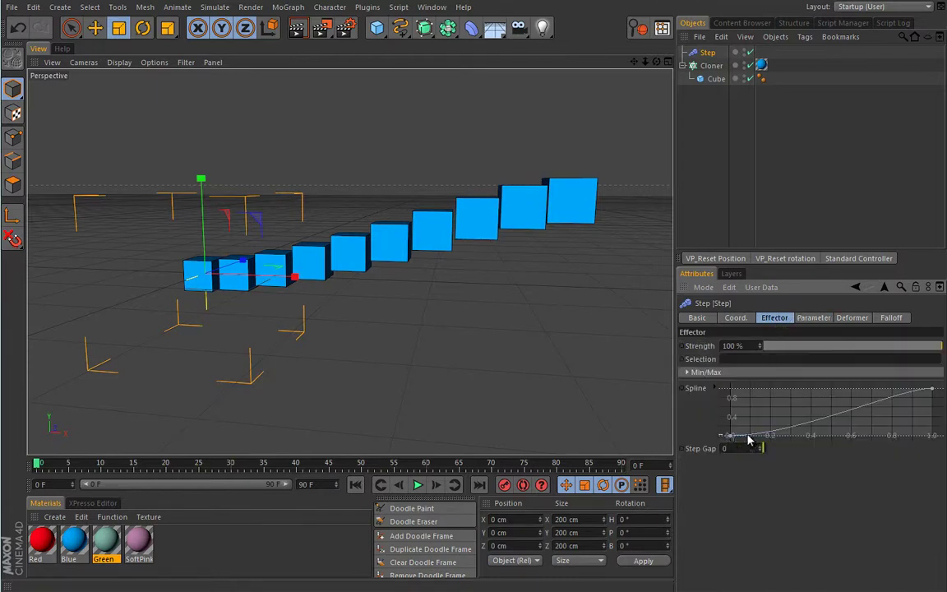
mouse_move(731, 438)
left_mouse_down()
mouse_move(731, 393)
mouse_move(724, 445)
mouse_move(729, 437)
left_mouse_up()
left_click_drag(931, 389, 932, 440)
mouse_move(849, 440)
left_mouse_down()
mouse_move(839, 397)
mouse_move(853, 384)
left_mouse_up()
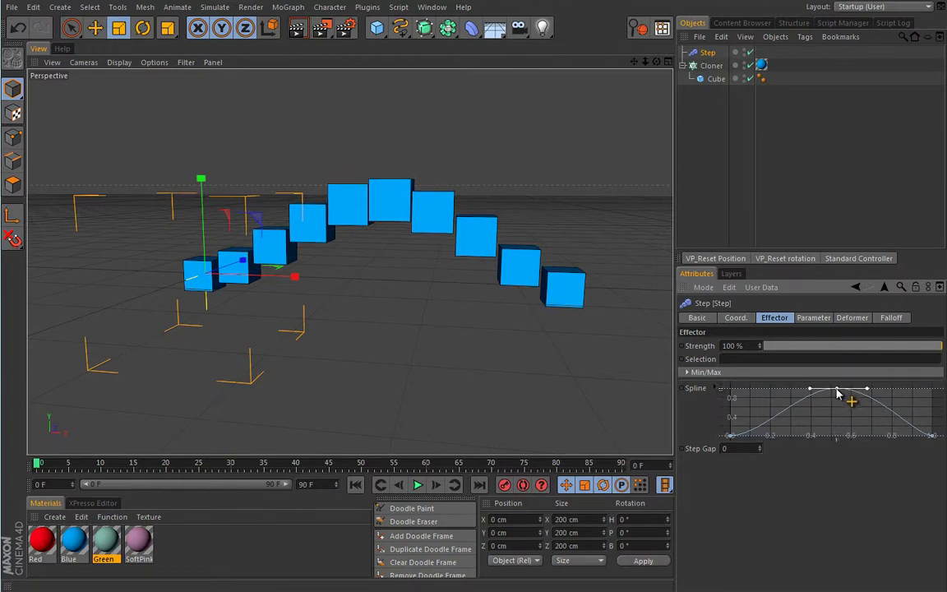
left_click(812, 317)
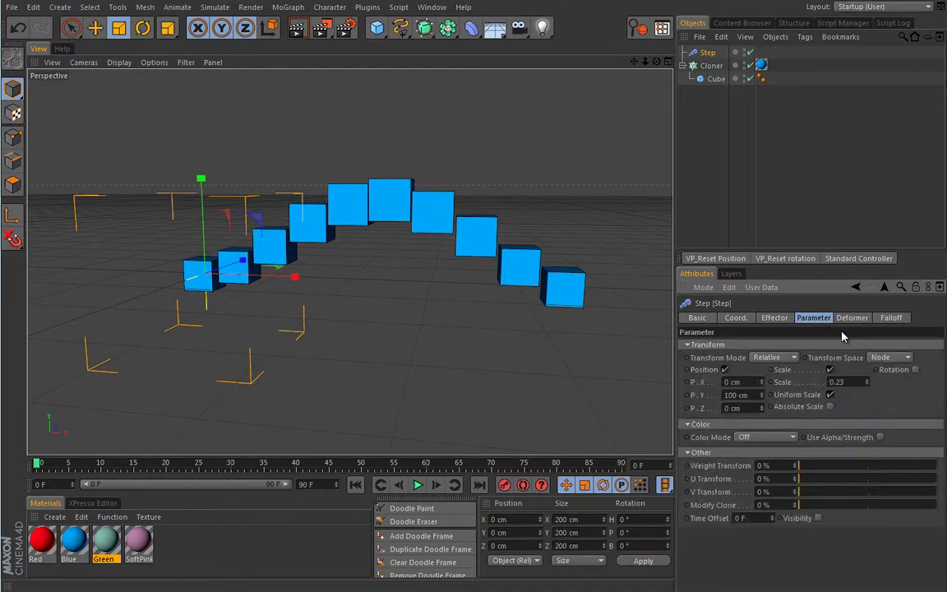
mouse_move(867, 380)
left_mouse_down()
mouse_move(787, 330)
mouse_move(789, 317)
mouse_move(806, 326)
left_mouse_up()
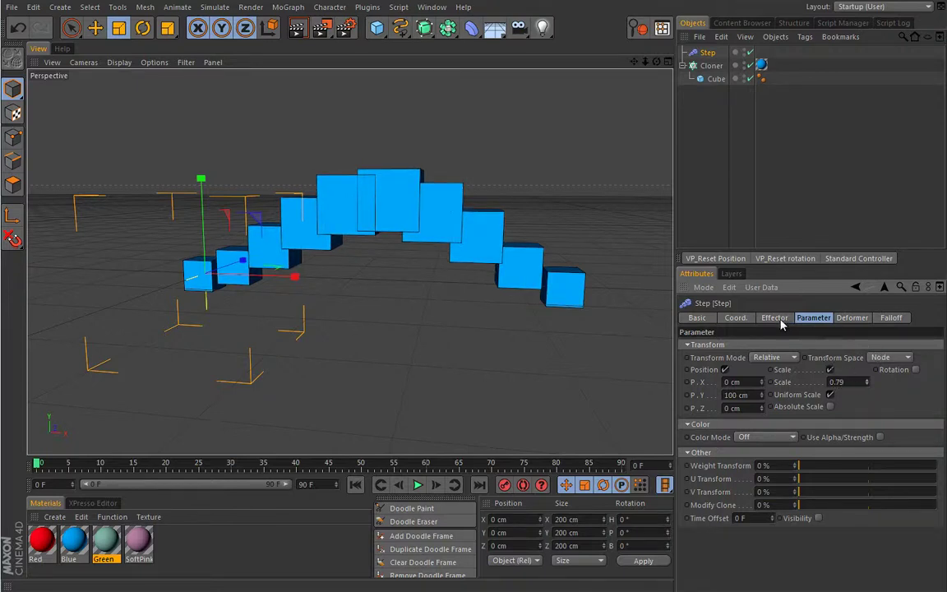
left_click(782, 319)
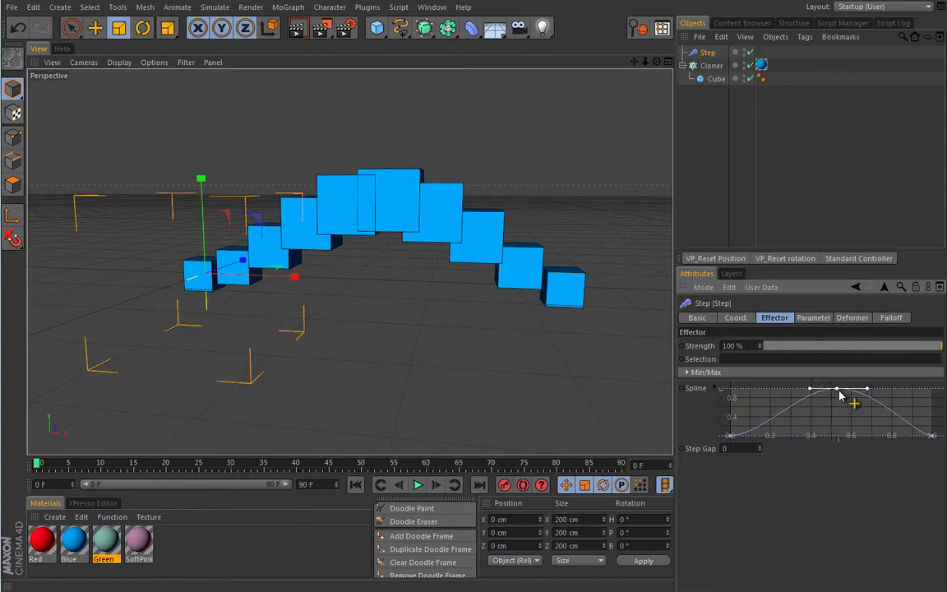
Drag the Cloner's P.X spacing to 81 cm and orbit to look down on the arch.
left_click(708, 67)
left_click_drag(744, 464, 743, 444)
scroll(357, 320, "up", 2)
scroll(356, 321, "down", 5)
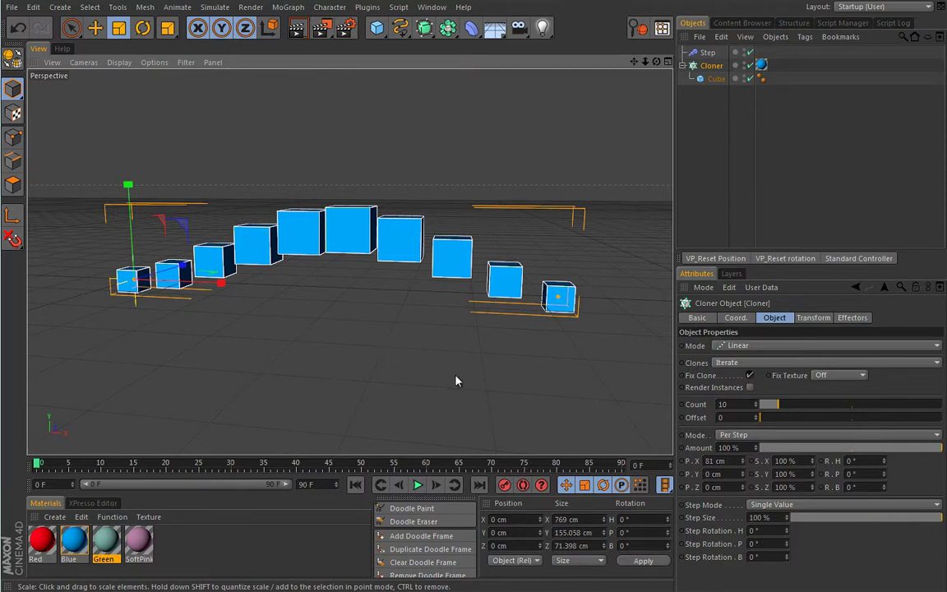
left_click_drag(451, 329, 433, 341, "alt")
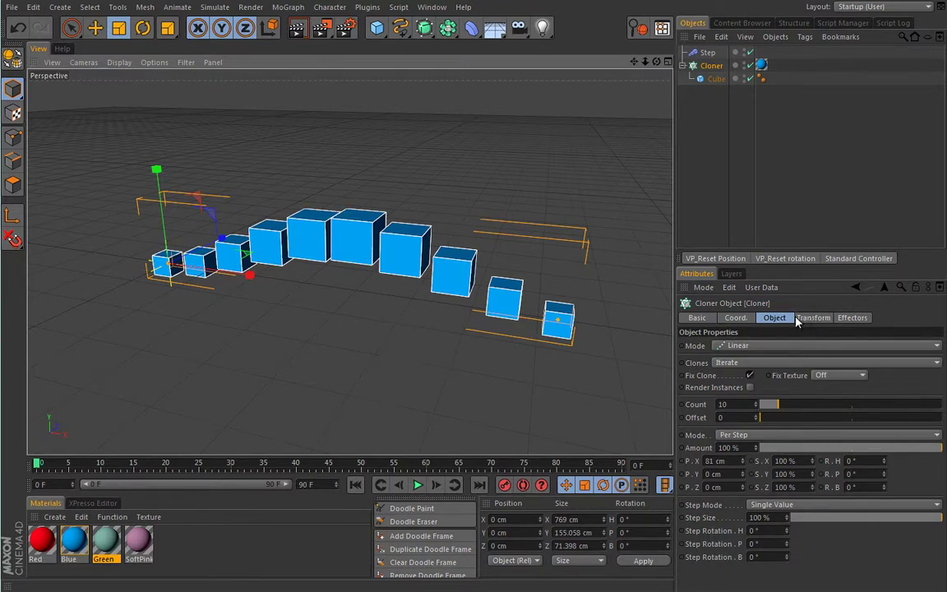
In the Step effector's parameters, turn off Scale and set Color Mode to On.
left_click(706, 51)
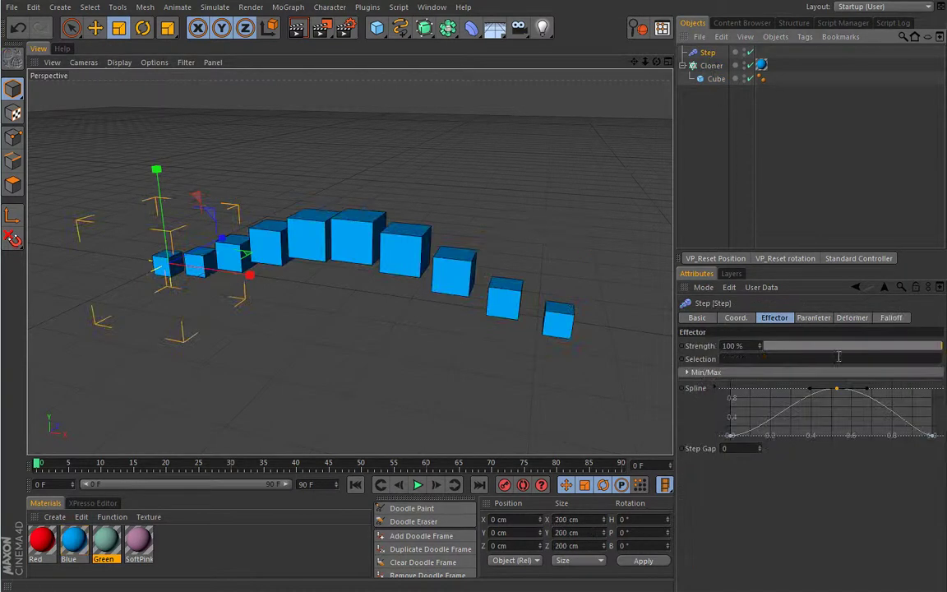
left_click(813, 318)
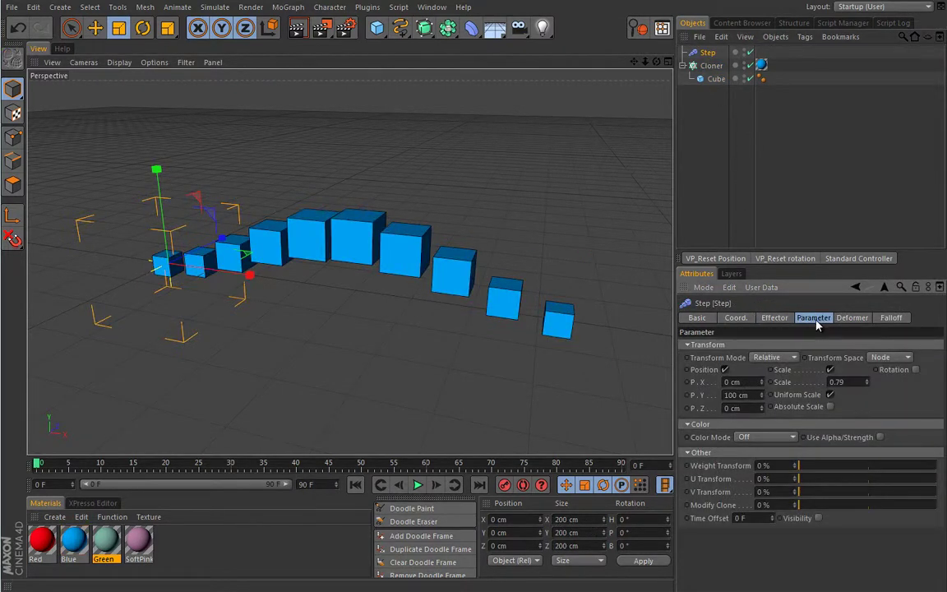
left_click(829, 369)
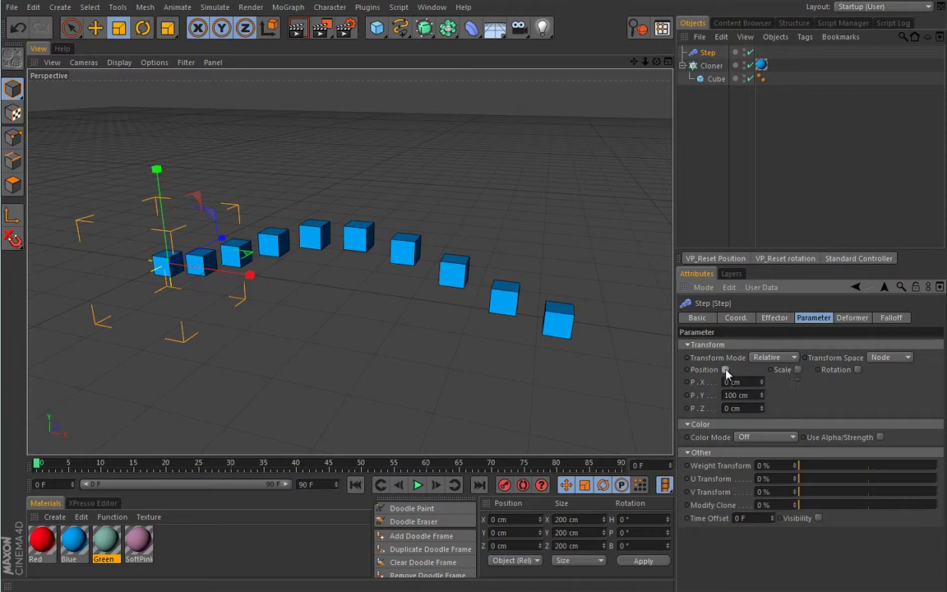
left_click(724, 369)
left_click(765, 398)
left_click(765, 423)
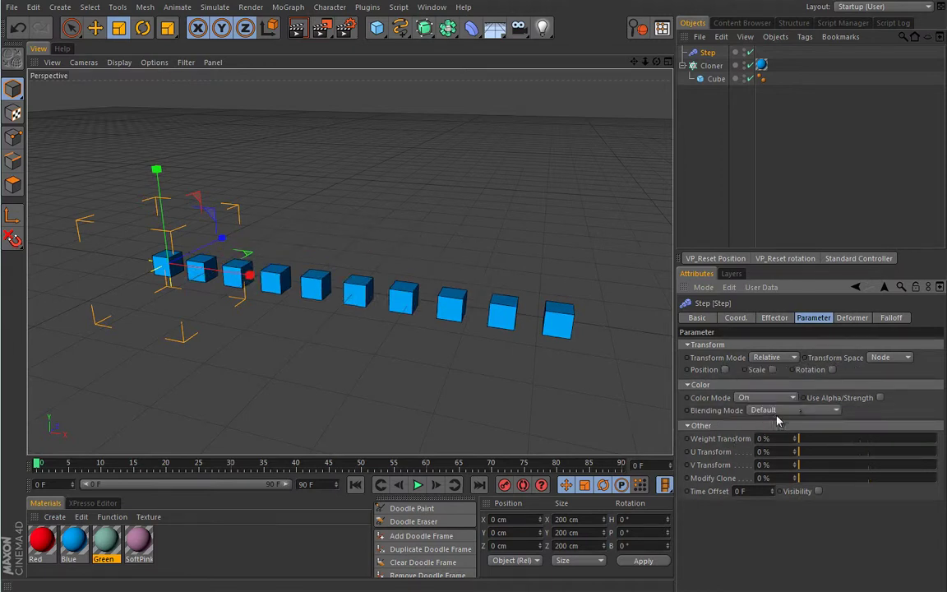
left_click(724, 368)
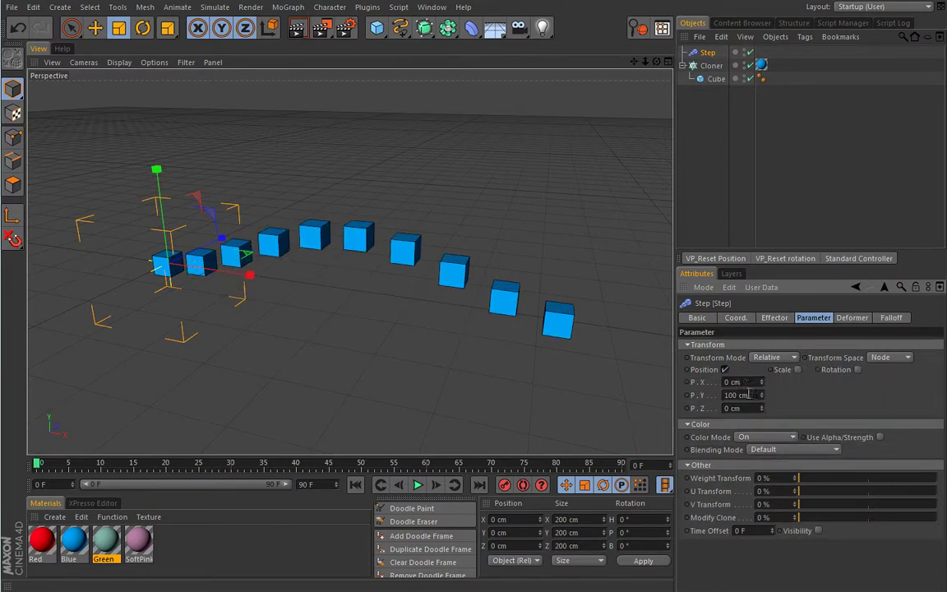
Raise the Step spline's end point to full and deselect to view the black-to-white gradient.
left_click(774, 318)
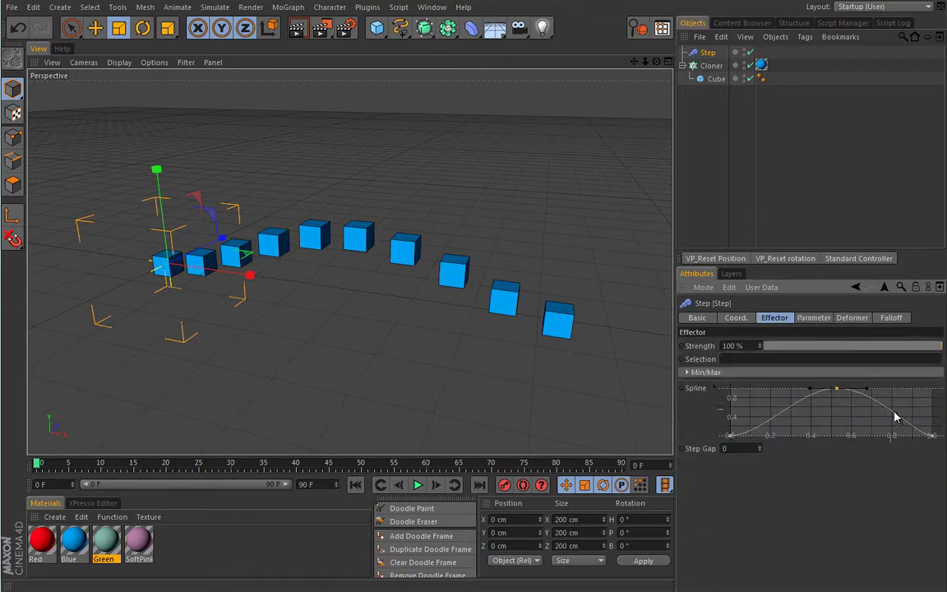
left_click_drag(932, 433, 934, 389)
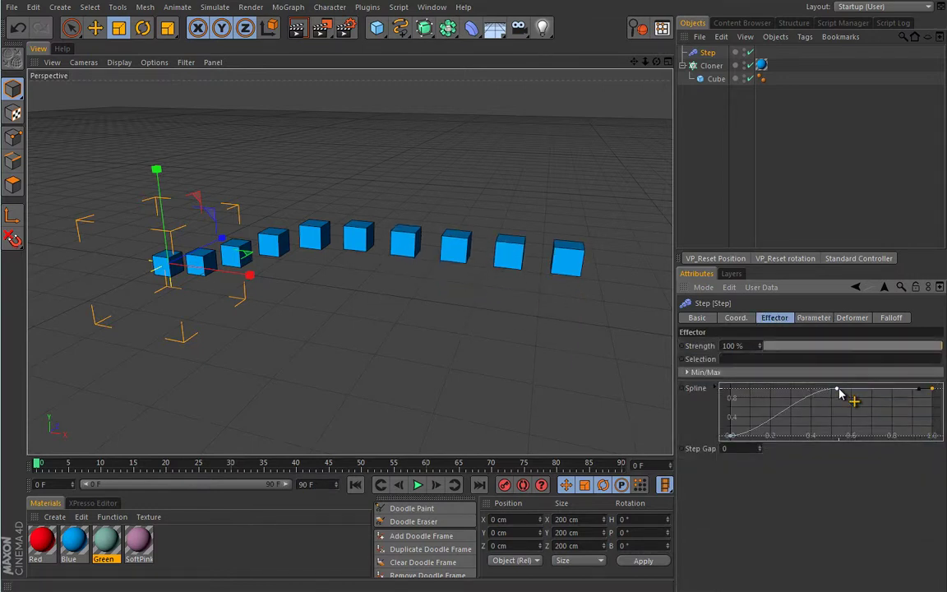
mouse_move(839, 393)
left_mouse_down()
mouse_move(835, 366)
mouse_move(841, 399)
left_mouse_up()
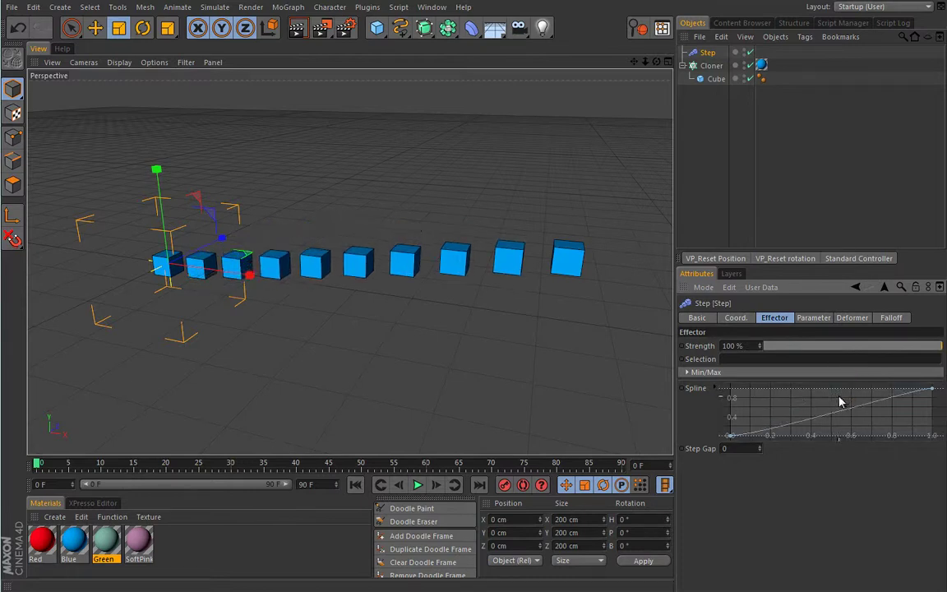
left_click(773, 106)
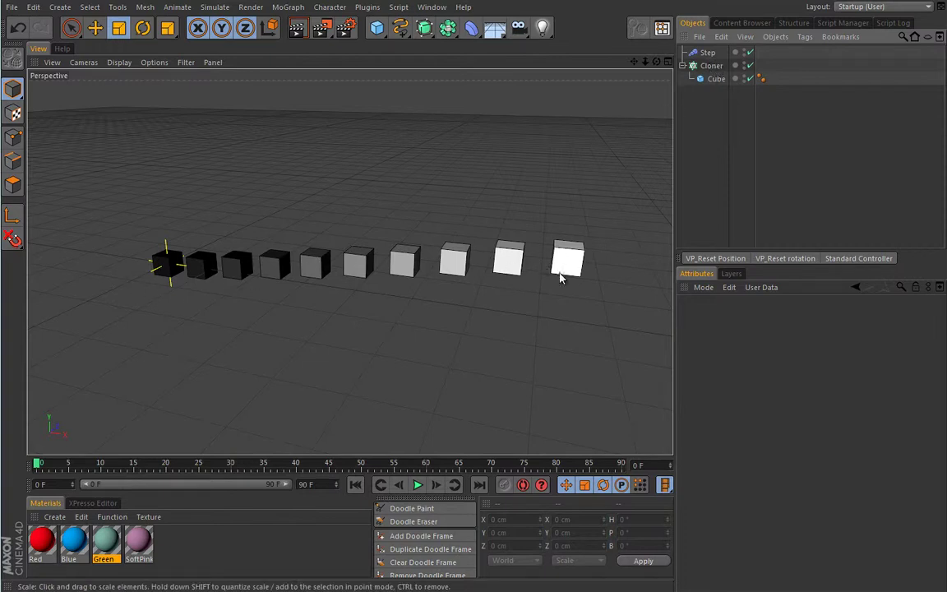
Reselect Step and reshape its spline's first point so the ramp eases in from zero.
left_click(707, 52)
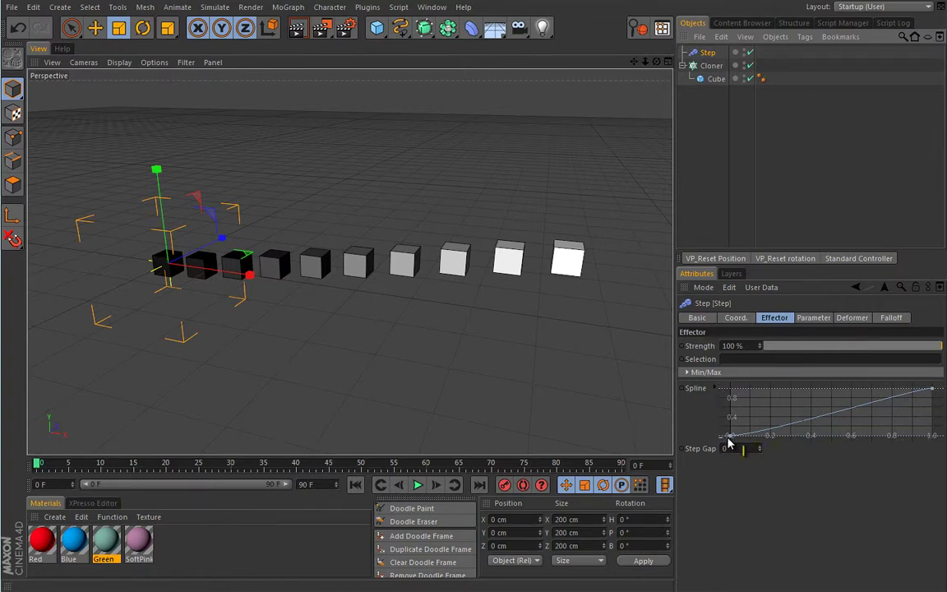
left_click(812, 317)
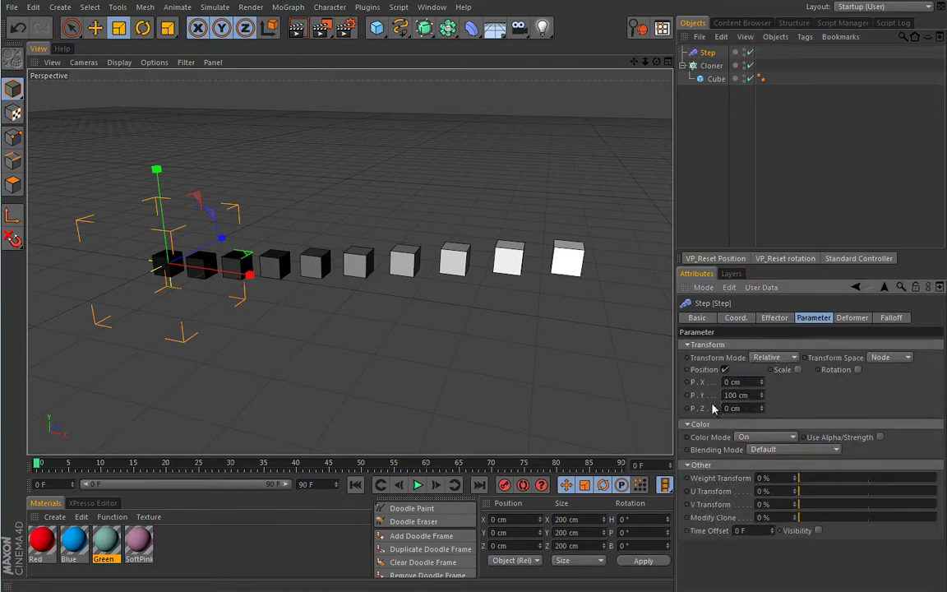
left_click(773, 318)
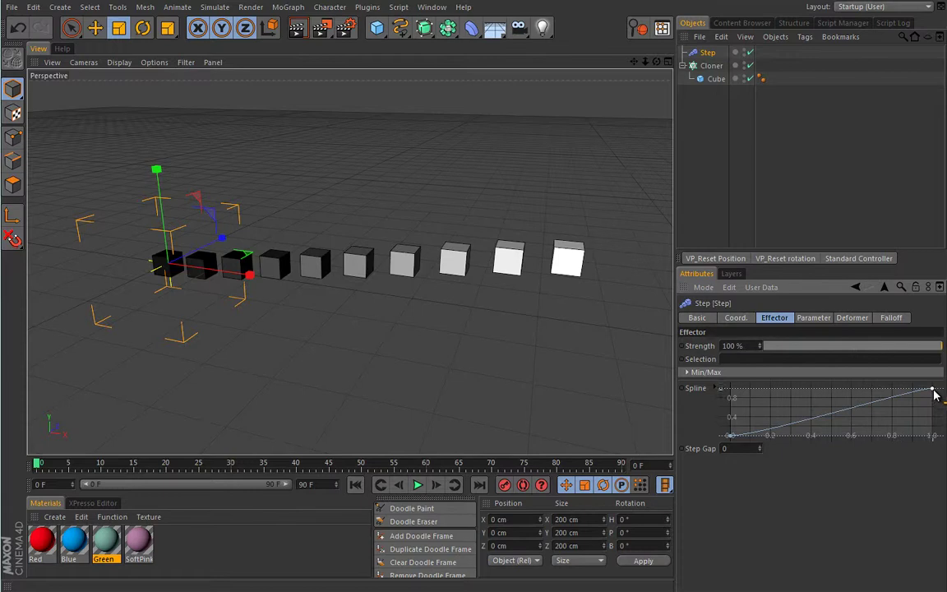
left_click(813, 317)
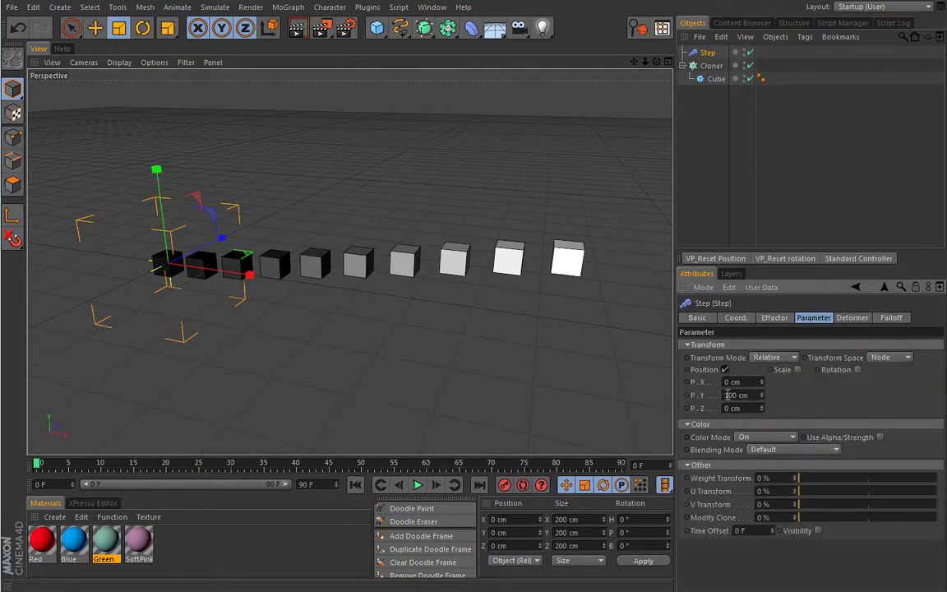
left_click(774, 318)
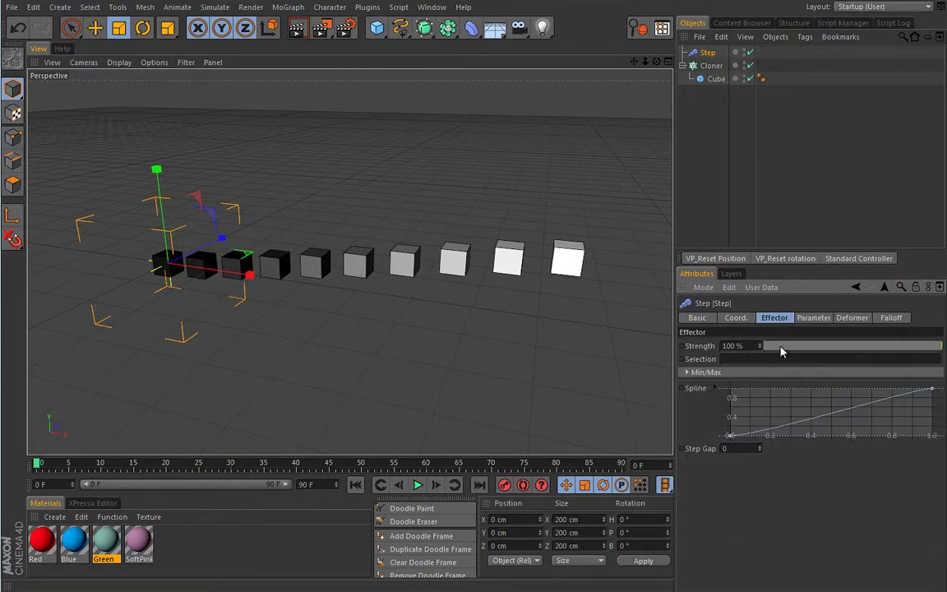
mouse_move(730, 441)
left_mouse_down()
mouse_move(734, 397)
mouse_move(729, 442)
mouse_move(733, 394)
mouse_move(727, 430)
mouse_move(722, 386)
mouse_move(733, 444)
mouse_move(724, 423)
mouse_move(728, 437)
left_mouse_up()
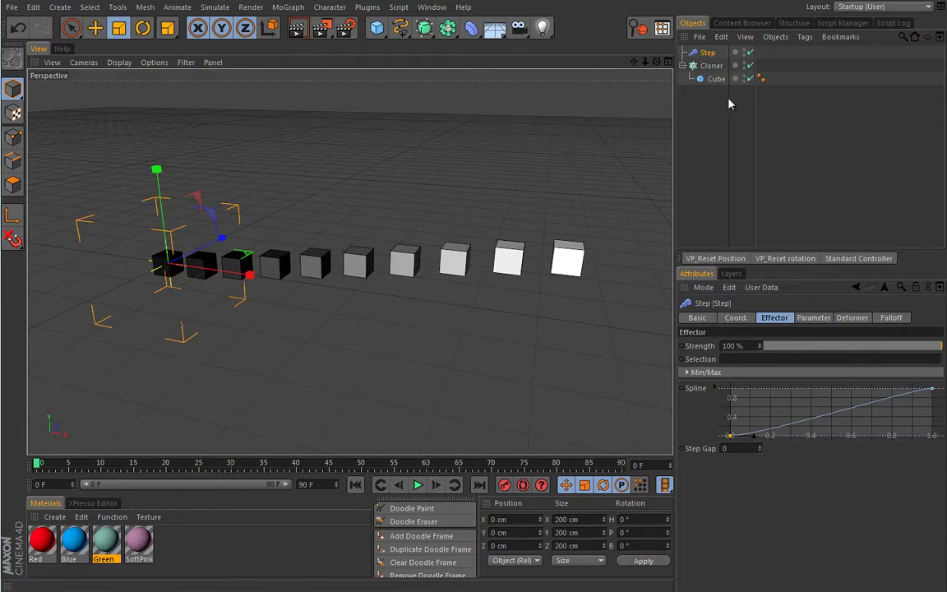
Delete all objects with Ctrl+A and Delete, then show the MoGraph Effector list.
key("ctrl+a")
key("Delete")
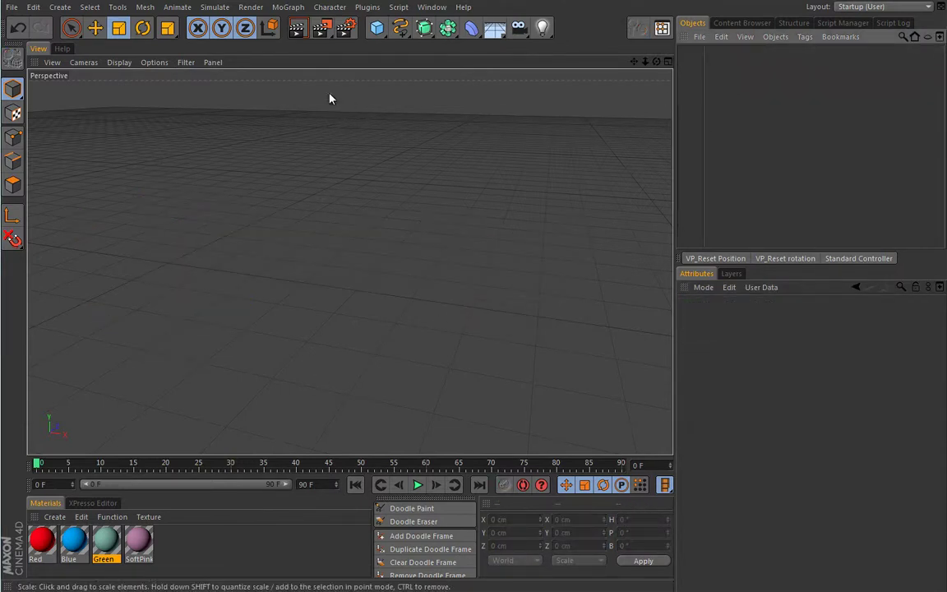
left_click(288, 7)
mouse_move(287, 29)
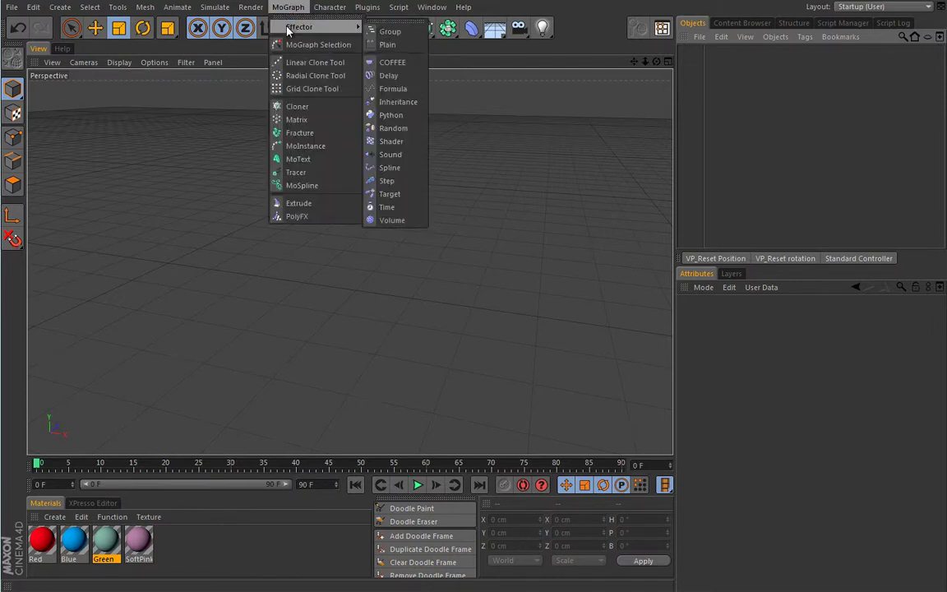
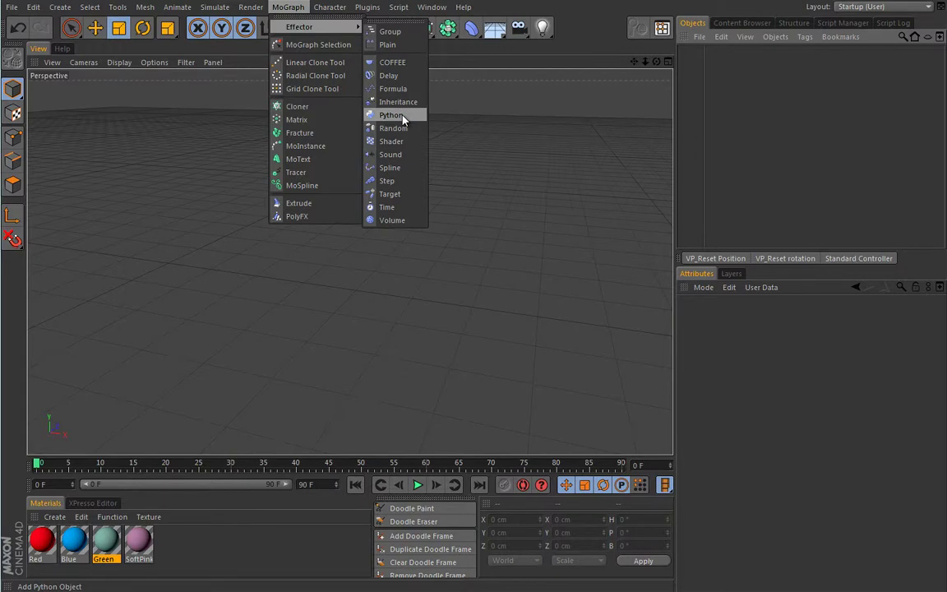
Add a Time effector and a torus primitive to the scene.
left_click(388, 208)
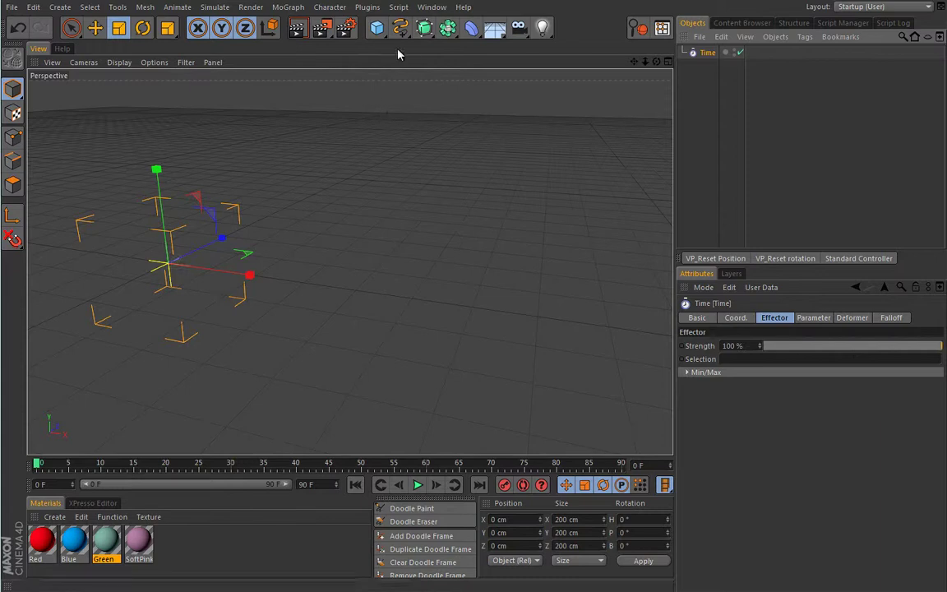
left_click(377, 27)
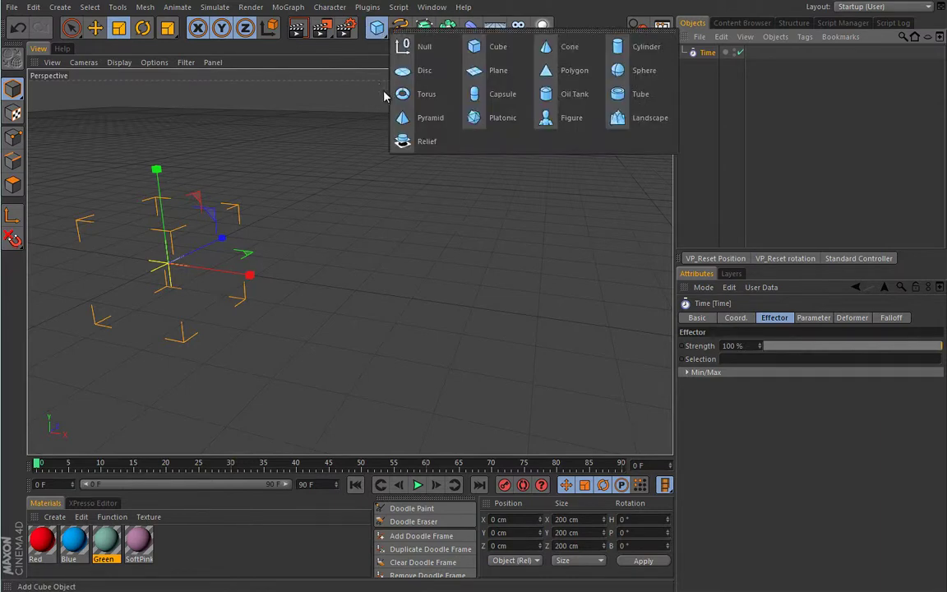
left_click(411, 94)
Scale the torus down to 100 × 20 × 100 cm.
left_click(345, 201)
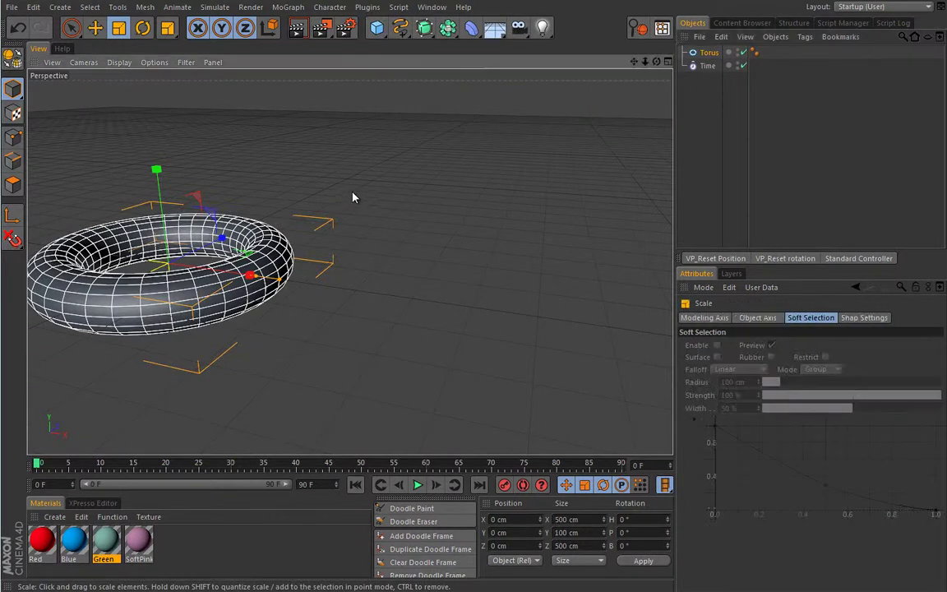
left_click_drag(391, 186, 37, 289)
left_click_drag(347, 160, 444, 191, "alt")
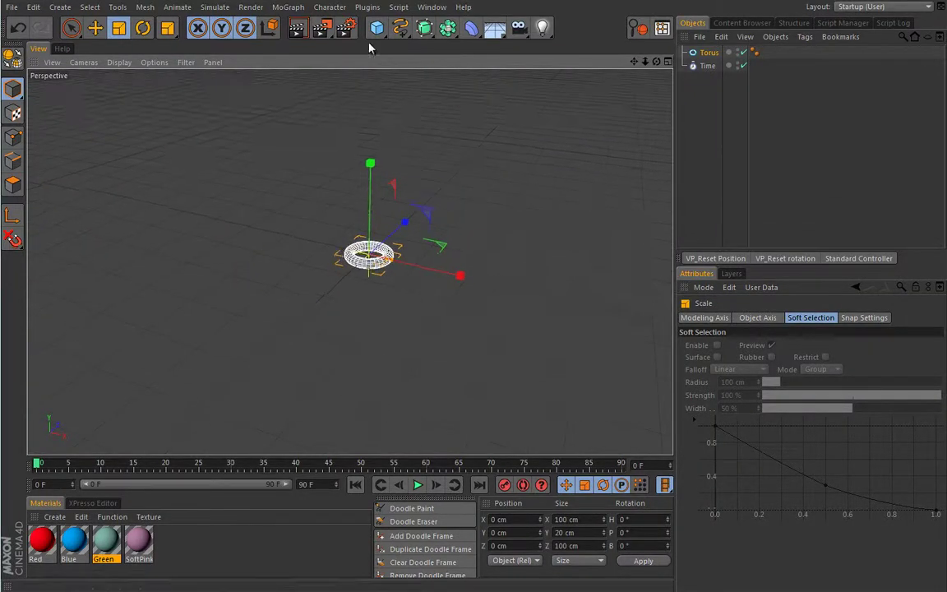
Wrap the torus in a new Cloner and set its Count to 1.
left_click(288, 8)
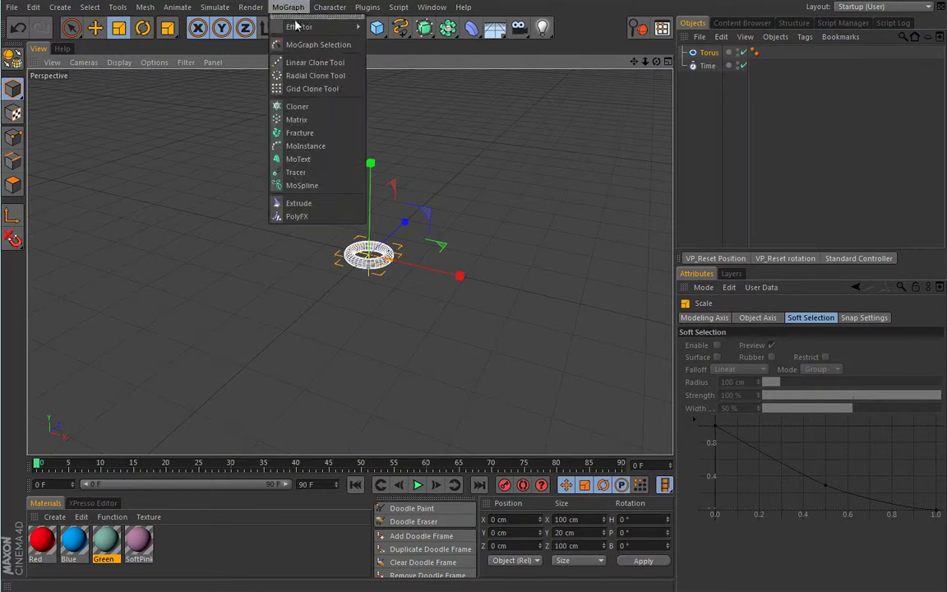
left_click(297, 106)
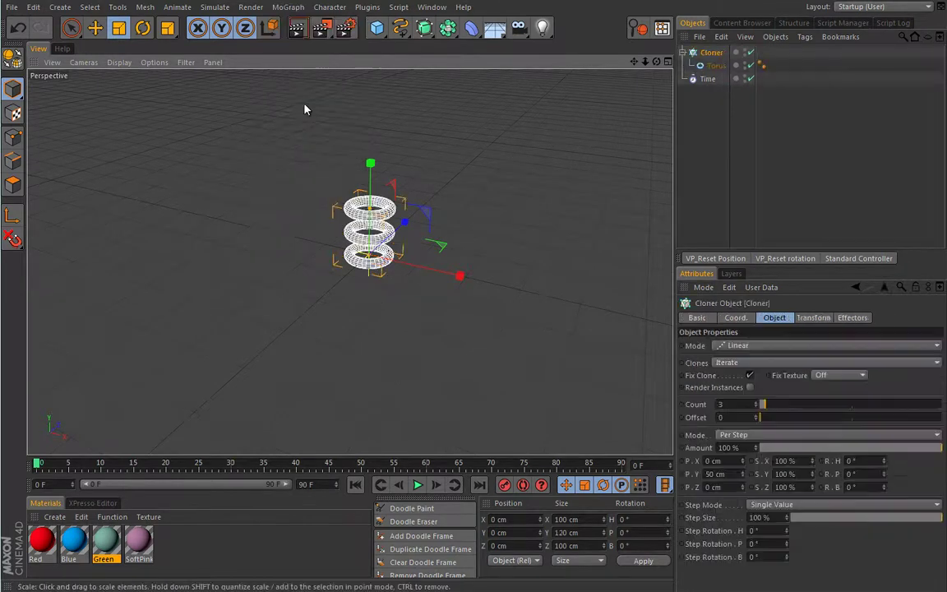
double_click(721, 403)
type("1")
left_click(733, 416)
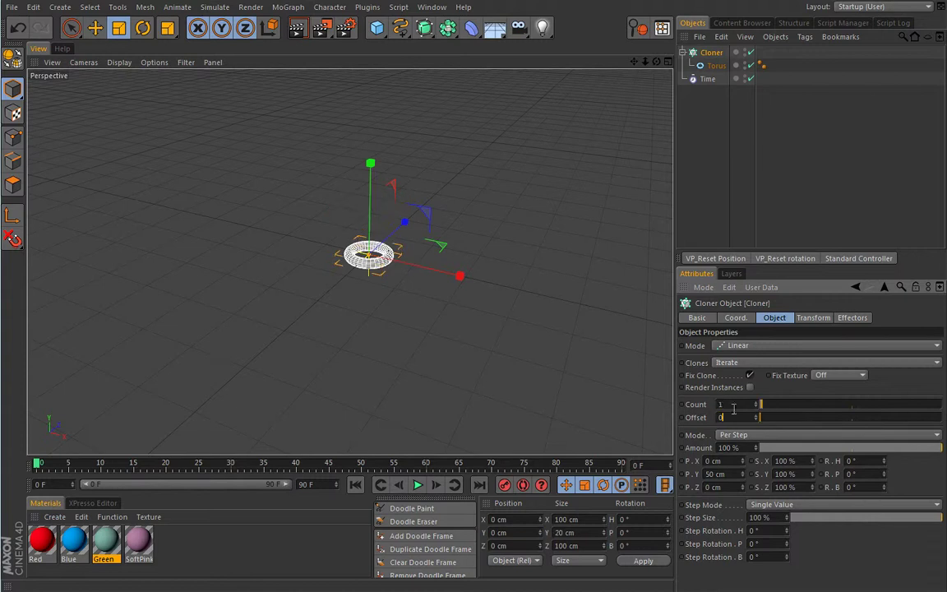
middle_click_drag(349, 287, 309, 295, "alt")
right_click_drag(309, 295, 434, 307, "alt")
middle_click_drag(434, 307, 420, 368, "alt")
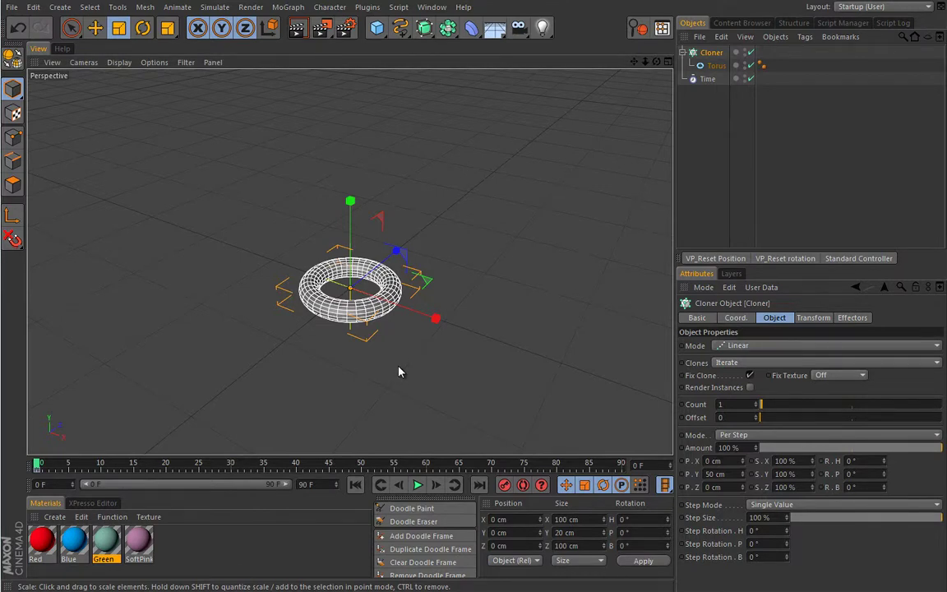
Add the Time effector to the Cloner's Effectors list.
left_click(855, 318)
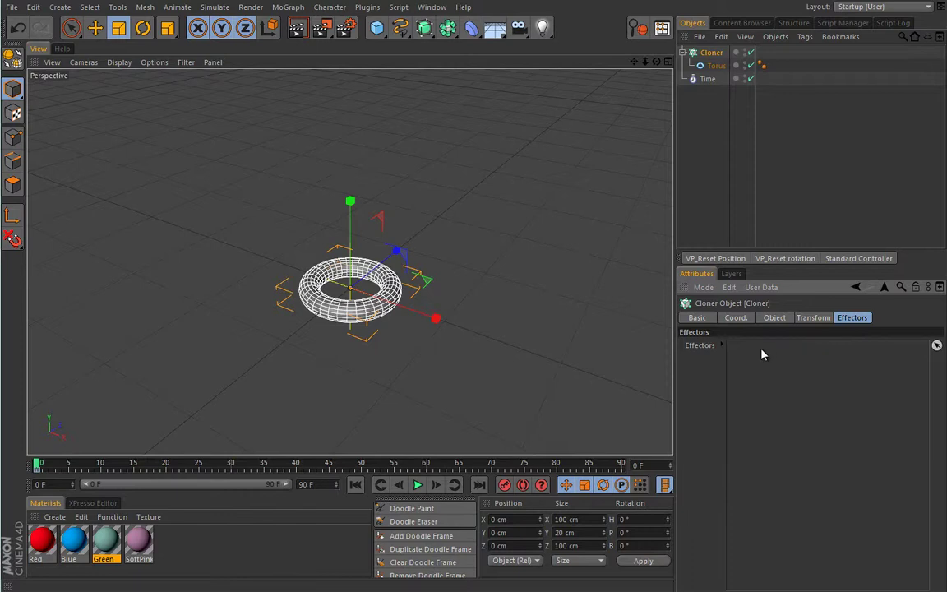
left_click_drag(682, 79, 754, 355)
left_click(705, 79)
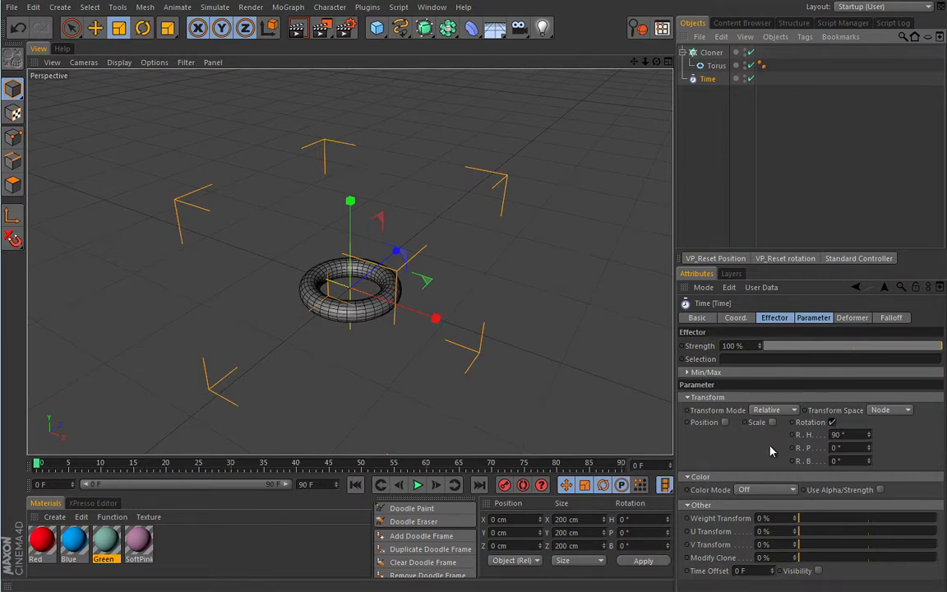
Change the Time effector's rotation from heading to bank 90° and preview the spin.
left_click(417, 485)
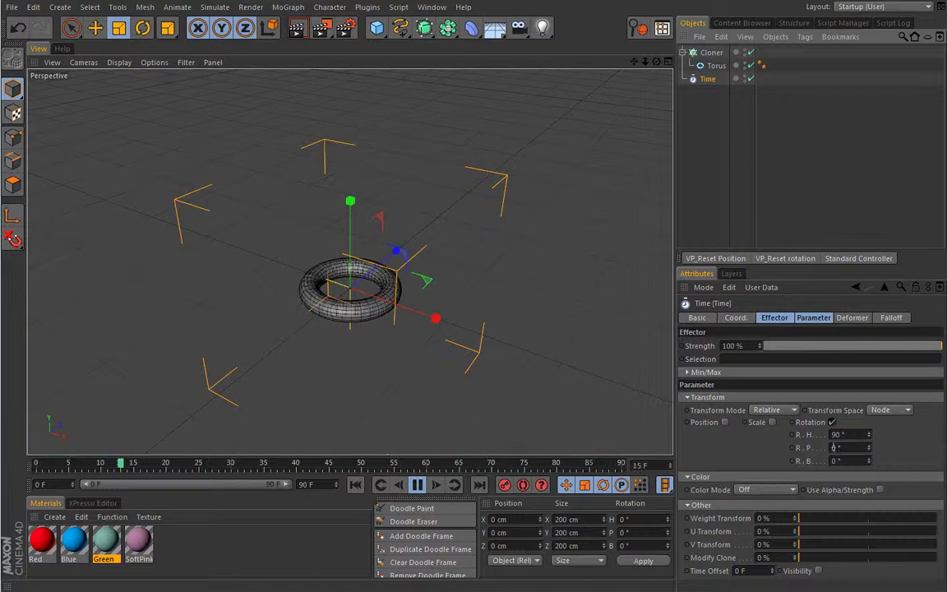
left_click(838, 434)
left_click_drag(868, 466, 857, 438)
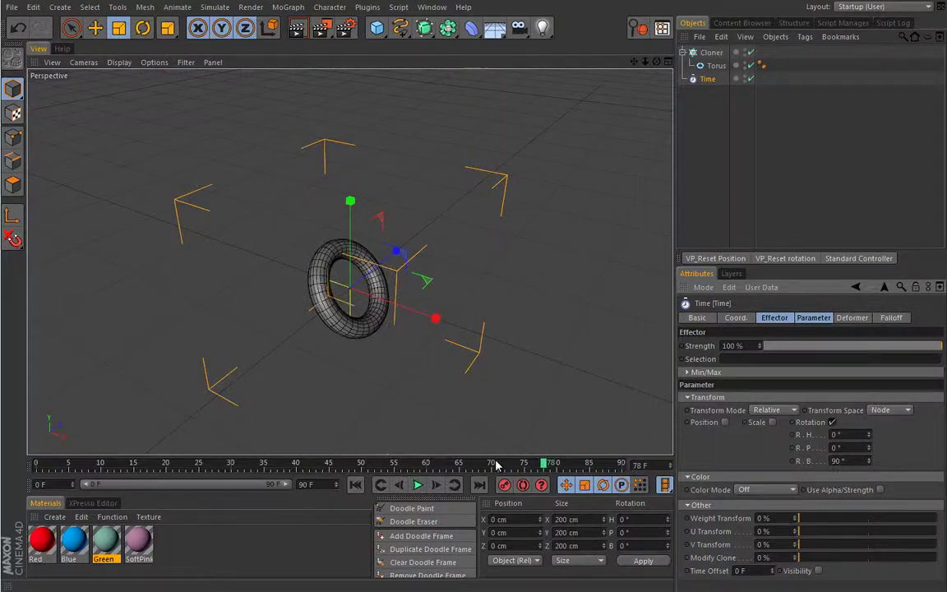
left_click_drag(329, 464, 37, 464)
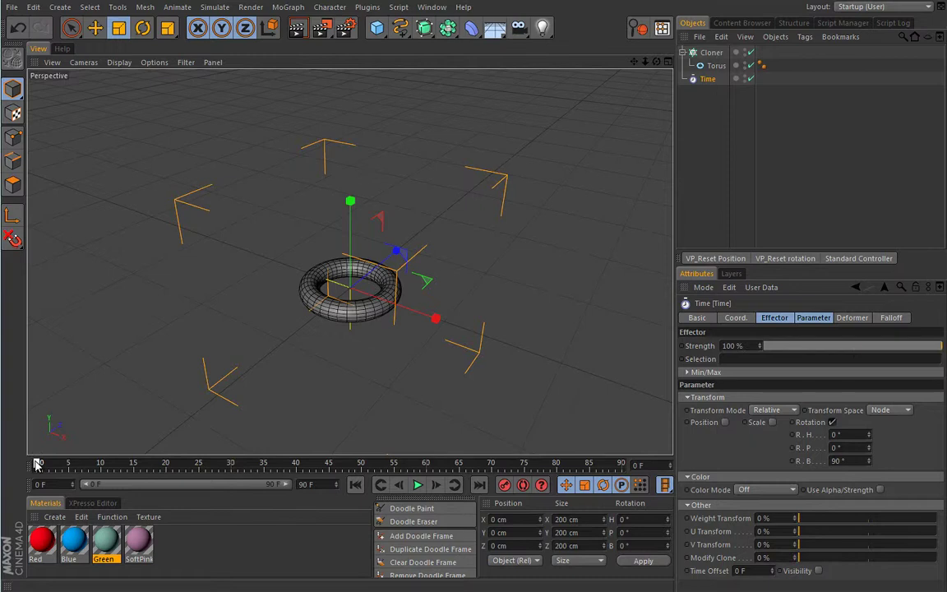
left_click_drag(37, 465, 232, 467)
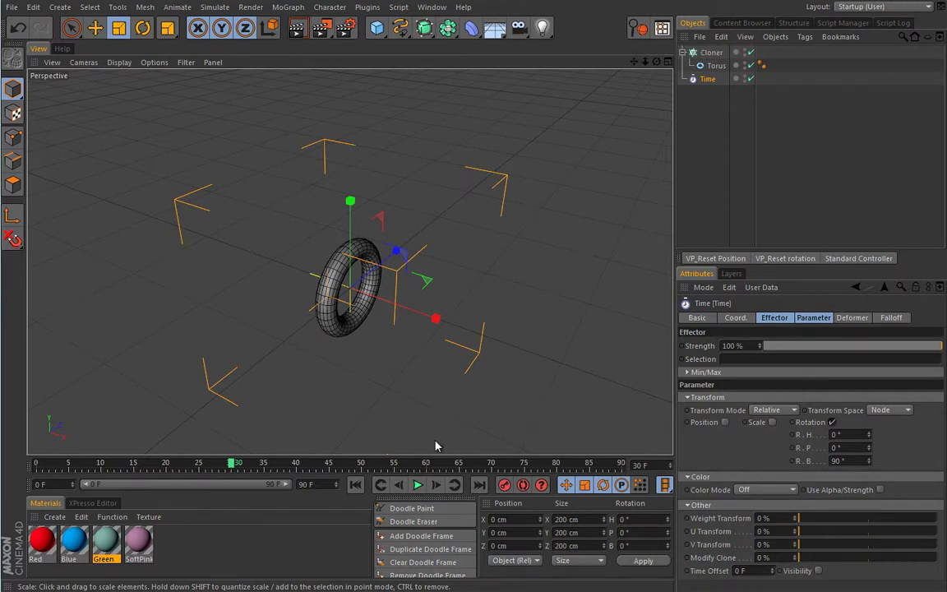
left_click(419, 487)
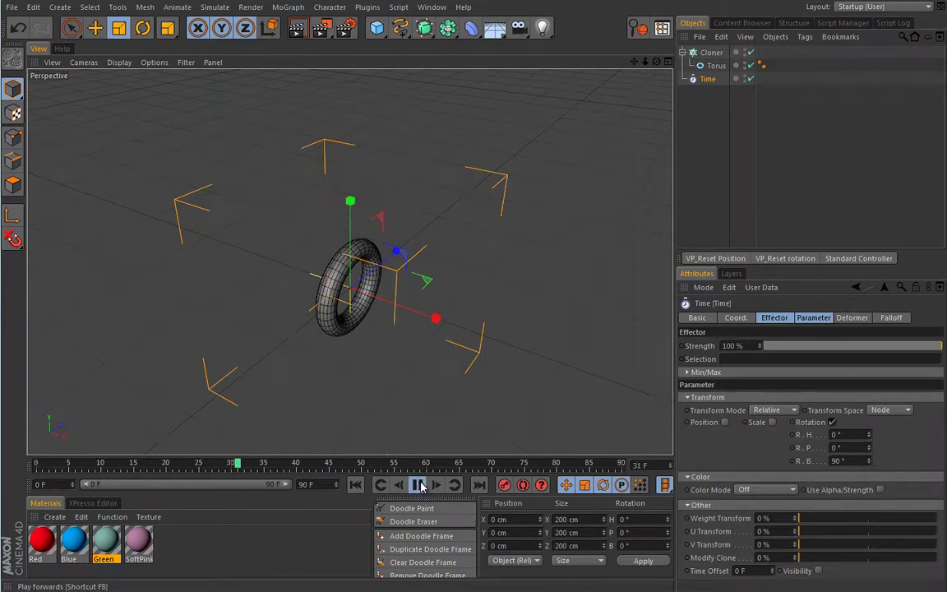
Enable Position on the Time effector with P.Y at 50 cm, then rewind.
left_click(724, 421)
left_click_drag(765, 452, 765, 448)
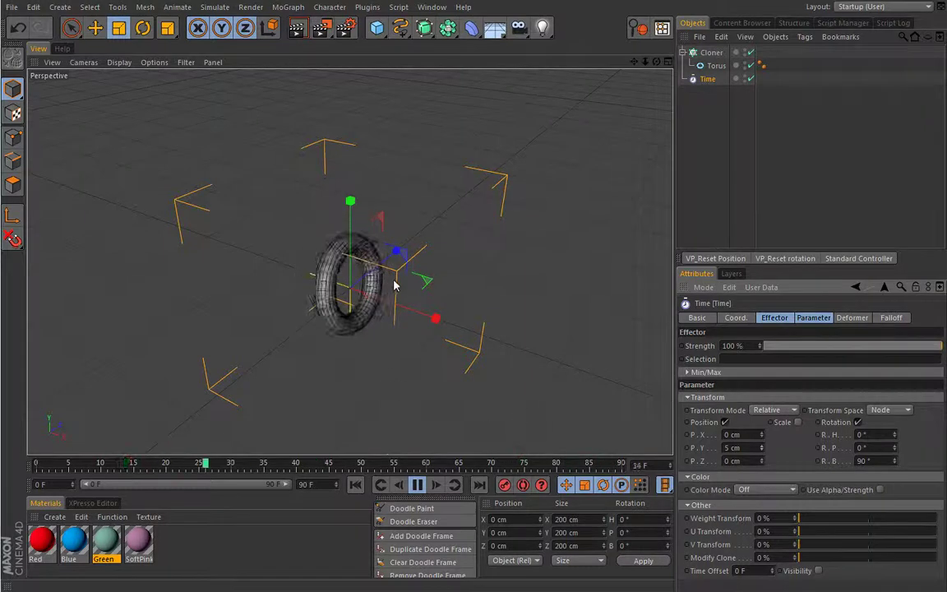
left_click(737, 447)
type("50")
key("Return")
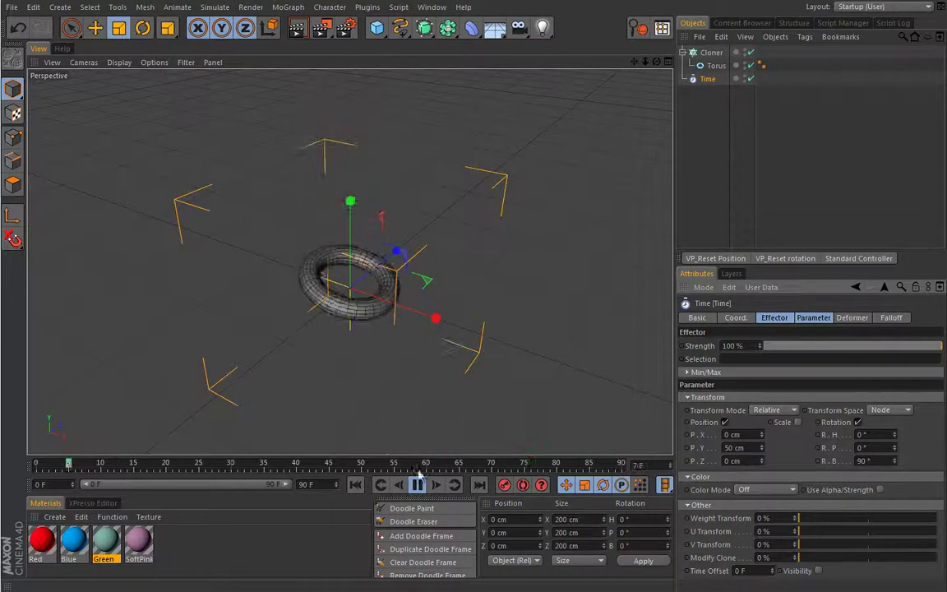
left_click(418, 484)
left_click(356, 484)
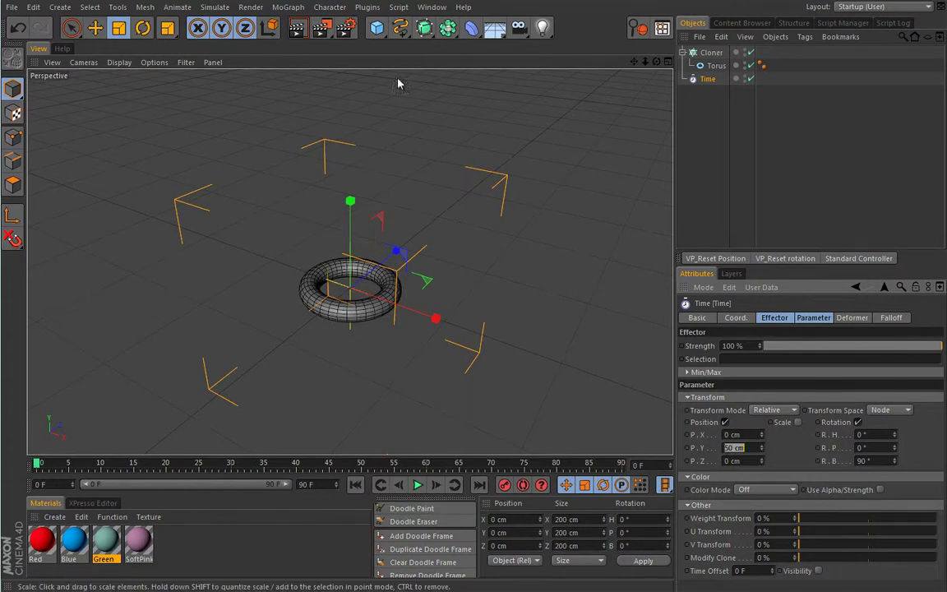
Draw a freehand spline and set the Cloner to Object mode following it.
mouse_move(399, 27)
left_mouse_down()
mouse_move(386, 37)
mouse_move(433, 42)
left_mouse_up()
mouse_move(218, 353)
left_mouse_down()
mouse_move(318, 246)
mouse_move(570, 180)
mouse_move(581, 147)
left_mouse_up()
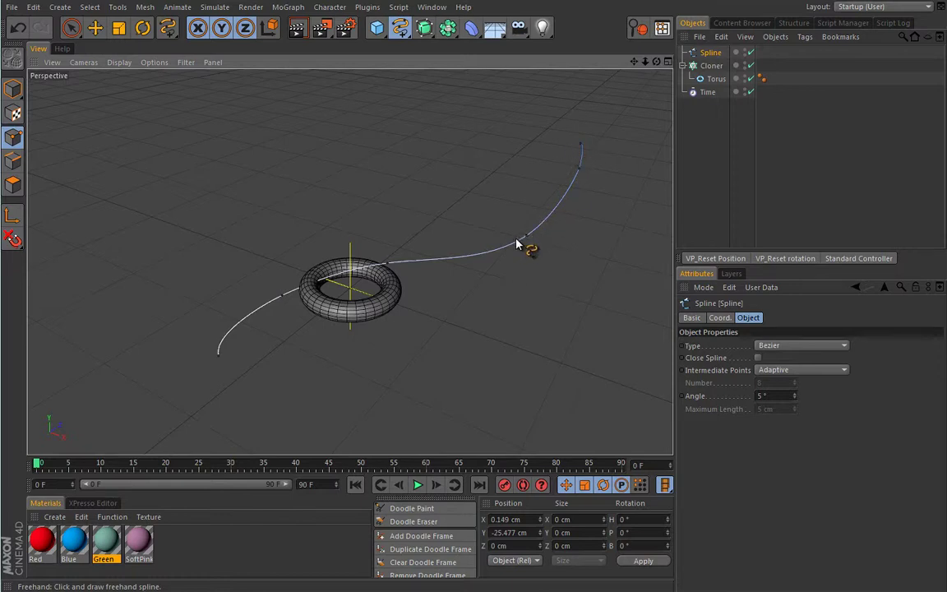
left_click(710, 66)
left_click(774, 318)
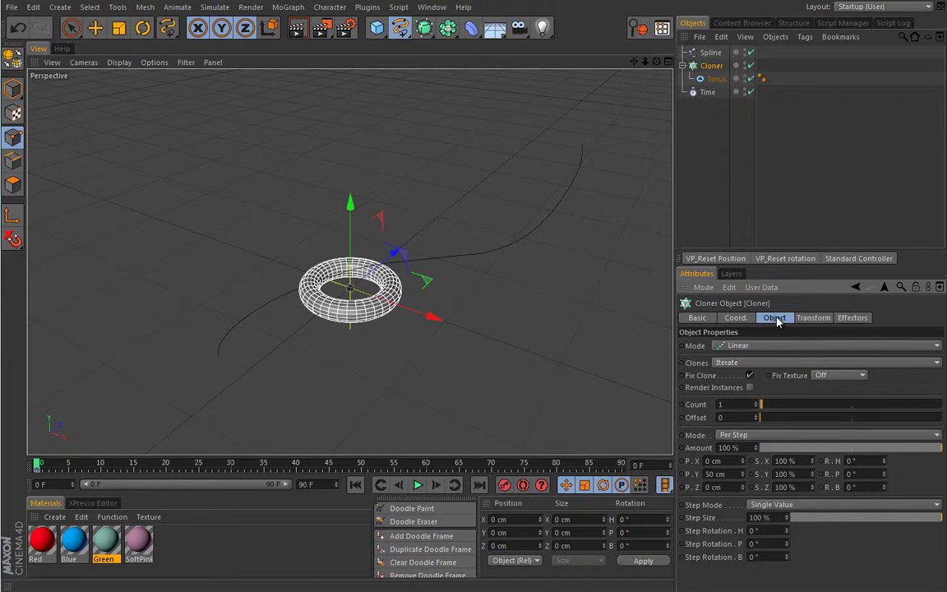
left_click(738, 345)
left_click(757, 364)
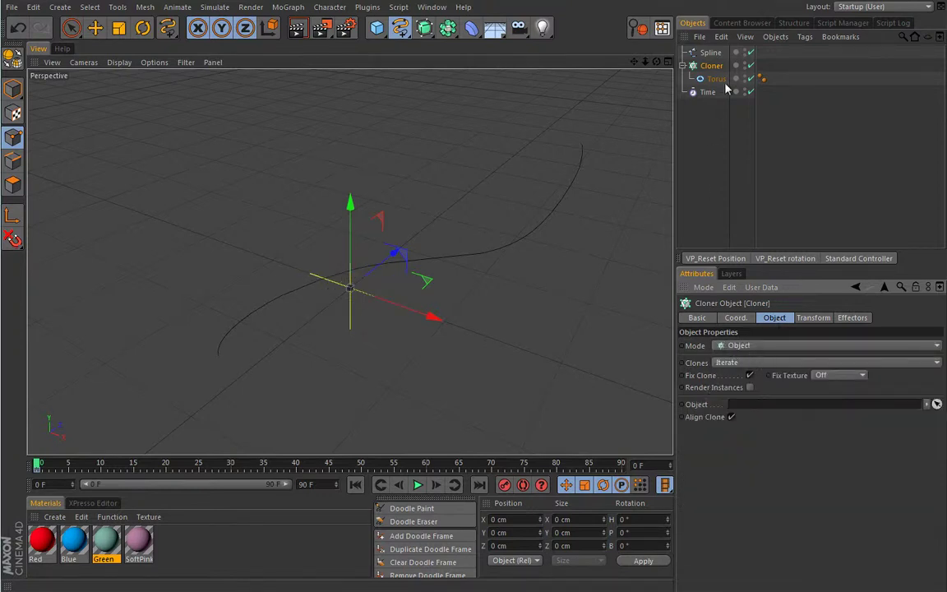
mouse_move(710, 53)
left_mouse_down()
mouse_move(757, 201)
mouse_move(748, 417)
mouse_move(760, 411)
left_mouse_up()
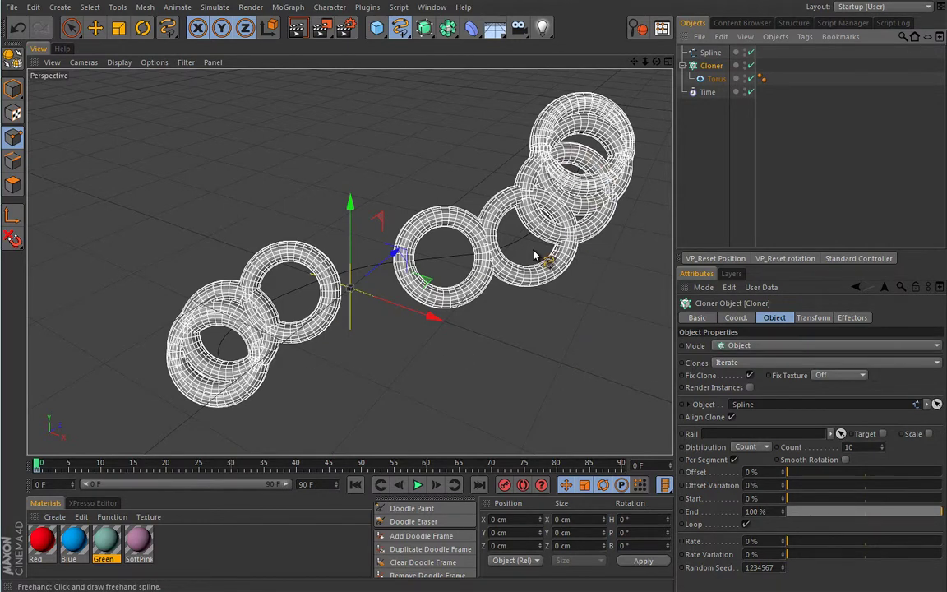
Set a single clone distributed evenly along the spline.
double_click(854, 446)
type("1")
key("Return")
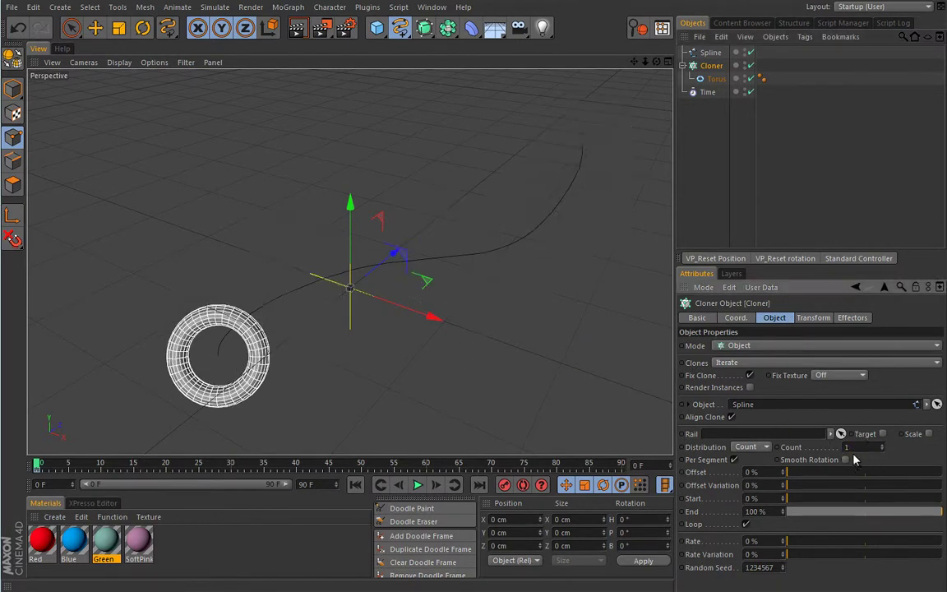
left_click(763, 447)
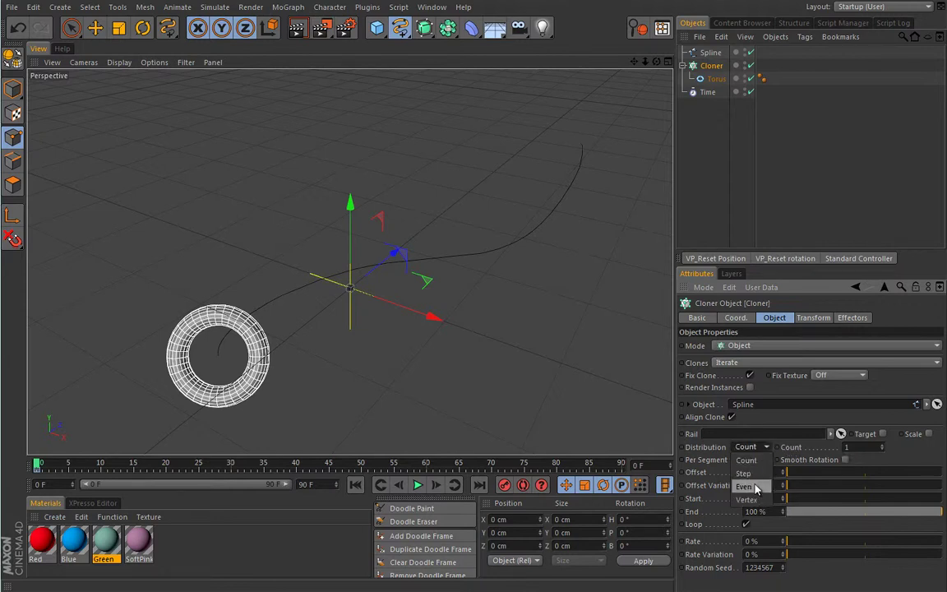
left_click(756, 487)
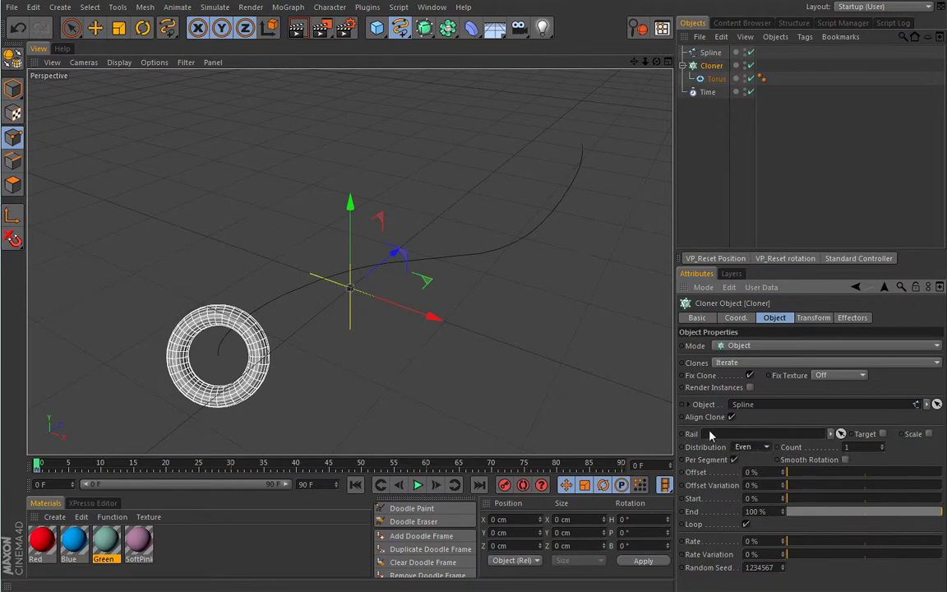
Preview the animation and raise the Cloner's Rate to 9%.
left_click(424, 485)
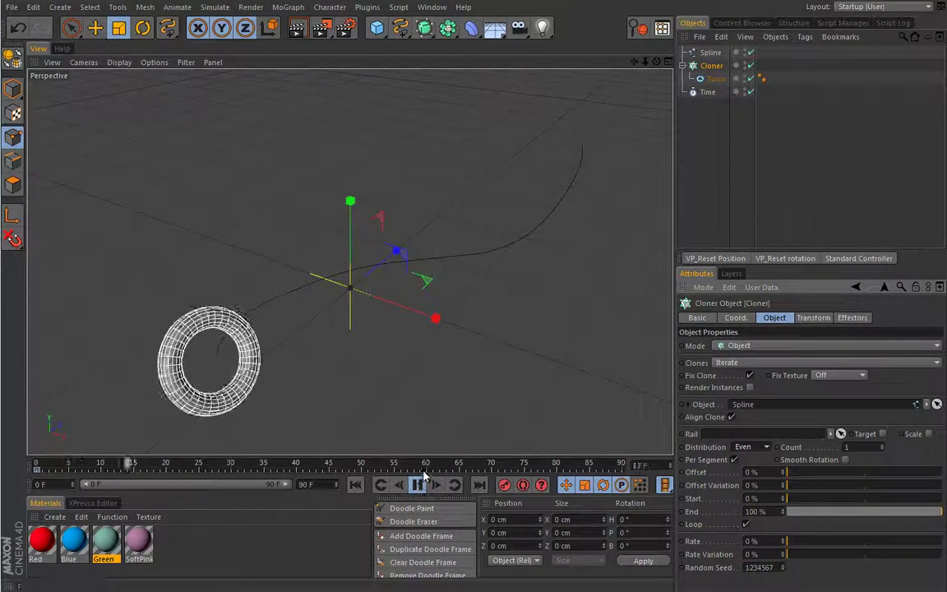
left_click(418, 485)
left_click(356, 485)
key("F8")
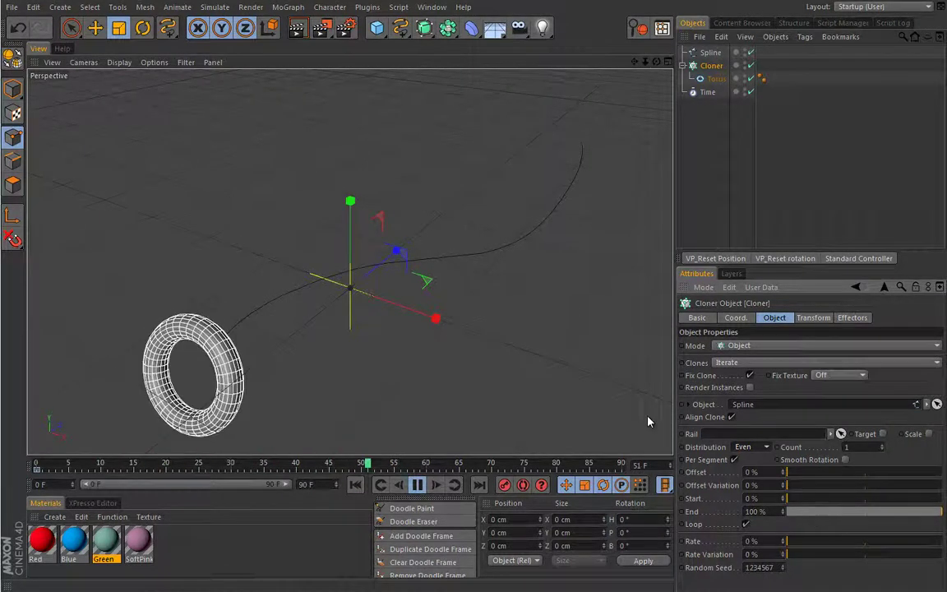
left_click_drag(787, 541, 813, 540)
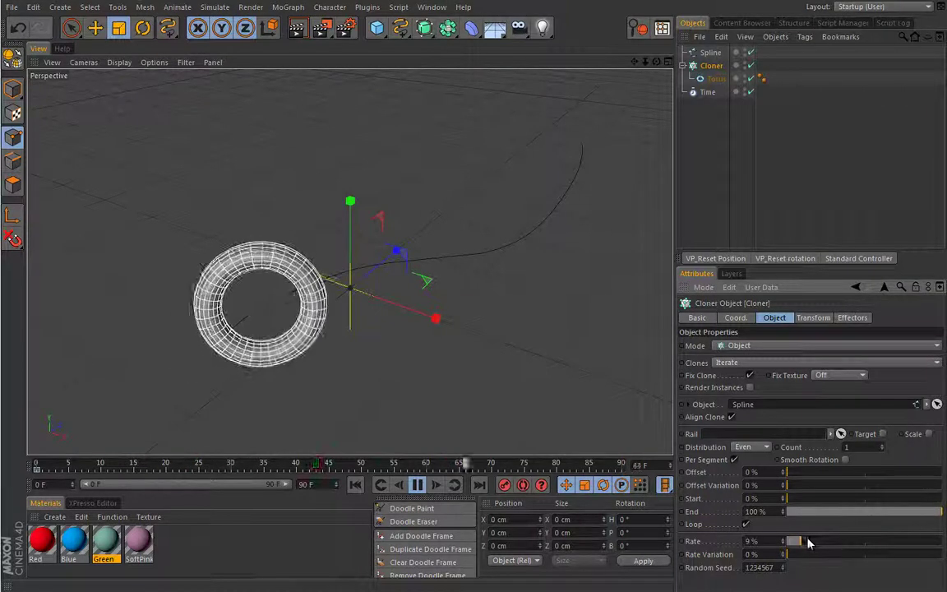
left_click_drag(398, 345, 335, 341, "alt")
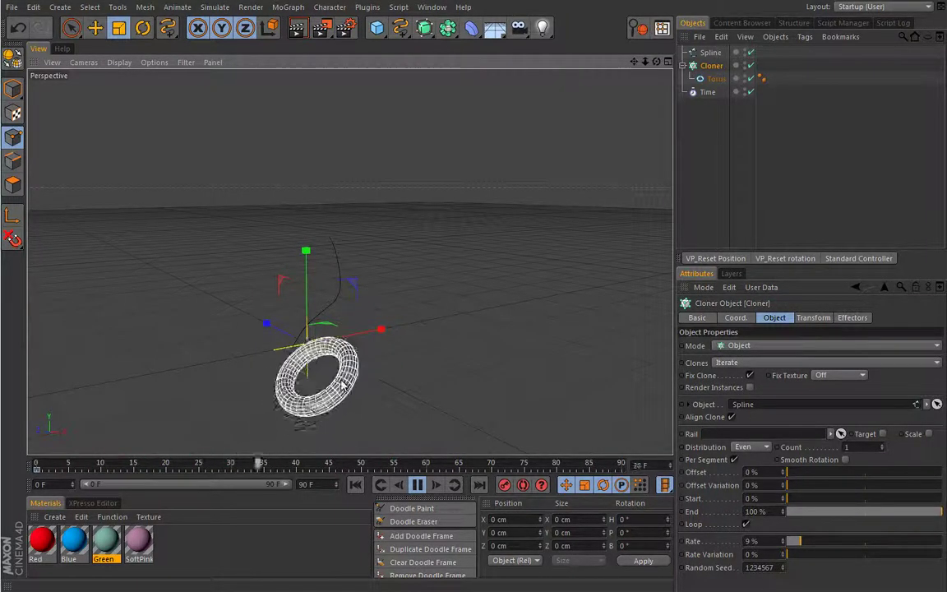
left_click(708, 92)
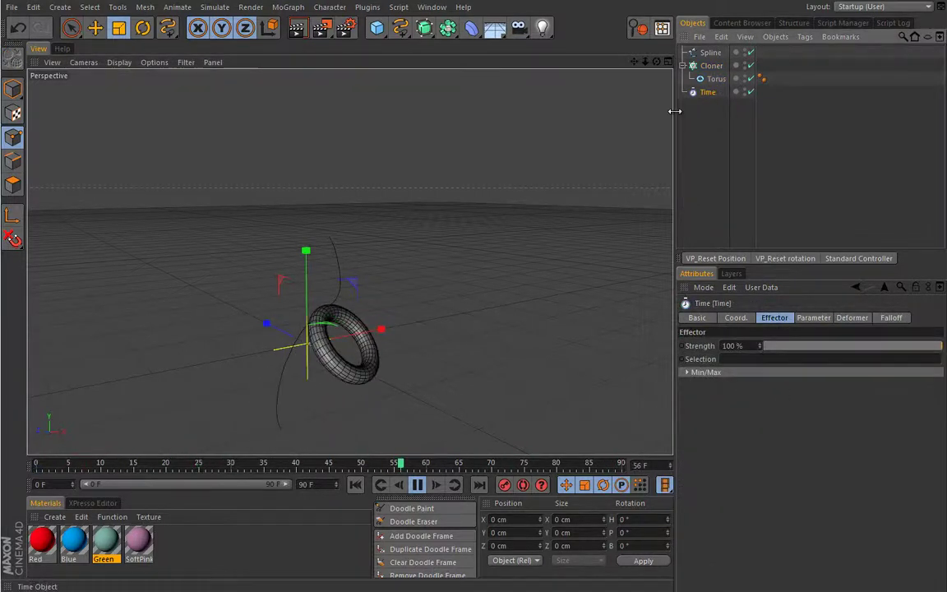
Switch the Cloner to Linear mode and play the animation.
left_click_drag(493, 329, 469, 263, "alt")
left_click(711, 66)
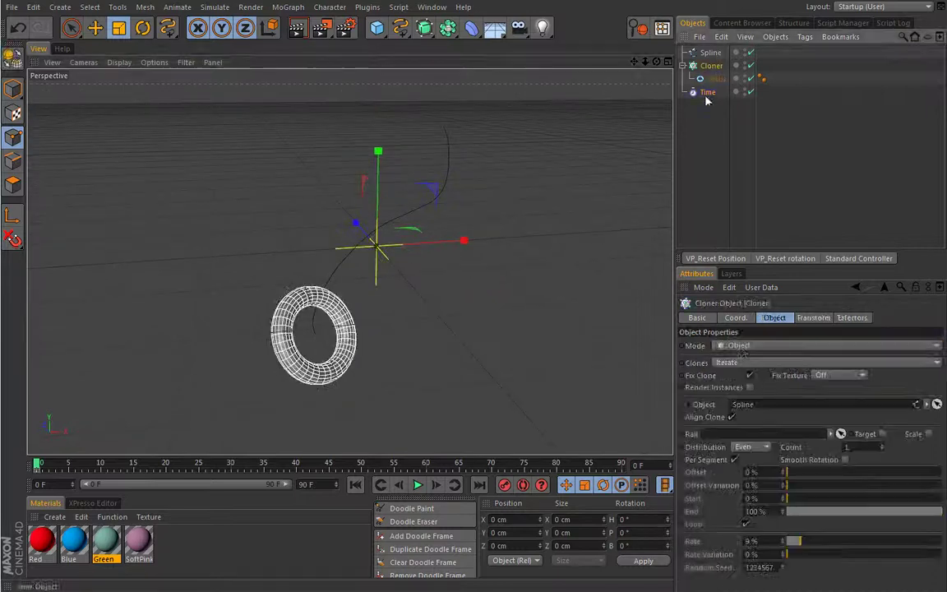
left_click(739, 346)
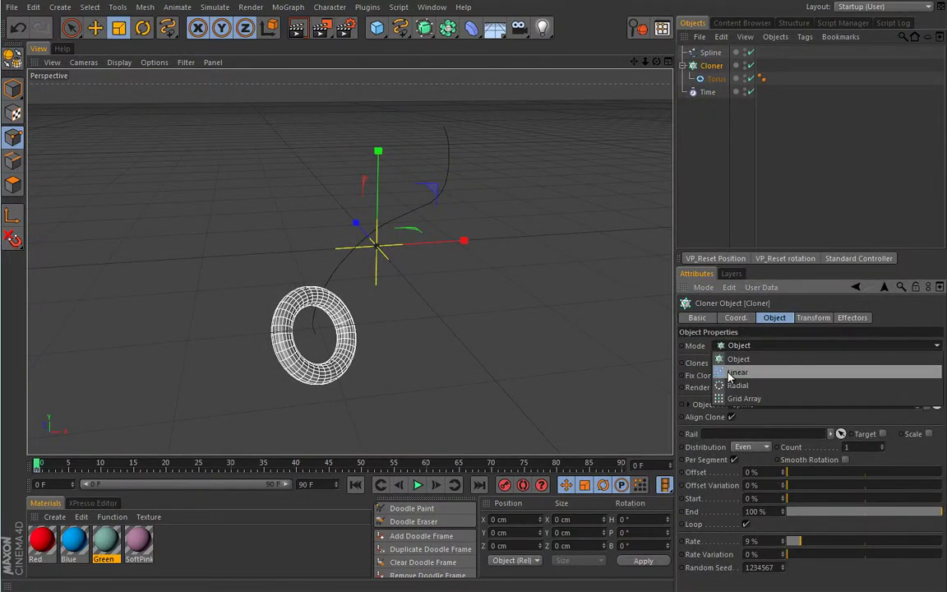
left_click(736, 375)
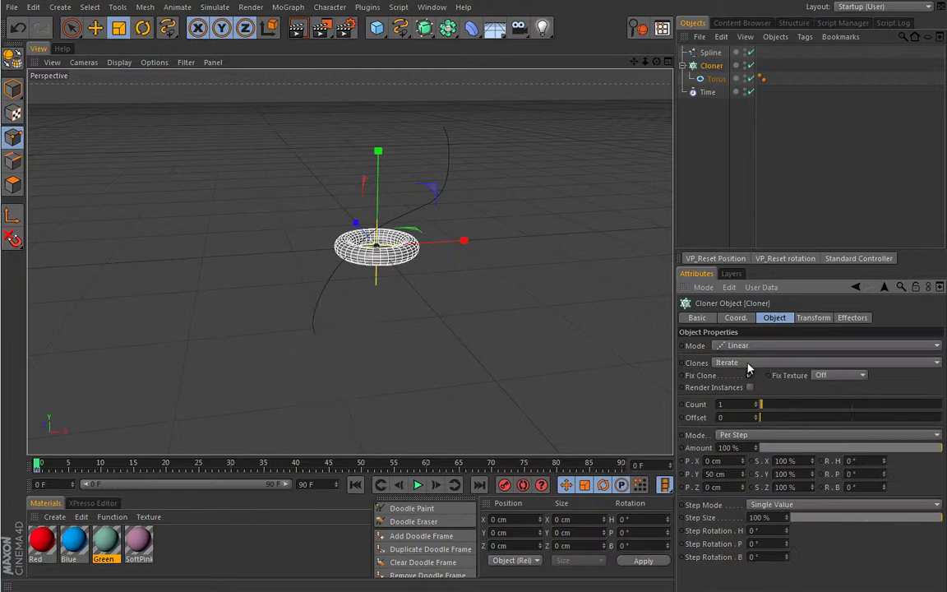
left_click_drag(511, 317, 326, 293, "alt")
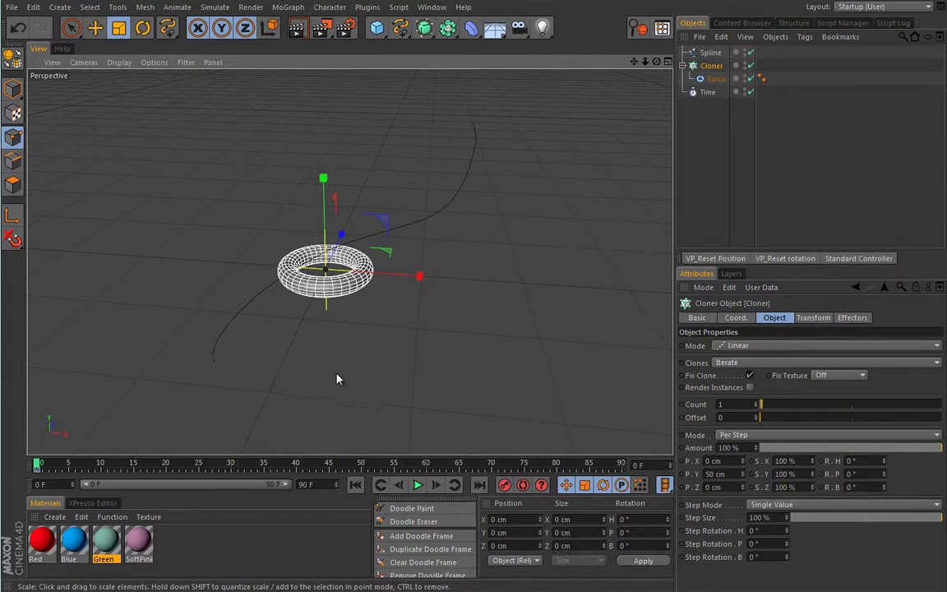
left_click(416, 485)
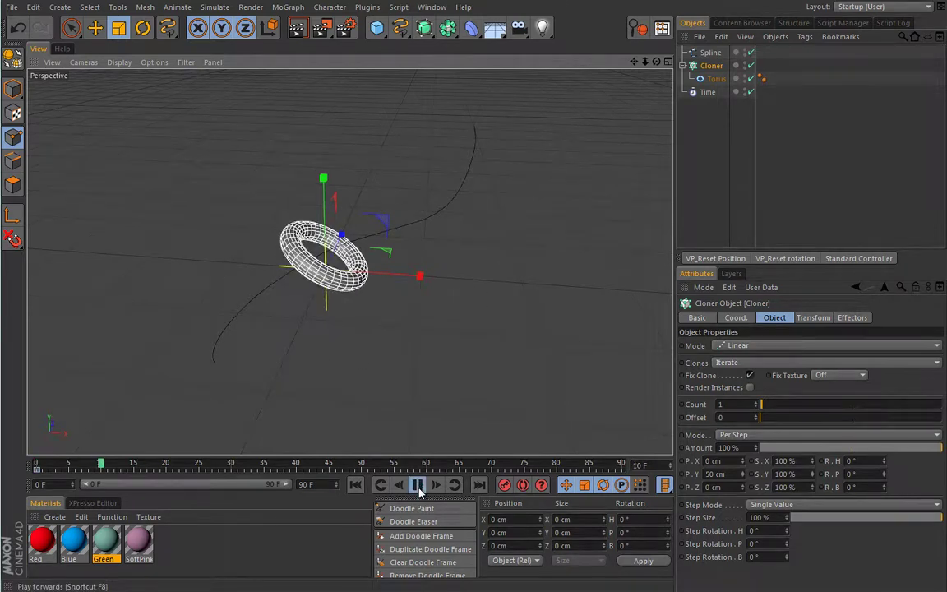
left_click_drag(478, 340, 383, 234, "alt")
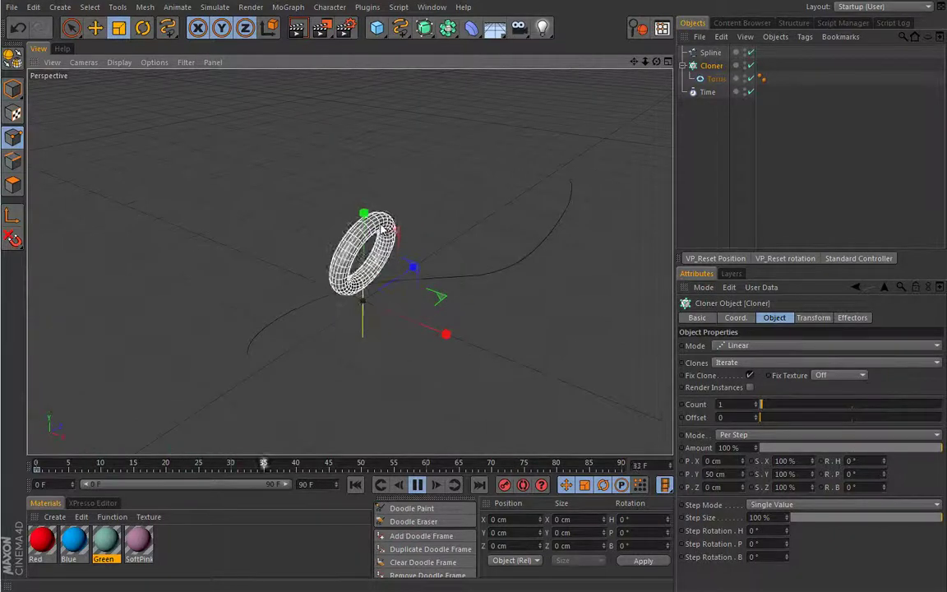
Turn off Rotation in the Time effector's parameters and rewind to frame 0.
left_click(812, 317)
left_click(774, 317)
left_click(707, 92)
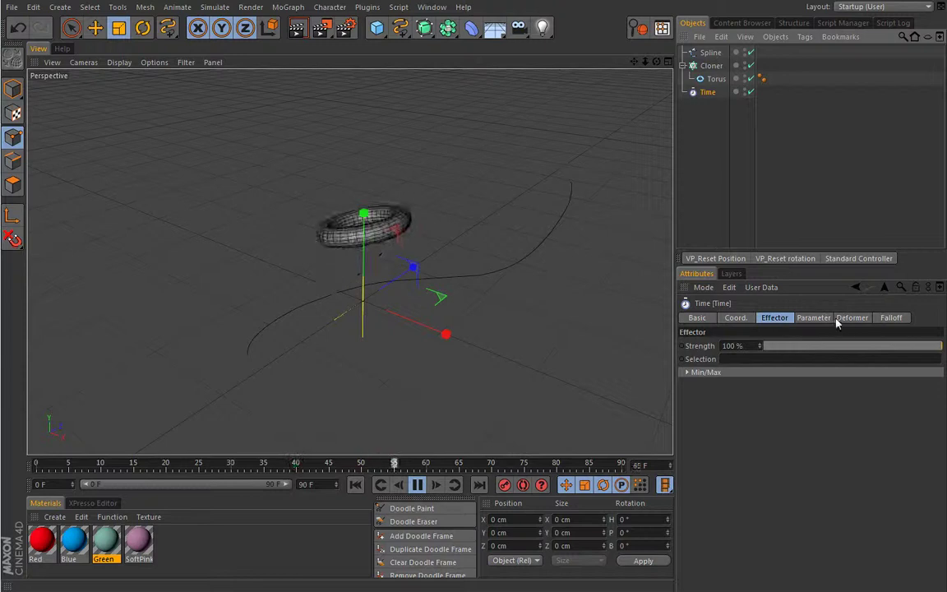
left_click(813, 318)
left_click(857, 369)
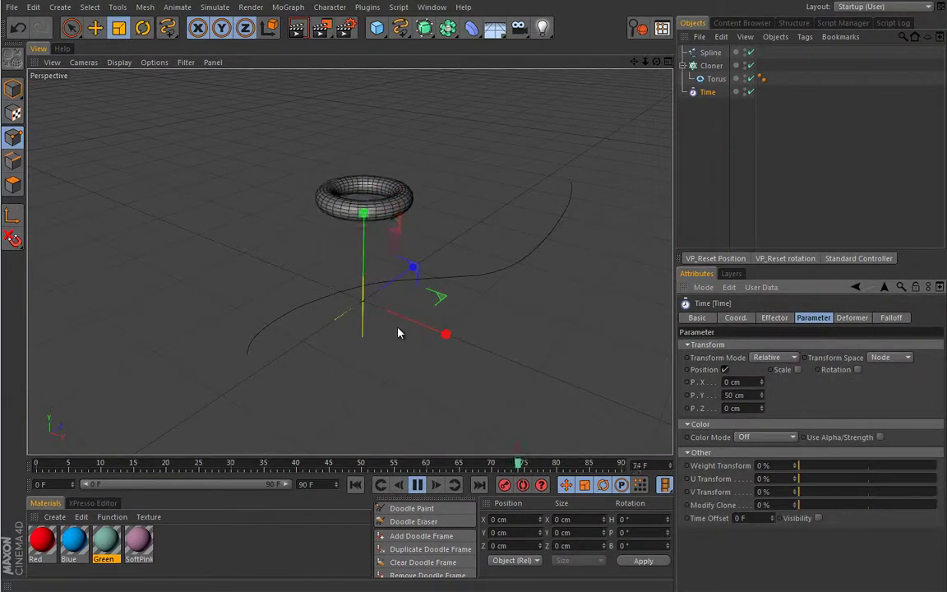
left_click(417, 484)
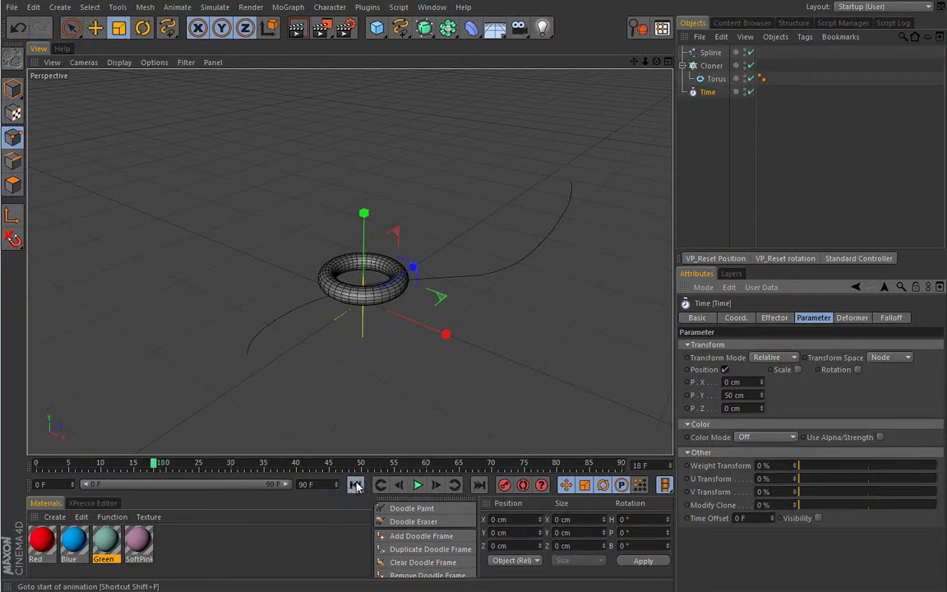
key("shift+f")
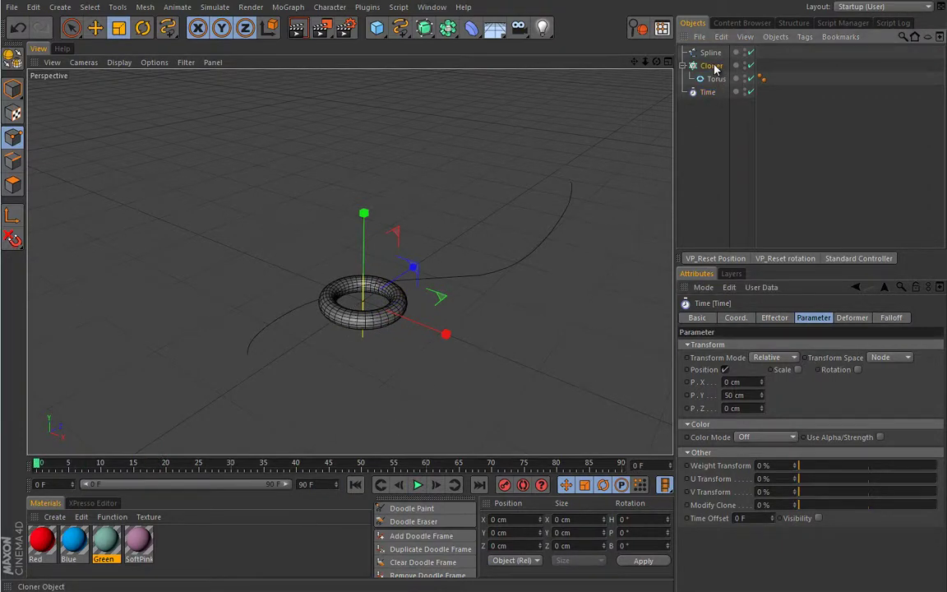
left_click(709, 66)
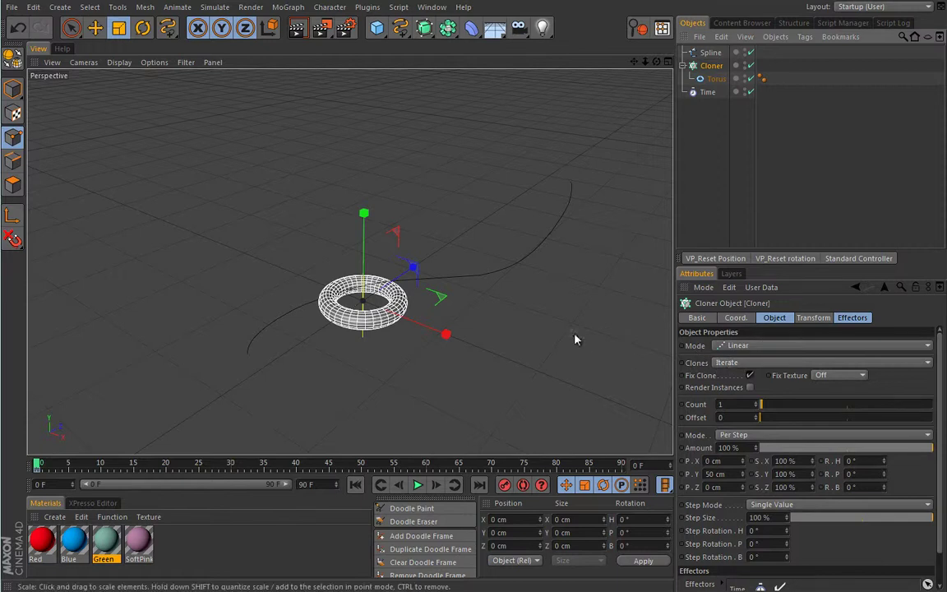
Add a Spline effector, Spline.1, and confirm it joins Time in the Cloner's Effectors list.
left_click(289, 7)
mouse_move(290, 28)
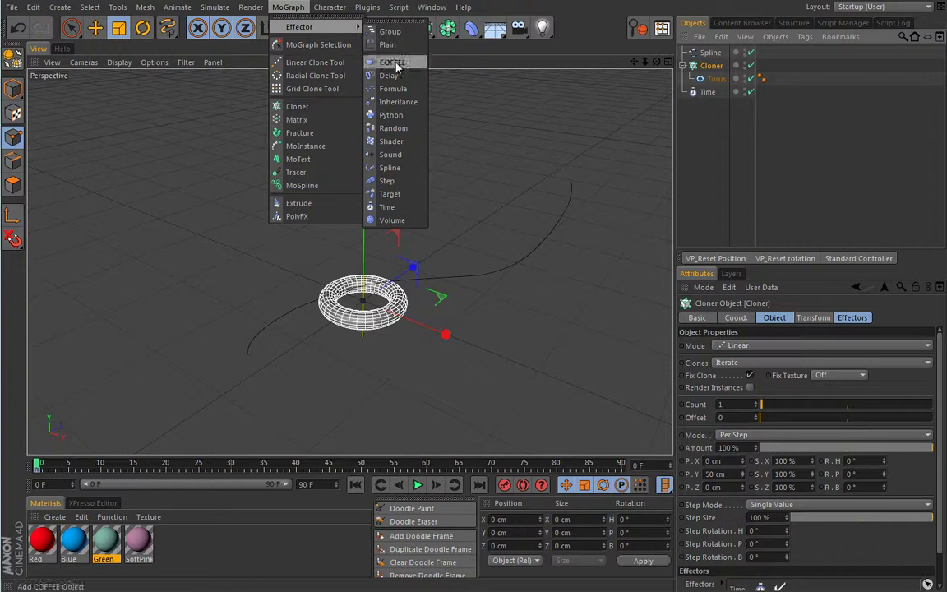
left_click(390, 166)
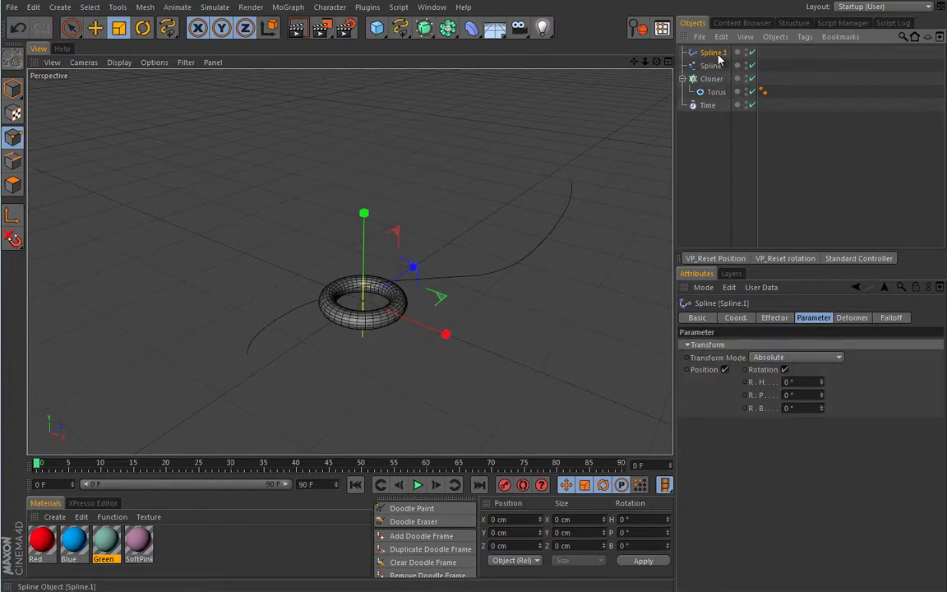
left_click(715, 78)
left_click(859, 320)
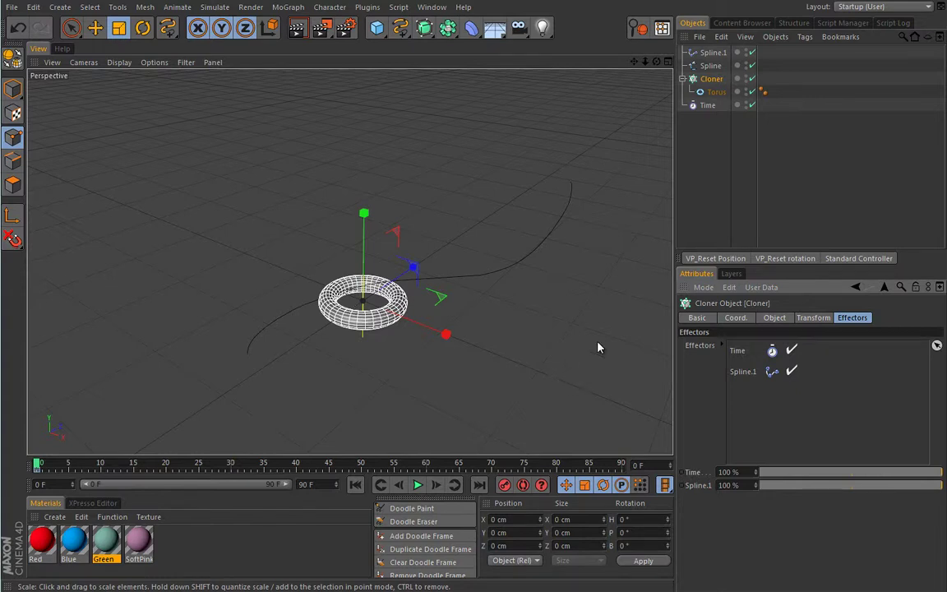
left_click(712, 53)
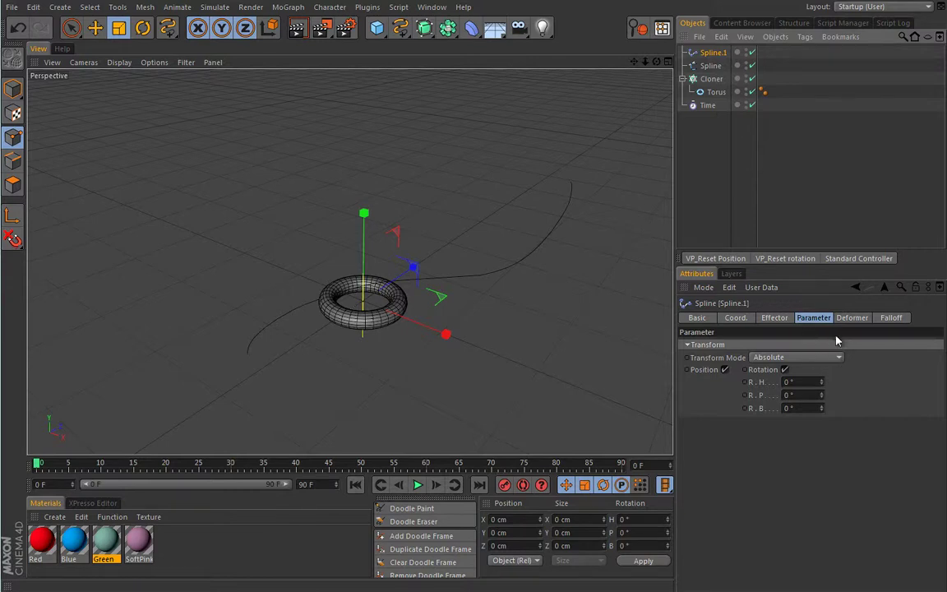
Review Spline.1's Falloff, Deformer and Parameter tabs.
left_click(903, 320)
left_click(855, 319)
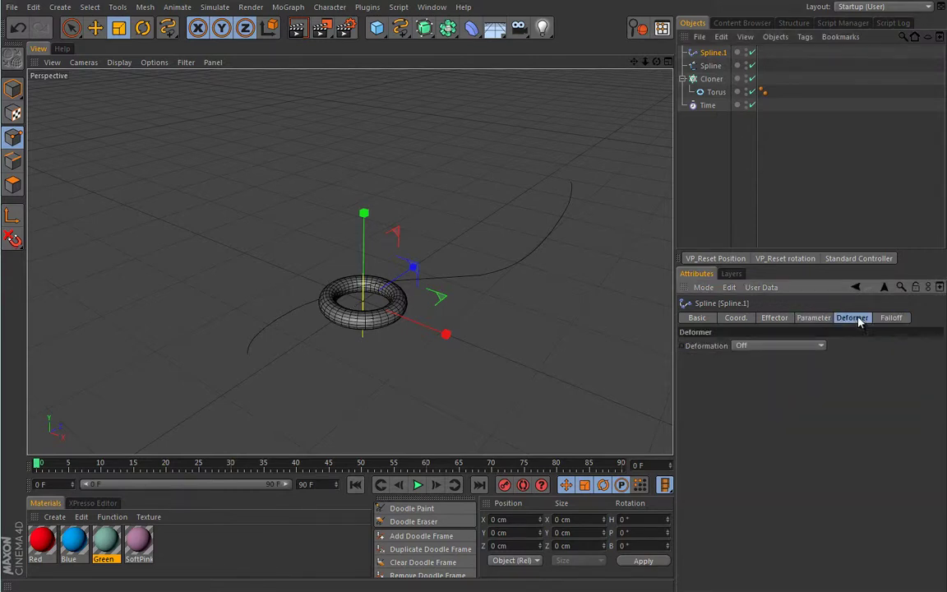
left_click(812, 319)
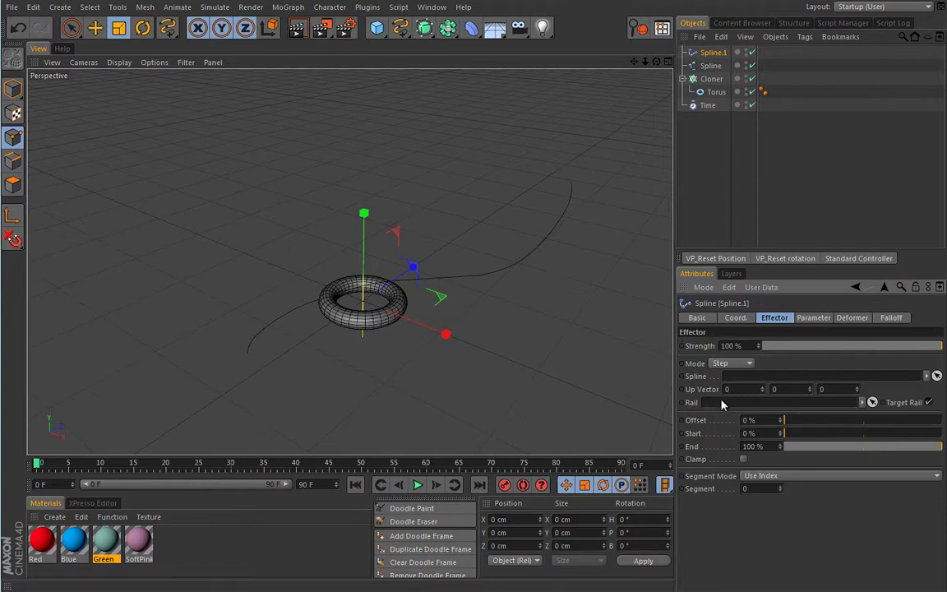
Link the drawn spline into Spline.1's Spline field and test the Offset and Start sliders.
left_click_drag(710, 65, 786, 378)
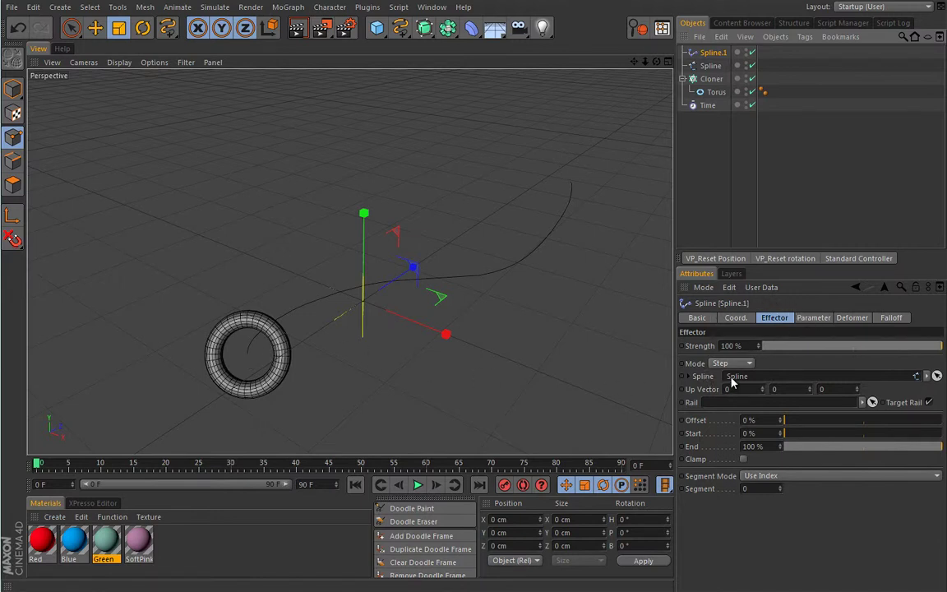
left_click_drag(467, 374, 422, 320, "alt")
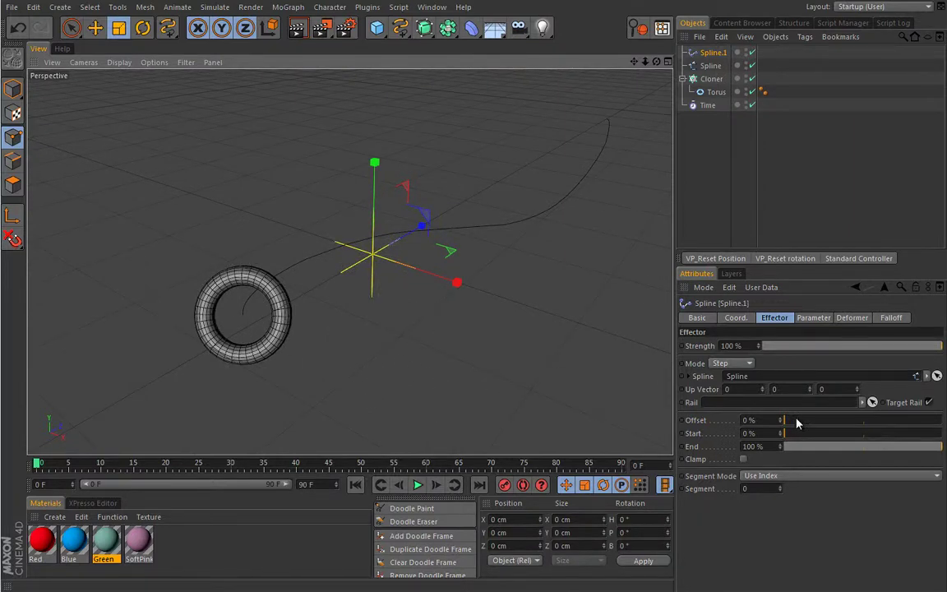
mouse_move(787, 423)
left_mouse_down()
mouse_move(823, 420)
mouse_move(782, 428)
left_mouse_up()
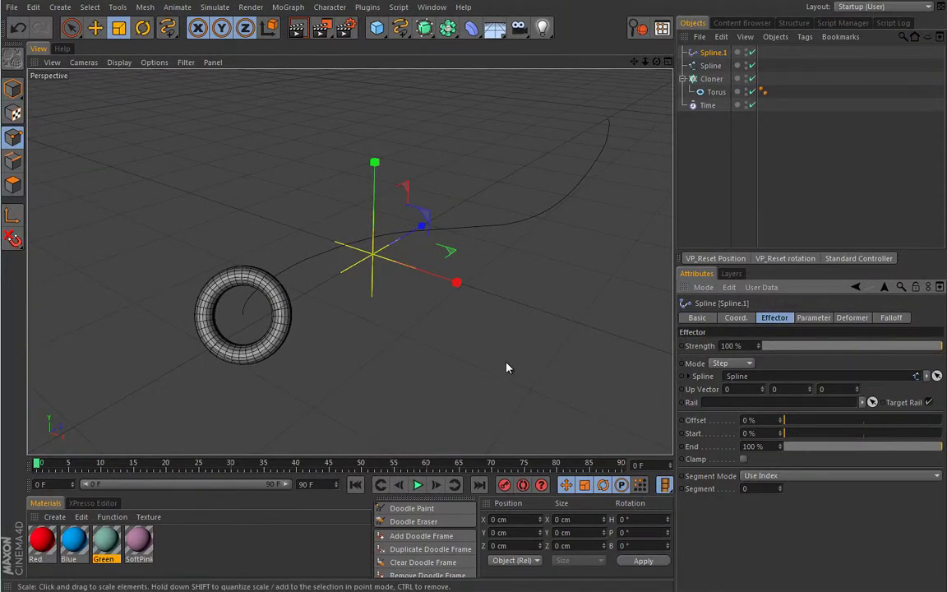
left_click_drag(503, 359, 526, 362, "alt")
mouse_move(789, 435)
left_mouse_down()
mouse_move(855, 433)
mouse_move(782, 433)
left_mouse_up()
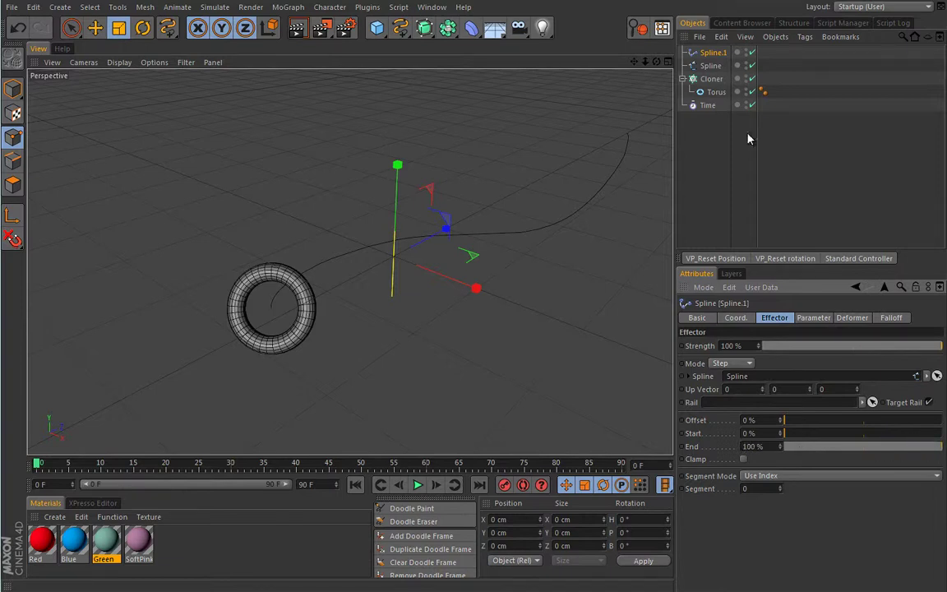
Set the Cloner Count to 10 and scale the torus clones to about a third.
left_click(711, 79)
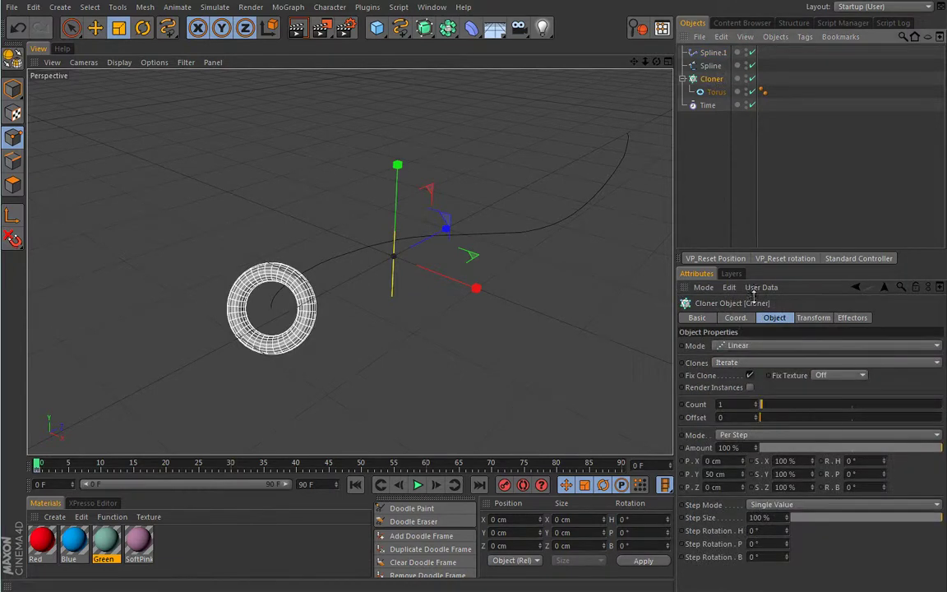
left_click(734, 404)
type("10")
key("Return")
left_click_drag(534, 271, 452, 282, "alt")
left_click(450, 281)
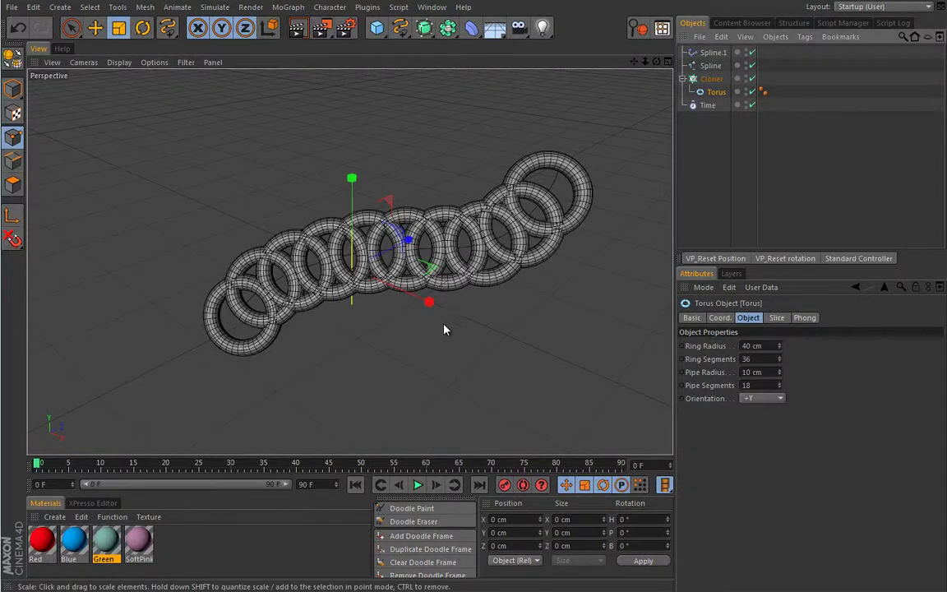
key("t")
left_click_drag(463, 331, 182, 446)
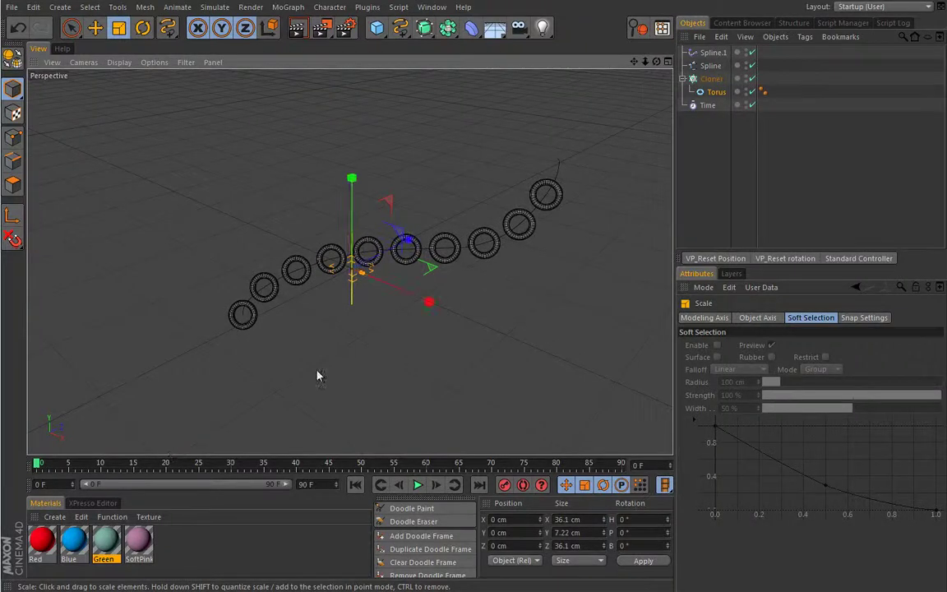
Enable Clamp on Spline.1 and test its Offset, Start and End sliders.
left_click(712, 52)
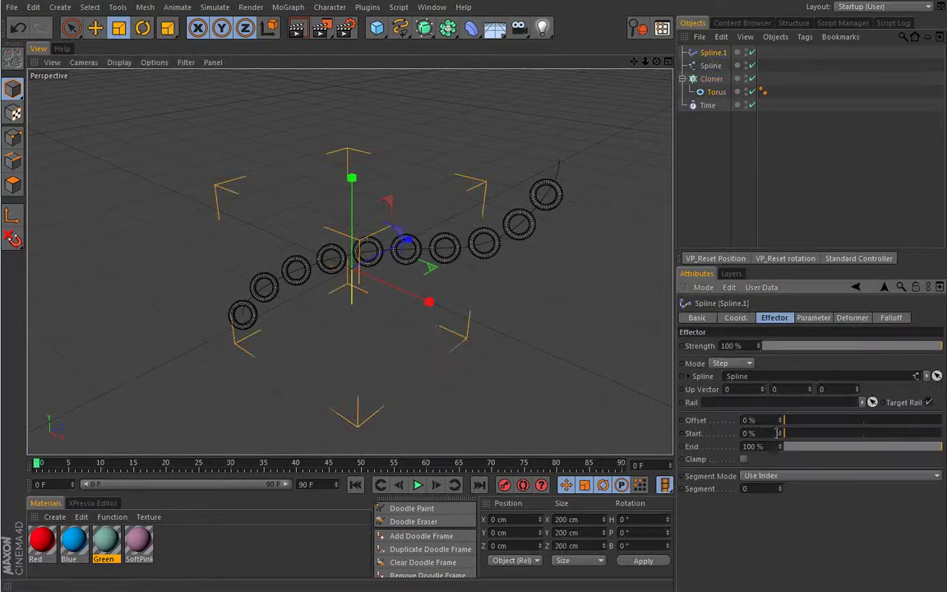
left_click(744, 460)
mouse_move(783, 424)
left_mouse_down()
mouse_move(861, 432)
mouse_move(876, 422)
mouse_move(781, 421)
left_mouse_up()
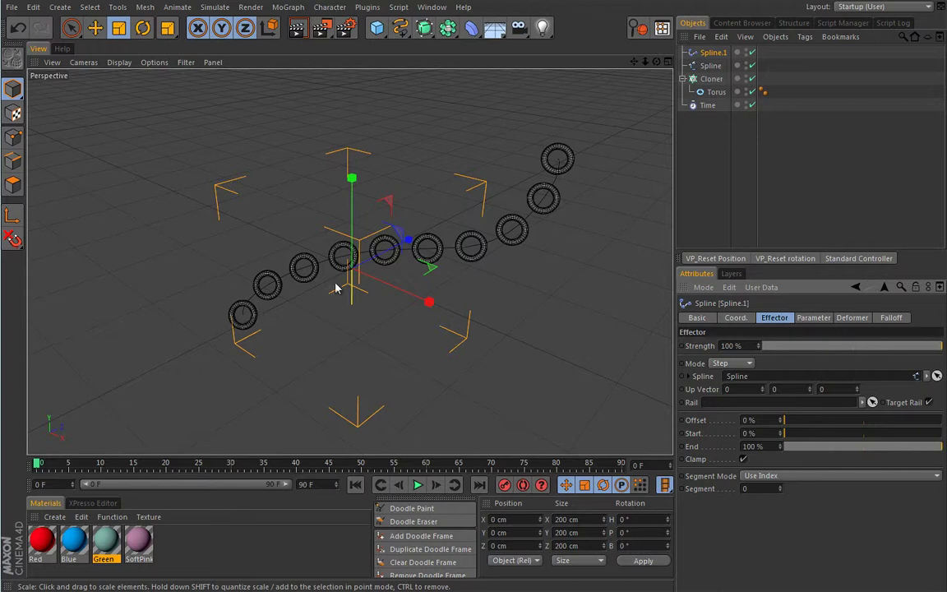
mouse_move(794, 436)
left_mouse_down()
mouse_move(872, 436)
mouse_move(784, 434)
left_mouse_up()
mouse_move(867, 446)
left_mouse_down()
mouse_move(917, 456)
mouse_move(945, 448)
left_mouse_up()
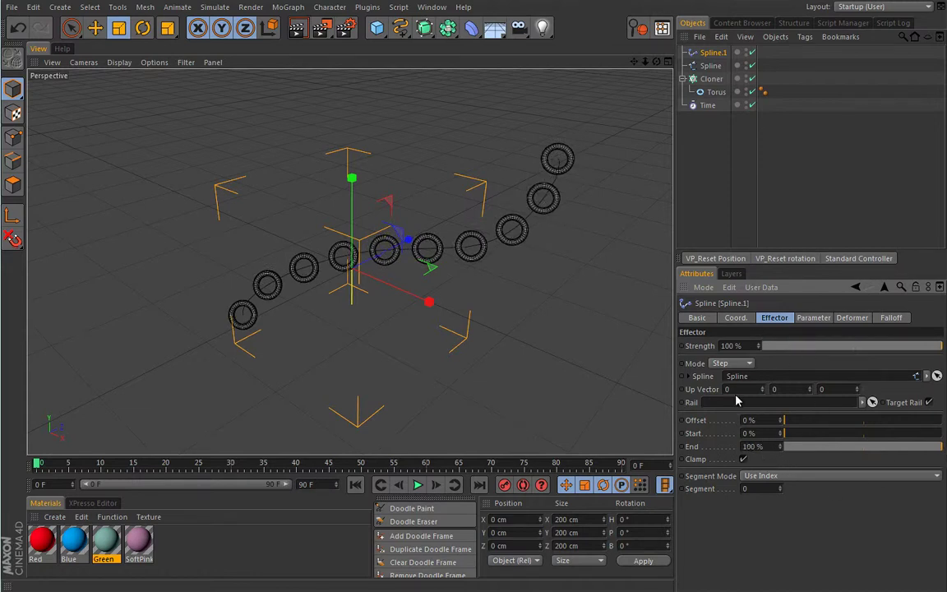
Review Spline.1's Falloff, Deformer and Parameter tabs.
left_click(901, 322)
left_click(854, 321)
left_click(814, 319)
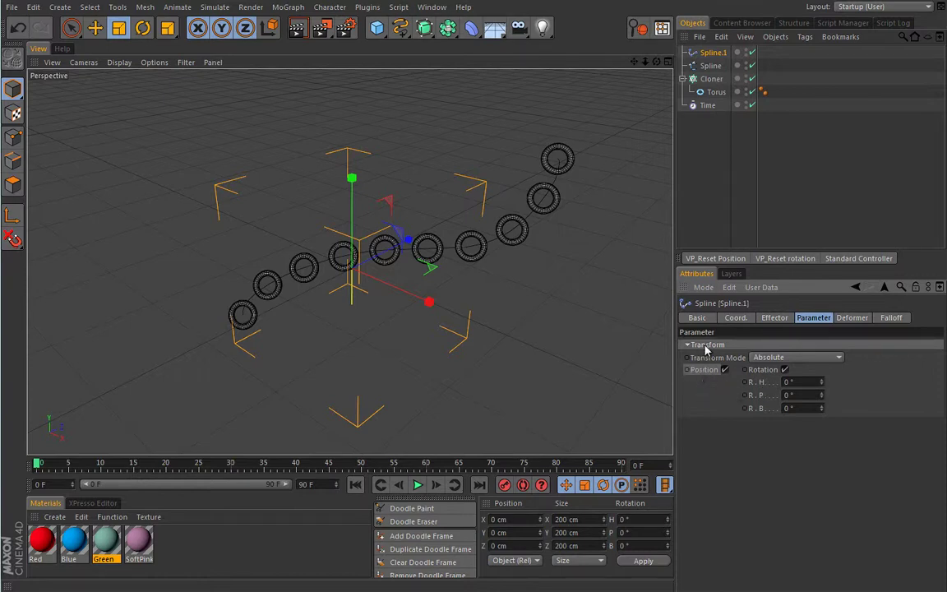
Switch the Time effector from Position to Rotation with B at 90°, then play.
left_click(708, 105)
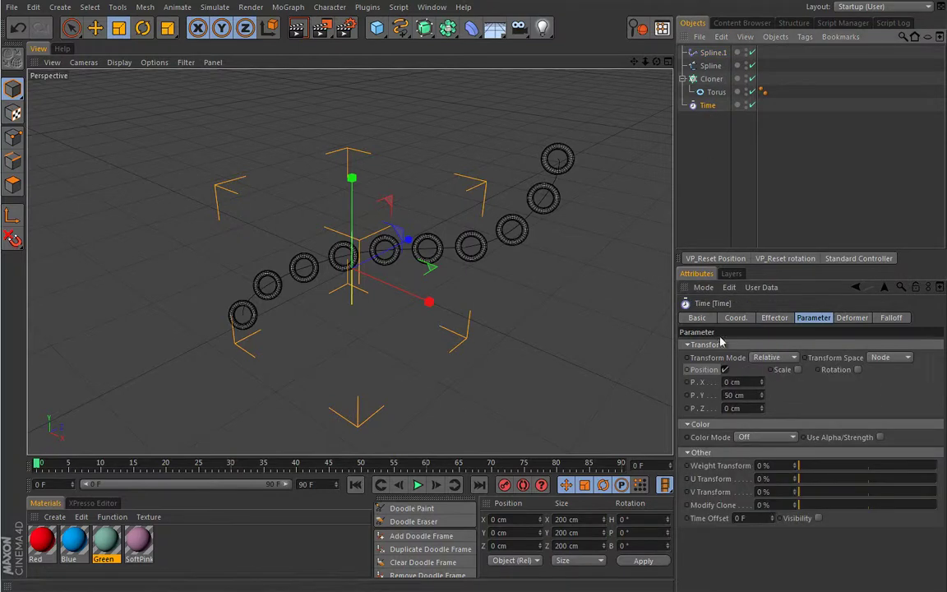
left_click(724, 370)
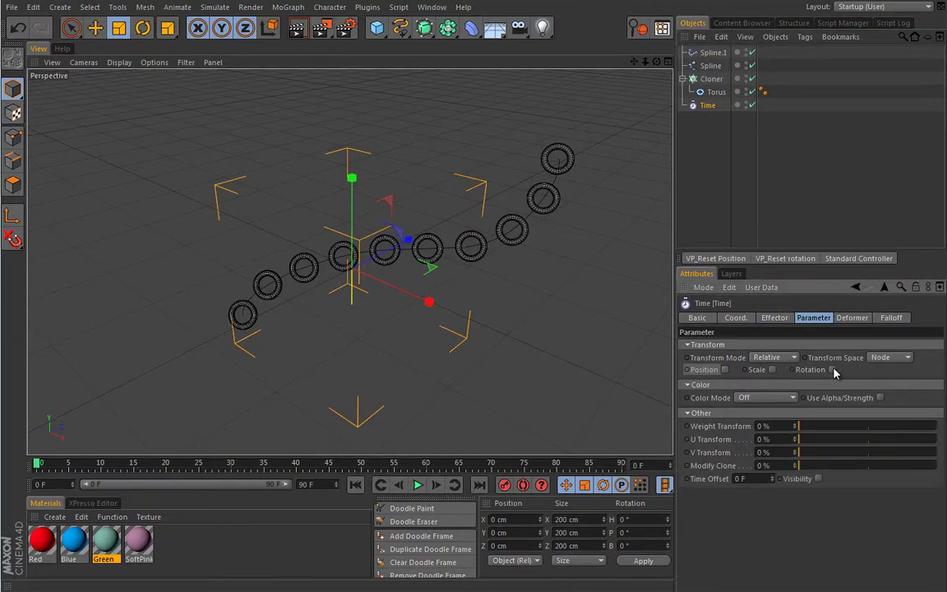
left_click(831, 370)
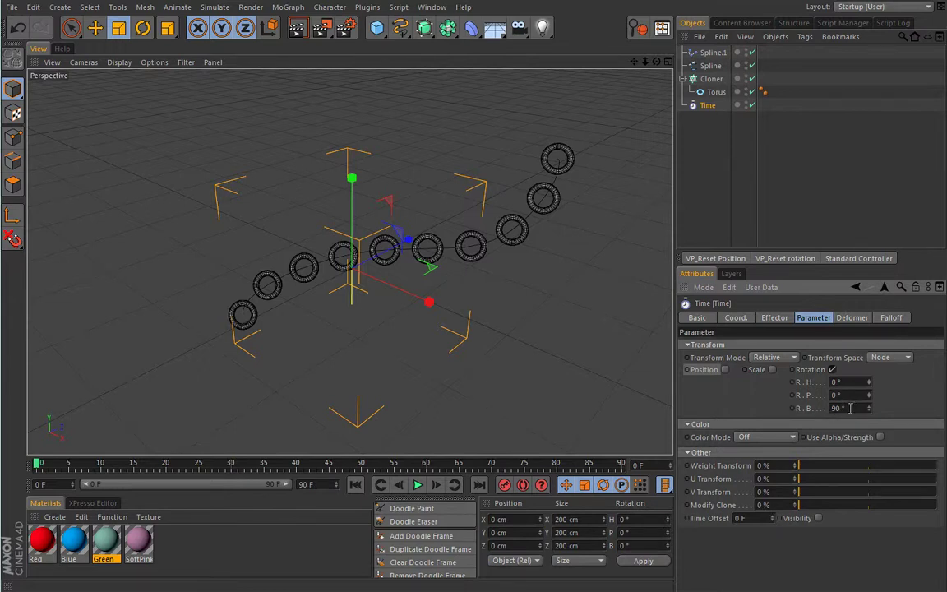
left_click(418, 485)
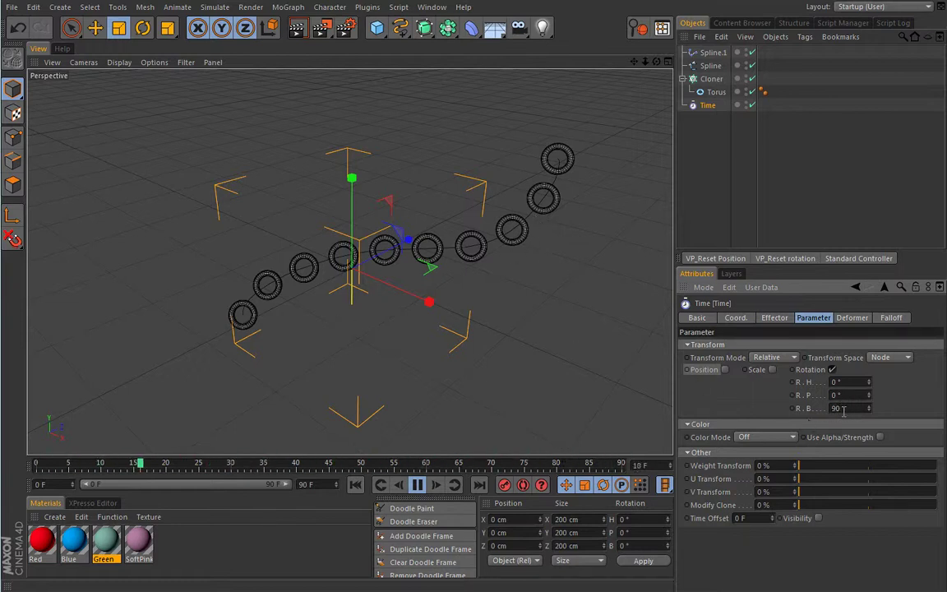
Inspect the Cloner's effectors list and the Spline.1 effector's parameters.
left_click(711, 79)
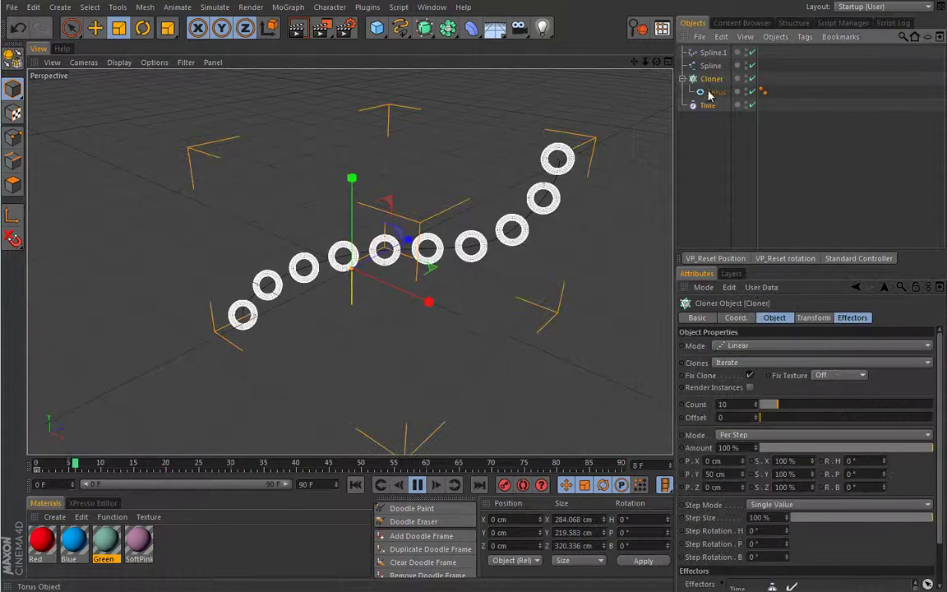
left_click(851, 318)
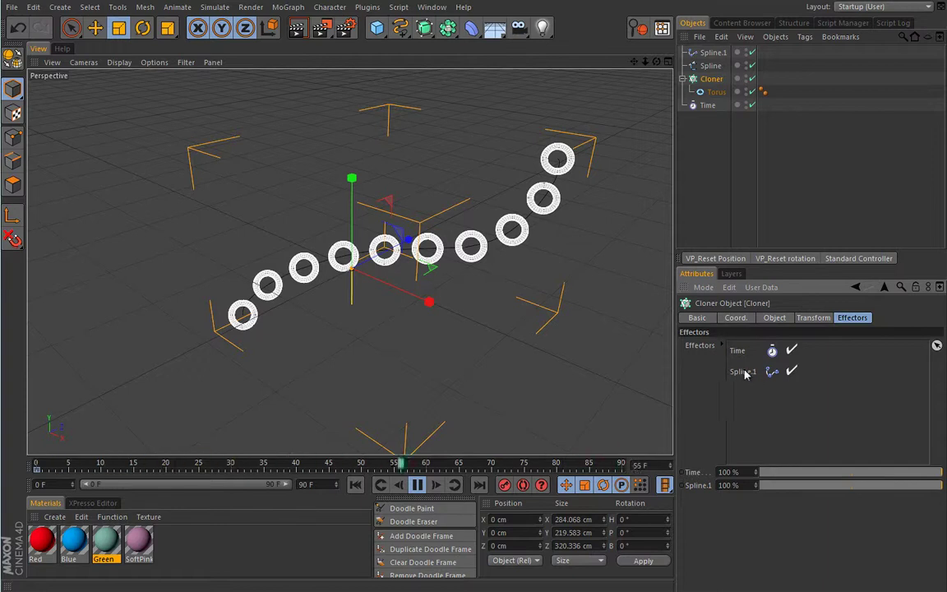
left_click(713, 52)
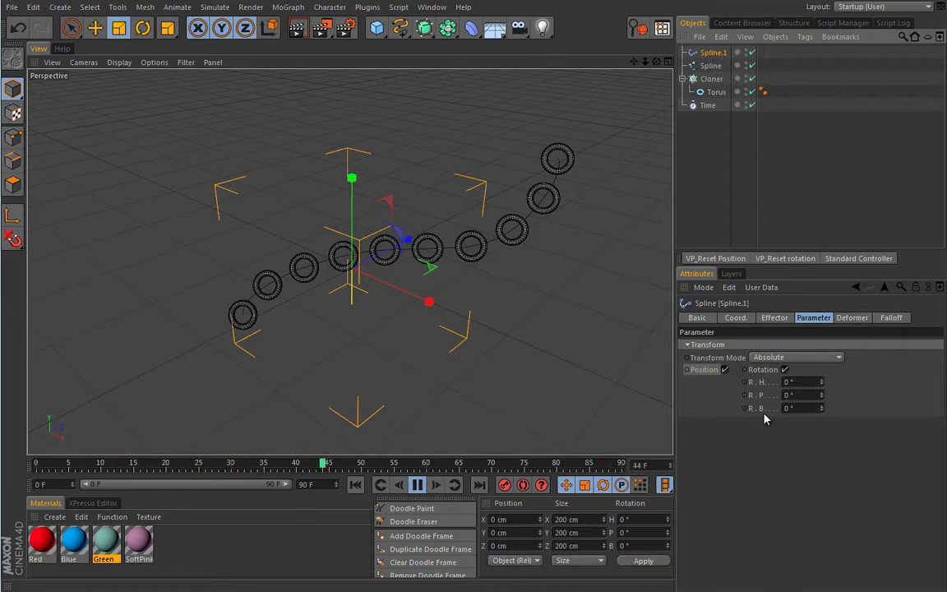
left_click(712, 79)
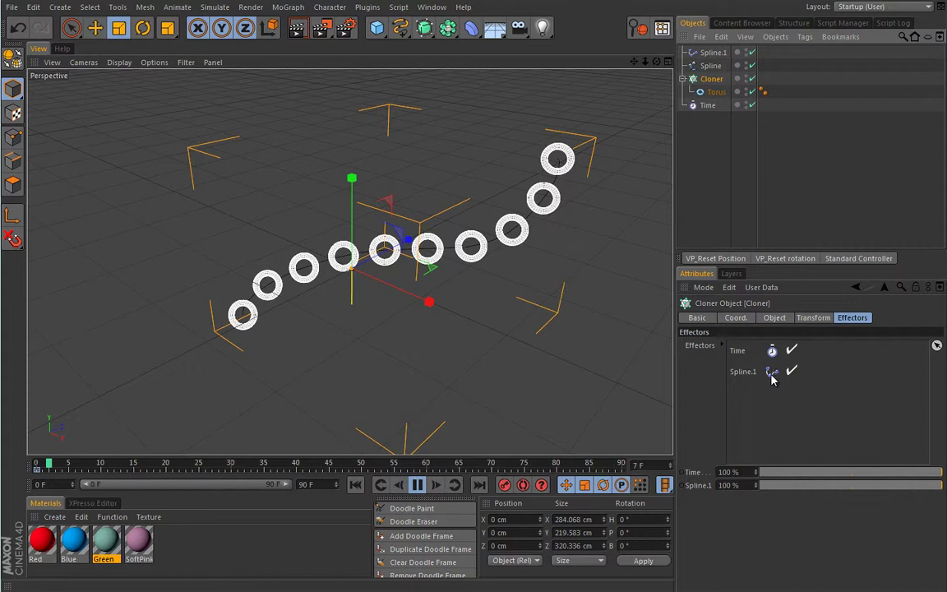
Restart playback from frame 0 and move Time below Spline.1 in the Cloner's effectors list.
key("F8")
key("shift+f")
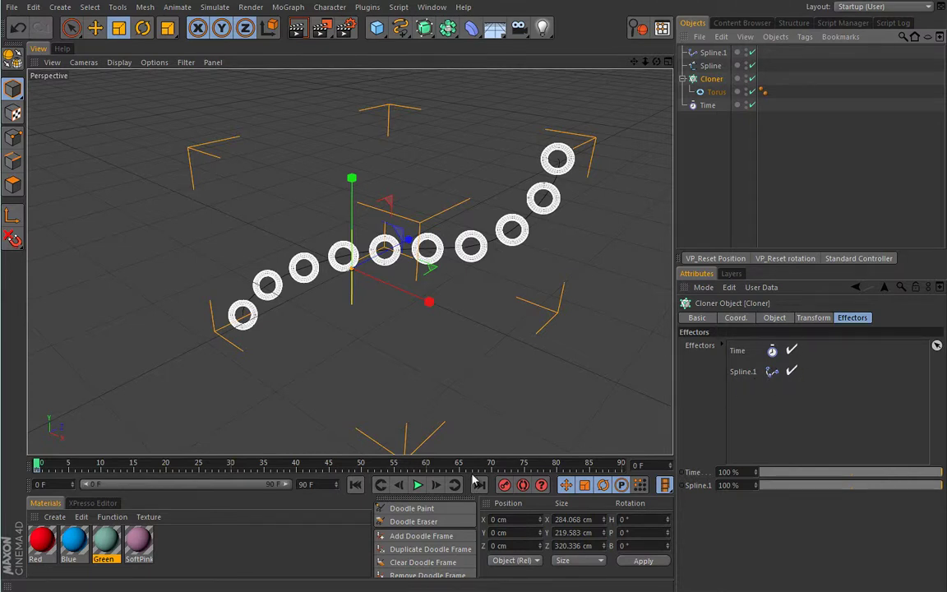
left_click(418, 485)
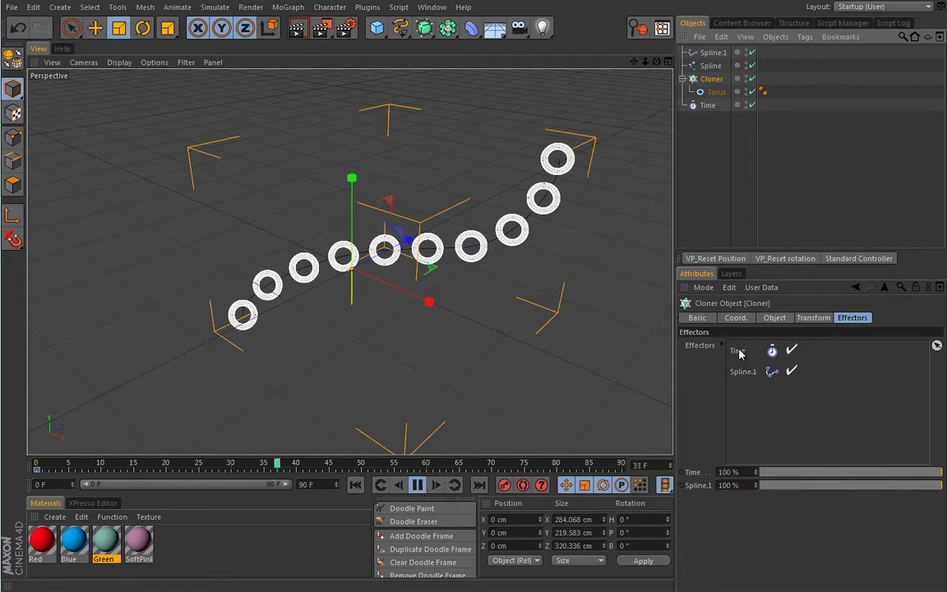
left_click_drag(738, 351, 749, 384)
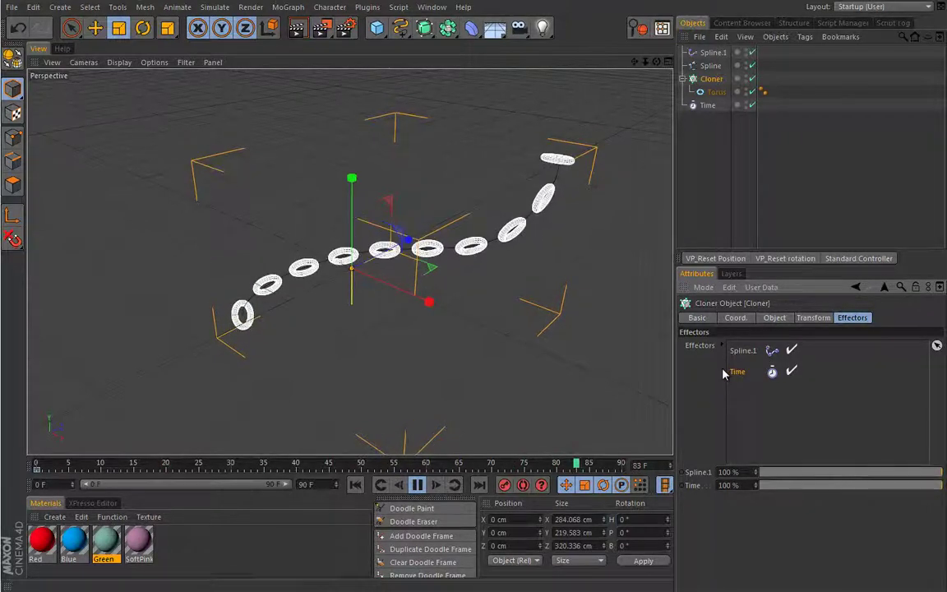
Test Spline.1's Offset and Start values during playback, leaving them at 0%.
key("F8")
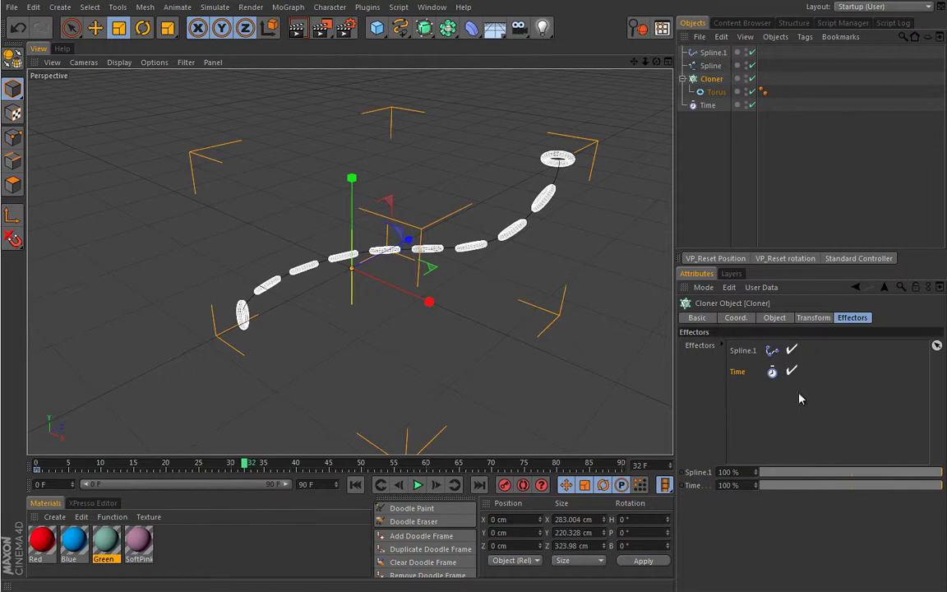
left_click(417, 484)
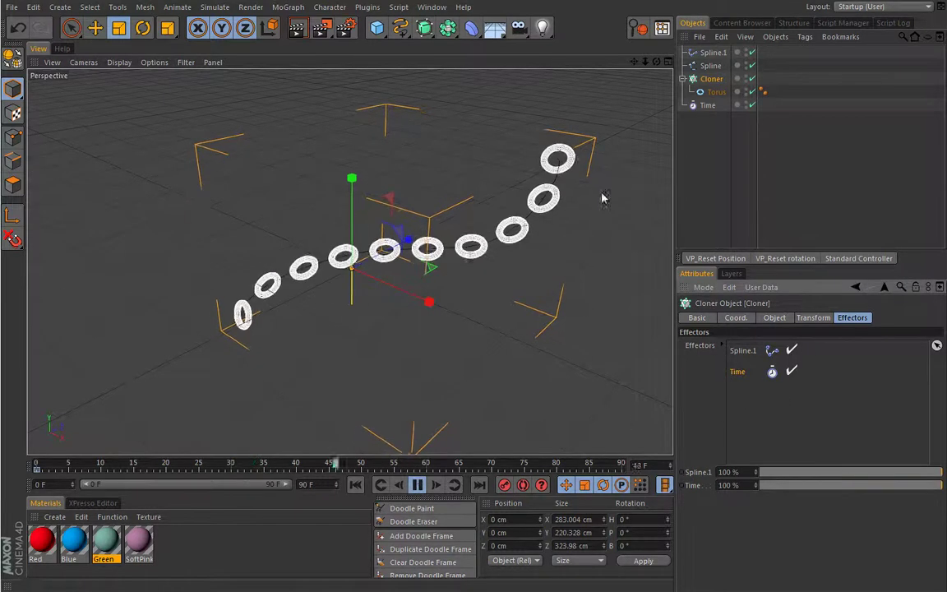
left_click(711, 53)
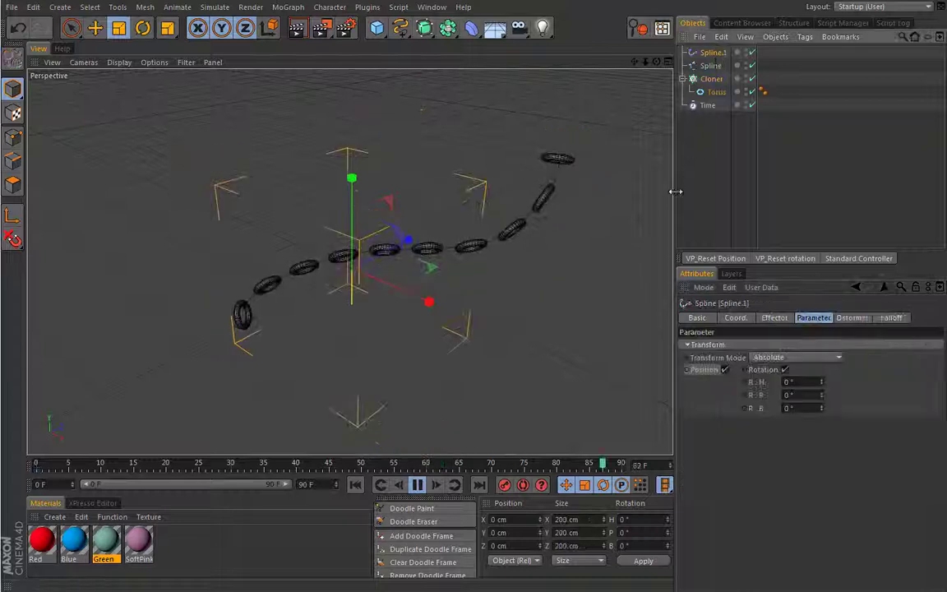
left_click(779, 318)
mouse_move(794, 423)
left_mouse_down()
mouse_move(828, 423)
mouse_move(780, 420)
left_mouse_up()
left_click_drag(785, 433, 735, 441)
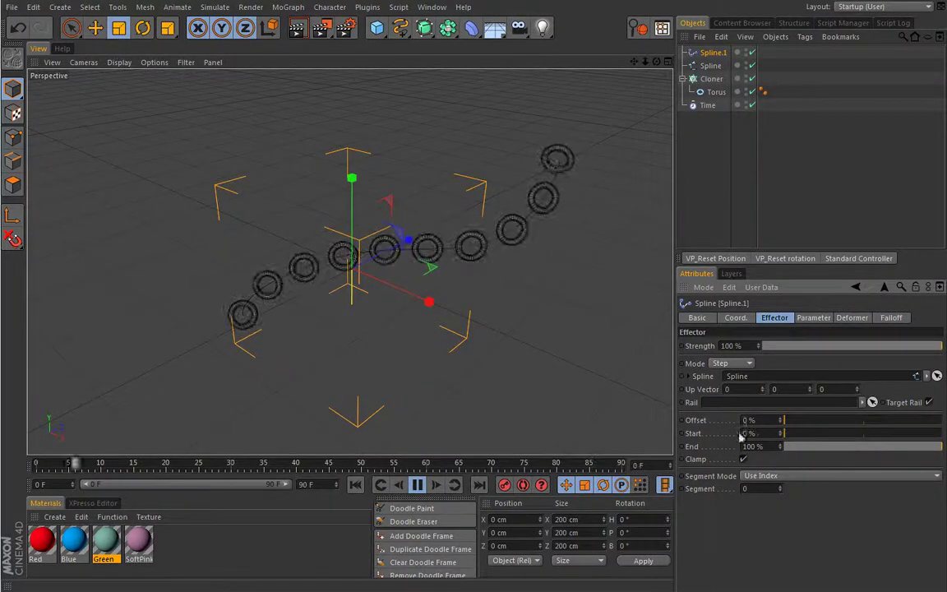
Toggle the Time effector's Position on and off, then stop and rewind to frame 0.
left_click(698, 105)
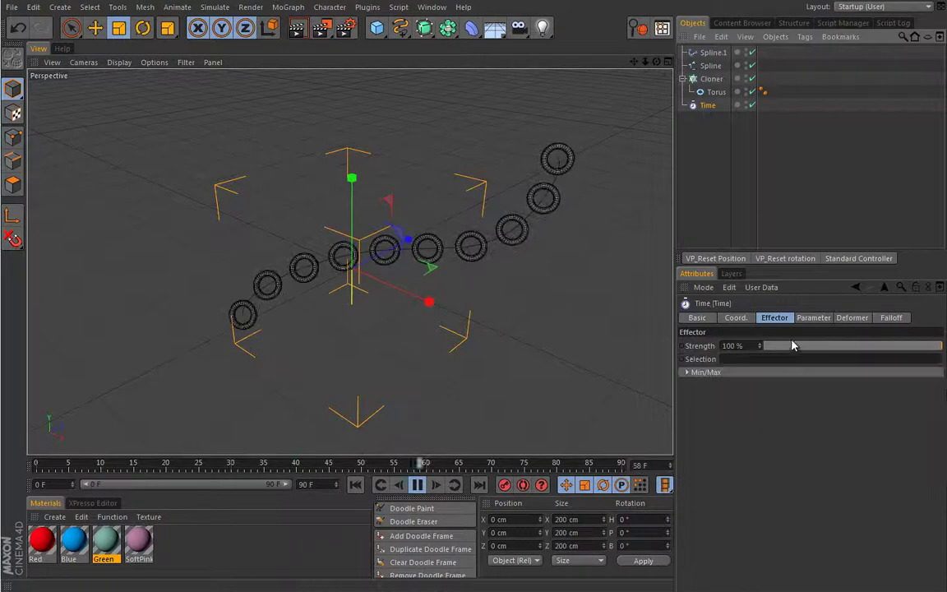
left_click(814, 318)
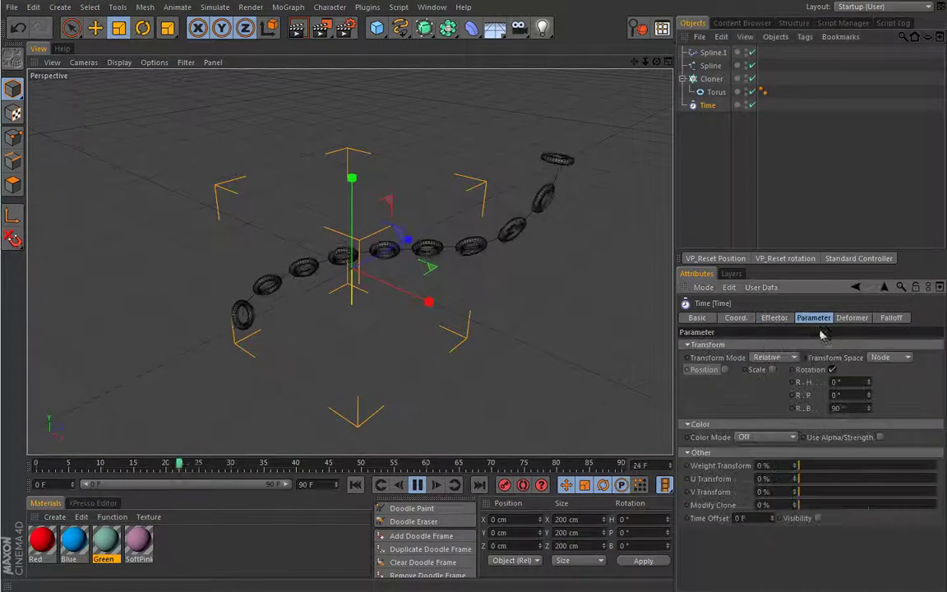
left_click(725, 370)
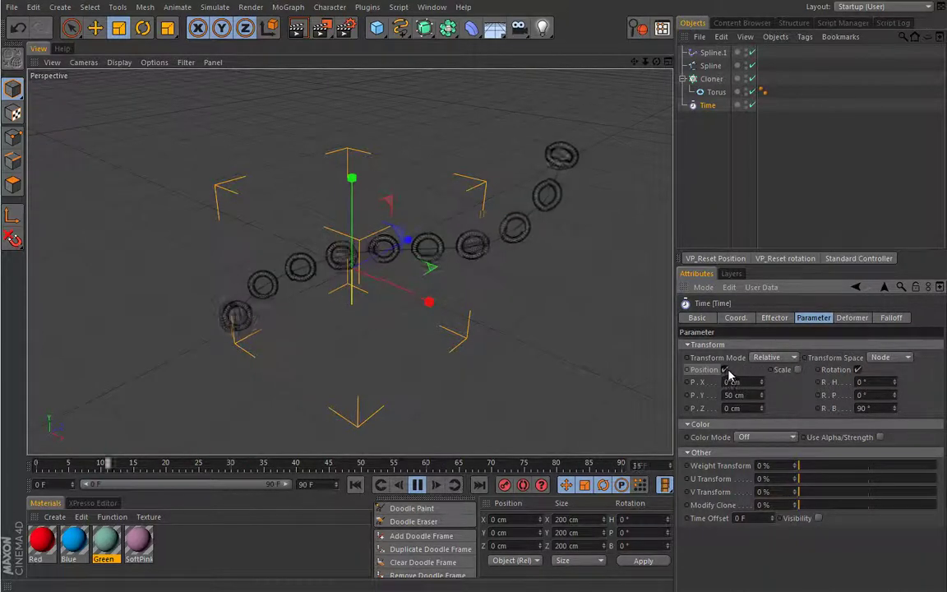
left_click(725, 370)
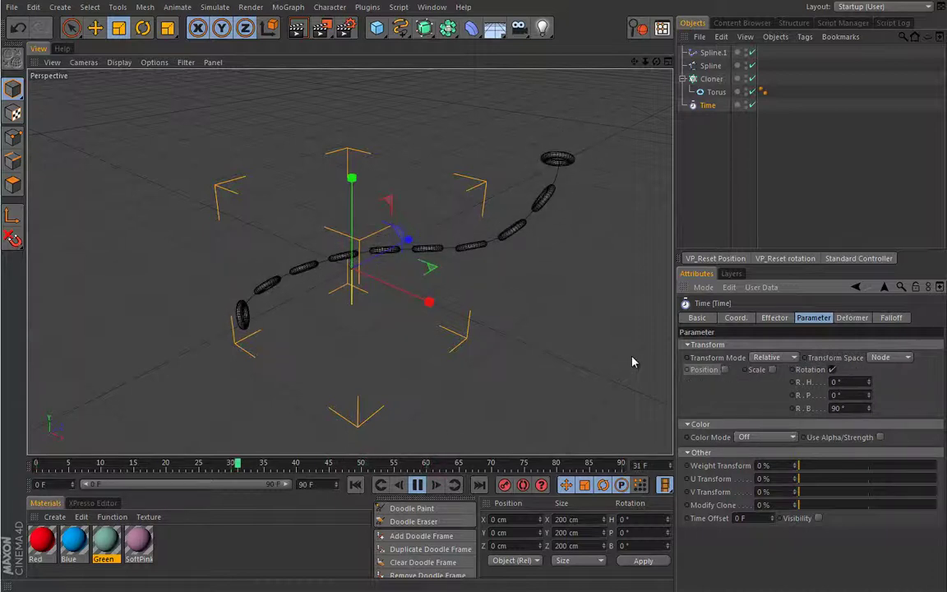
left_click(417, 486)
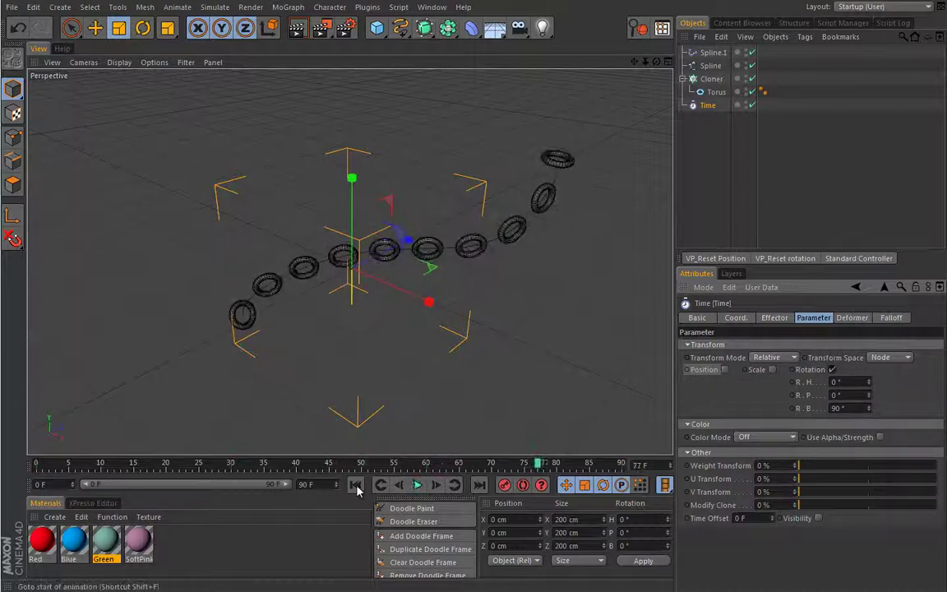
left_click(355, 484)
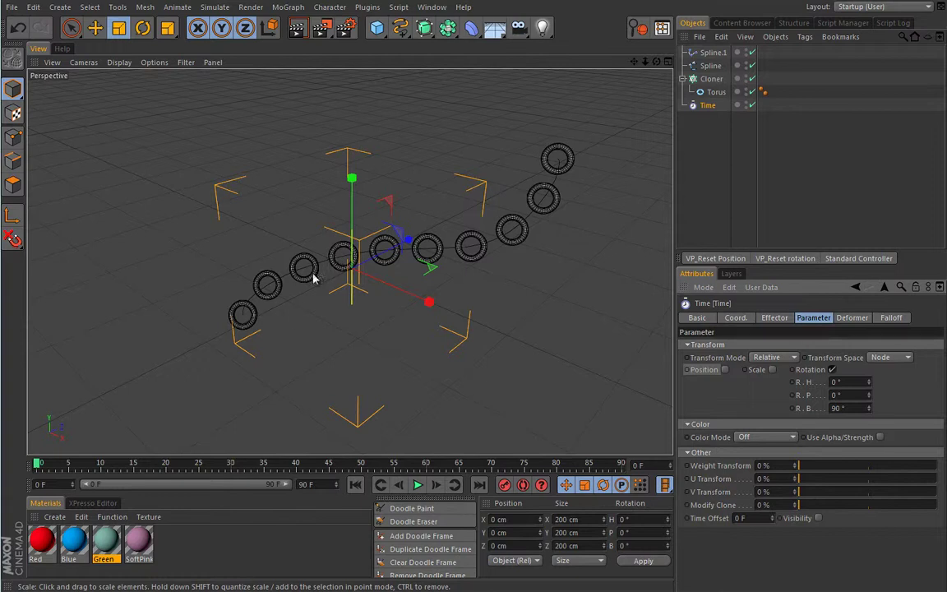
Delete the Time effector, Spline.1 effector and spline object, leaving a straight column of ten tori.
left_click(474, 25)
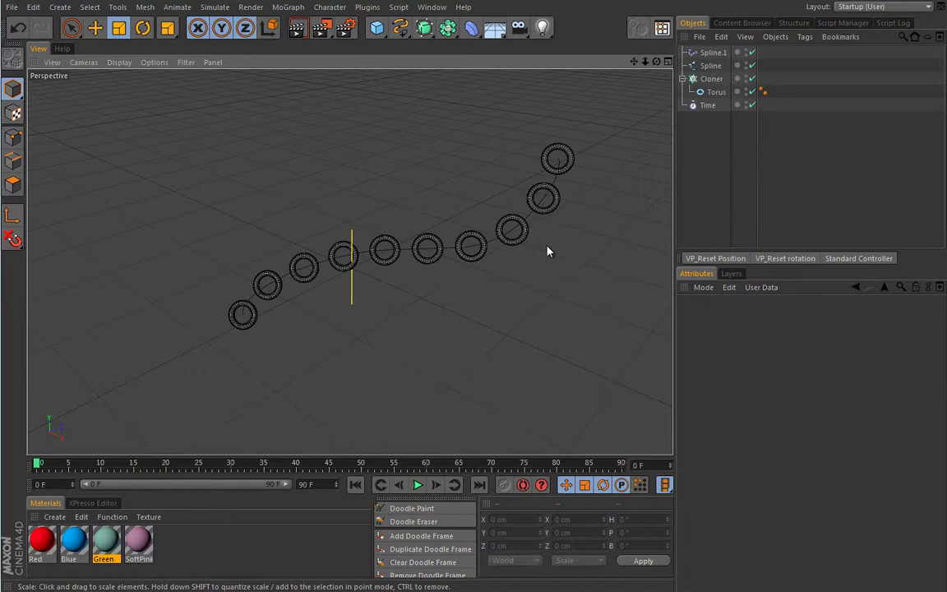
left_click(708, 105)
key("Delete")
left_click(714, 53)
key("Delete")
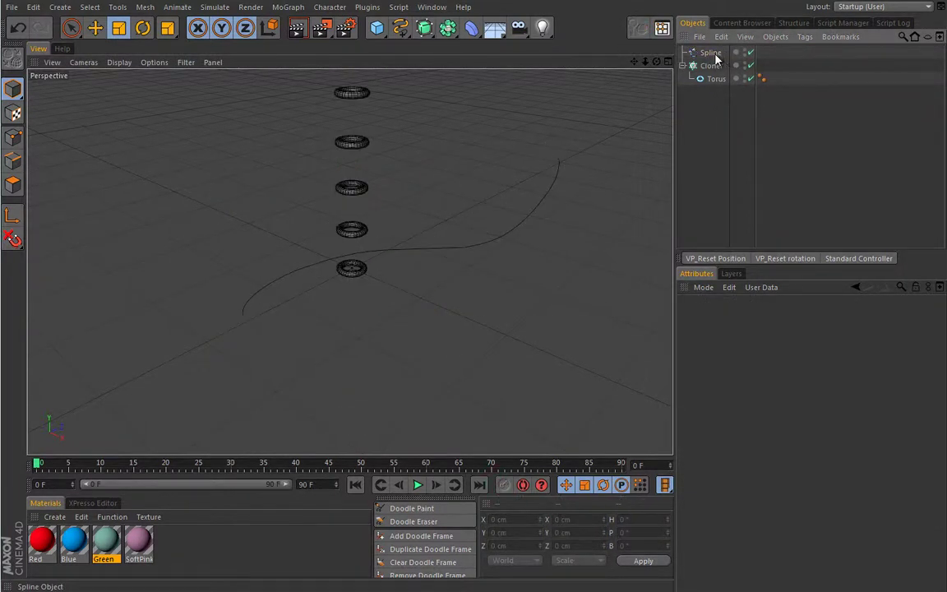
left_click(711, 53)
key("Delete")
mouse_move(389, 209)
left_mouse_down("alt")
mouse_move(397, 275)
mouse_move(344, 272)
mouse_move(349, 280)
mouse_move(390, 223)
left_mouse_up("alt")
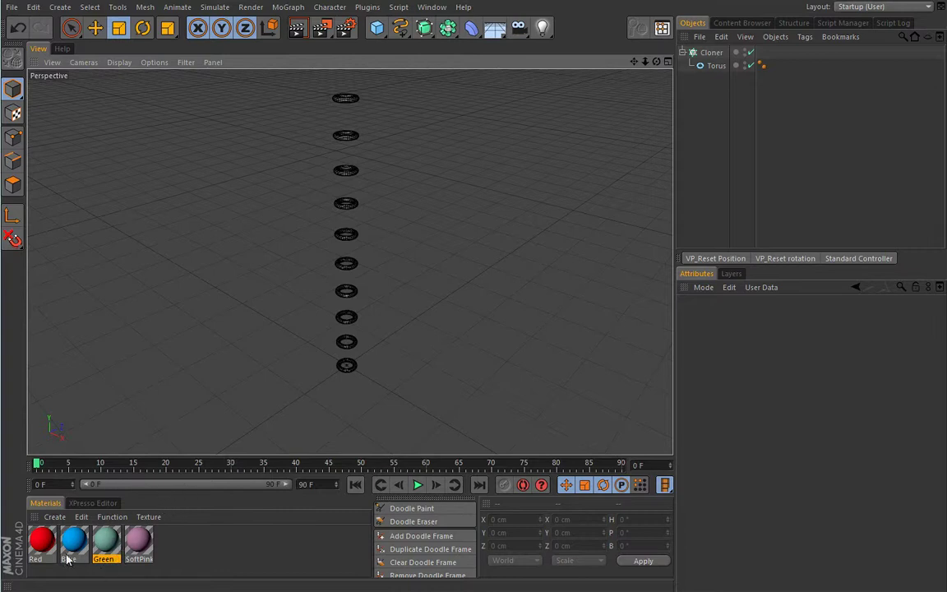
Apply the Blue material to the Cloner and set its P.Y step spacing to 20 cm.
left_click_drag(75, 549, 720, 56)
left_click_drag(467, 205, 526, 146, "alt")
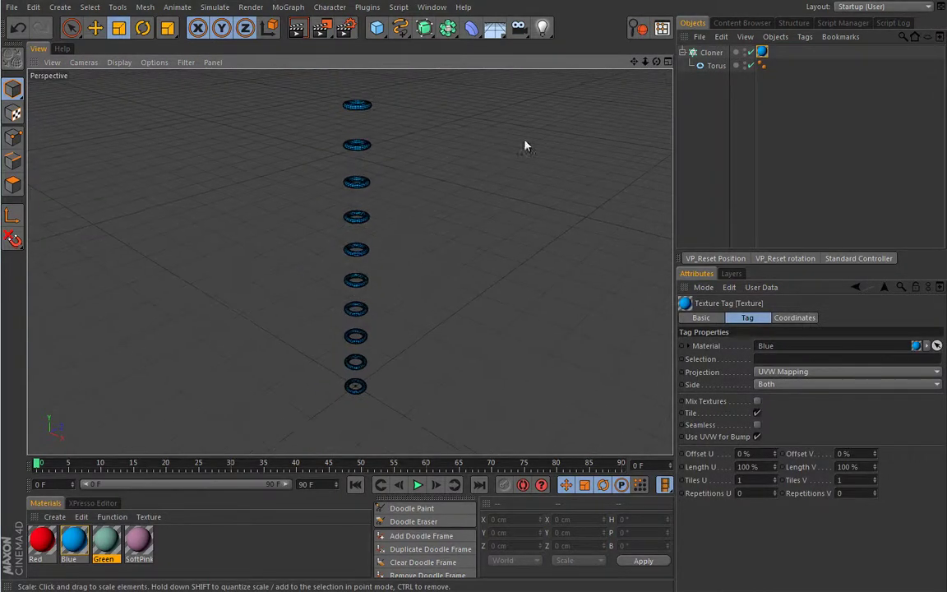
left_click(711, 52)
left_click(771, 318)
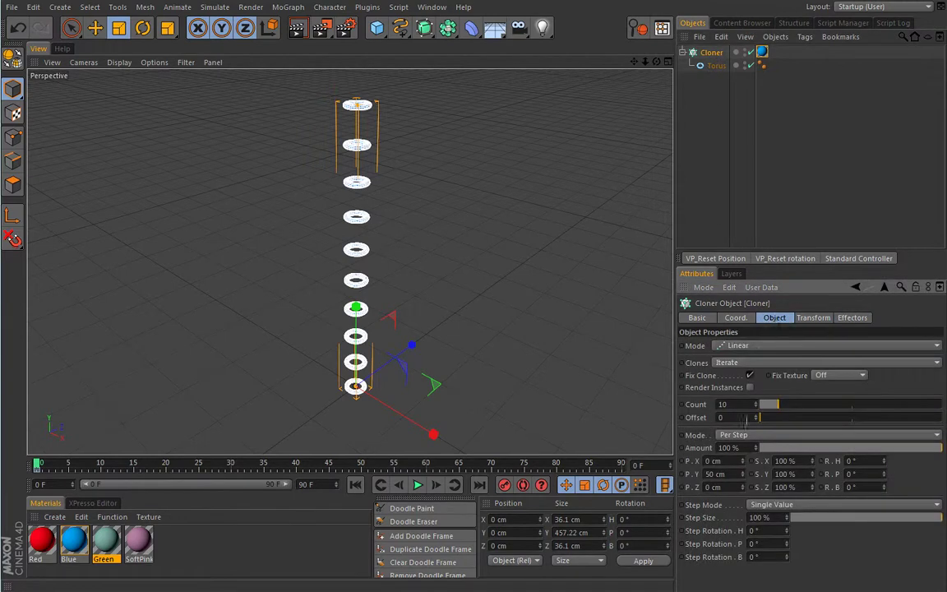
left_click_drag(742, 475, 734, 475)
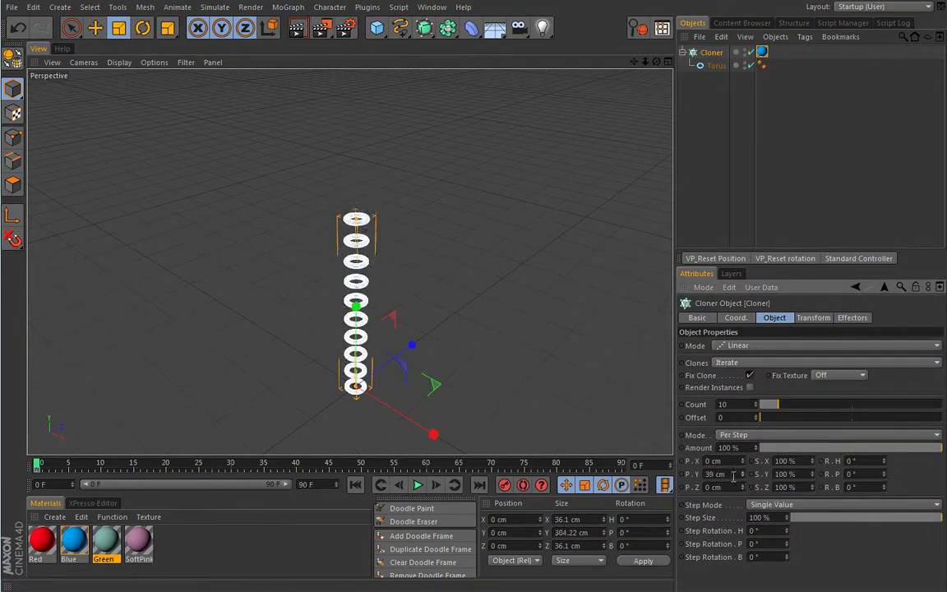
type("20")
key("Tab")
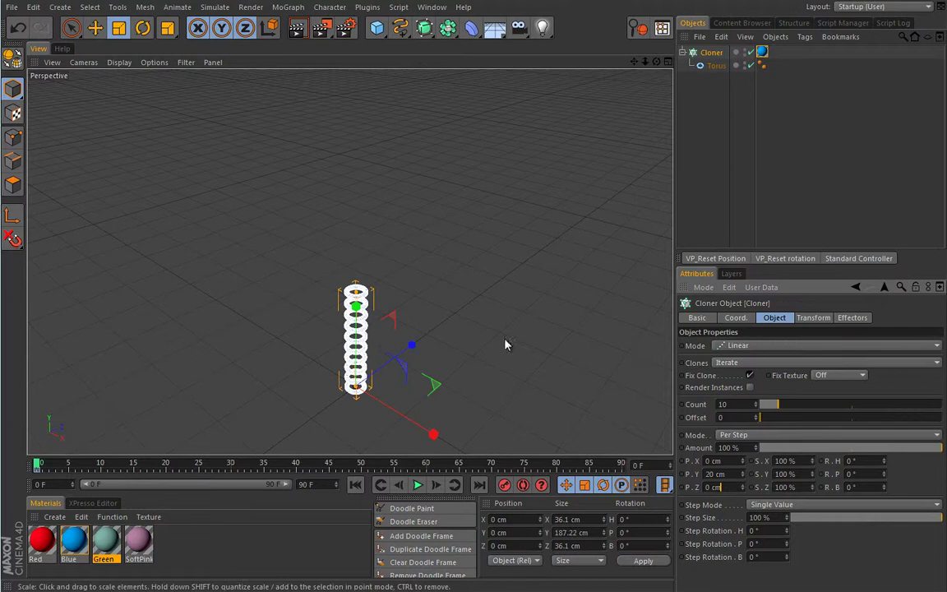
key("h")
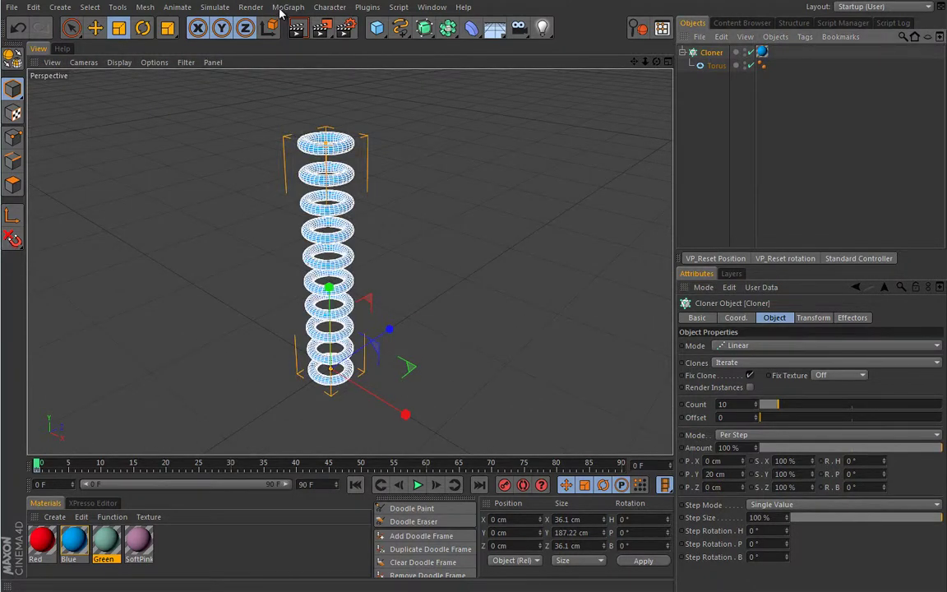
left_click(285, 7)
Add a Target effector and move it with the Move tool to sit beside the torus column.
mouse_move(262, 27)
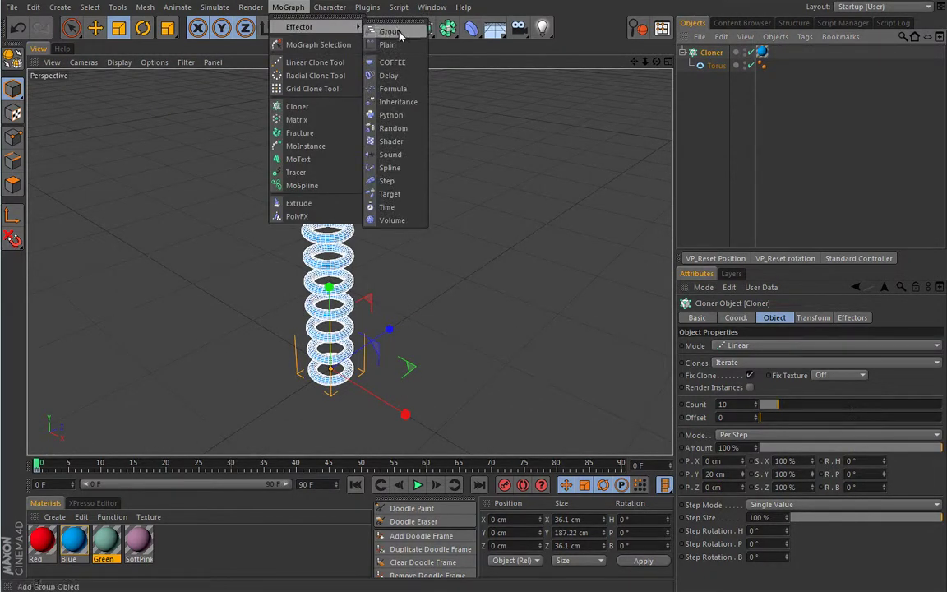
left_click(386, 194)
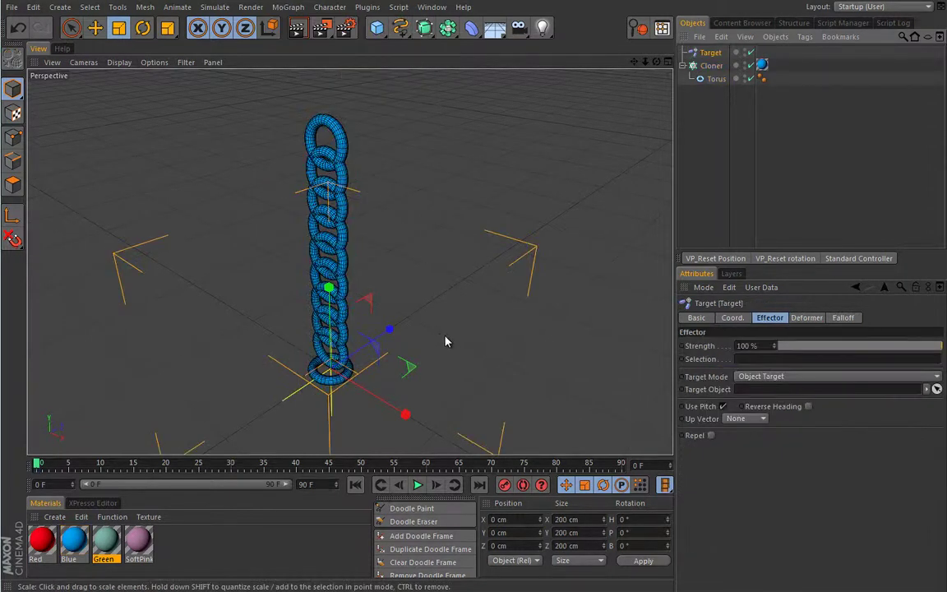
left_click(403, 367)
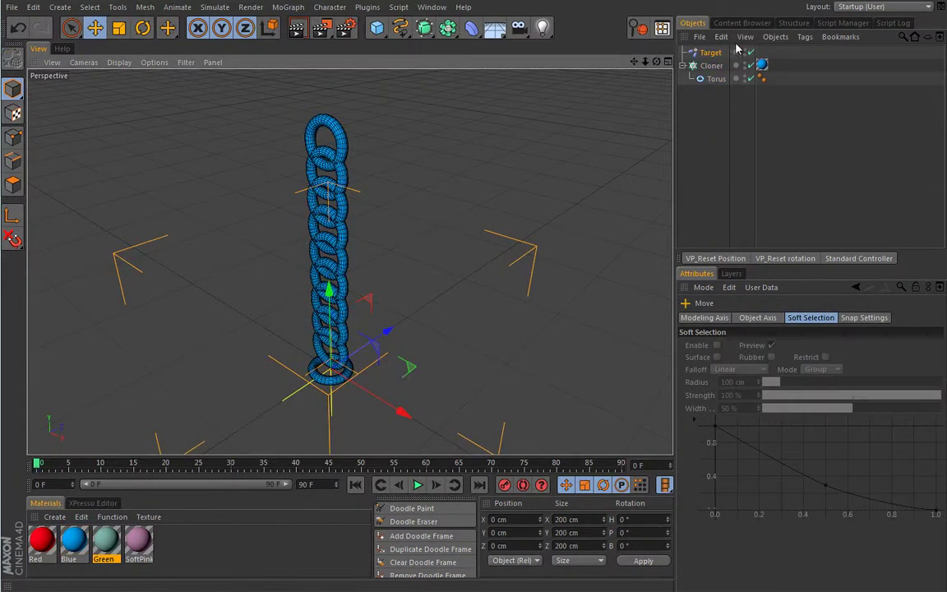
left_click(400, 406)
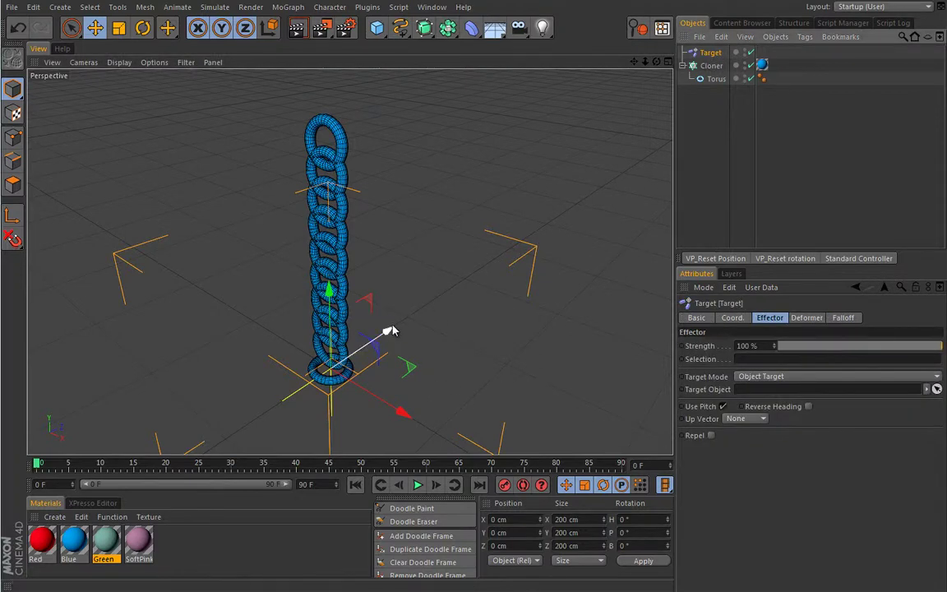
left_click_drag(387, 331, 455, 286)
mouse_move(408, 240)
left_mouse_down()
mouse_move(403, 81)
mouse_move(399, 317)
mouse_move(407, 211)
mouse_move(406, 234)
left_mouse_up()
left_click_drag(480, 325, 445, 290)
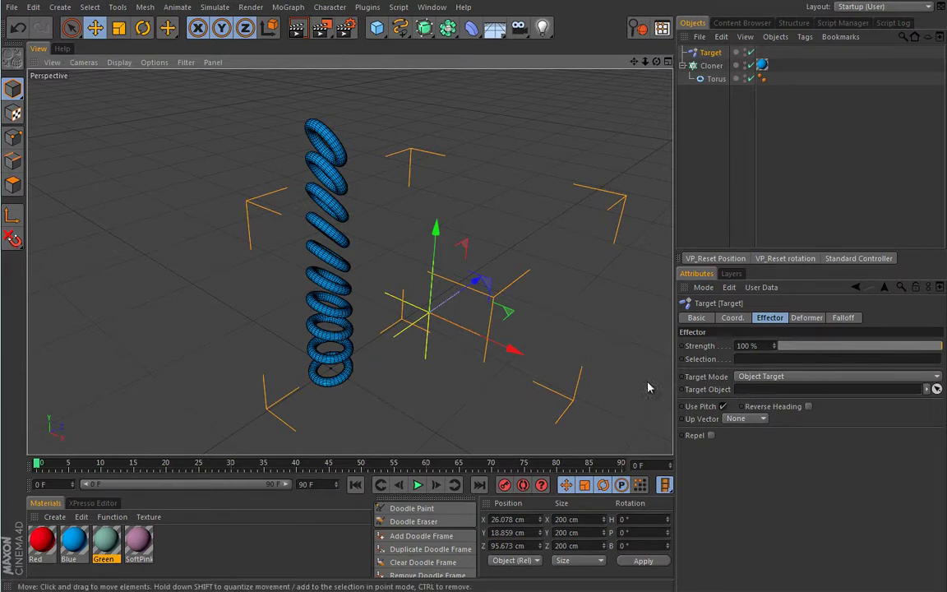
left_click(758, 378)
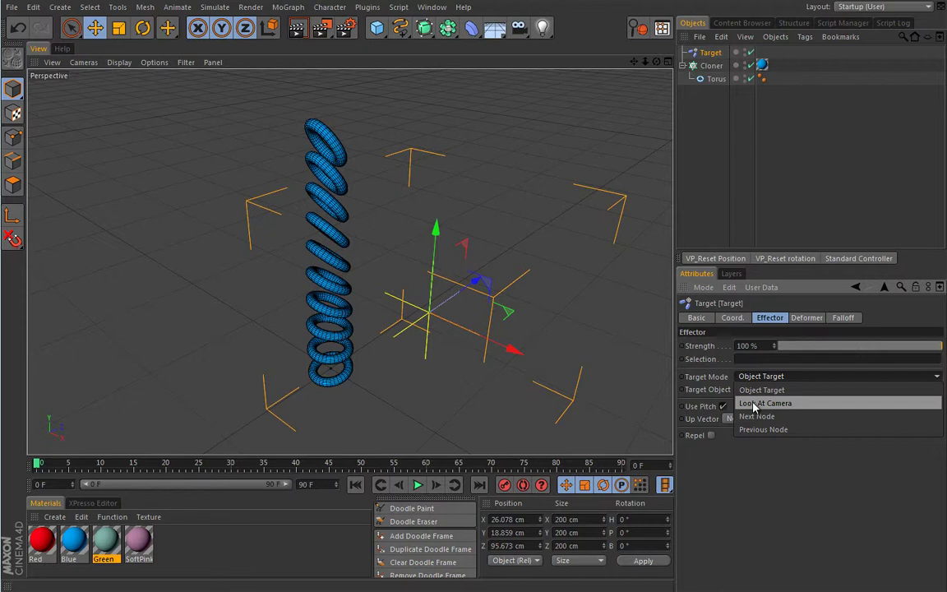
left_click(752, 404)
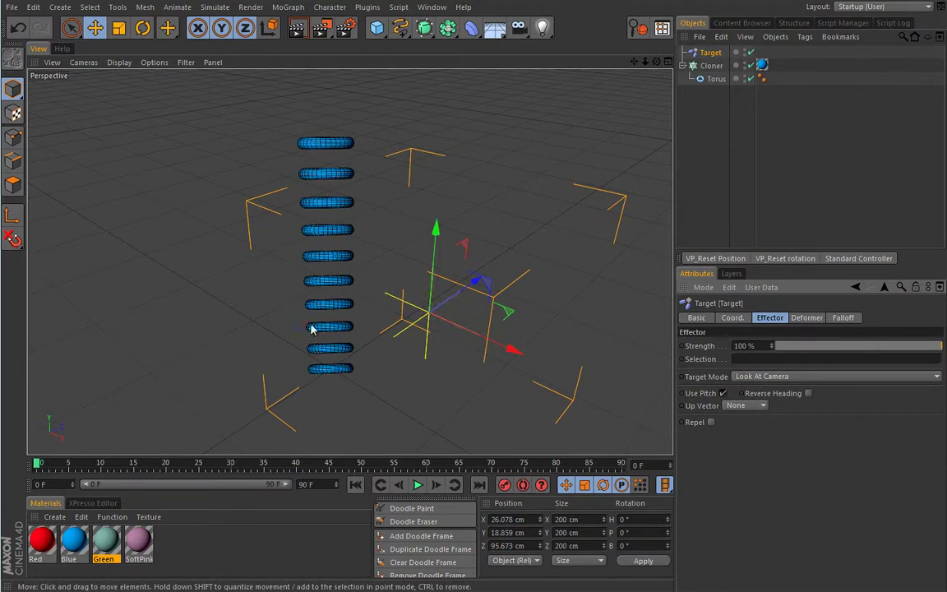
left_click_drag(253, 353, 271, 340, "alt")
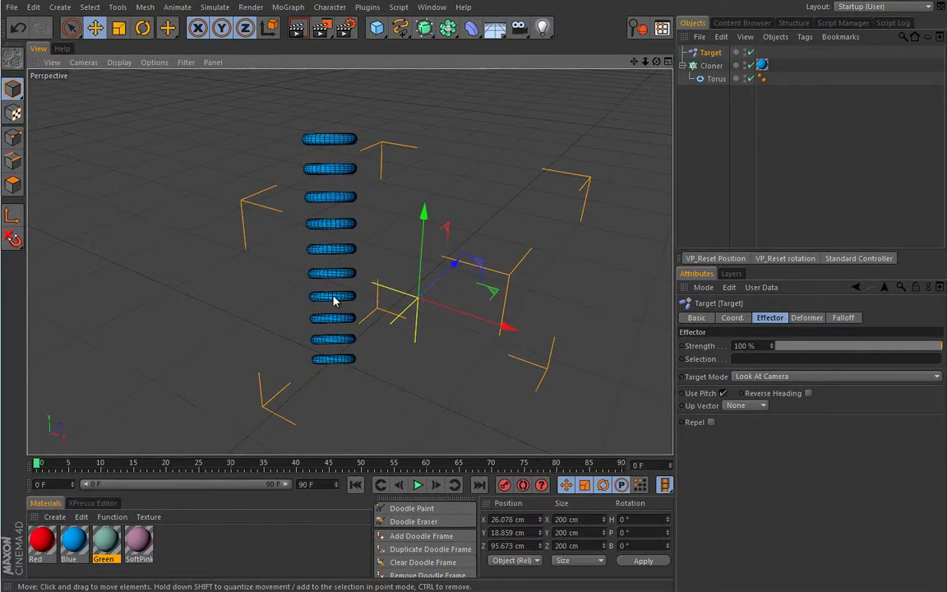
left_click_drag(332, 246, 368, 314, "alt")
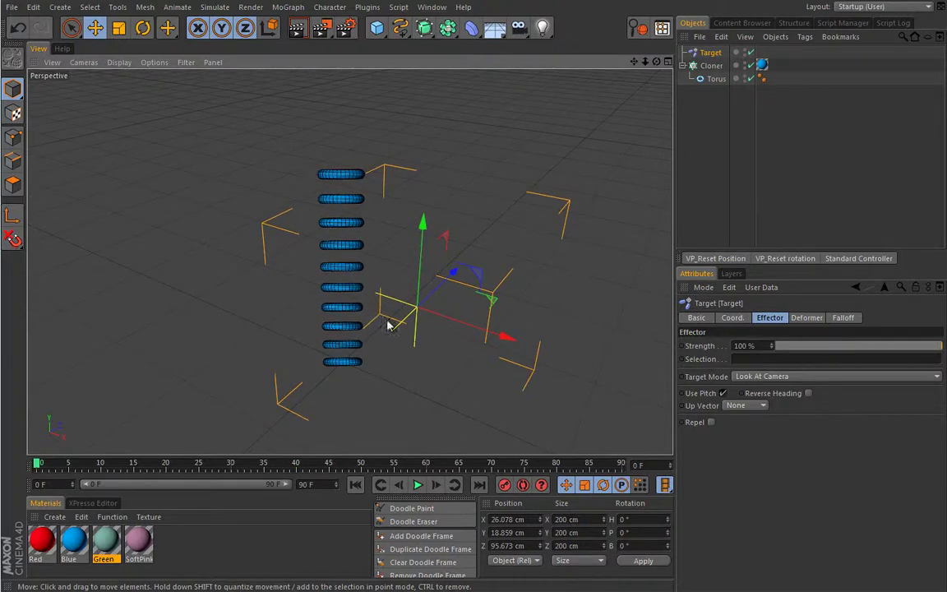
left_click(754, 376)
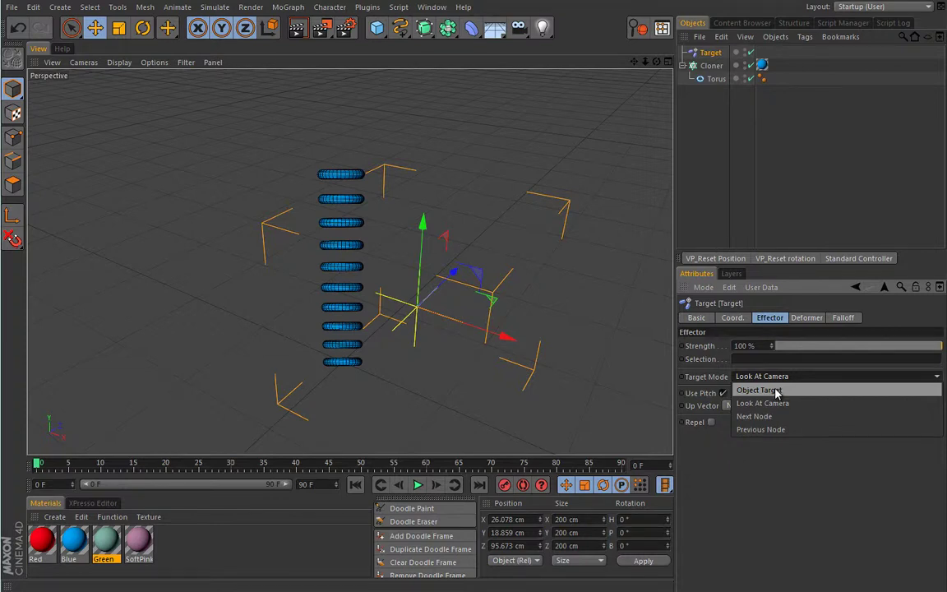
left_click(775, 391)
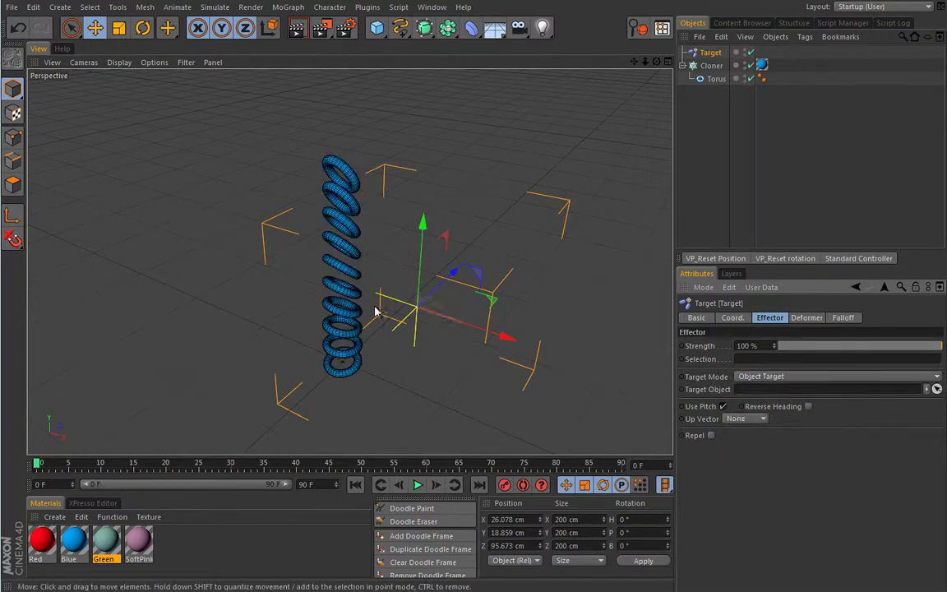
left_click_drag(376, 307, 363, 307, "alt")
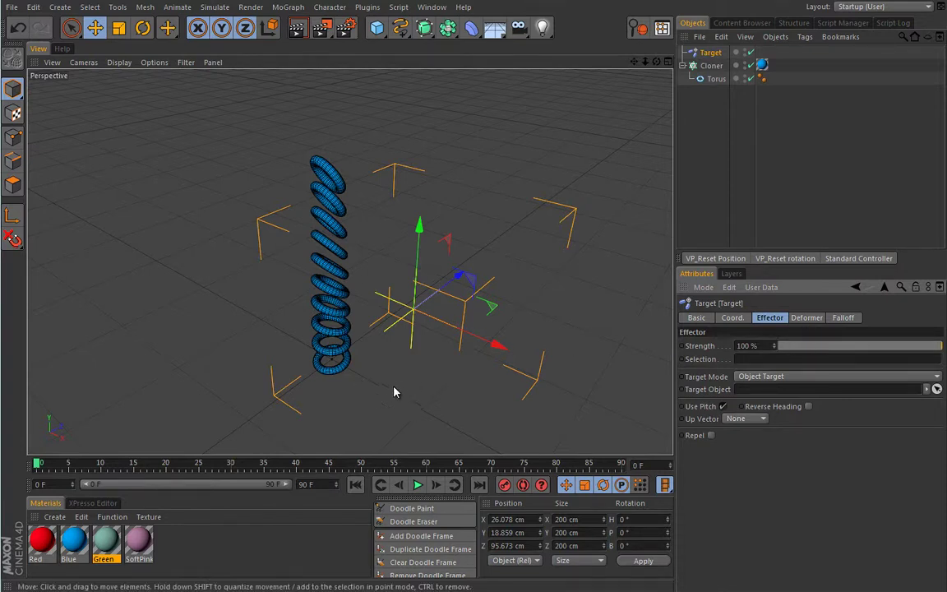
Enable Repel on the Target effector, testing distances of 19 cm and 100 cm while moving it.
left_click(712, 436)
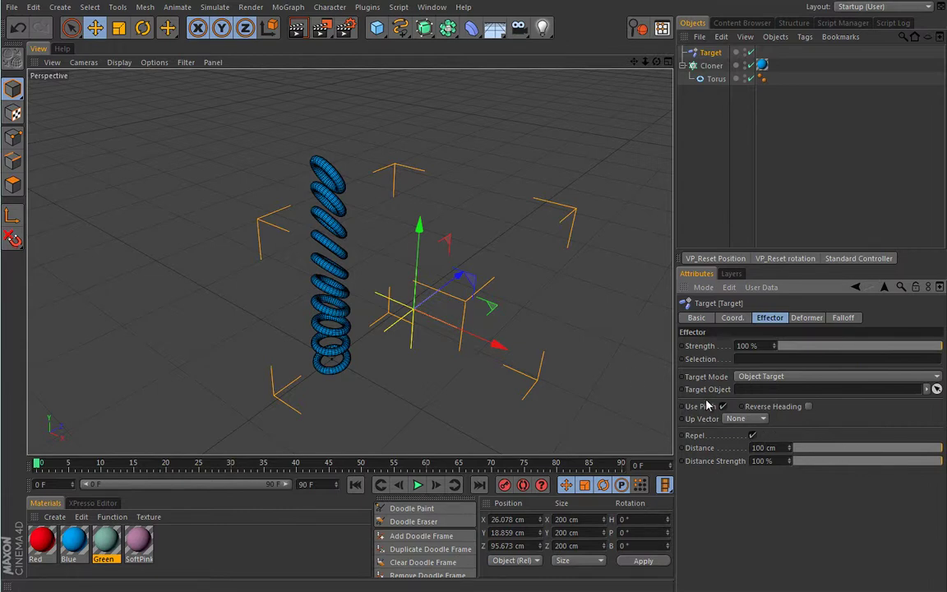
left_click_drag(449, 276, 372, 359)
mouse_move(822, 450)
left_mouse_down()
mouse_move(907, 451)
mouse_move(823, 451)
left_mouse_up()
left_click_drag(392, 363, 391, 437)
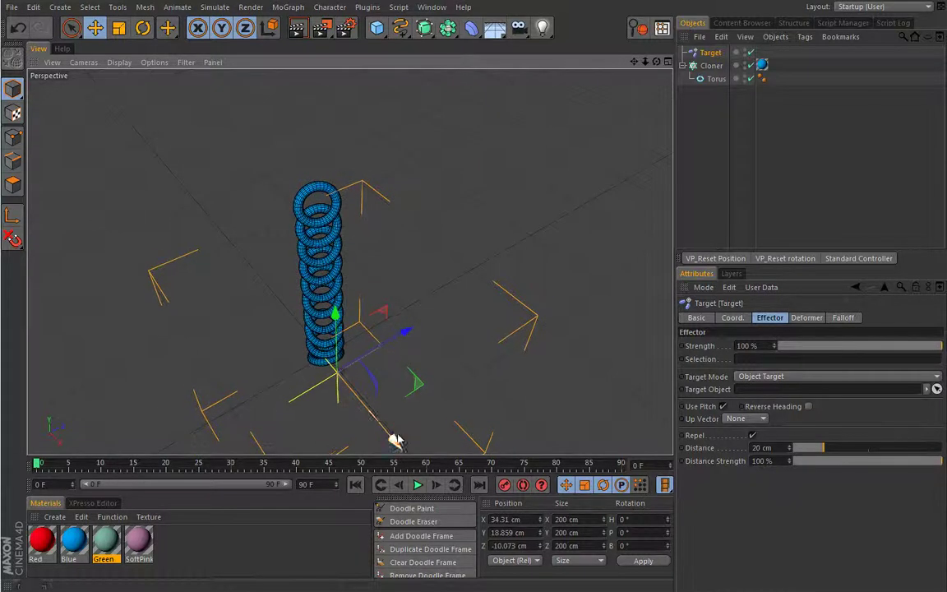
left_click_drag(823, 448, 942, 448)
Raise the Target effector into the clones, lower the repel strength, and orbit the scene.
left_click_drag(335, 322, 374, 328)
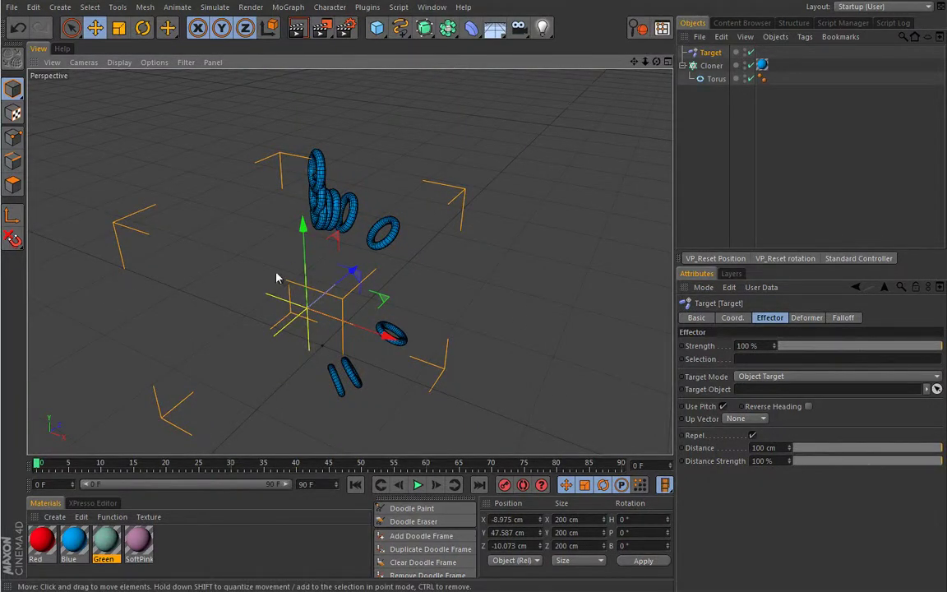
left_click_drag(911, 461, 932, 478)
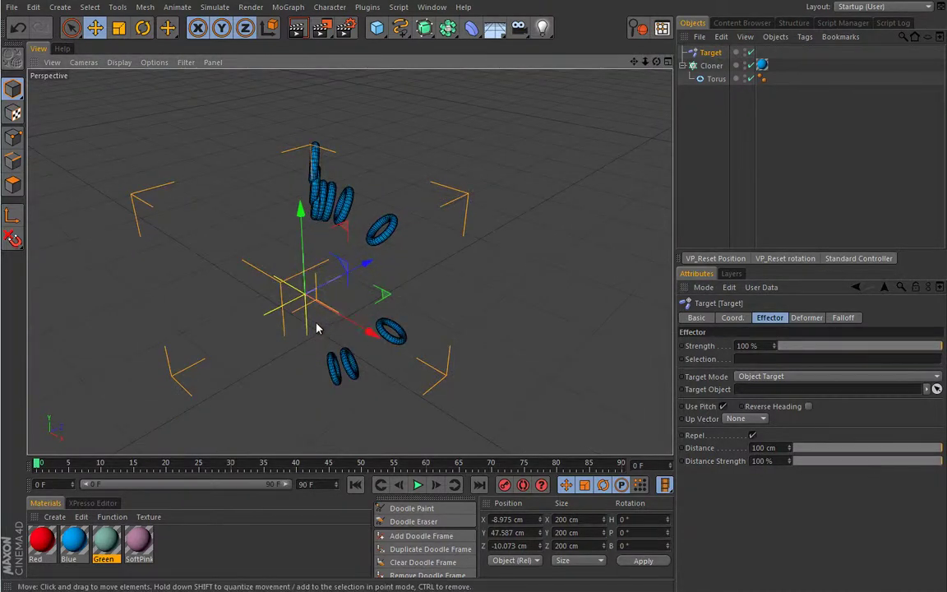
left_click_drag(281, 334, 347, 329, "alt")
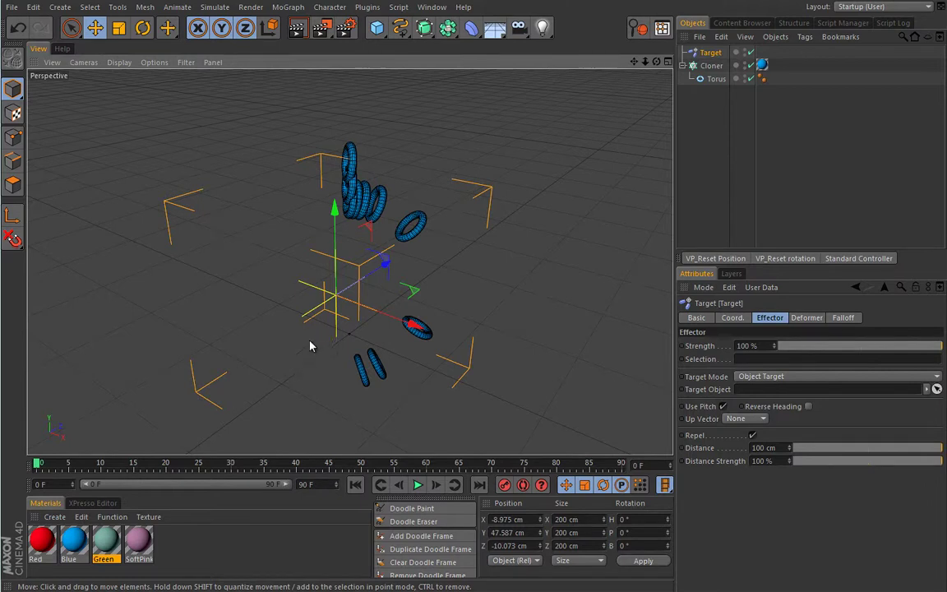
mouse_move(298, 348)
left_mouse_down("alt")
mouse_move(277, 341)
mouse_move(301, 354)
left_mouse_up("alt")
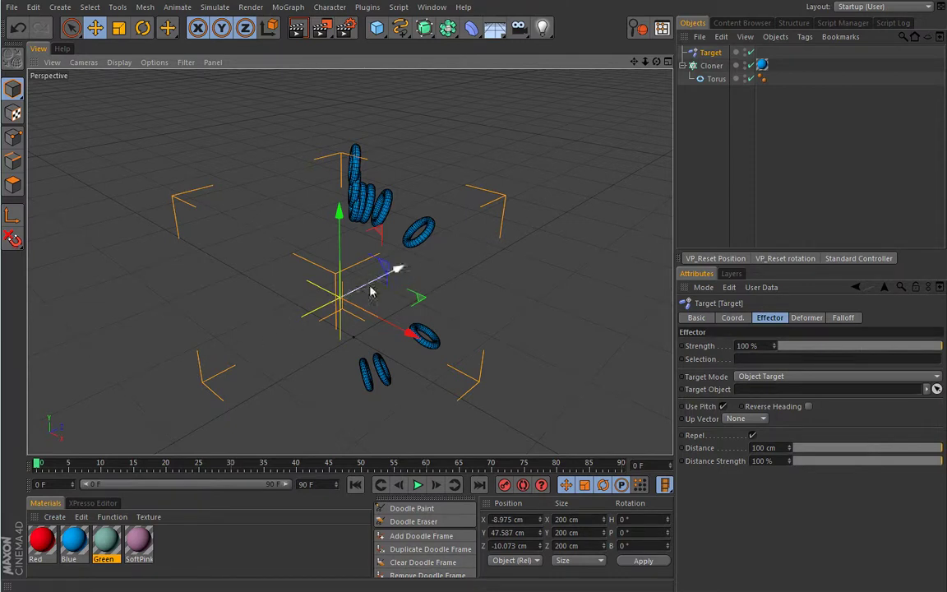
mouse_move(505, 296)
left_mouse_down("alt")
mouse_move(534, 293)
mouse_move(385, 356)
mouse_move(433, 348)
mouse_move(400, 314)
mouse_move(354, 322)
mouse_move(380, 320)
left_mouse_up("alt")
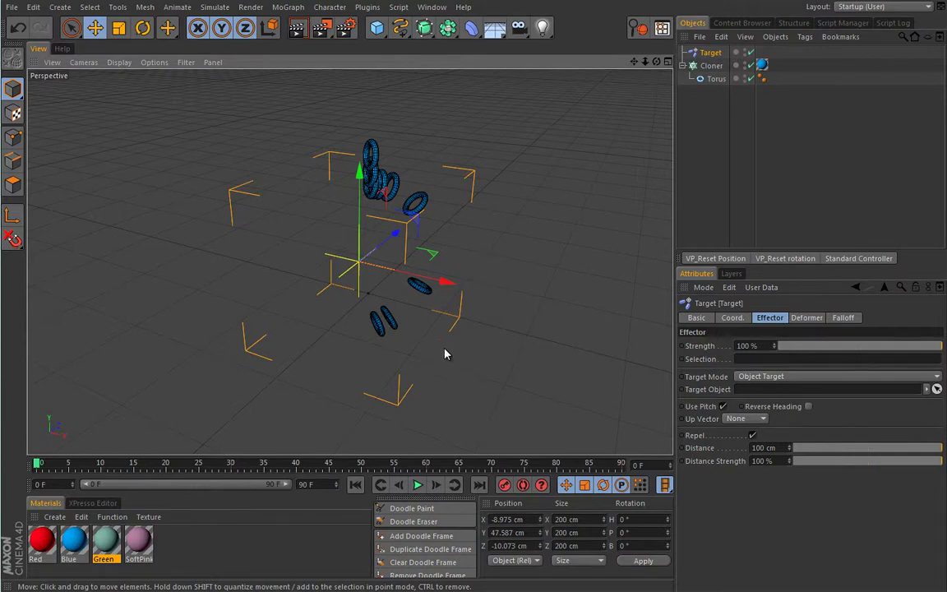
Delete the Torus, the Target effector and the Cloner's Blue texture tag.
left_click(712, 79)
key("Delete")
left_click(710, 52)
key("Delete")
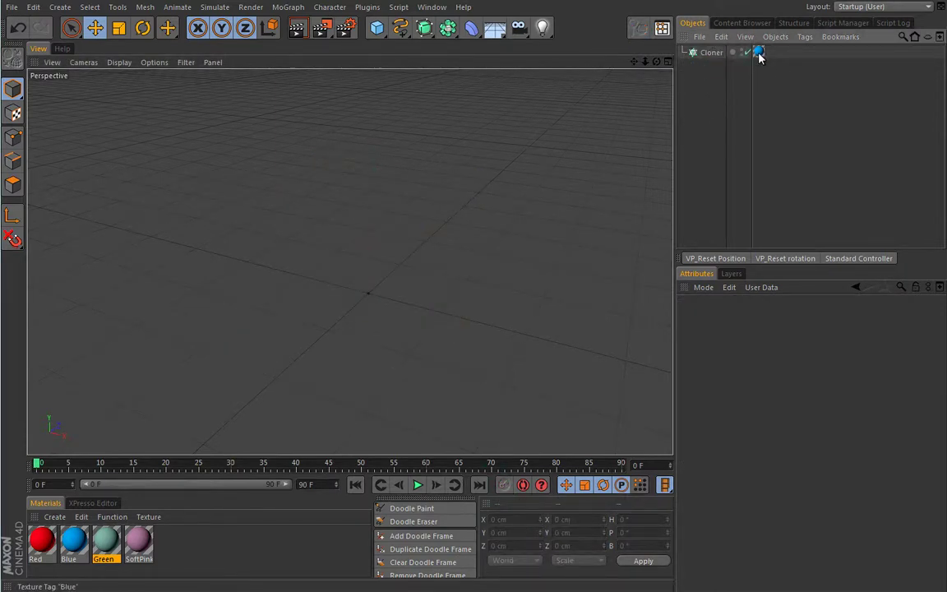
left_click(758, 53)
key("Delete")
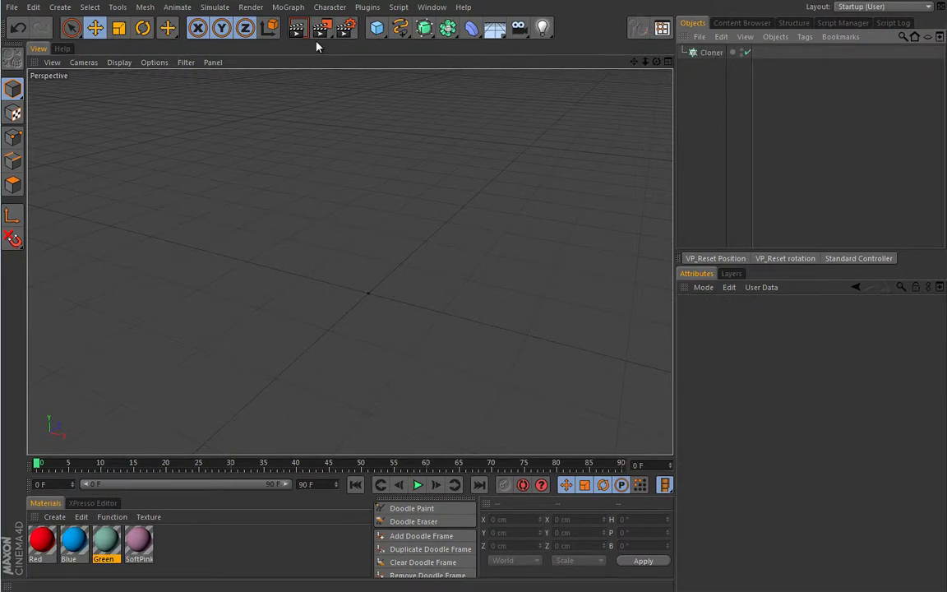
Create a Capsule with 20 rotation segments and 5 height and cap segments.
left_click(377, 30)
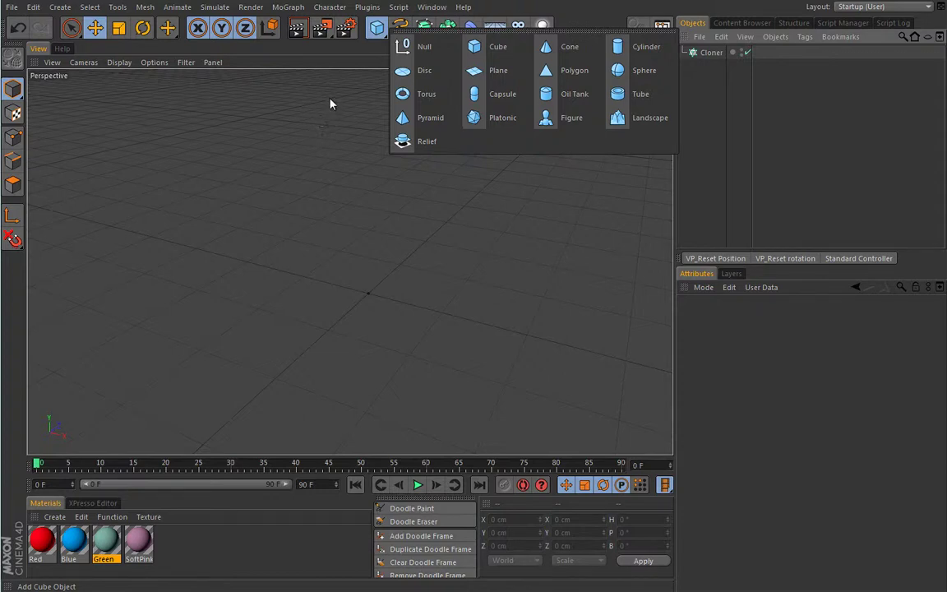
left_click(472, 96)
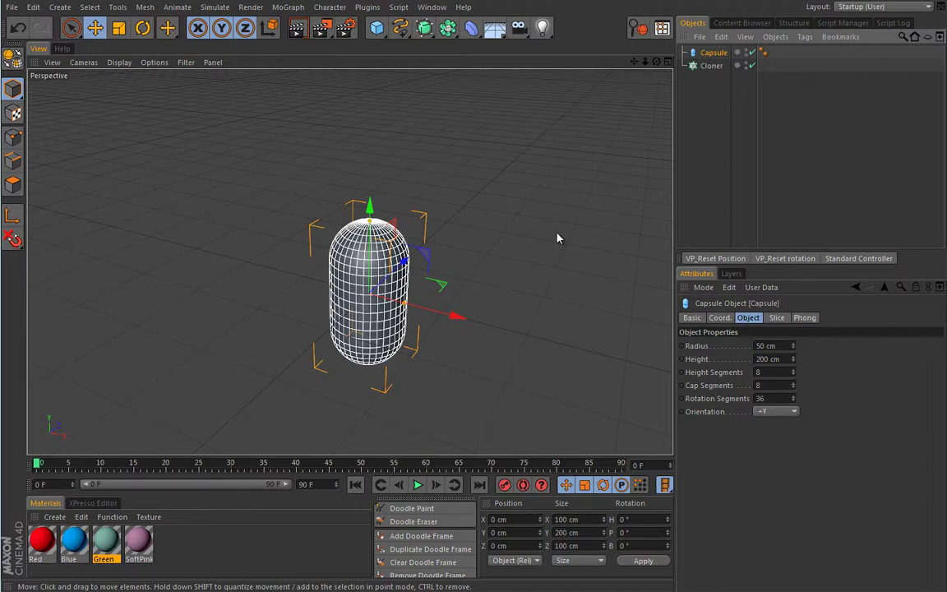
left_click(774, 398)
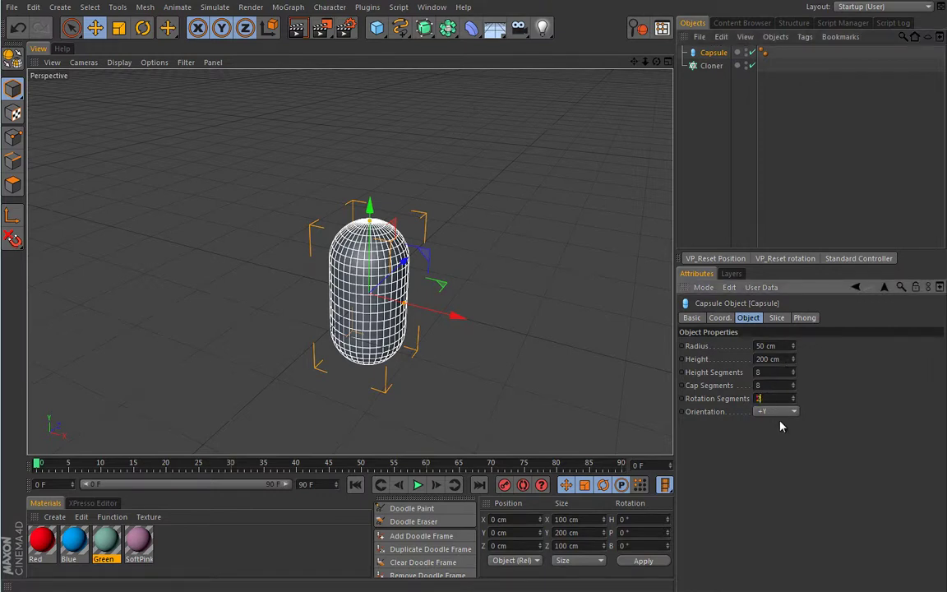
key("Return")
type("5")
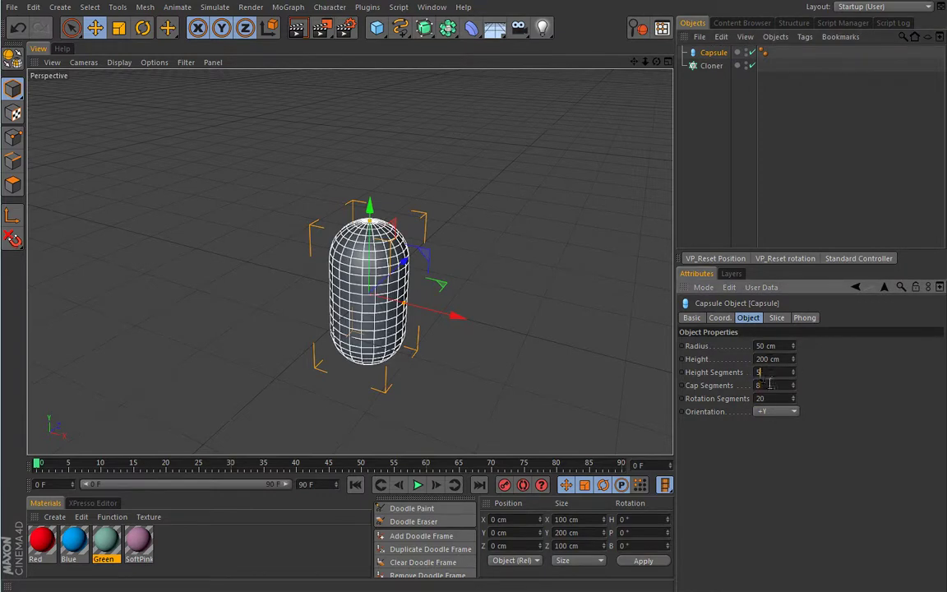
left_click(769, 384)
type("5")
key("Return")
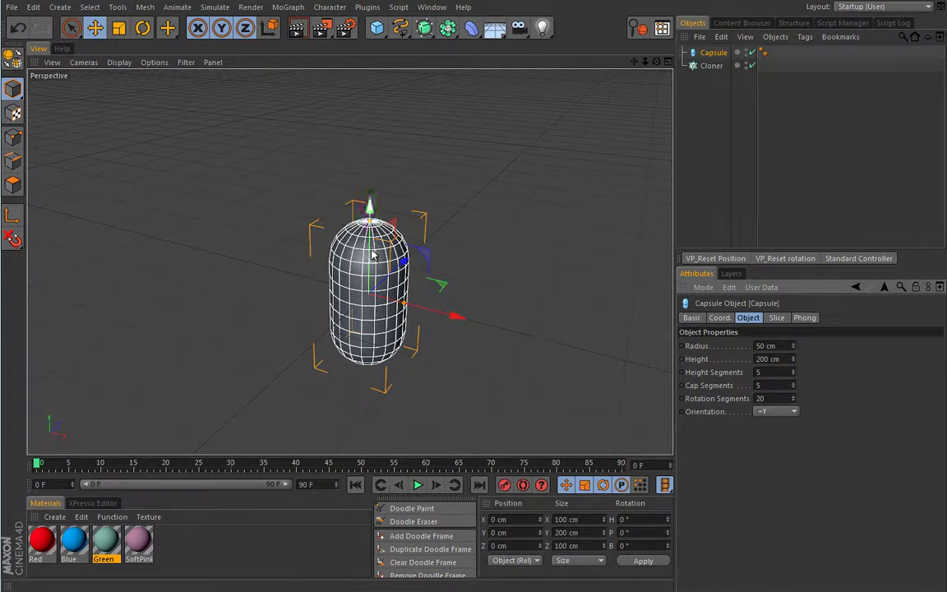
Scale the capsule to 40×80×40 cm and make it a child of the Cloner.
key("t")
left_click_drag(519, 225, 239, 332)
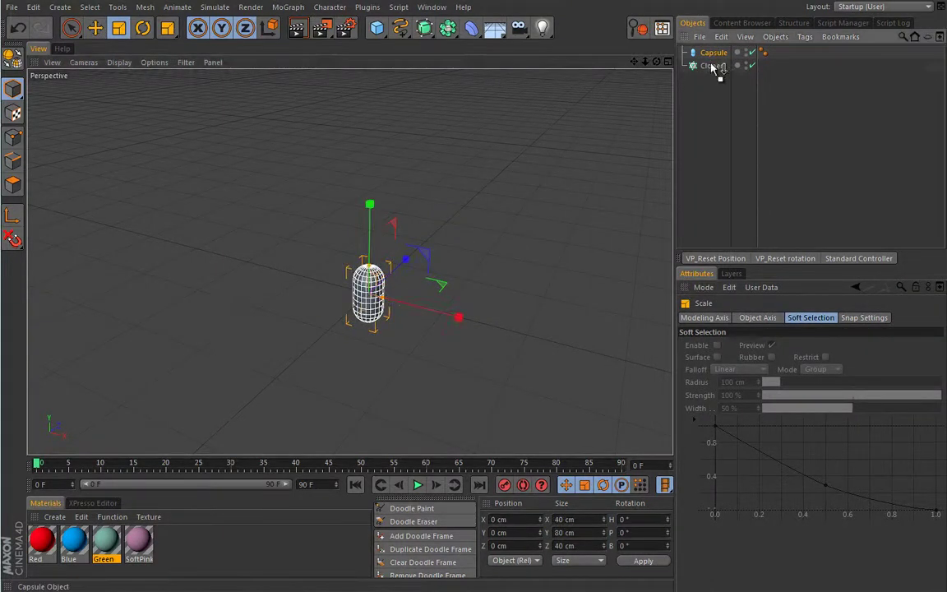
left_click_drag(715, 70, 713, 69)
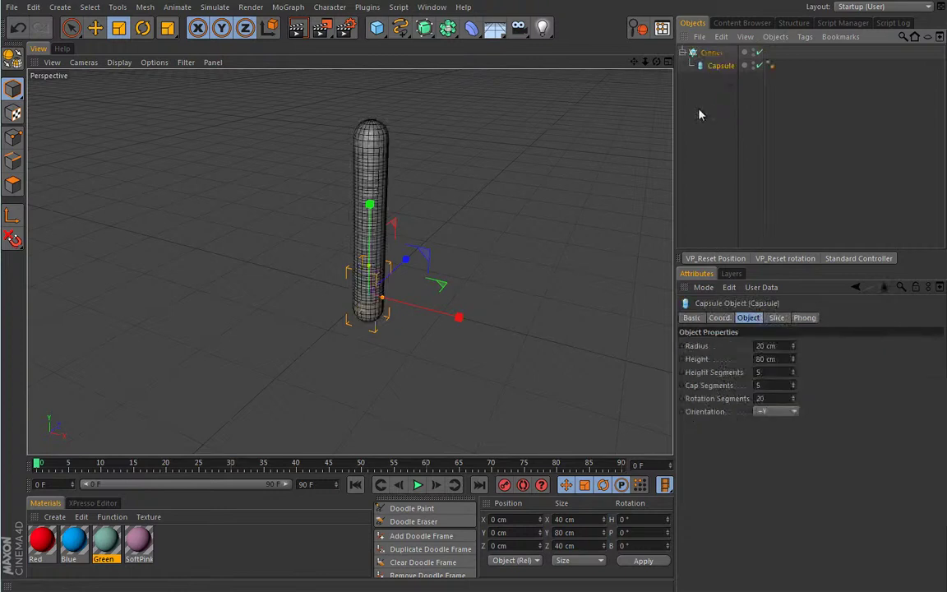
Set the Cloner to Radial mode with a 150 cm radius and 10 clones.
left_click(711, 53)
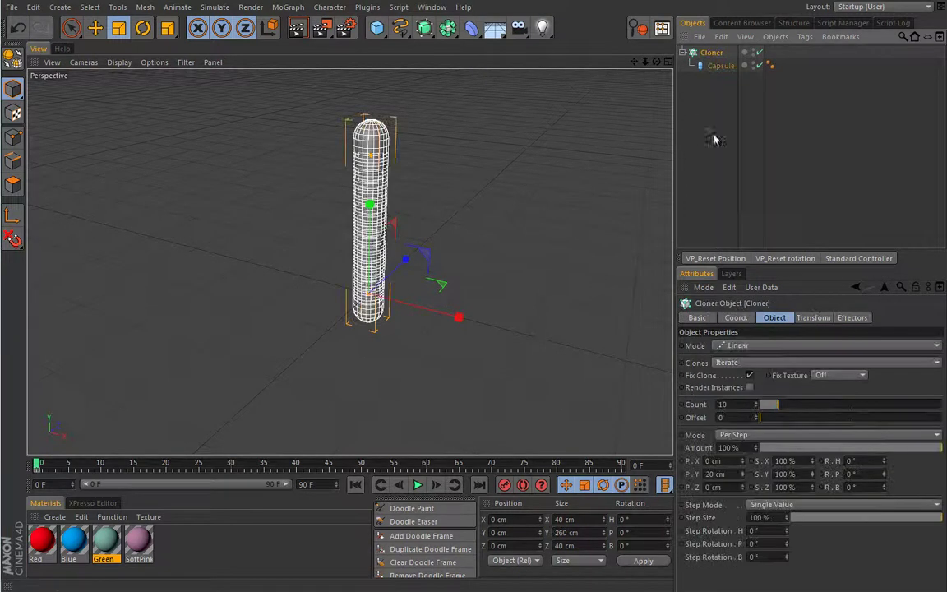
left_click(718, 346)
left_click(721, 383)
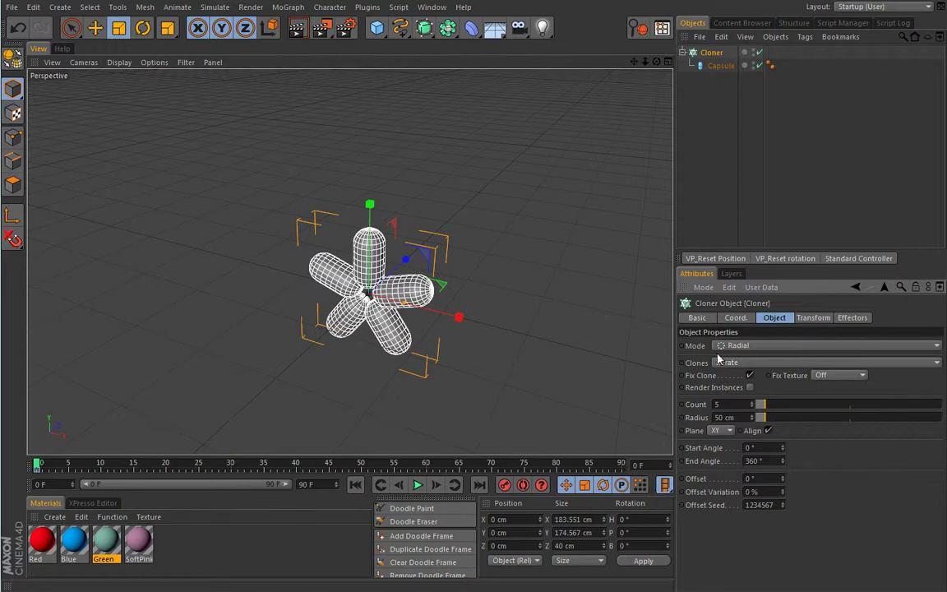
left_click_drag(772, 422, 752, 420)
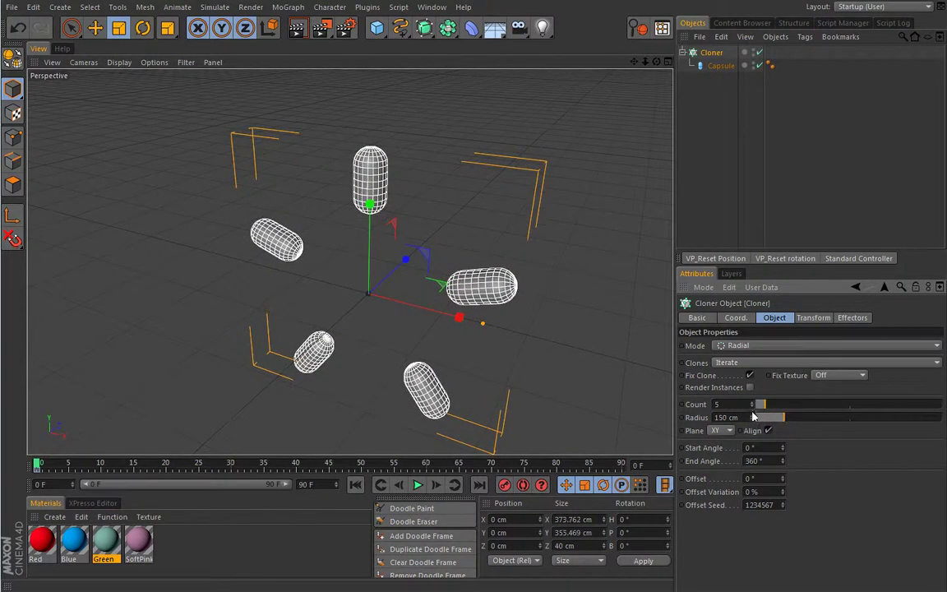
type("10")
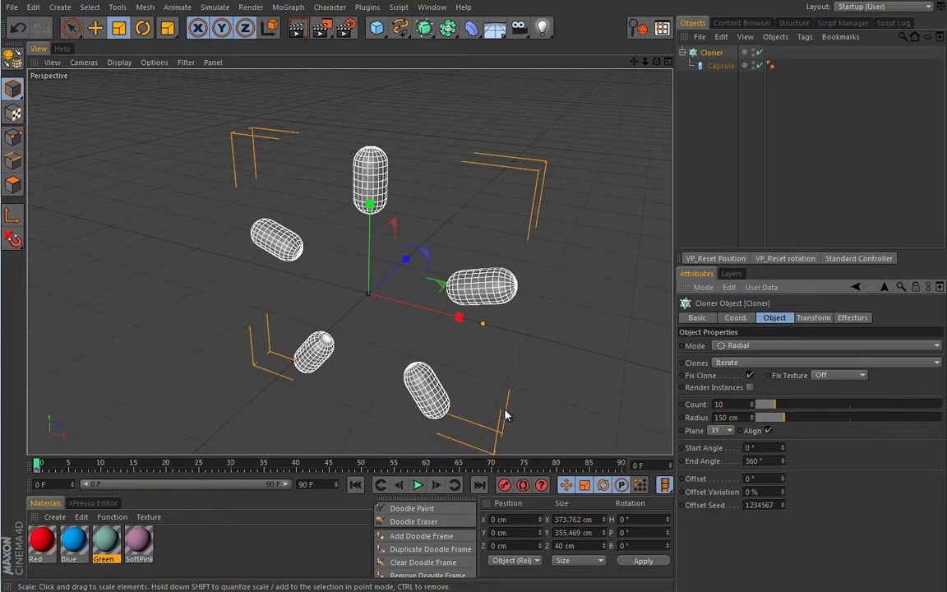
key("Return")
Frame the capsule ring and duplicate the Capsule object.
key("h")
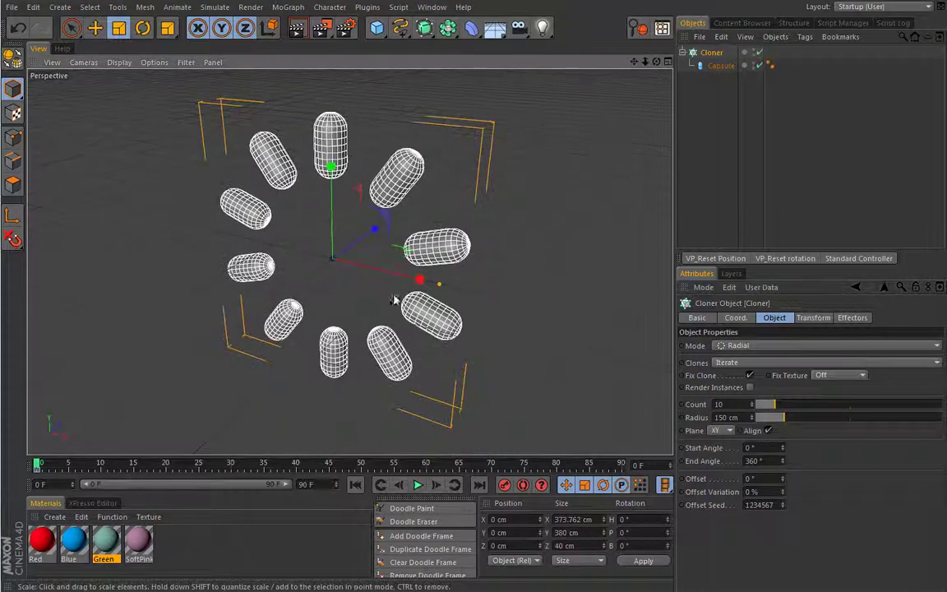
left_click(719, 69)
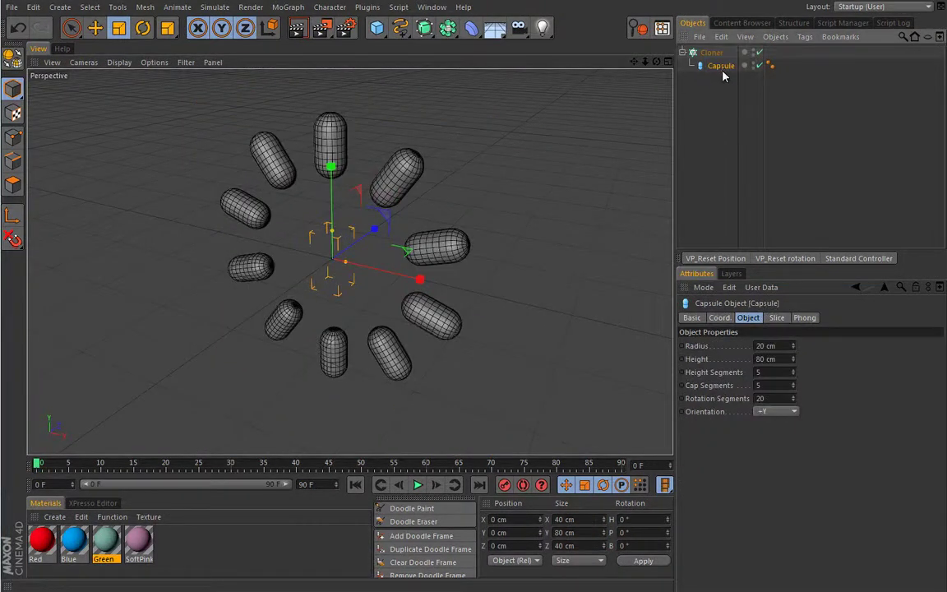
left_click_drag(721, 74, 720, 81, "ctrl")
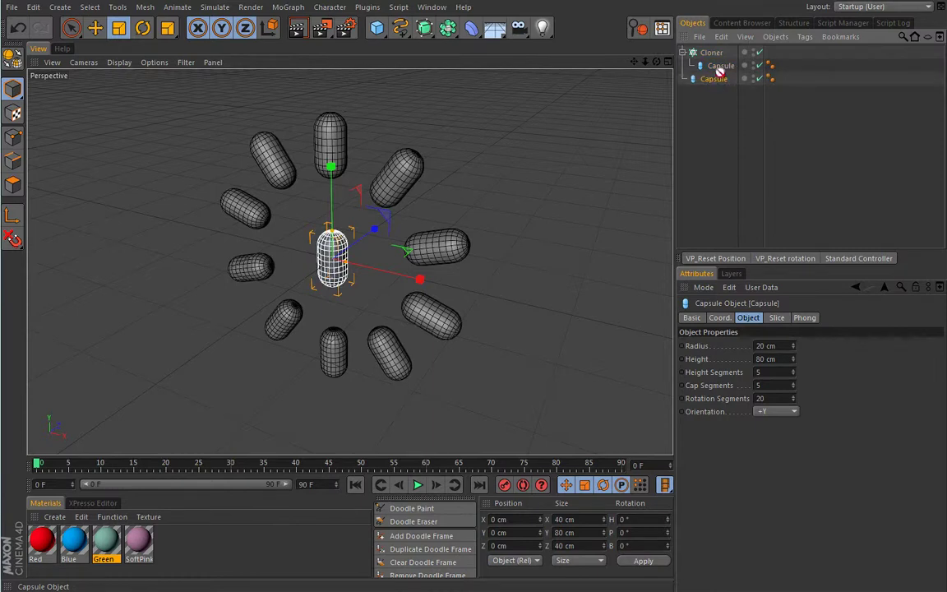
Nest the second capsule in the Cloner, tagging the first capsule Red and the second Blue.
left_click_drag(727, 74, 726, 75)
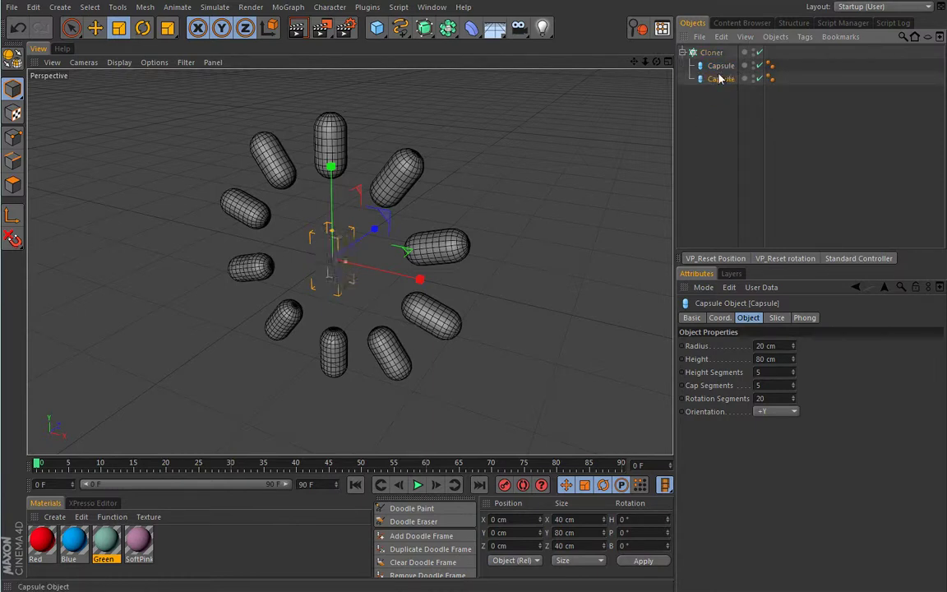
left_click_drag(115, 501, 720, 66)
left_click_drag(70, 553, 721, 78)
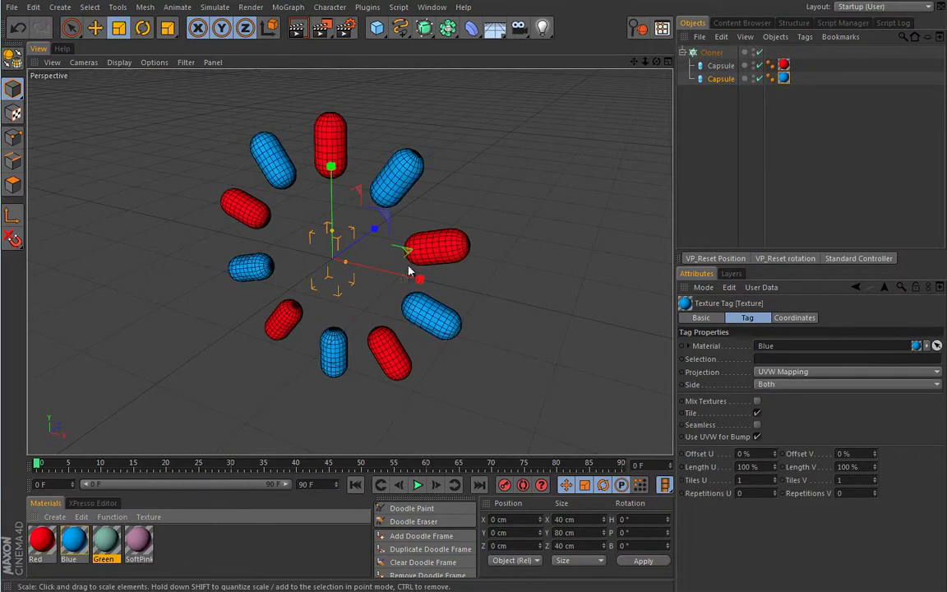
left_click_drag(275, 353, 303, 305, "alt")
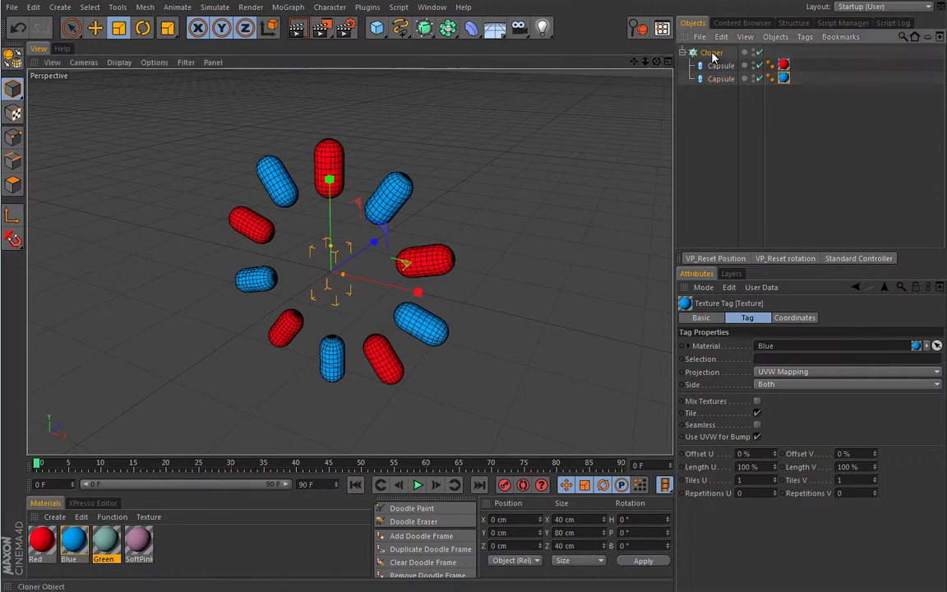
Keyframe the Cloner's Offset at 0° on frame 0.
left_click(443, 274)
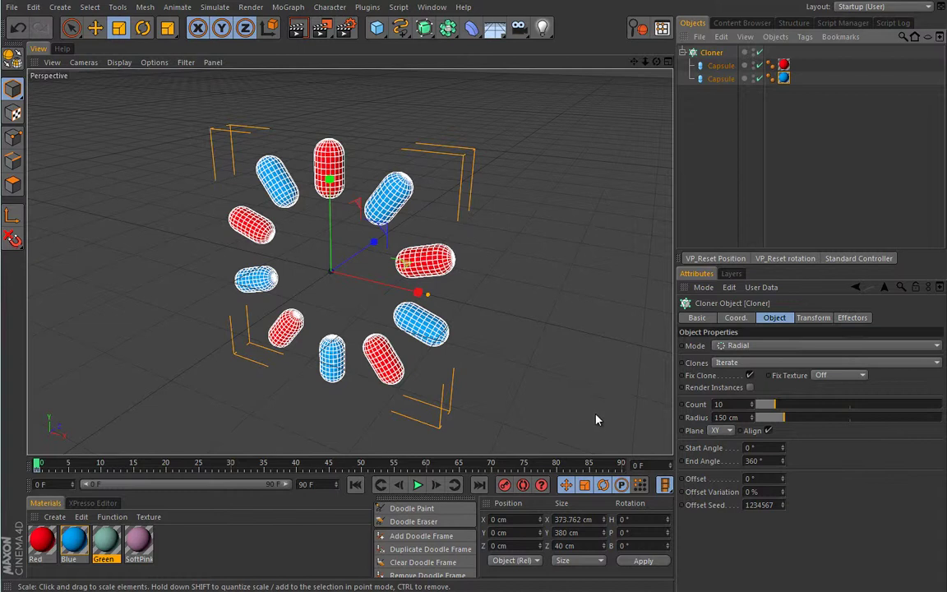
mouse_move(782, 478)
left_mouse_down()
mouse_move(789, 443)
mouse_move(787, 476)
mouse_move(785, 466)
left_mouse_up()
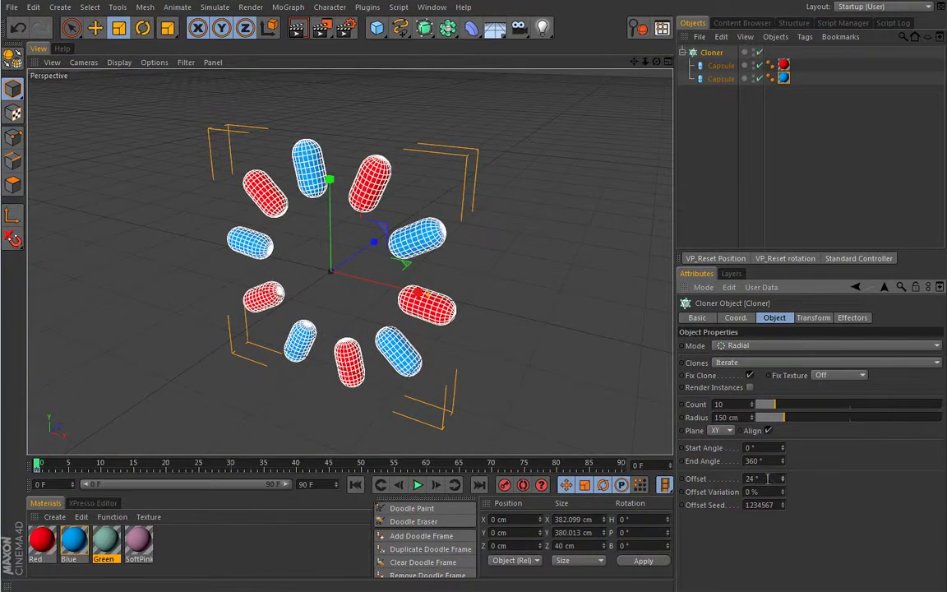
key("Return")
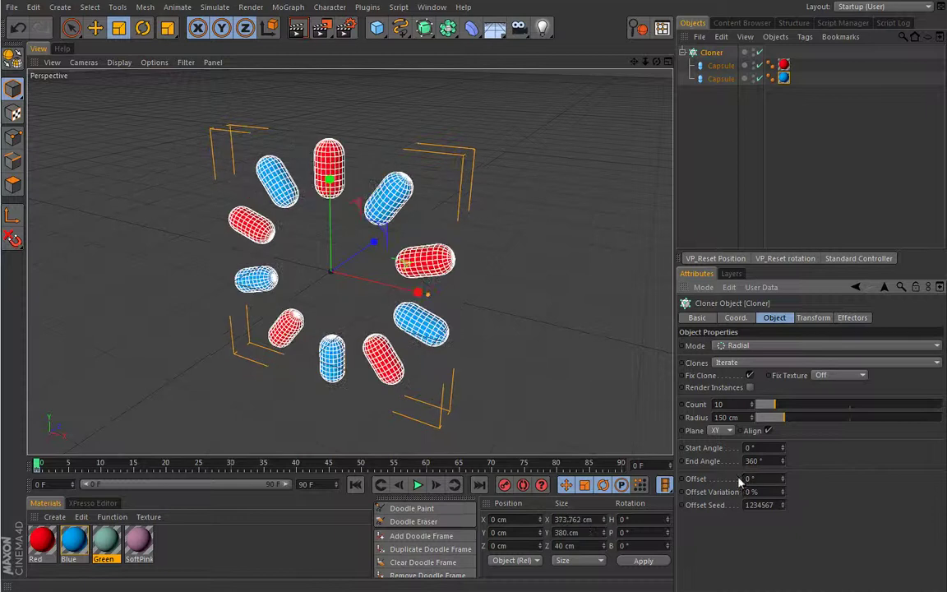
left_click(681, 478, "ctrl")
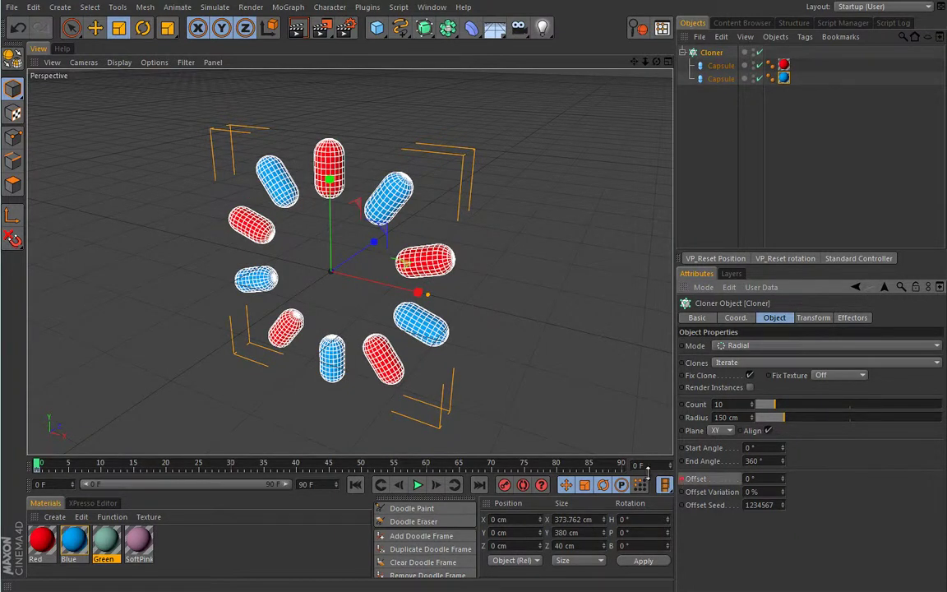
Set the Offset to 90° at frame 30, then play back, rewind and orbit the ring.
left_click_drag(41, 465, 231, 475)
left_click_drag(783, 487, 783, 460)
type("90")
key("Return")
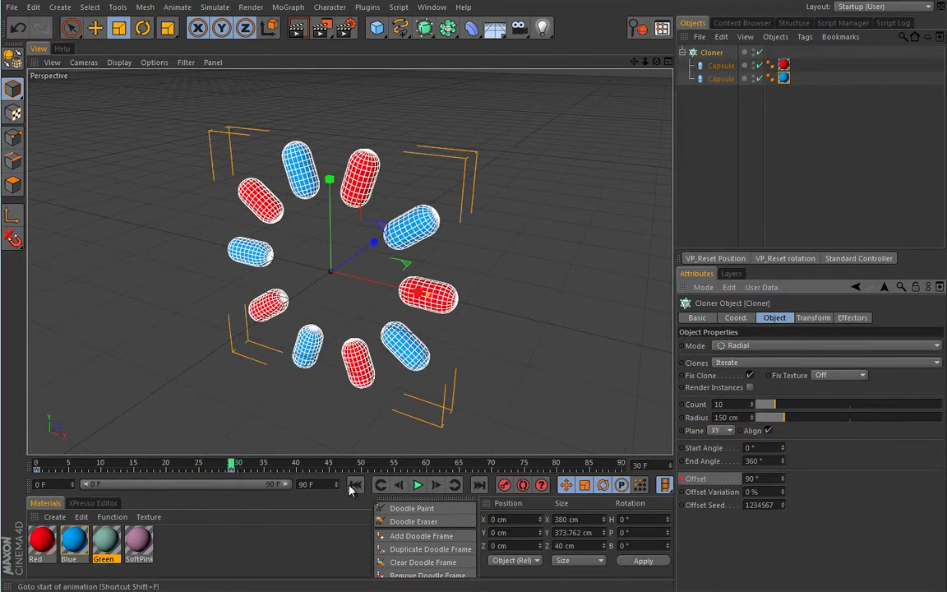
left_click(417, 485)
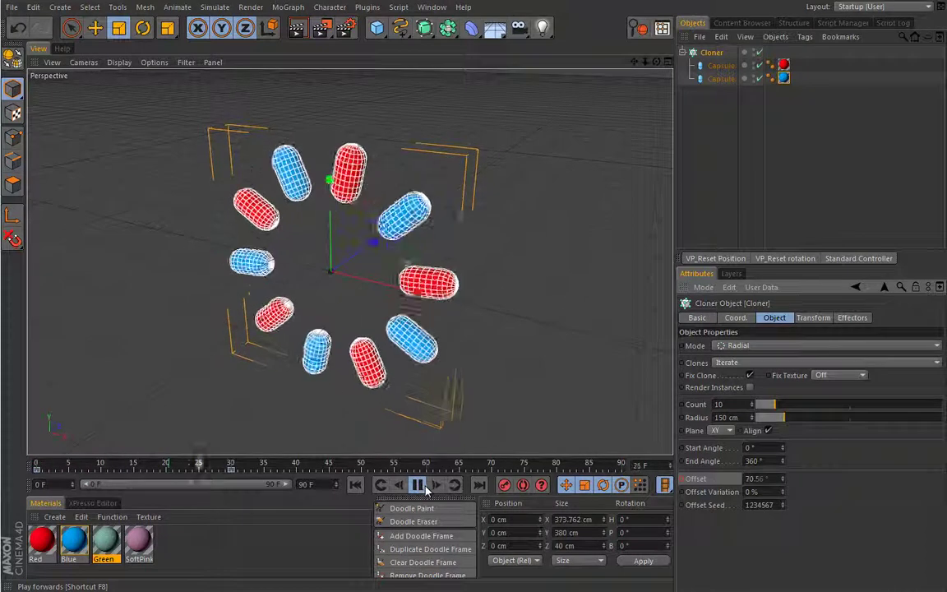
left_click(417, 485)
key("shift+f")
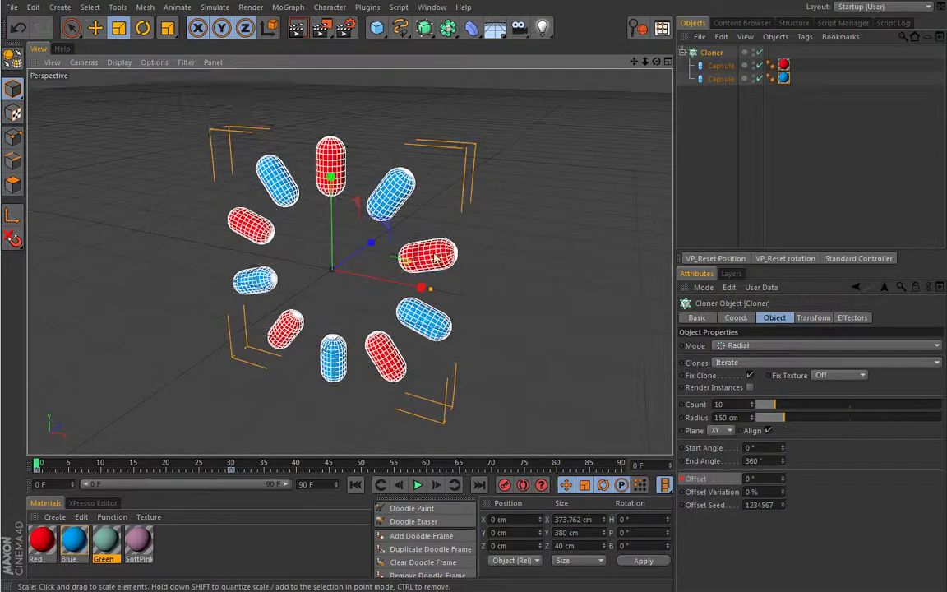
left_click_drag(390, 359, 462, 389, "alt")
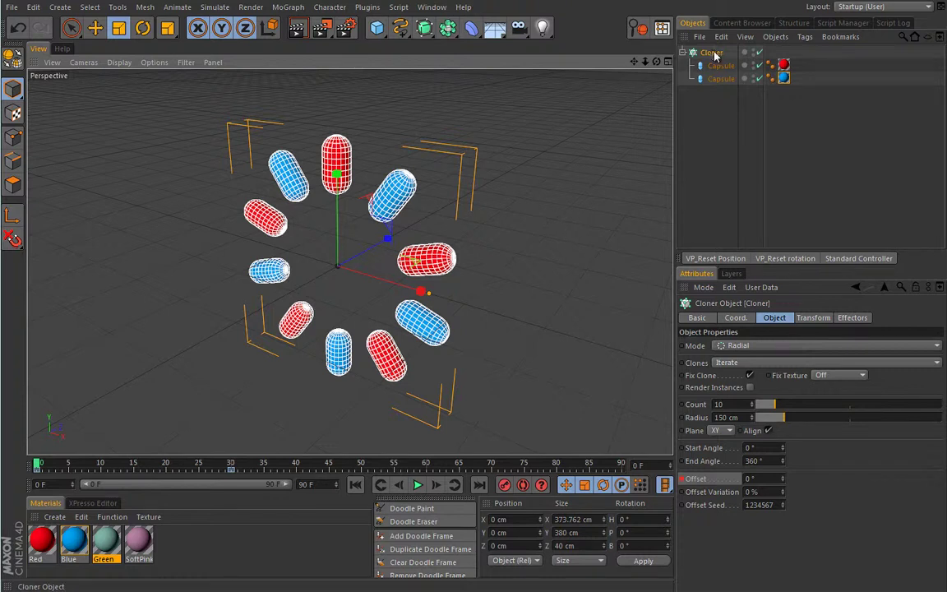
Add a Delay effector to the capsule cloner and play the animation to preview it.
left_click(288, 7)
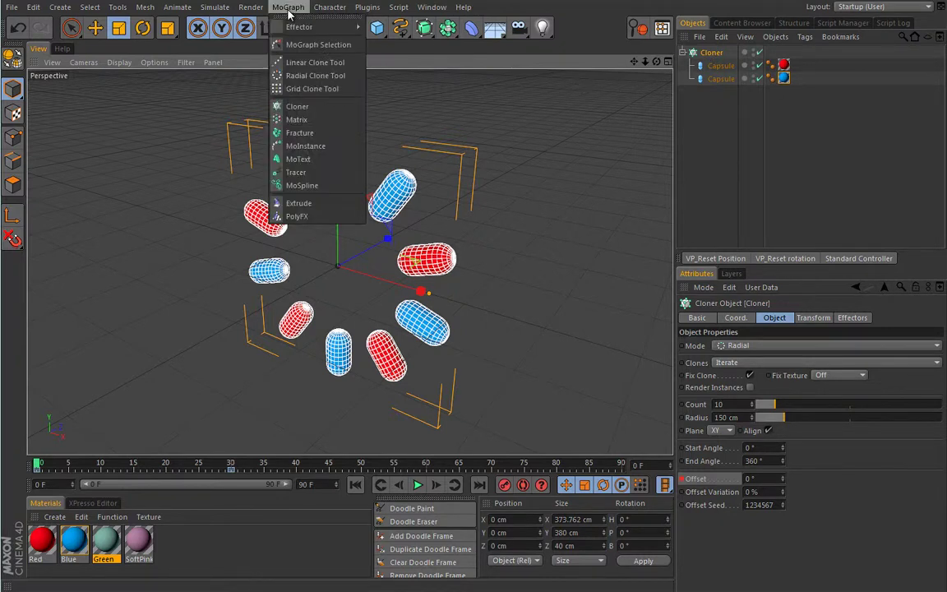
mouse_move(290, 27)
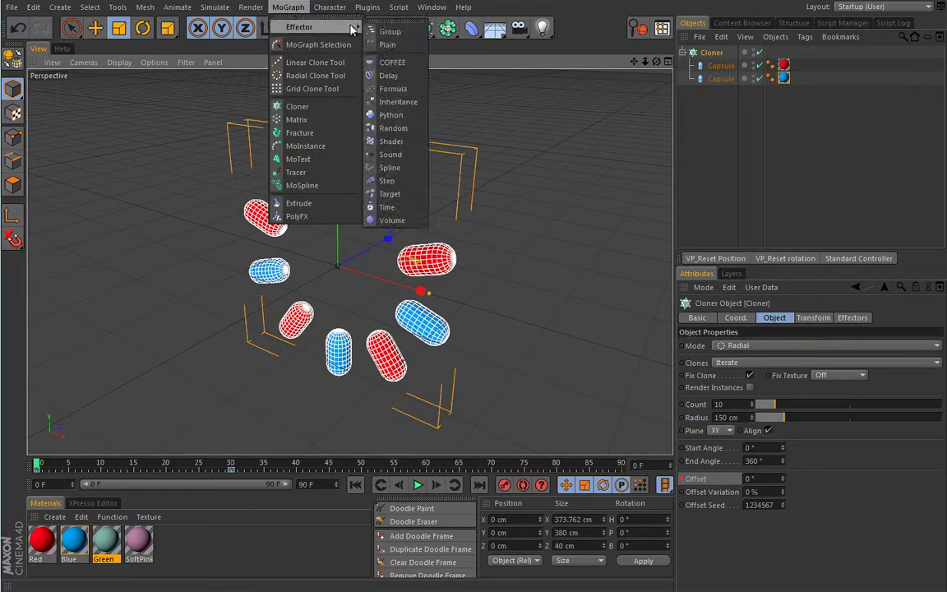
left_click(392, 75)
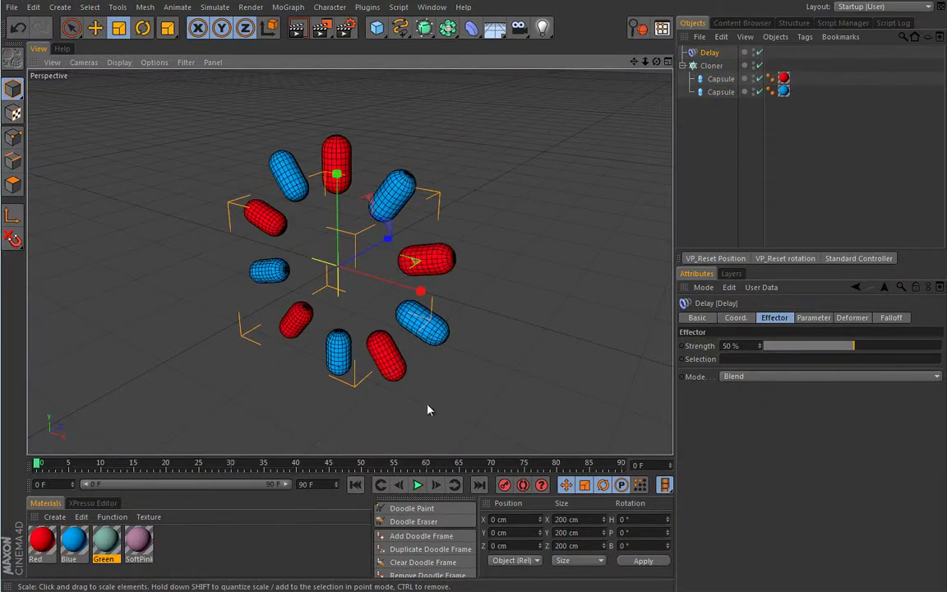
left_click(417, 487)
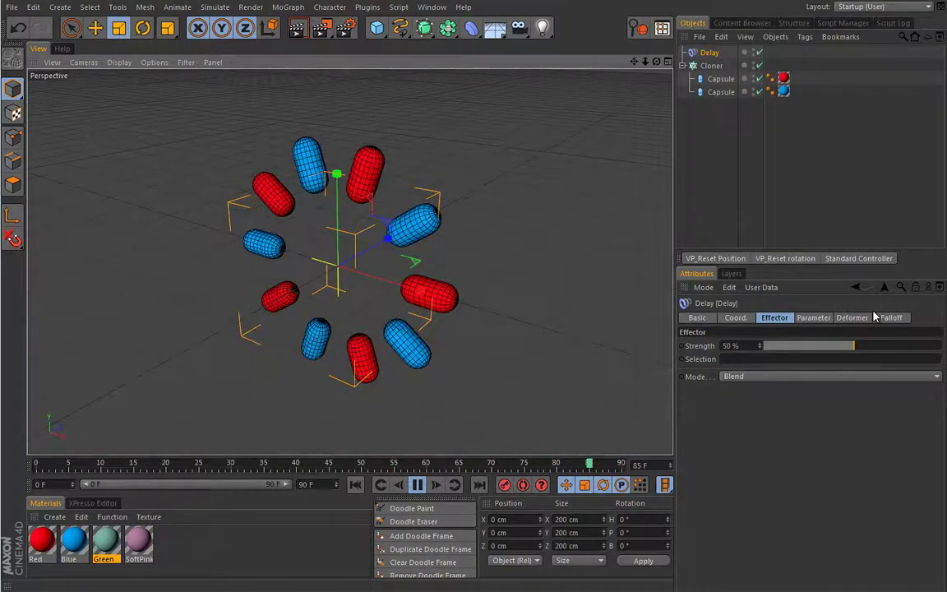
Look through the Delay effector's Parameter, Deformer and Falloff settings, ending on its Effector settings.
left_click(814, 318)
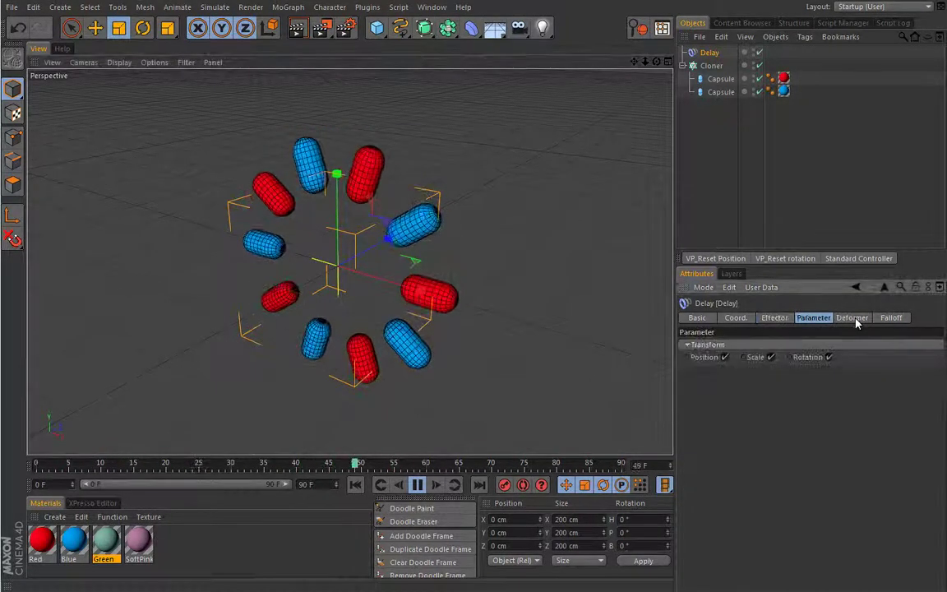
left_click(852, 318)
left_click(889, 320)
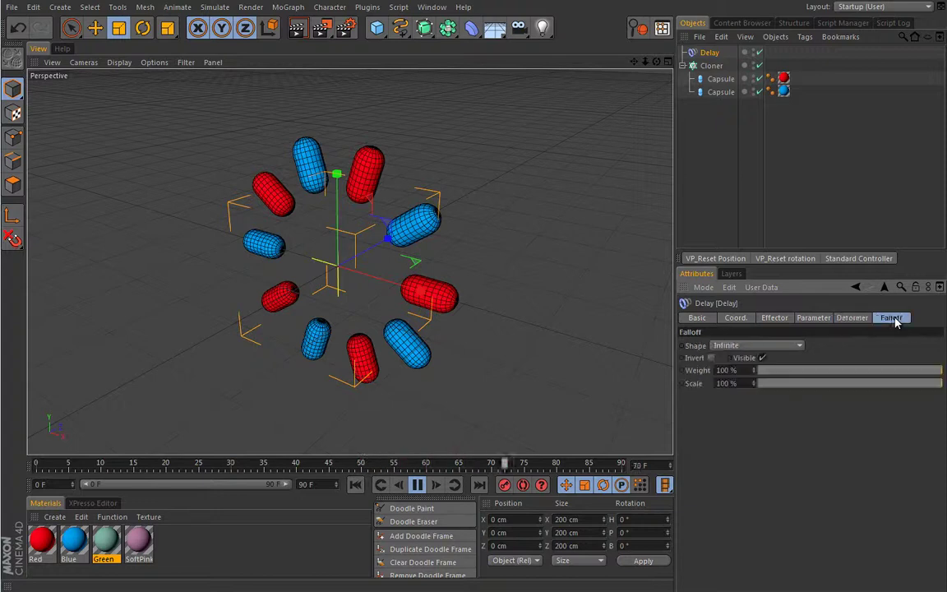
left_click(821, 326)
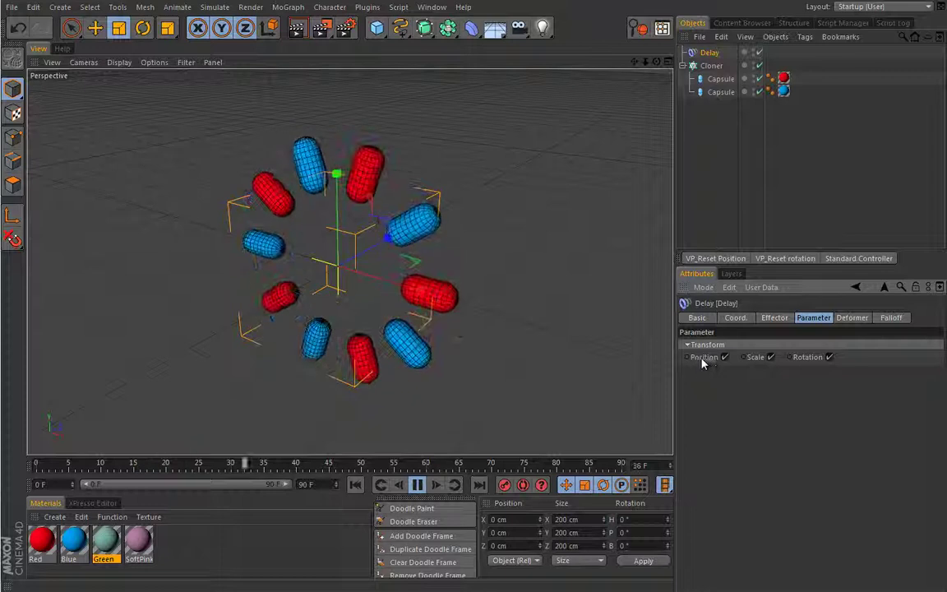
left_click(777, 321)
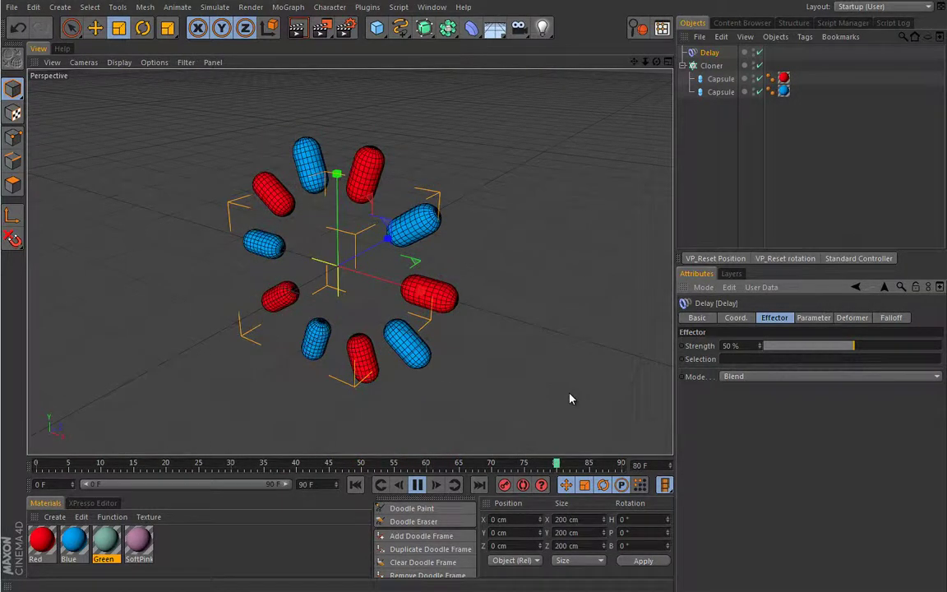
Set the Delay mode to Spring and raise Strength to 75%, previewing the springing ring.
left_click(764, 376)
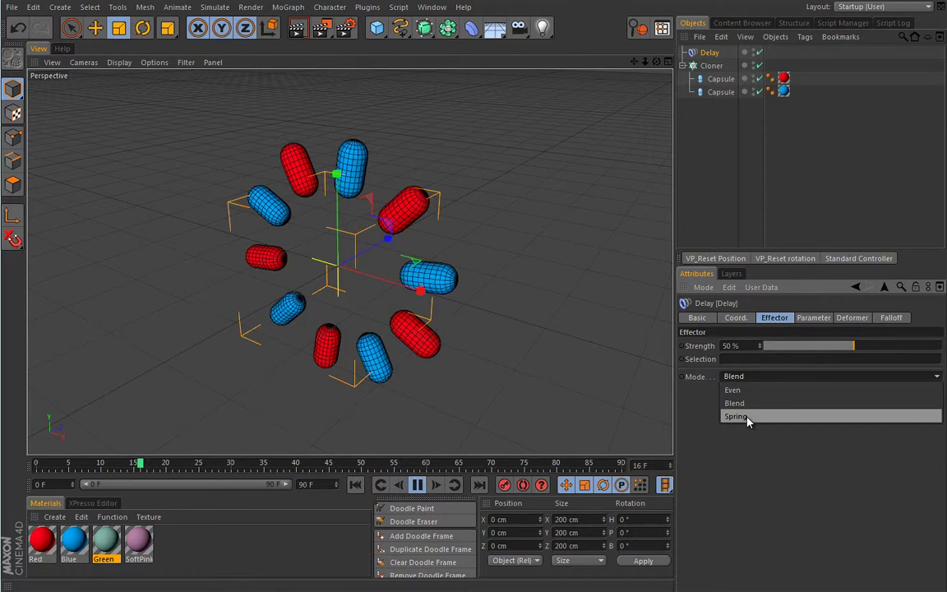
left_click(747, 417)
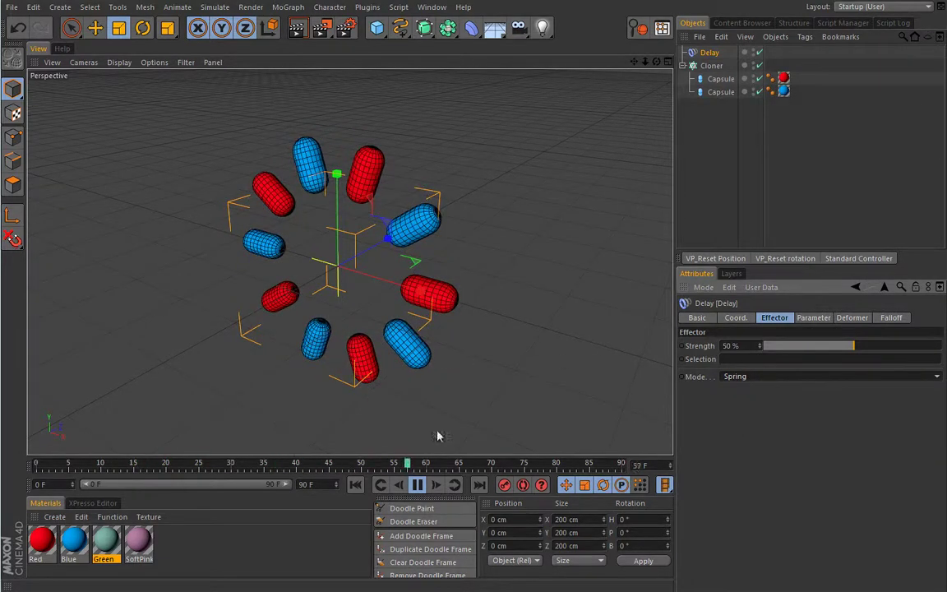
key("F8")
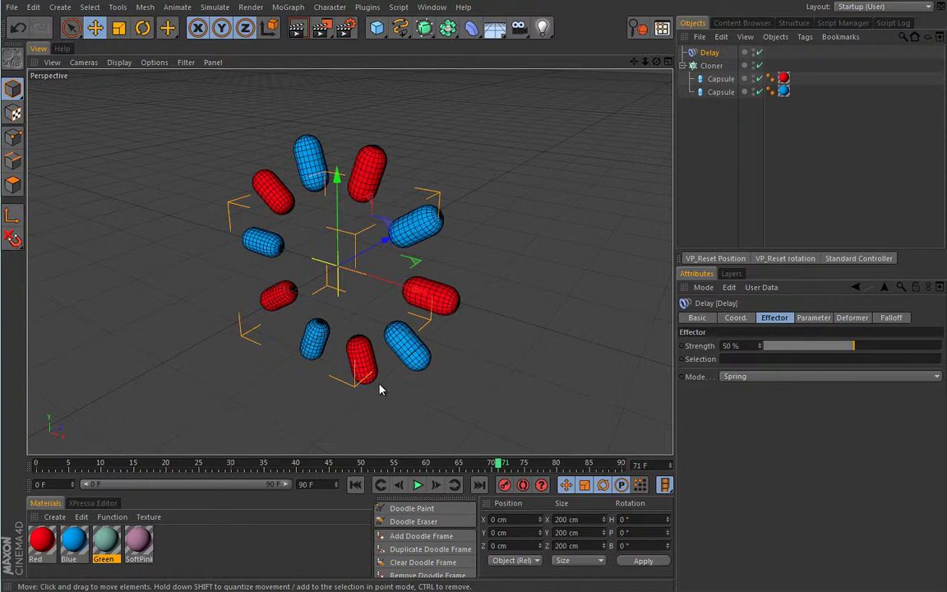
left_click(417, 488)
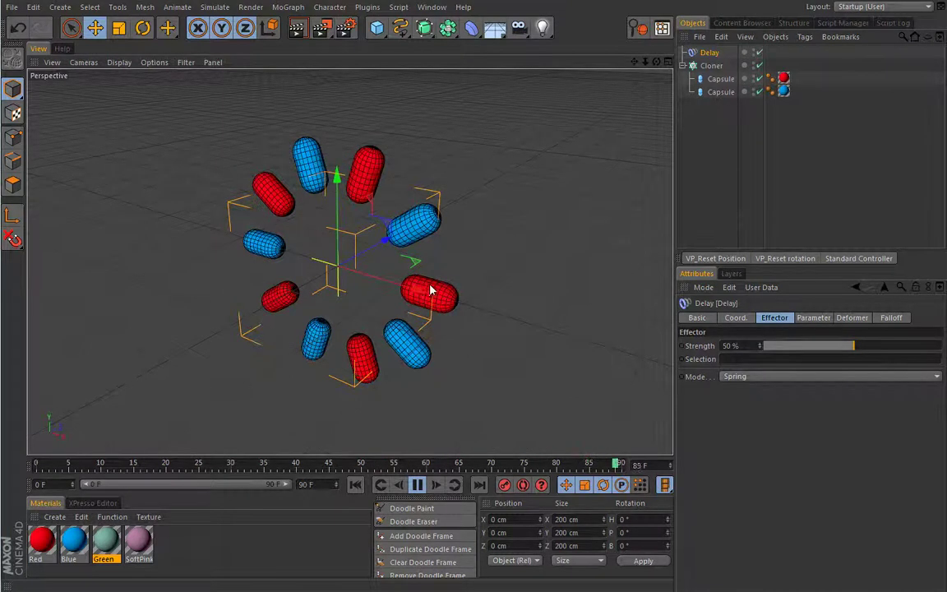
left_click_drag(852, 345, 898, 348)
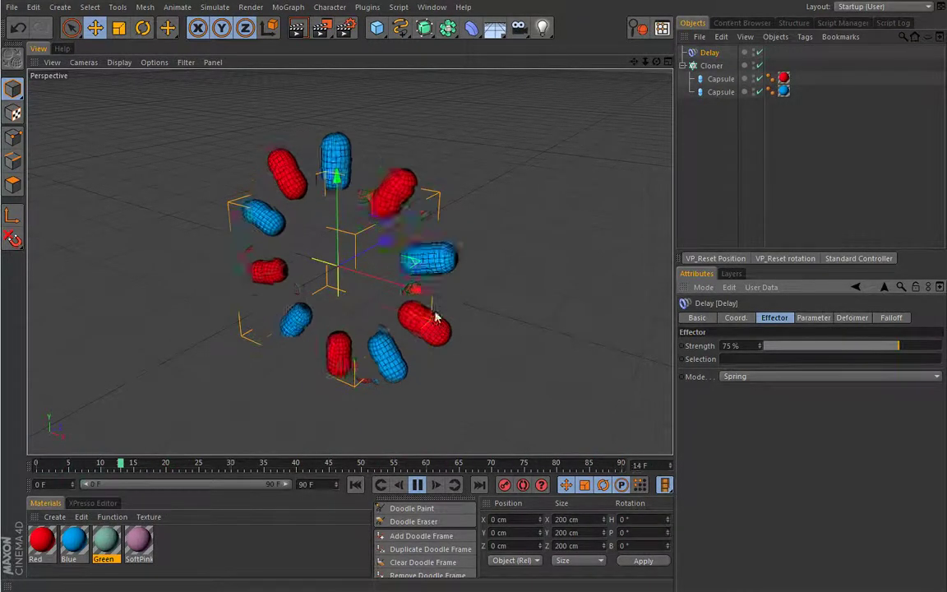
left_click(417, 484)
Give the Delay effector a Sphere falloff at X = 150 cm, preview it, then rewind to frame 0.
left_click(355, 484)
left_click(891, 317)
left_click(754, 346)
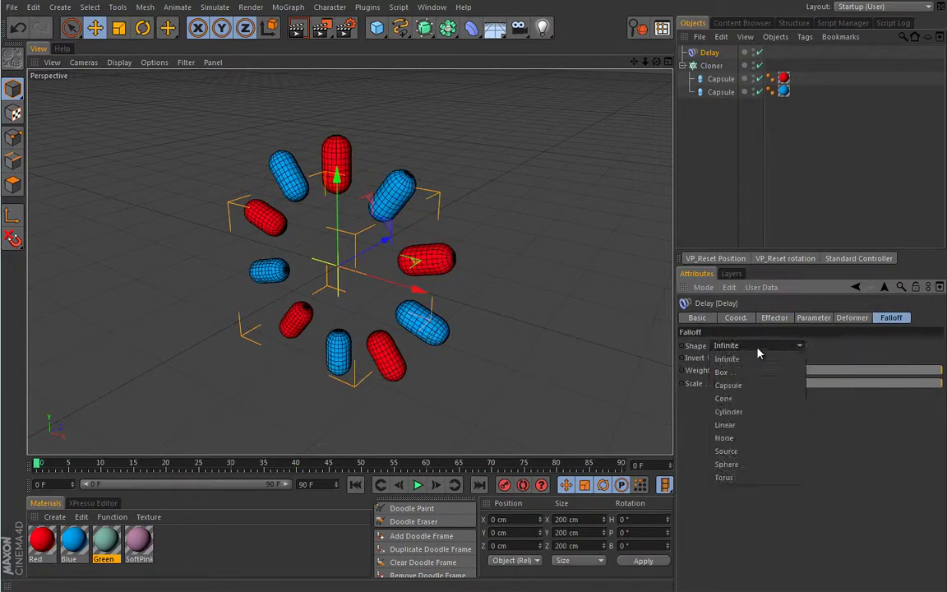
left_click(726, 464)
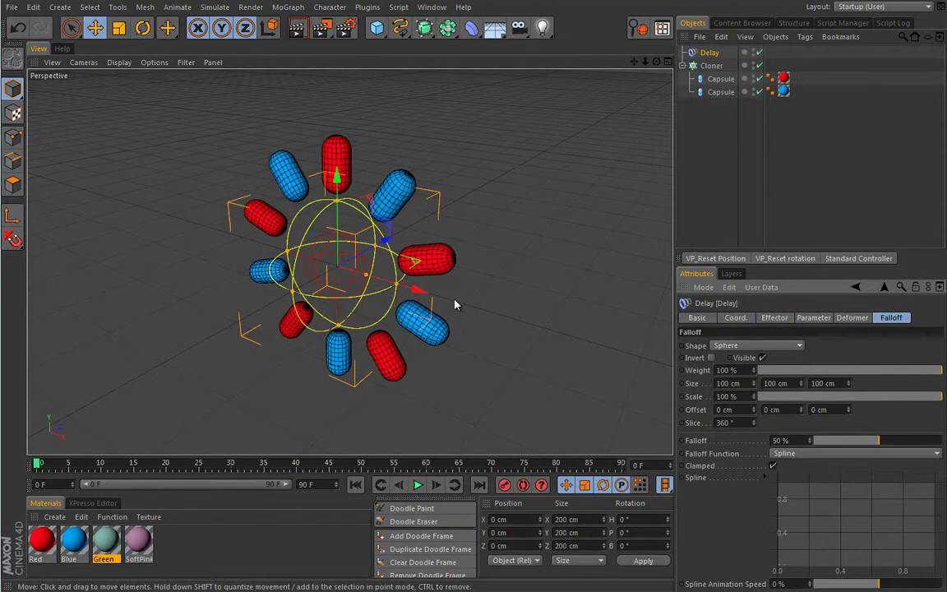
left_click_drag(416, 290, 518, 325)
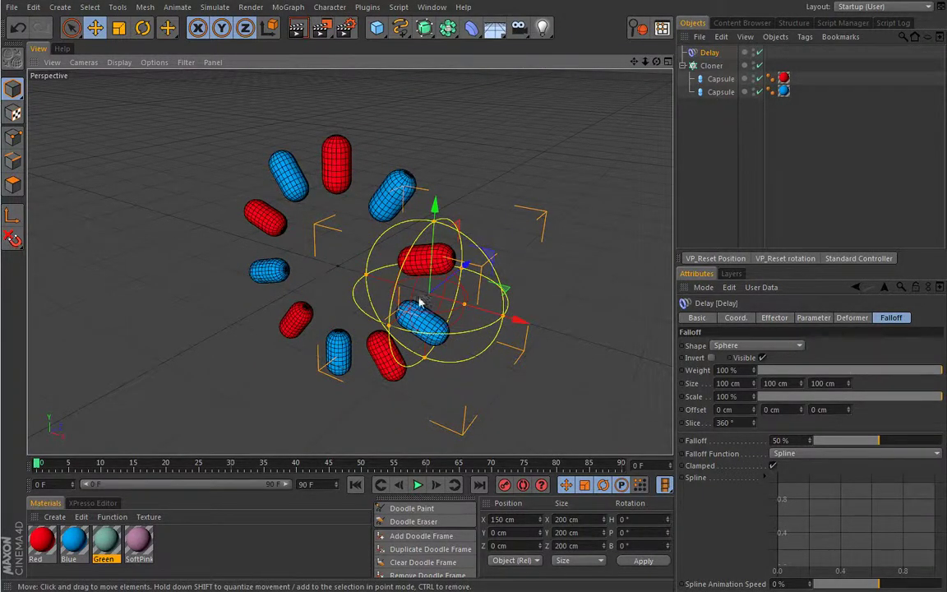
left_click(417, 487)
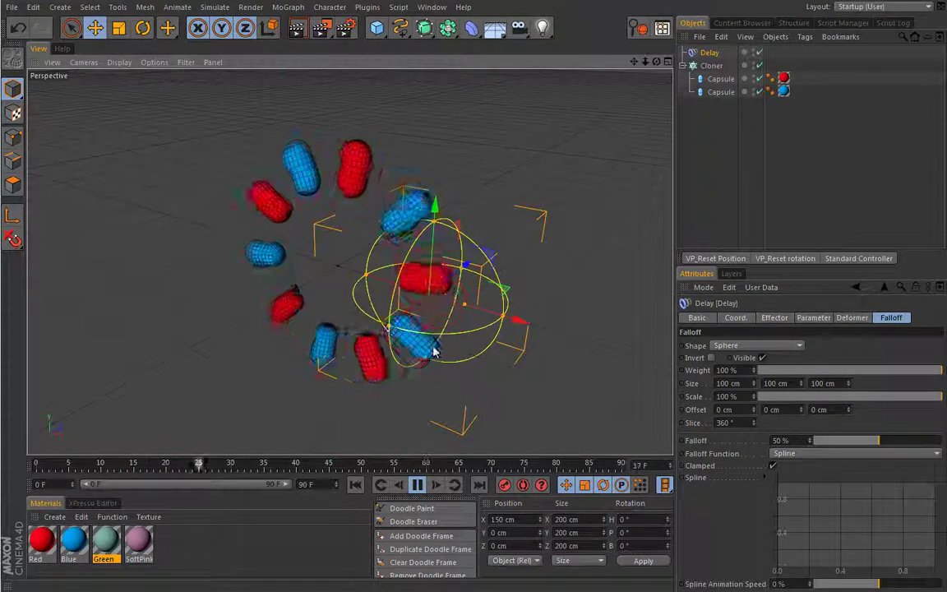
left_click(417, 485)
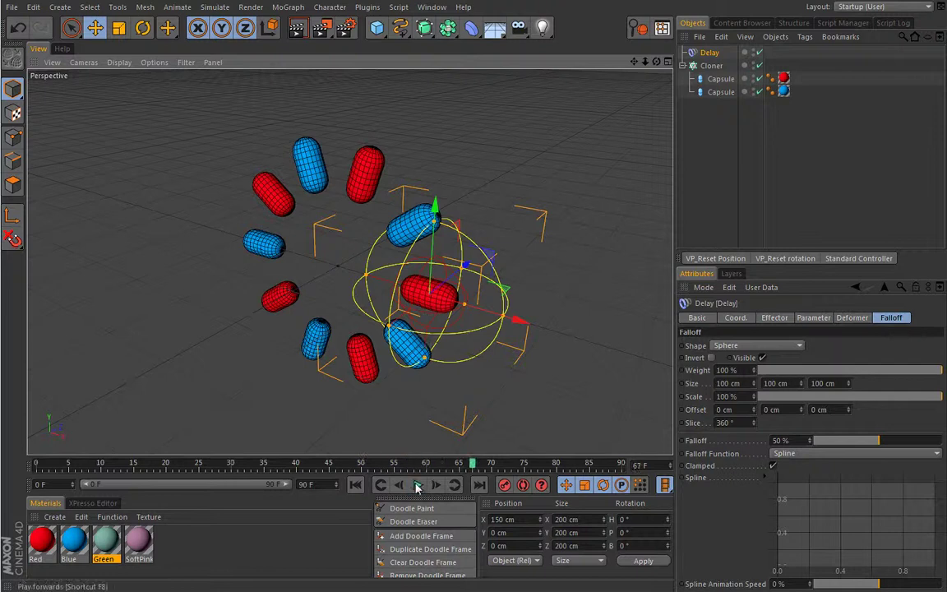
left_click(355, 485)
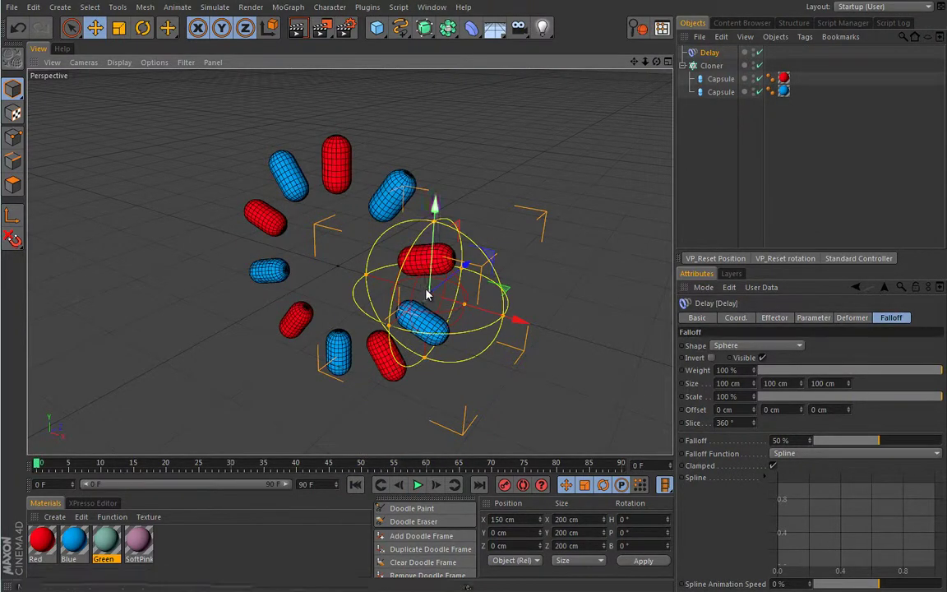
Play the capsules with Delay mode set to Even, then switch to Blend and rewind to frame 0.
left_click(777, 319)
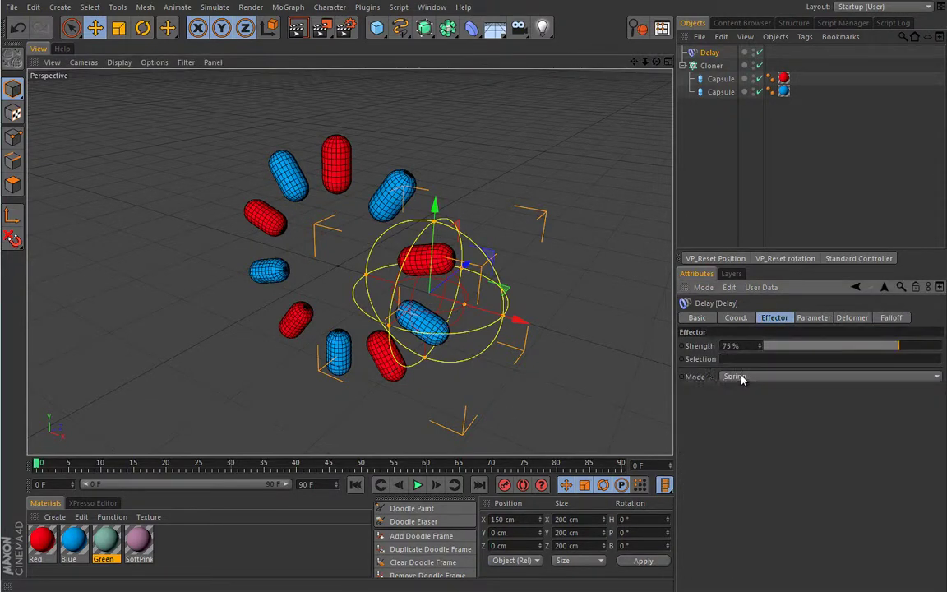
left_click(418, 485)
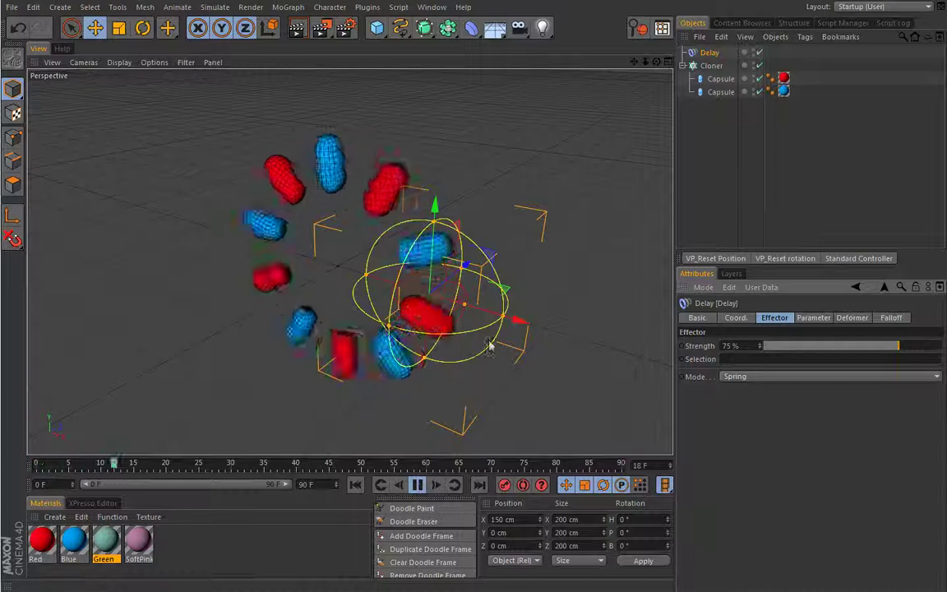
left_click(746, 377)
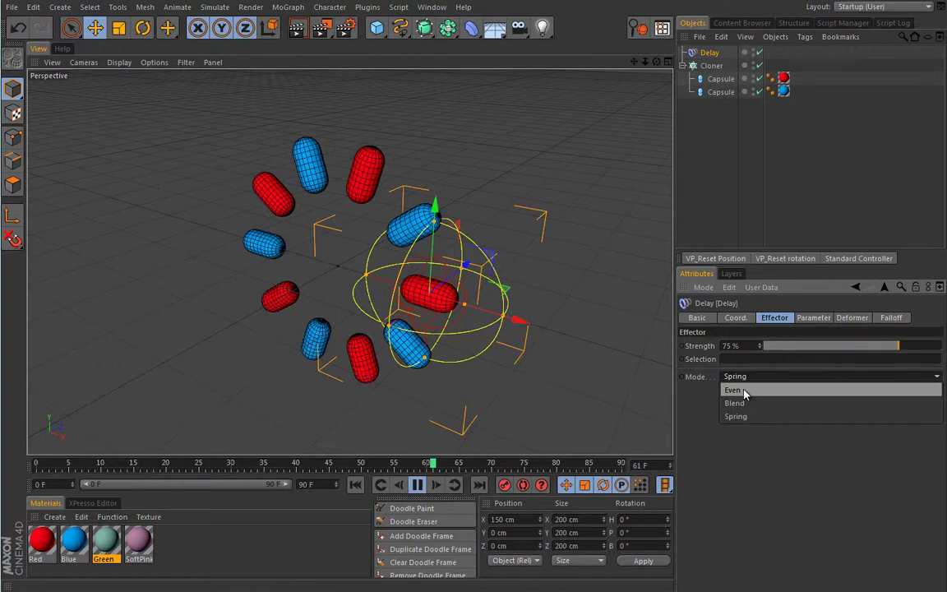
left_click(746, 391)
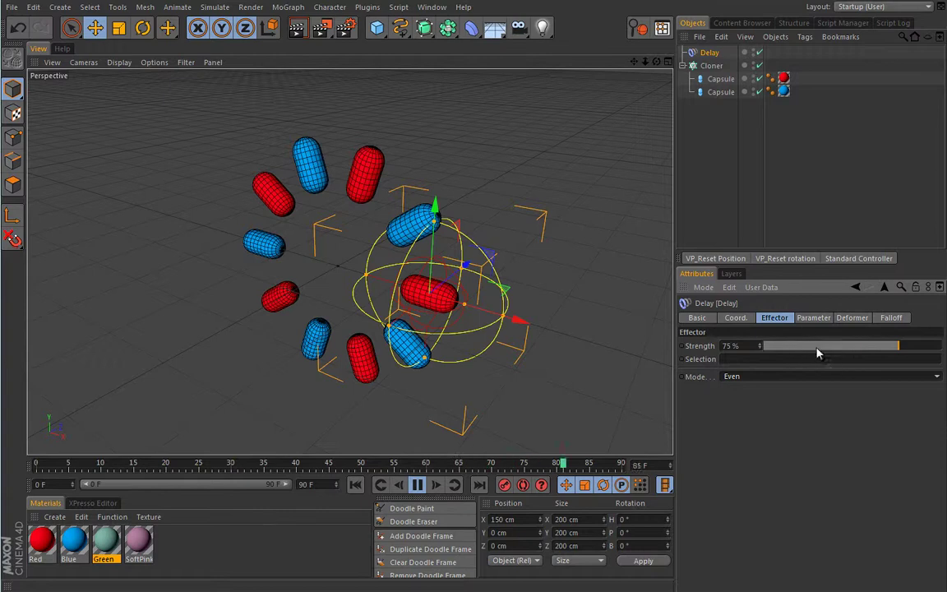
left_click(802, 376)
left_click(777, 410)
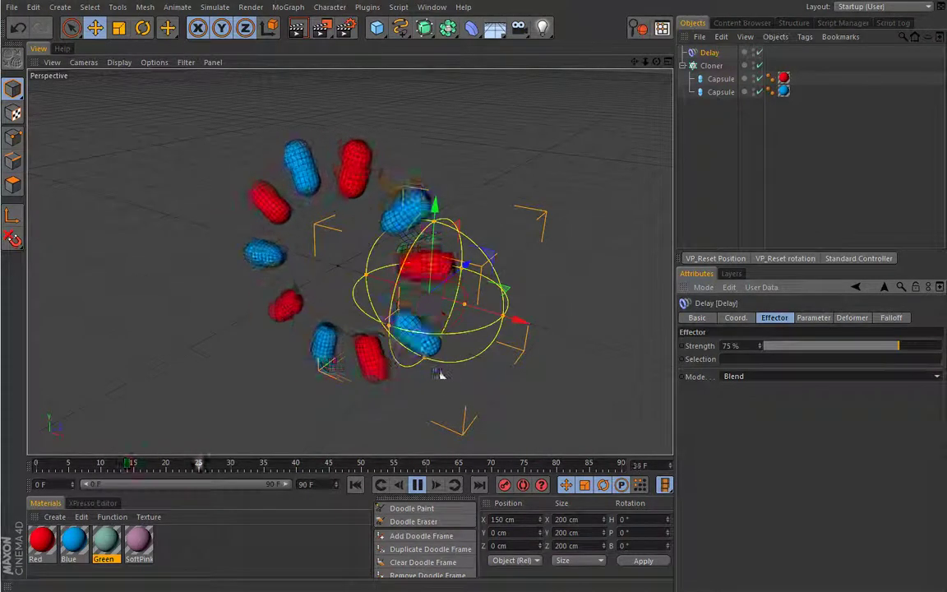
left_click(356, 480)
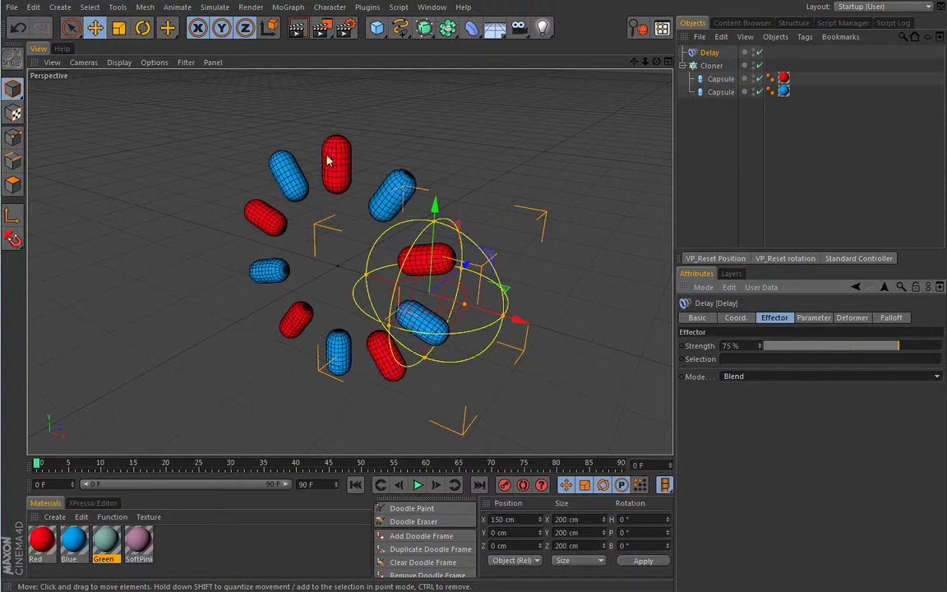
left_click(290, 7)
mouse_move(304, 27)
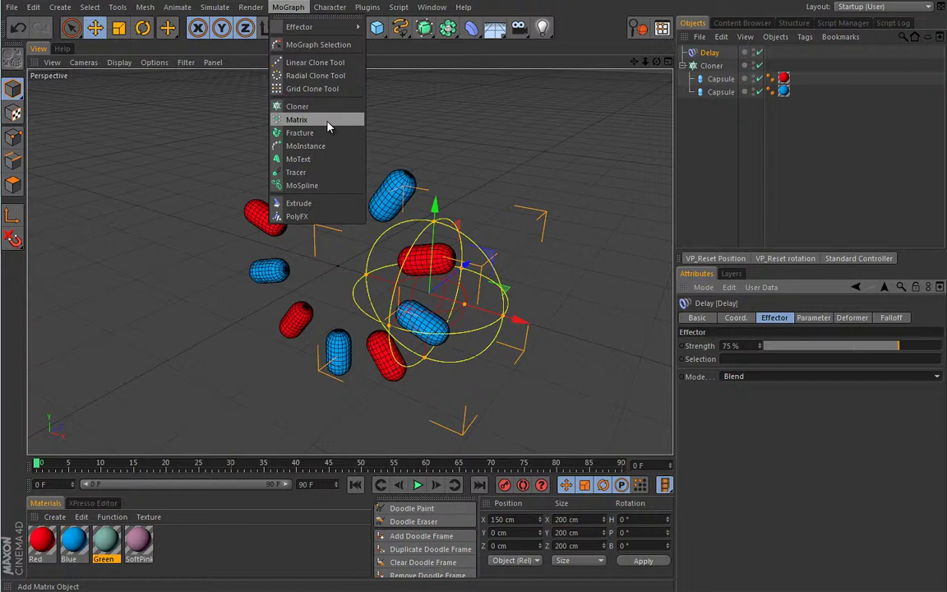
key("Escape")
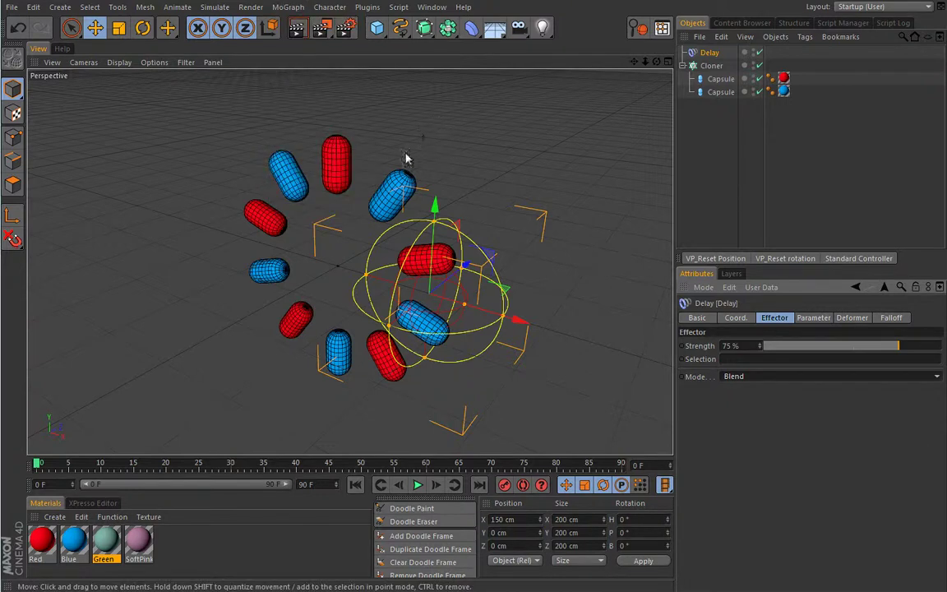